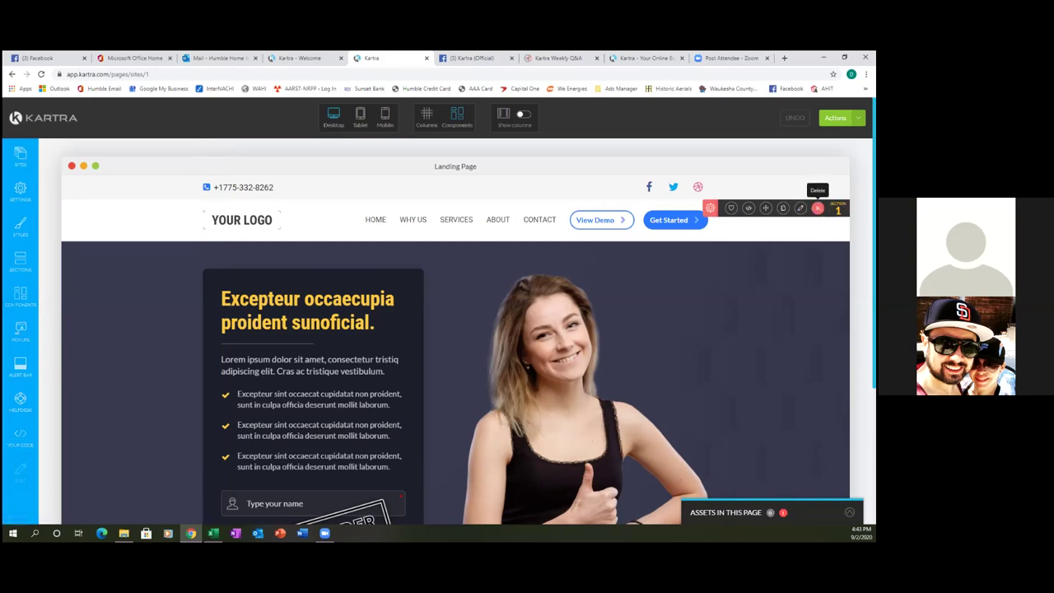
# Delete the header block with the logo, navigation links and phone number from the landing page.
pyautogui.click(818, 207)
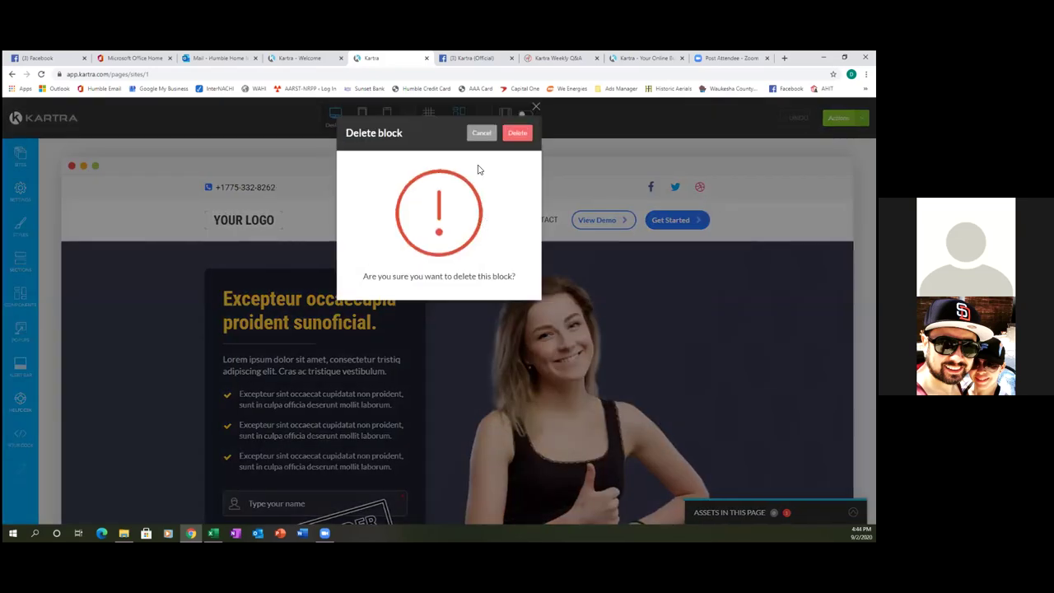
pyautogui.click(513, 134)
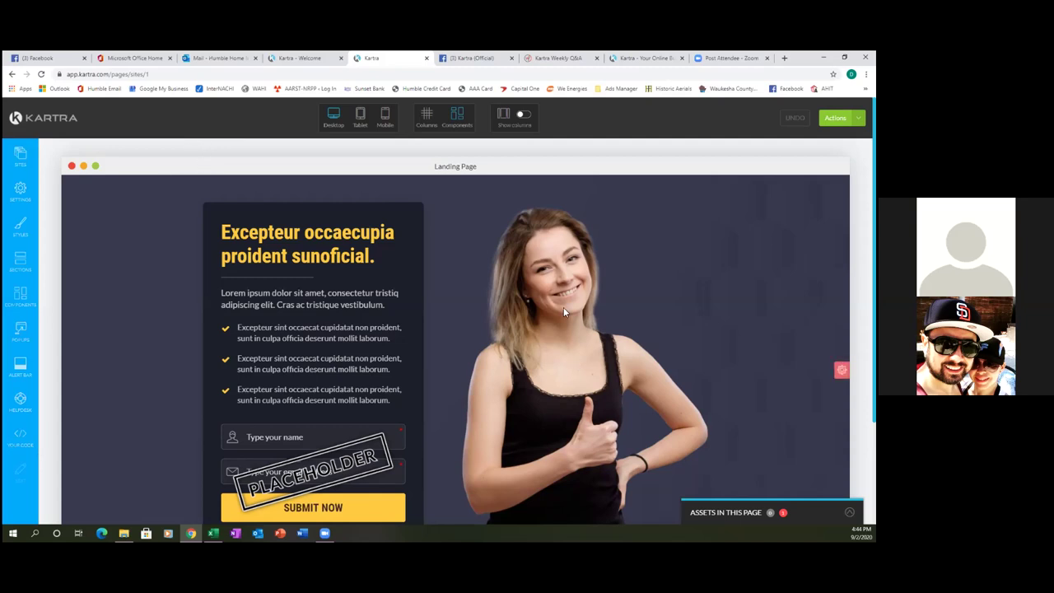
# Open the hero section's configuration and apply a bright red background color, rgb(250, 31, 55).
pyautogui.moveTo(564, 310)
pyautogui.moveTo(842, 370)
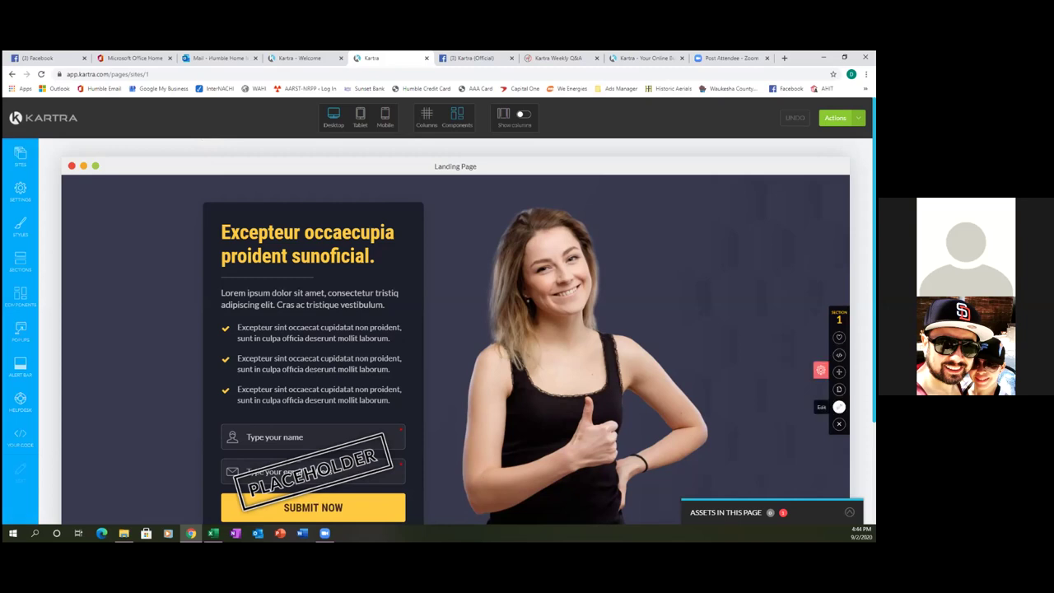
pyautogui.click(839, 407)
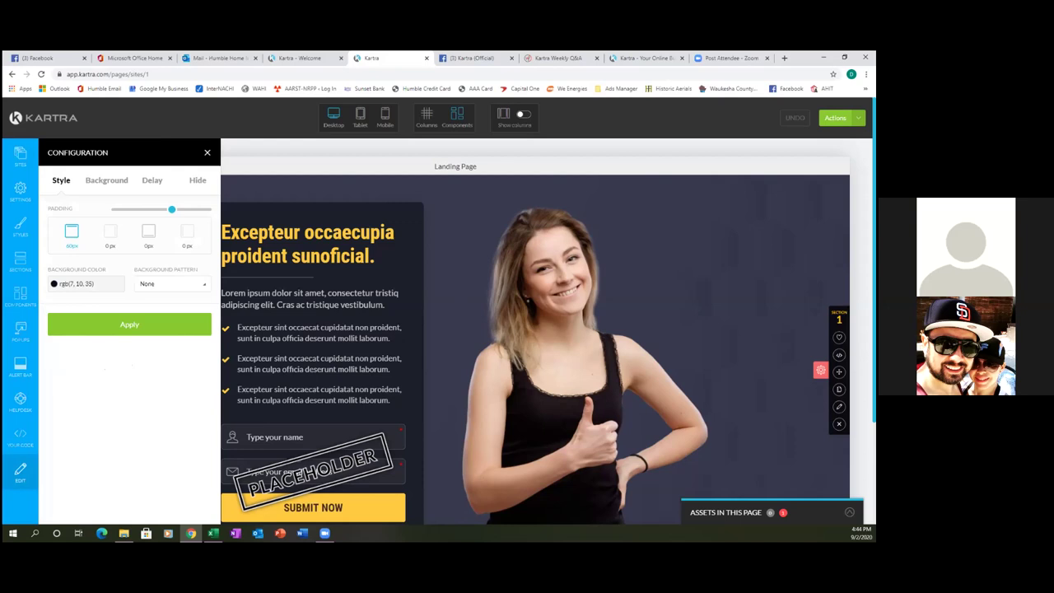
pyautogui.click(93, 285)
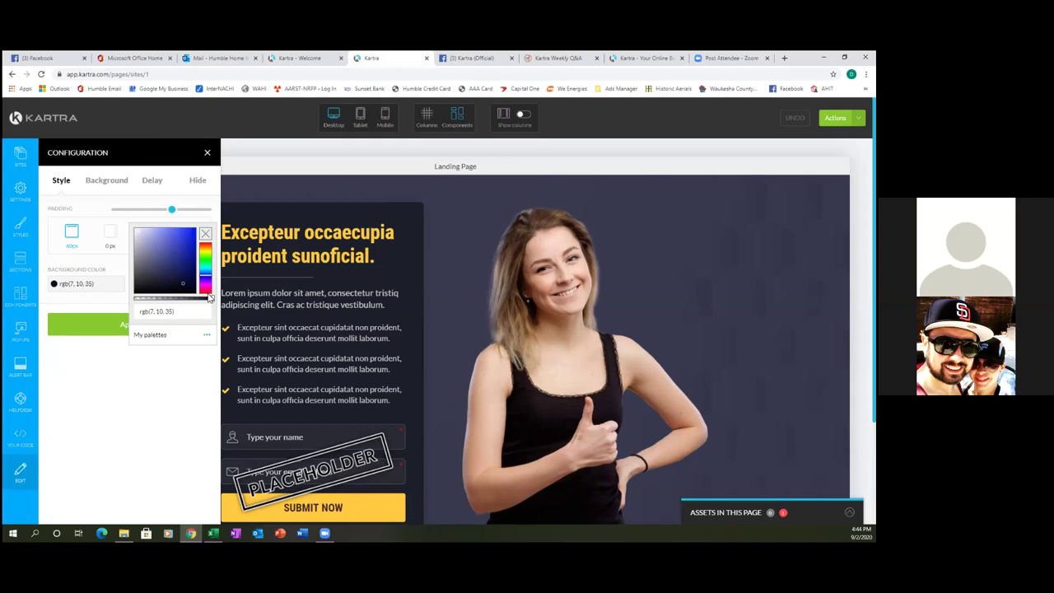
pyautogui.moveTo(190, 298); pyautogui.dragTo(183, 284)
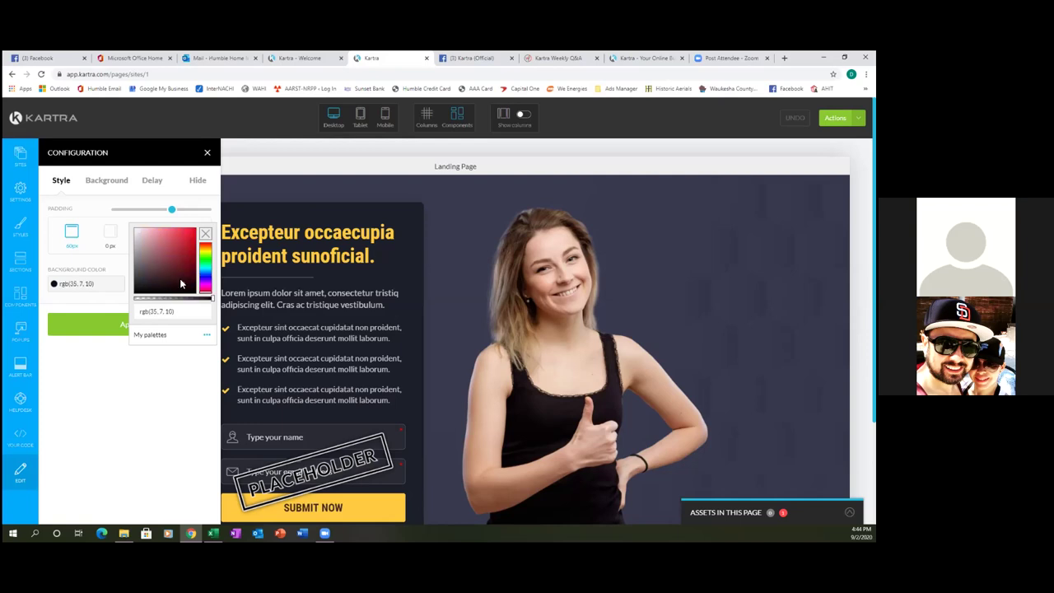
pyautogui.click(190, 234)
pyautogui.click(97, 323)
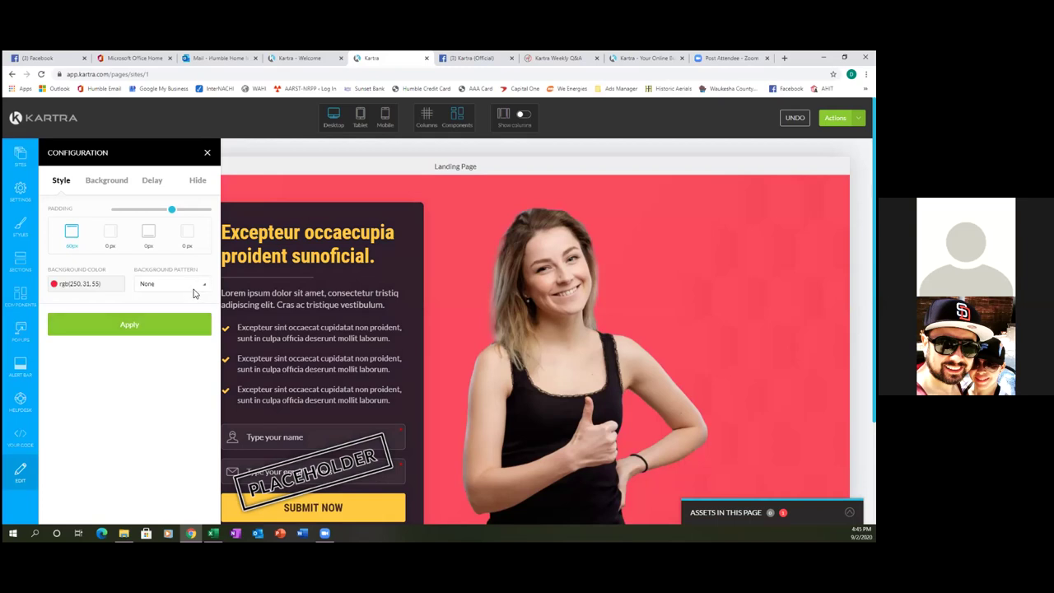
# Darken the hero section's background color to rgb(205, 14, 34) and apply it.
pyautogui.click(107, 285)
pyautogui.click(193, 246)
pyautogui.click(122, 323)
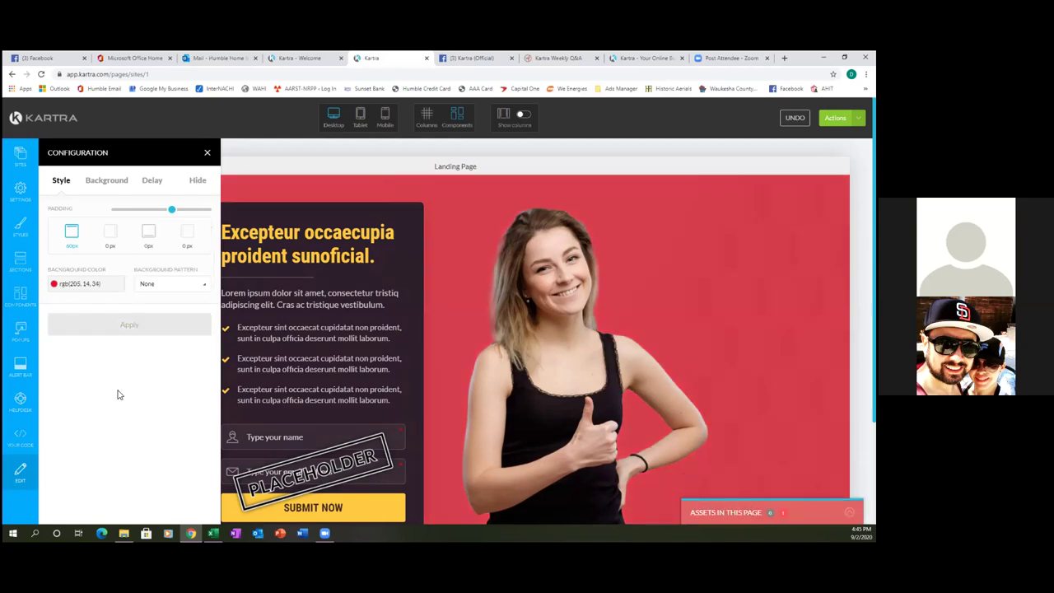
pyautogui.click(115, 321)
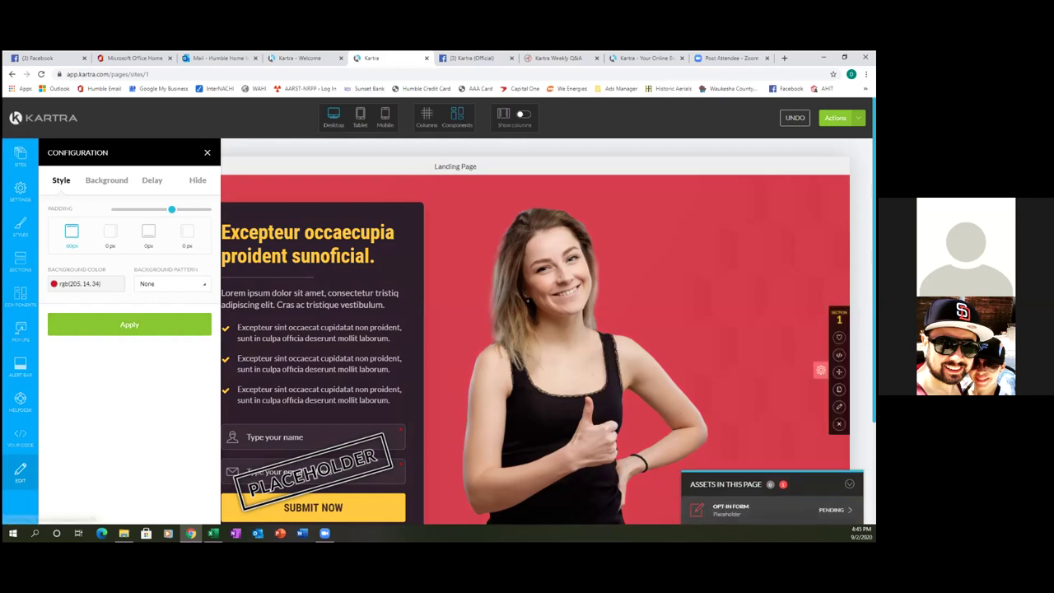
pyautogui.click(97, 333)
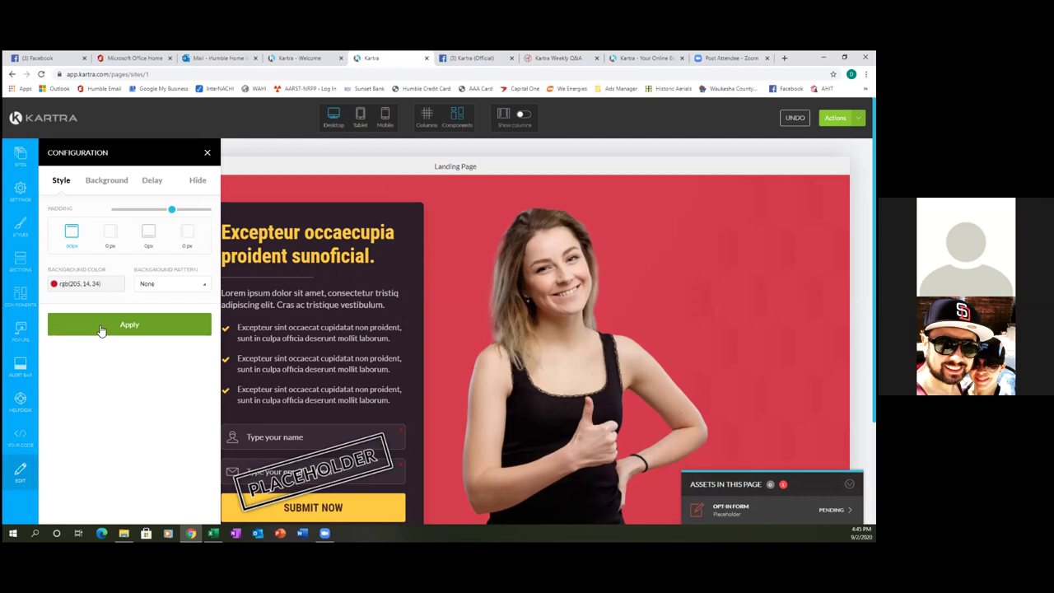
# Change the hero section's background color to near-black, rgb(19, 5, 6), and apply it.
pyautogui.click(90, 284)
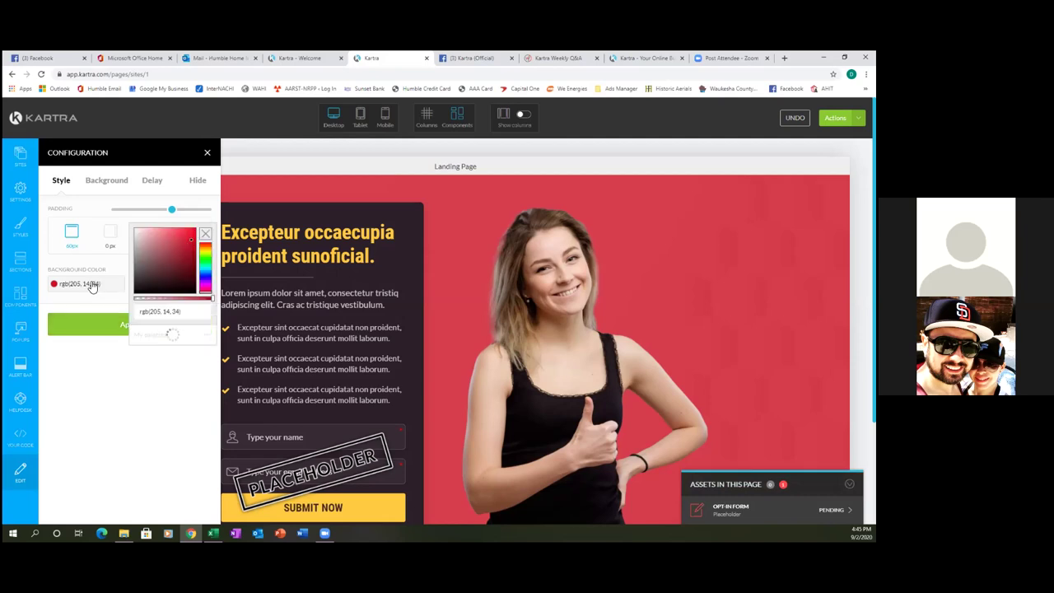
pyautogui.click(180, 278)
pyautogui.click(180, 288)
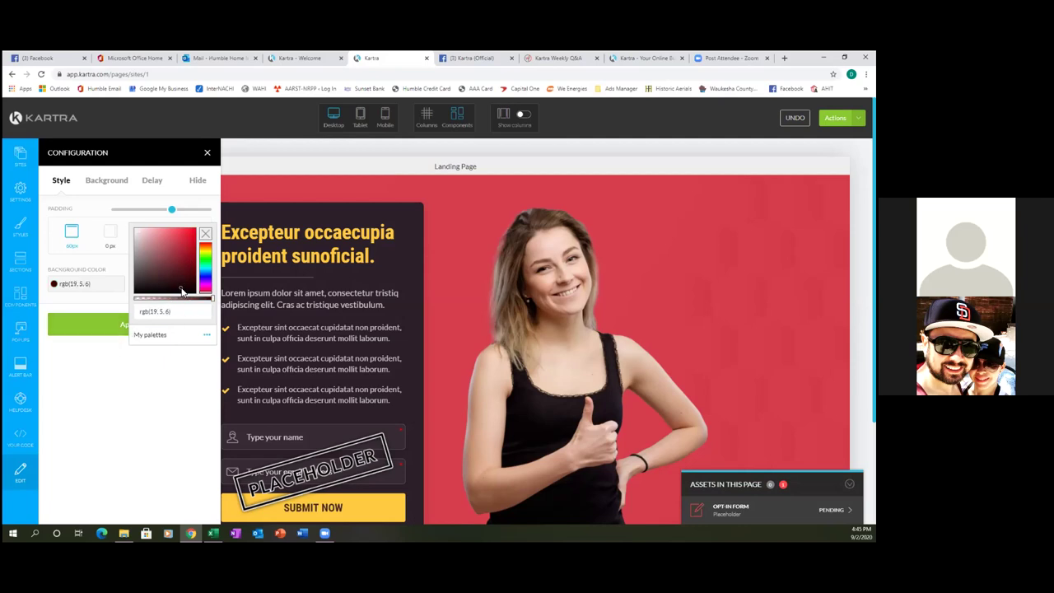
pyautogui.click(121, 321)
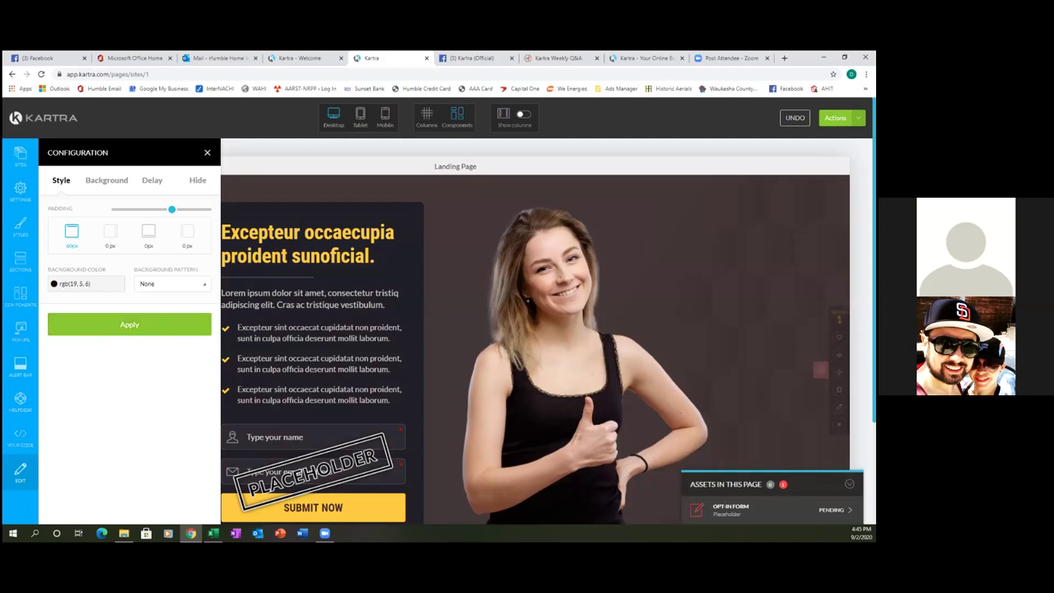
pyautogui.scroll(-2, 694, 332)
pyautogui.scroll(2, 693, 329)
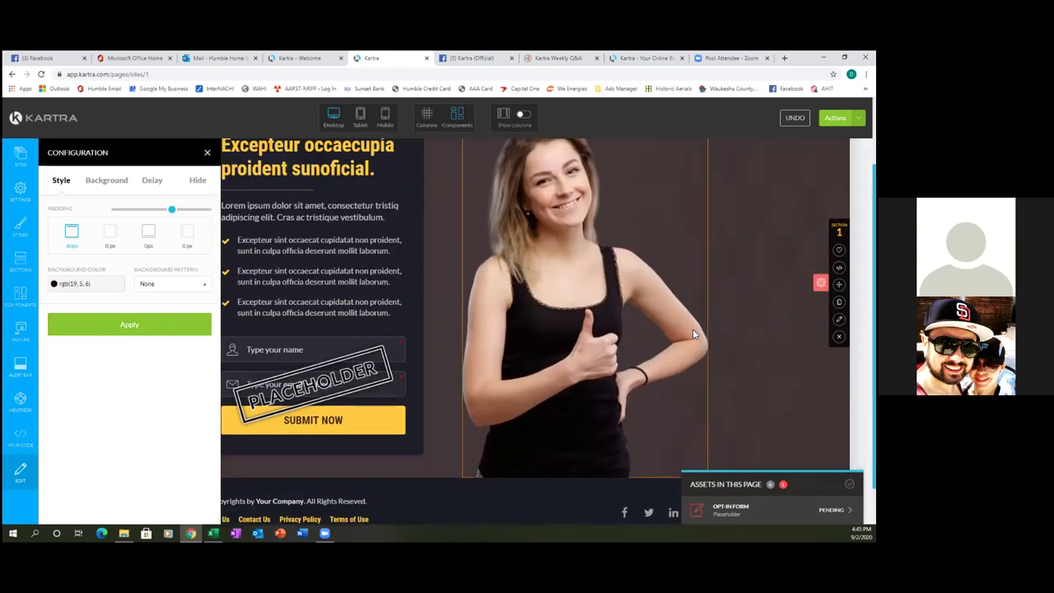
# Set the hero section's background pattern to Dots 2 and apply it.
pyautogui.click(186, 285)
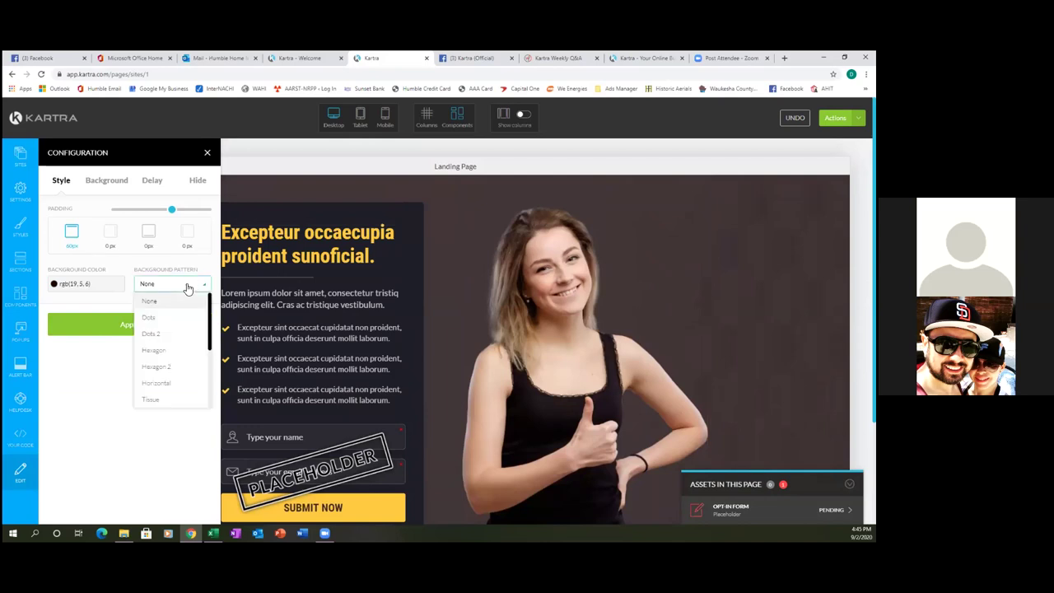
pyautogui.click(187, 287)
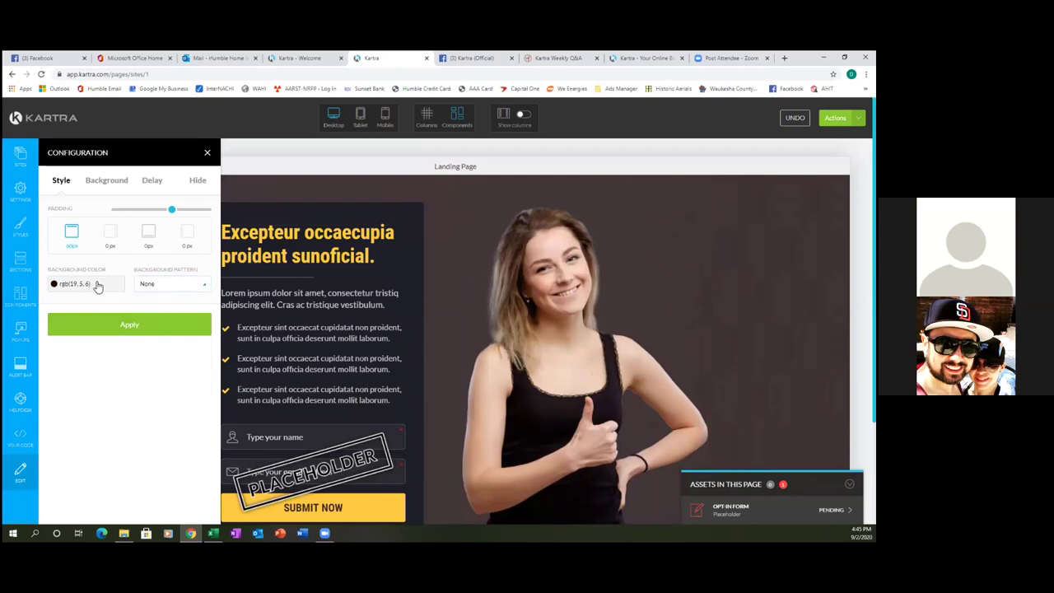
pyautogui.click(160, 286)
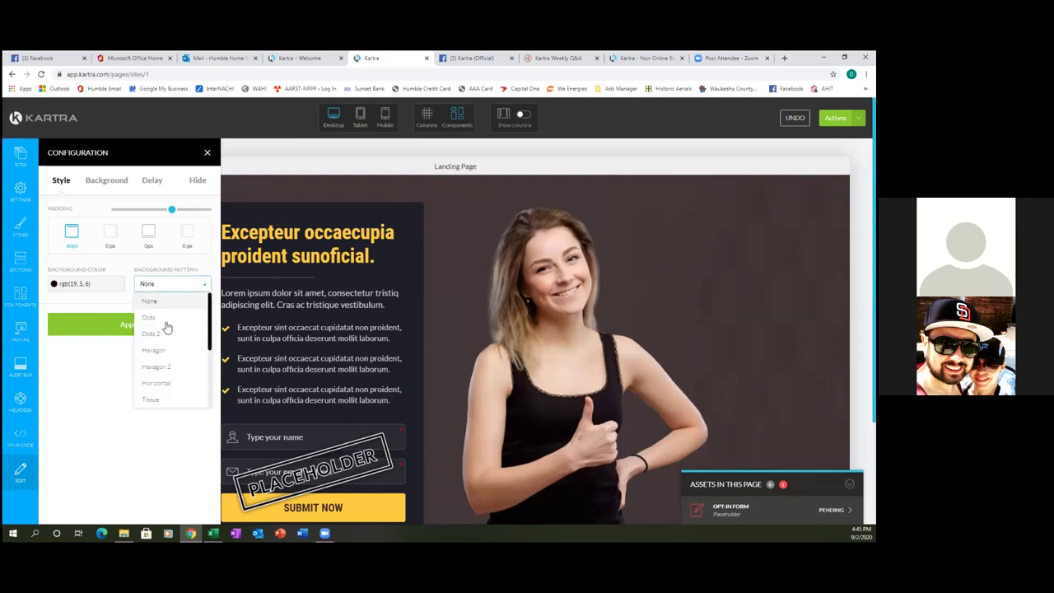
pyautogui.click(166, 335)
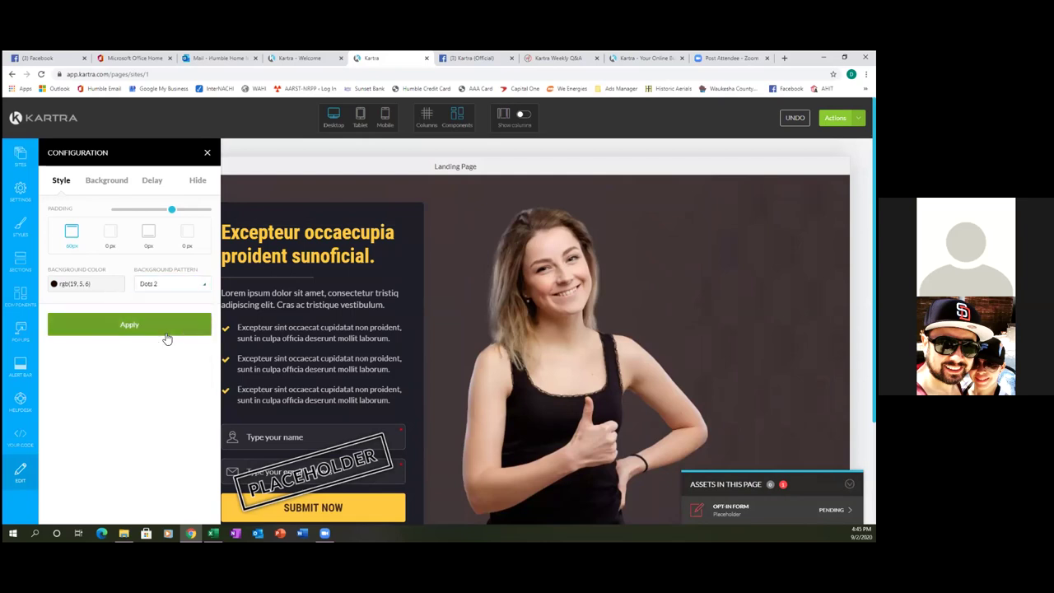
pyautogui.click(167, 327)
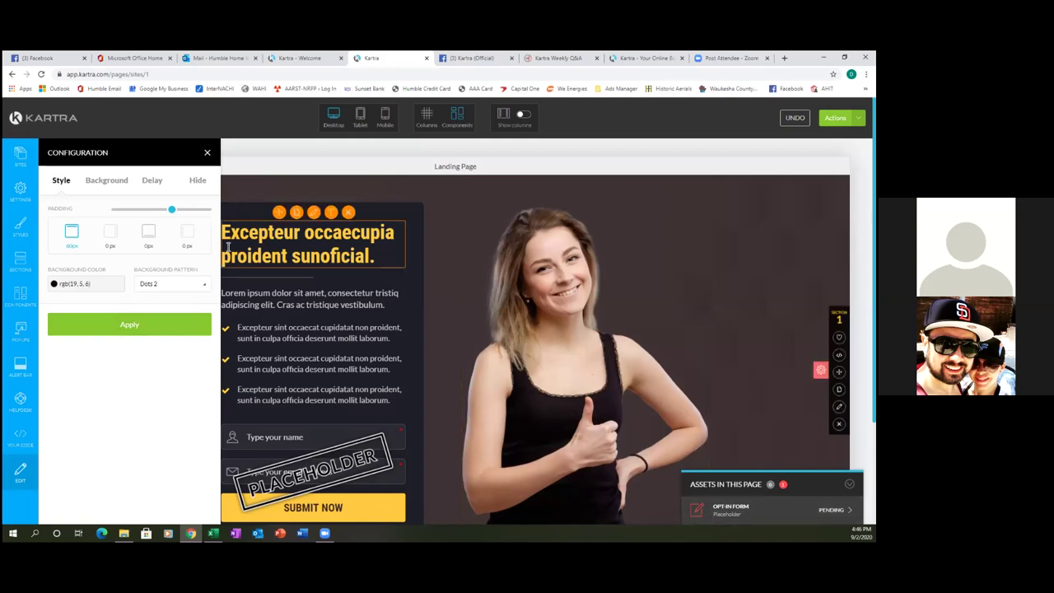
# Replace the hero section's background image with the library photo of red business cards and apply it.
pyautogui.click(106, 181)
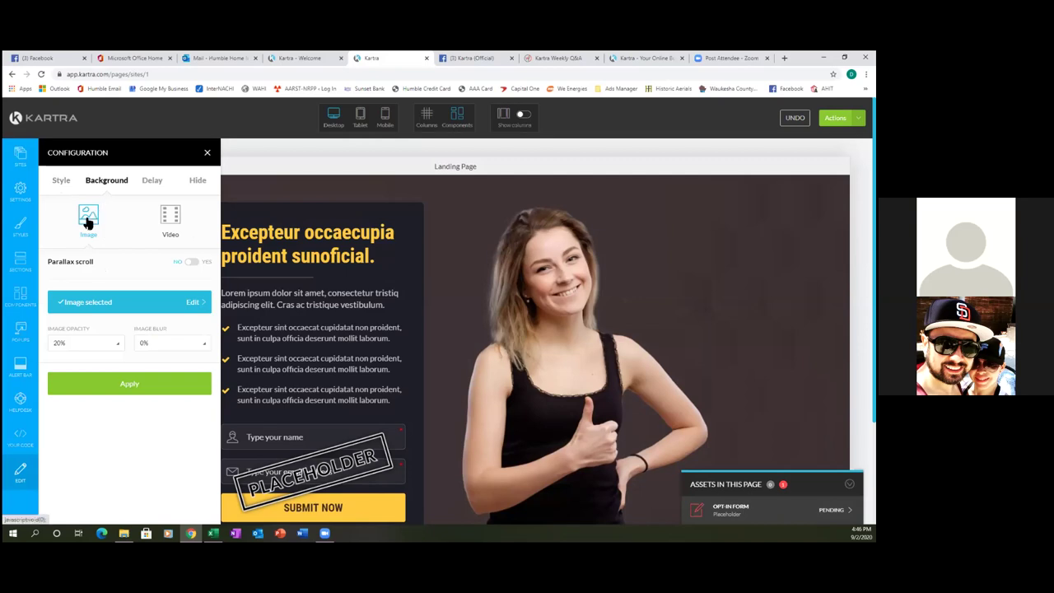
pyautogui.click(104, 296)
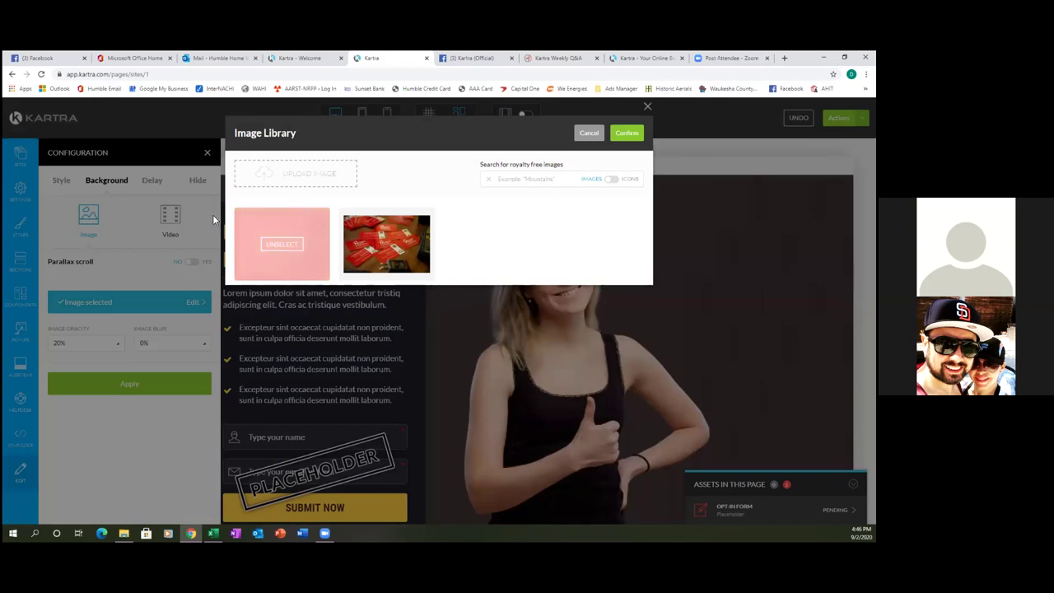
pyautogui.click(382, 249)
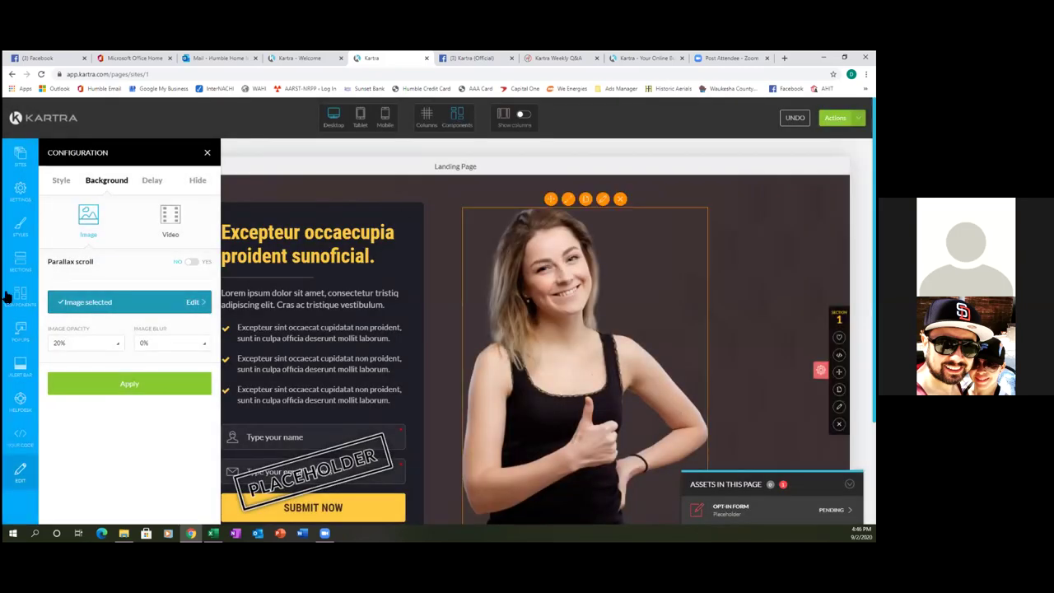
pyautogui.click(117, 390)
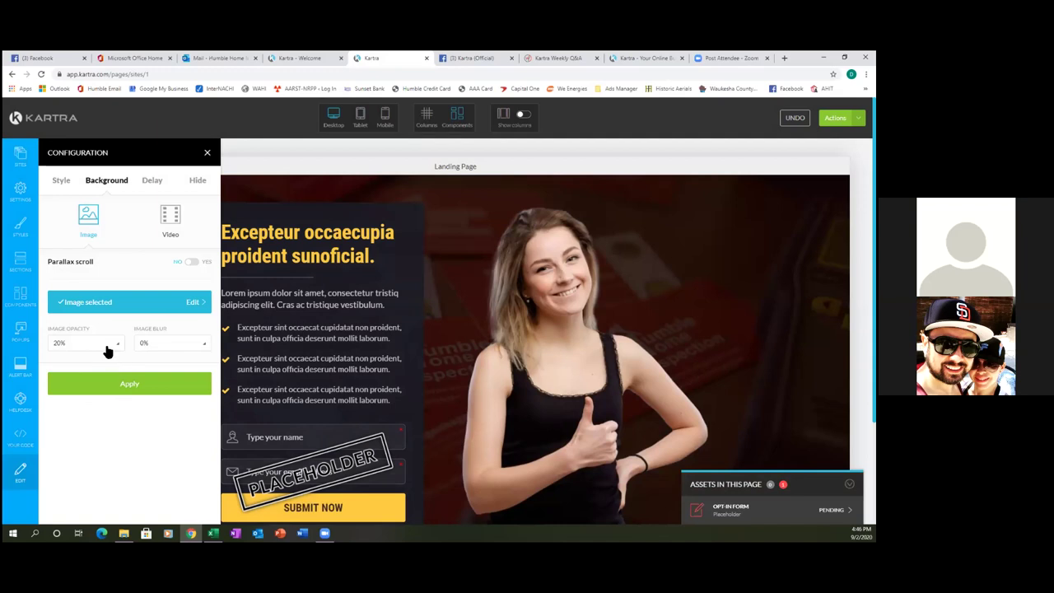
pyautogui.scroll(-2, 689, 326)
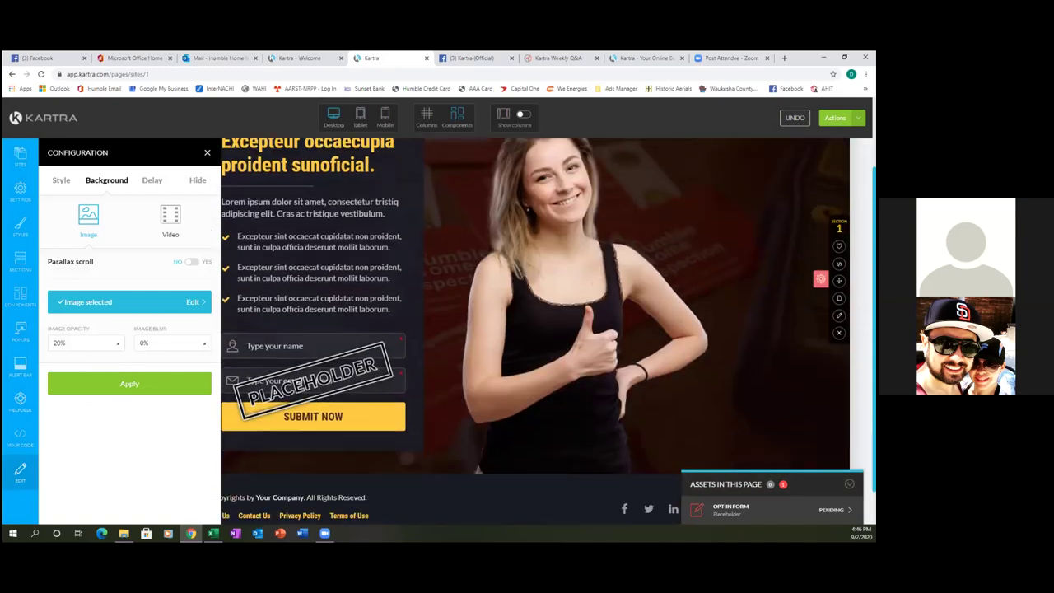
pyautogui.scroll(1, 535, 330)
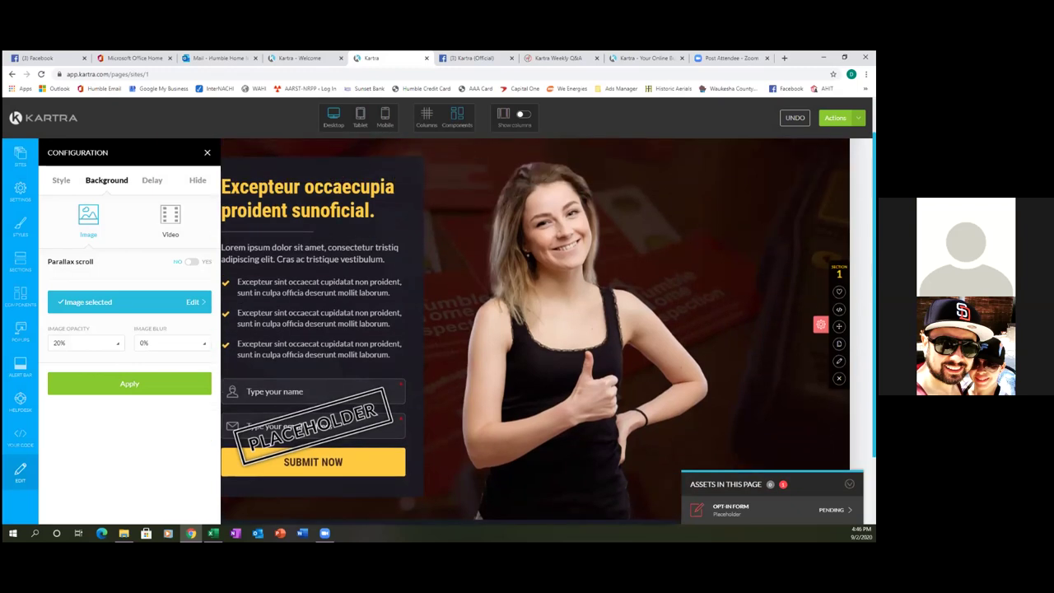
# Set the background image opacity to 50%, apply it and close the section configuration.
pyautogui.click(117, 343)
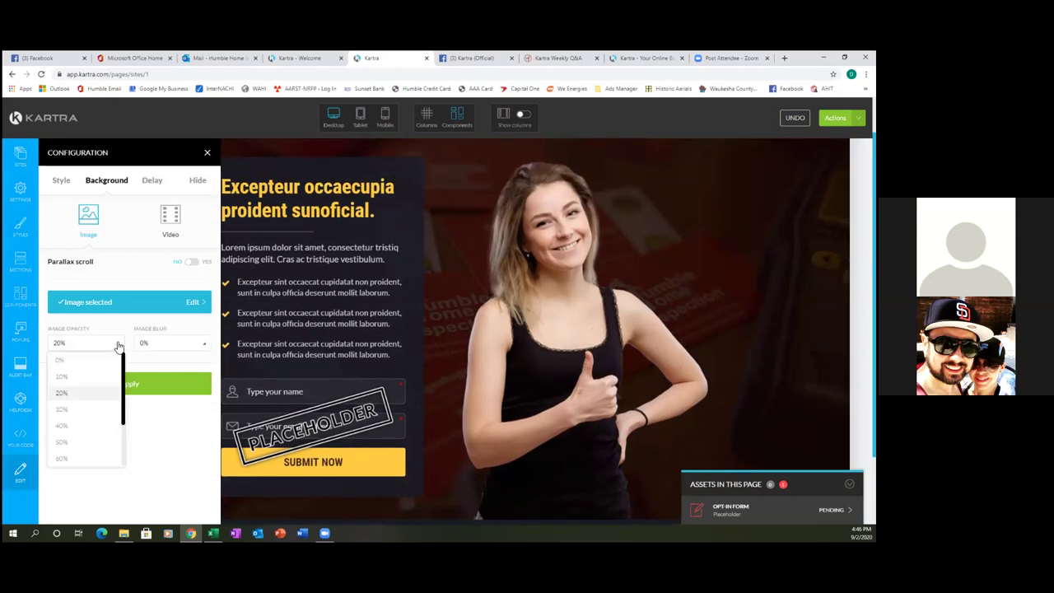
pyautogui.click(86, 441)
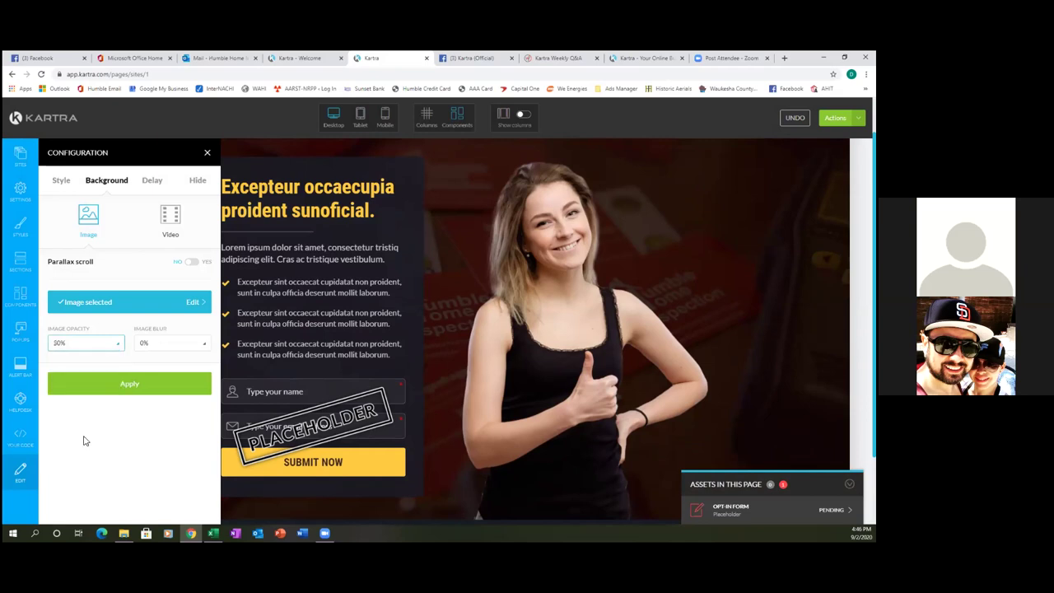
pyautogui.click(125, 385)
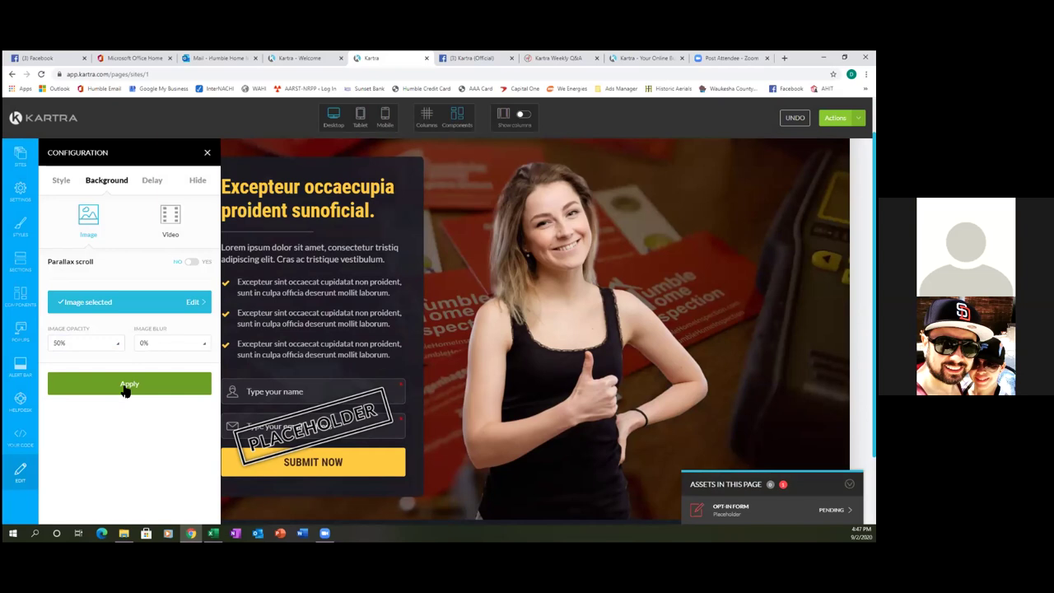
pyautogui.click(205, 346)
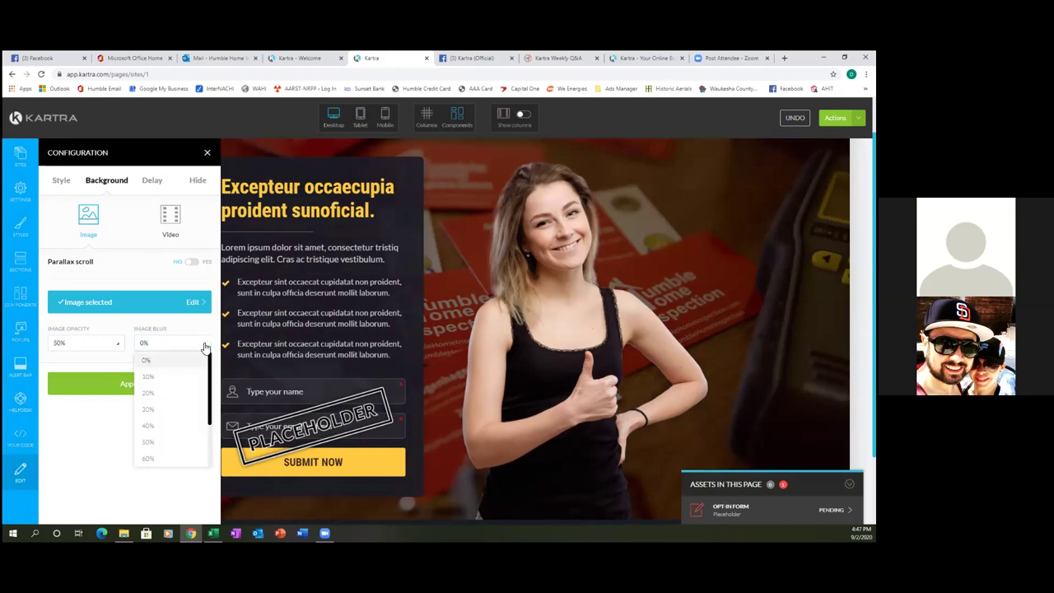
pyautogui.click(205, 346)
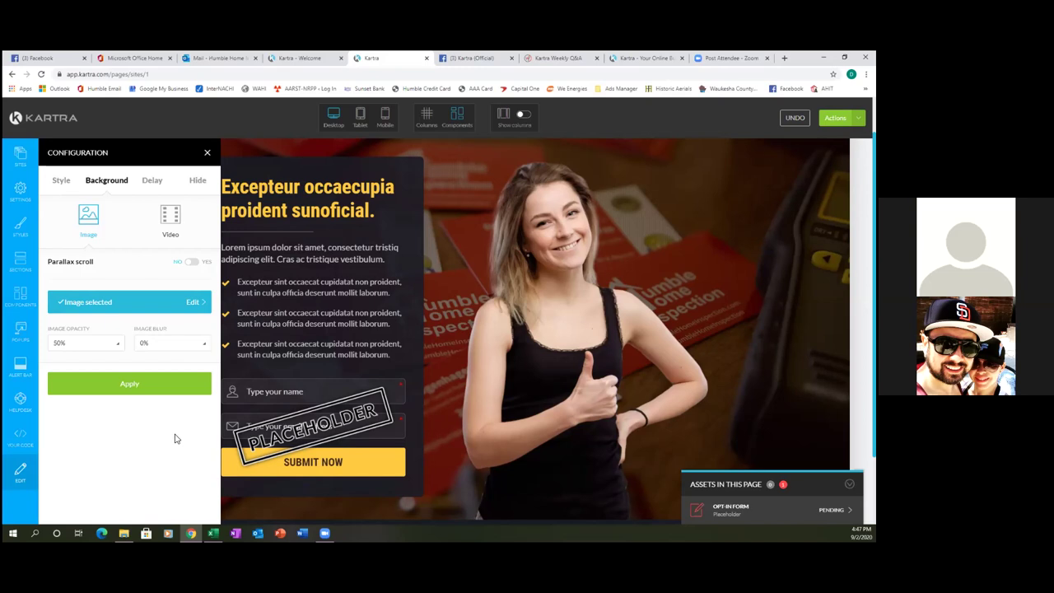
pyautogui.click(153, 387)
pyautogui.click(206, 153)
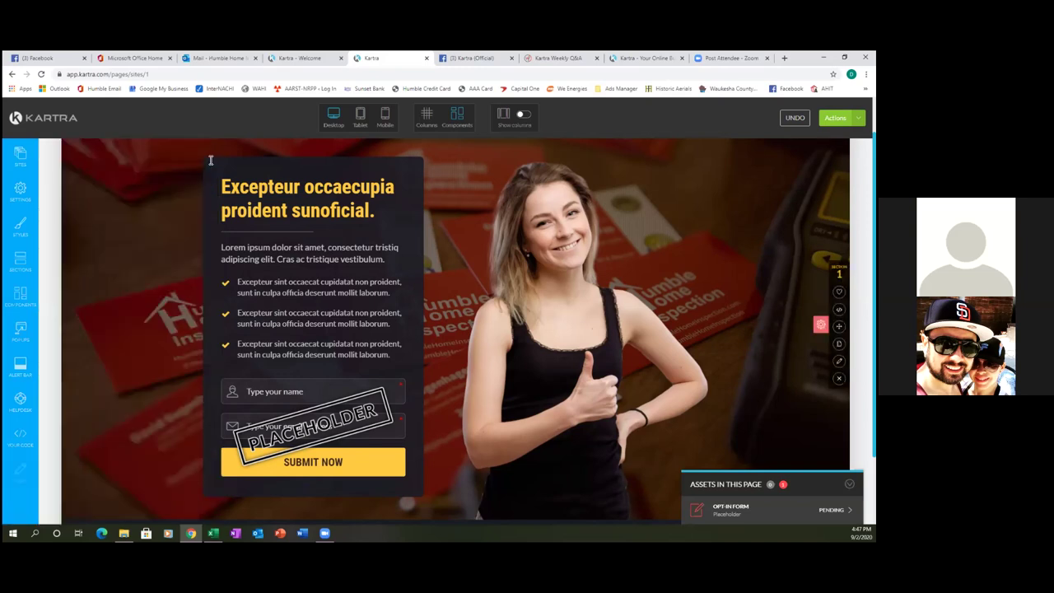
# Replace the first checklist item's placeholder text in the hero section with "The cow jumped over the moon".
pyautogui.click(277, 289)
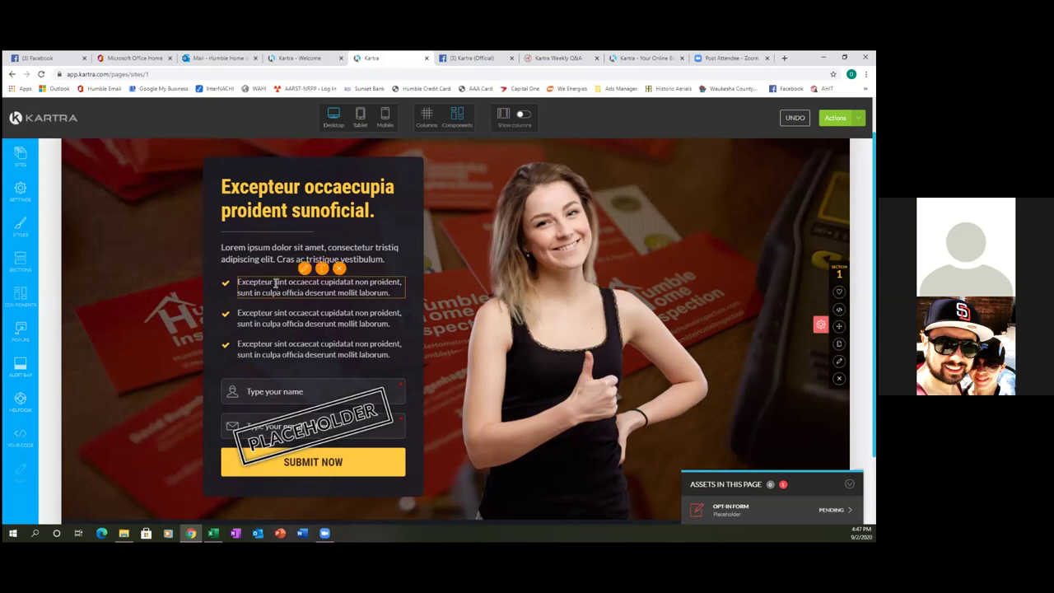
pyautogui.click(320, 268)
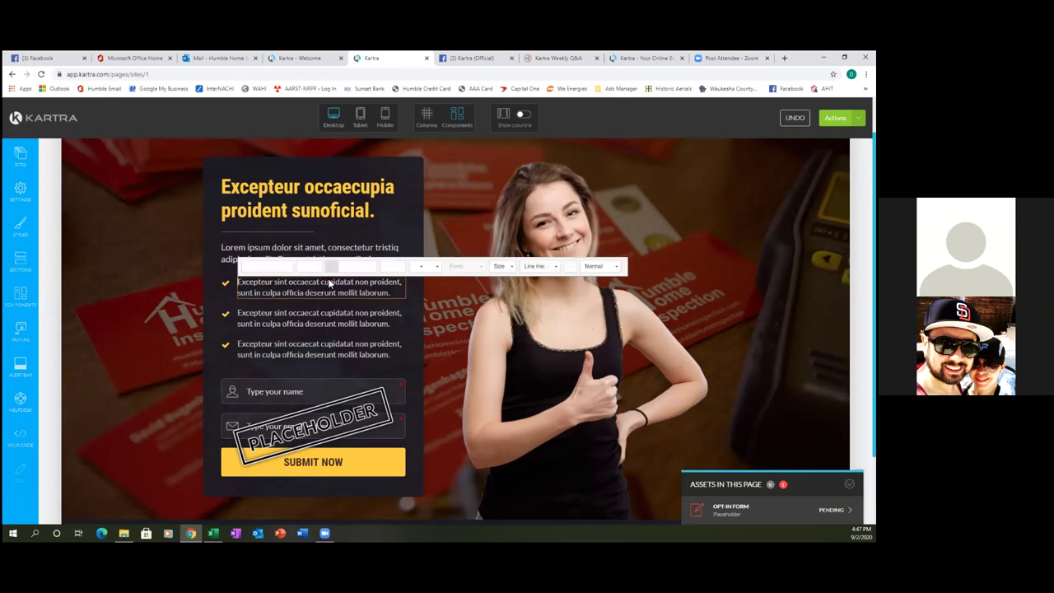
pyautogui.moveTo(392, 294); pyautogui.dragTo(221, 257)
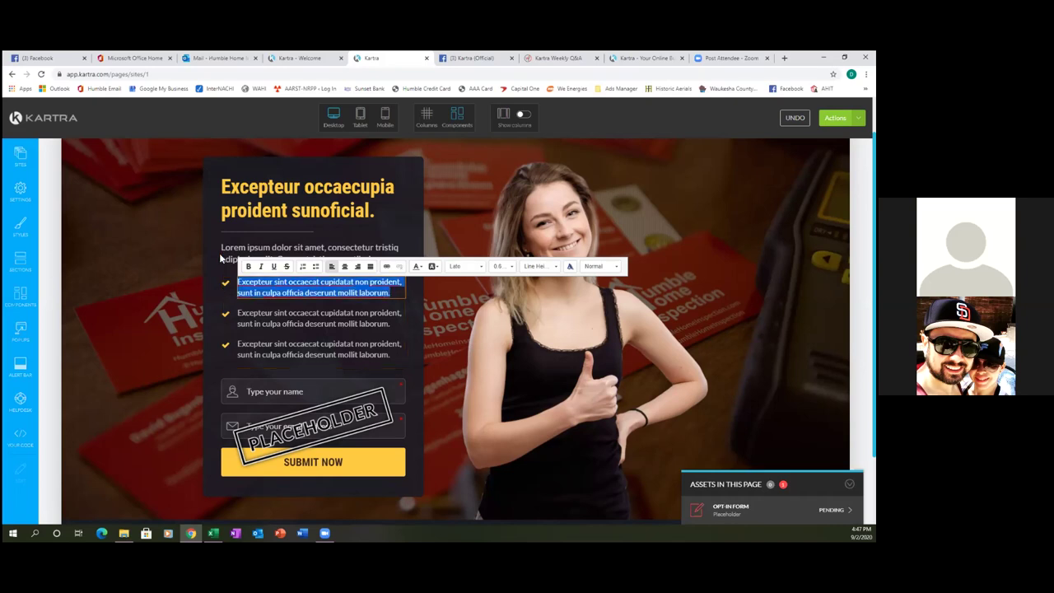
pyautogui.press('BackSpace')
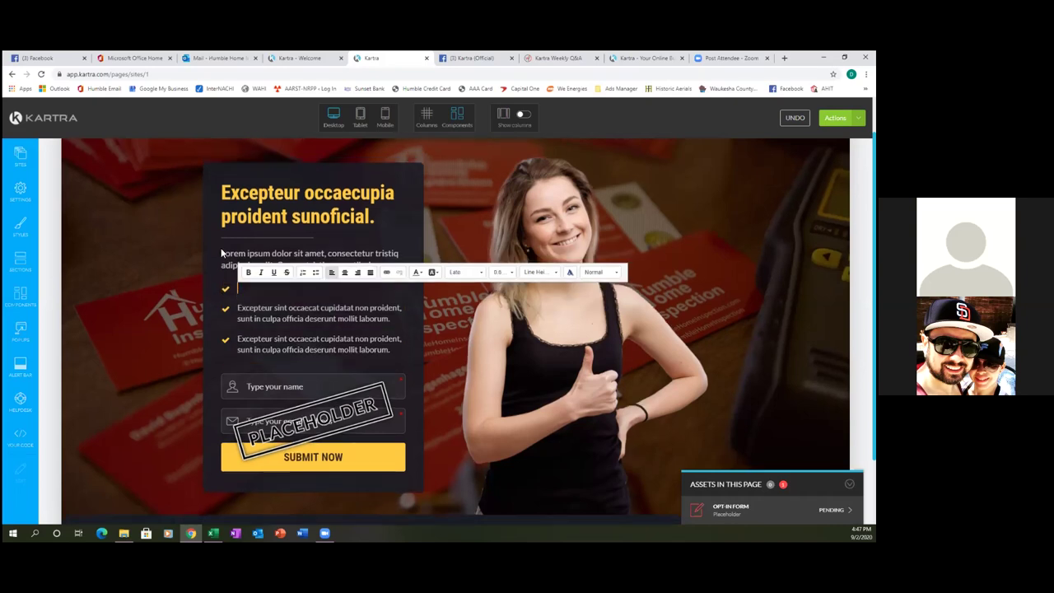
pyautogui.write('The cow jumped over the moon')
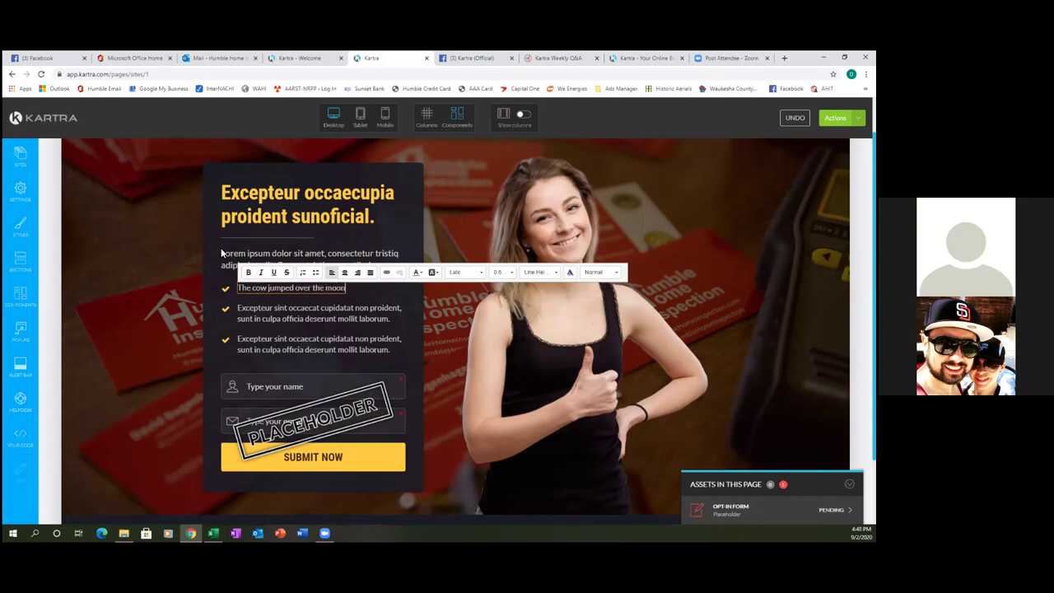
pyautogui.click(341, 322)
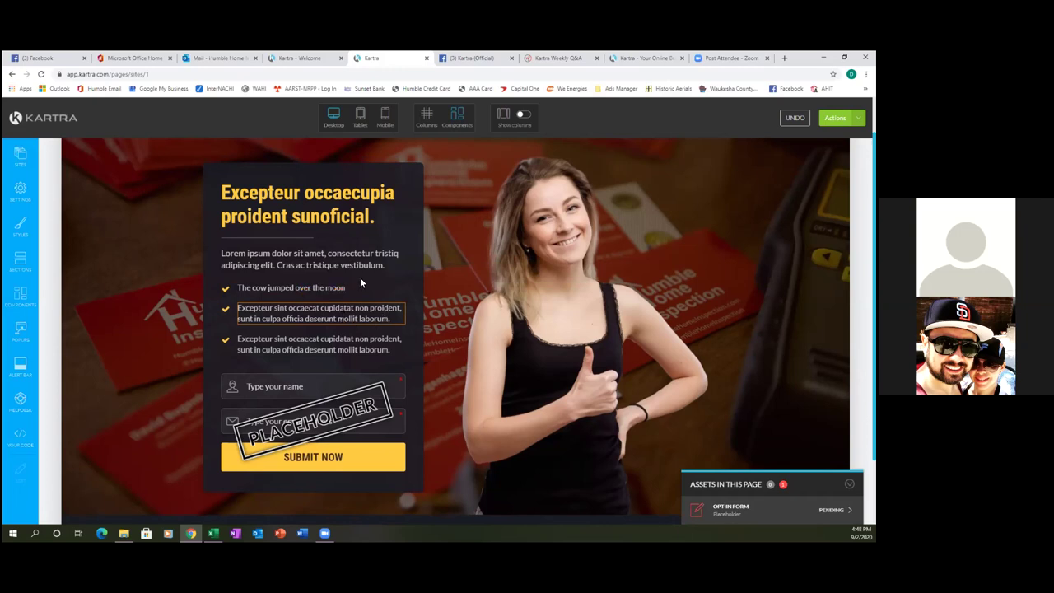
# Configure the footer's Facebook icon to link to an external URL and open in a new tab.
pyautogui.scroll(-2, 610, 432)
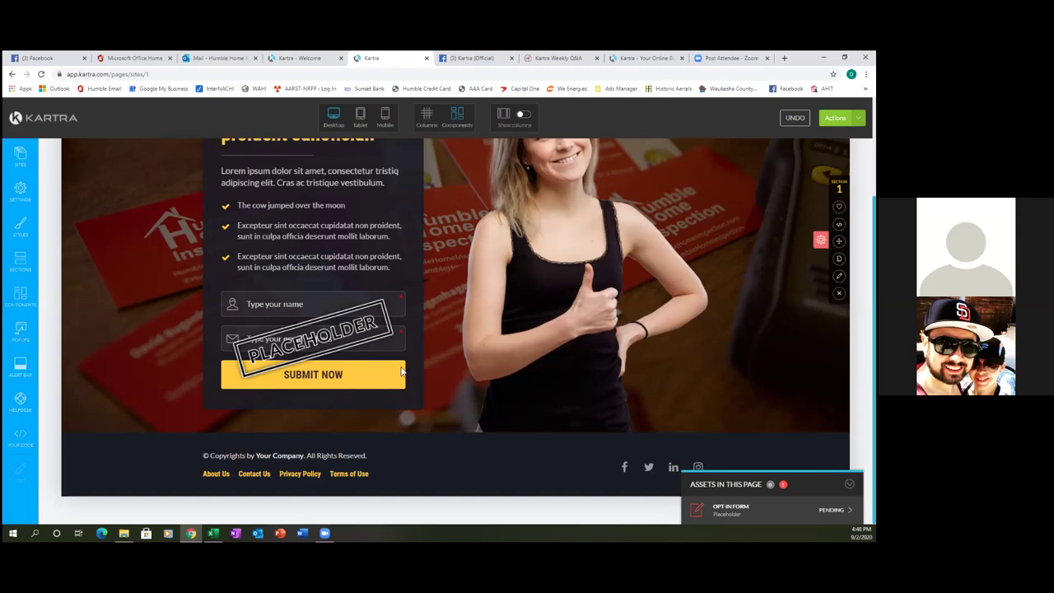
pyautogui.moveTo(624, 468)
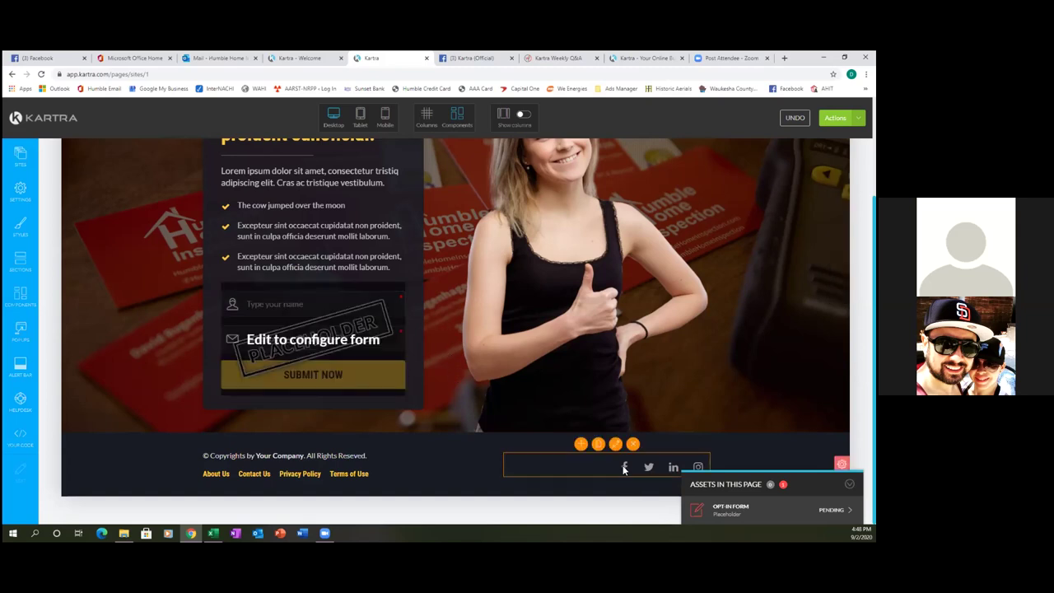
pyautogui.click(652, 468)
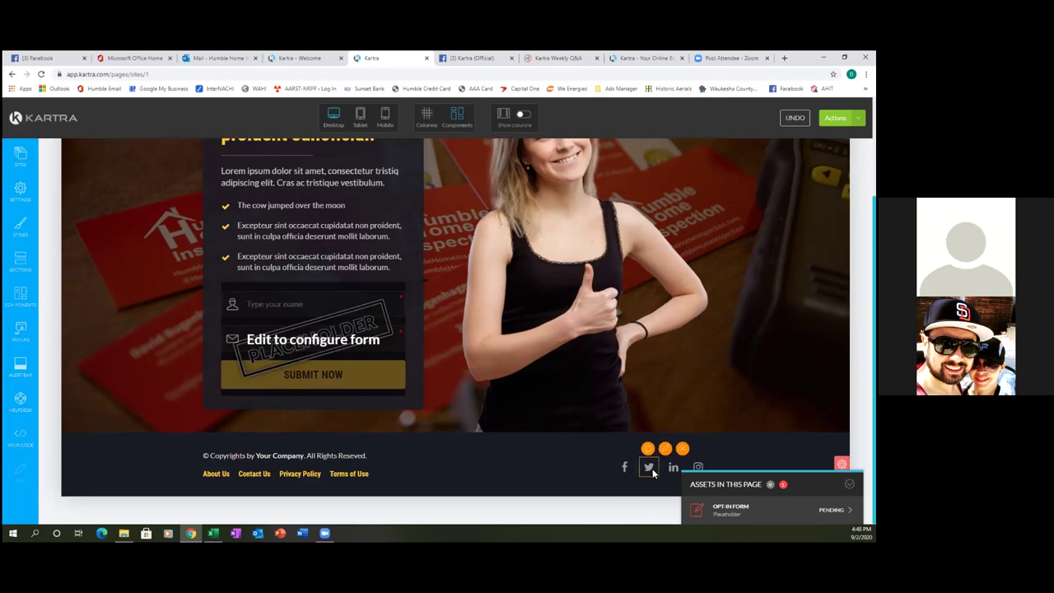
pyautogui.moveTo(624, 468)
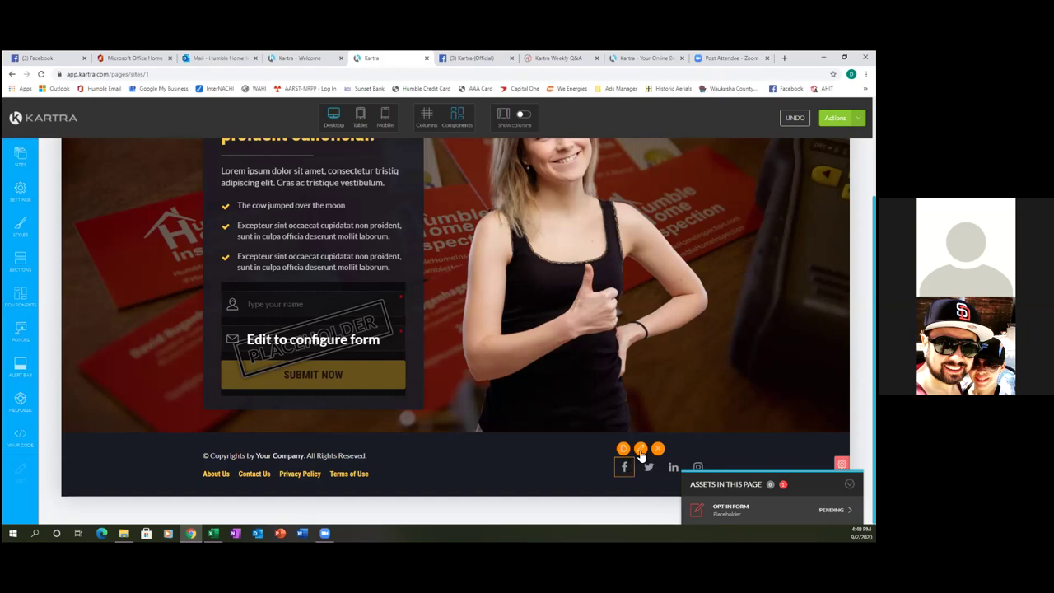
pyautogui.click(641, 452)
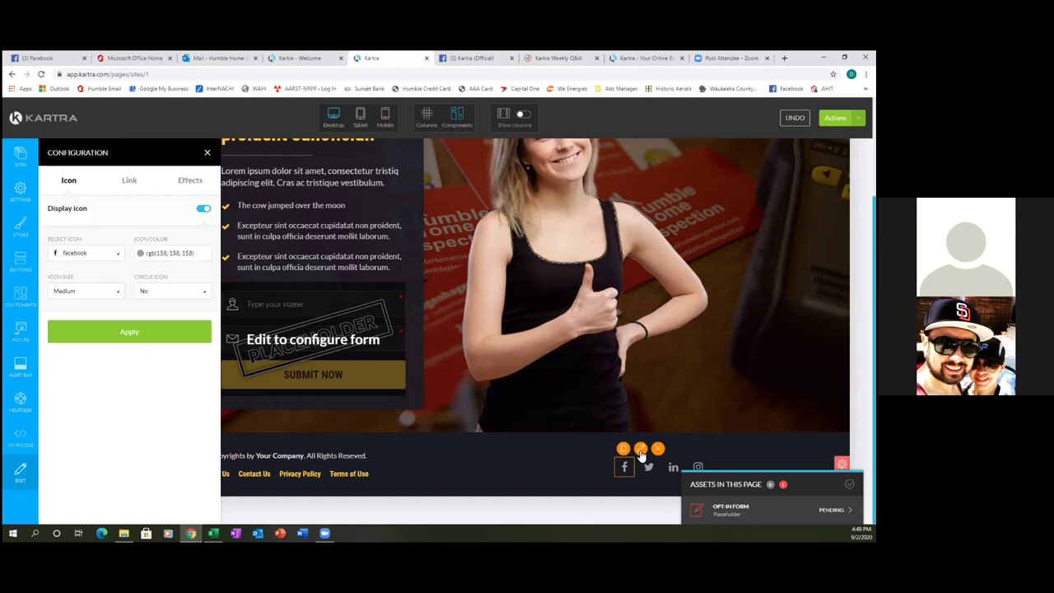
pyautogui.click(133, 181)
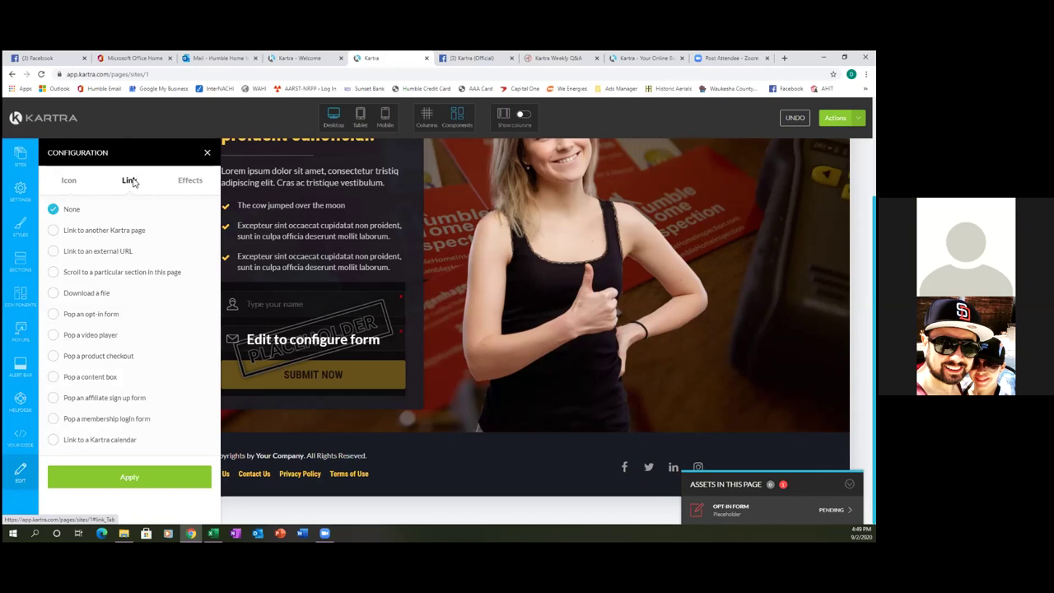
pyautogui.click(54, 253)
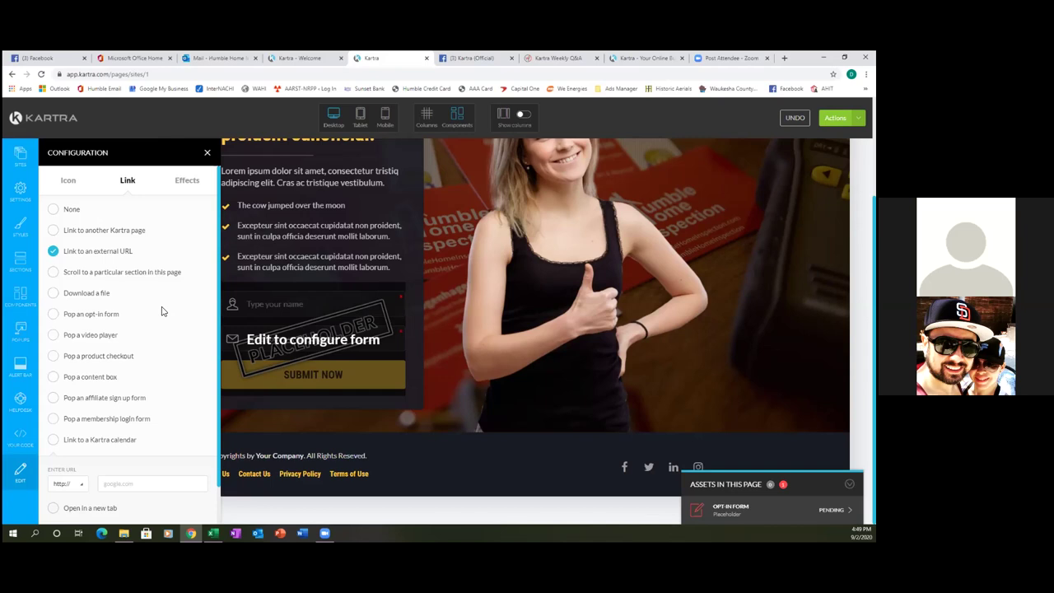
pyautogui.click(53, 509)
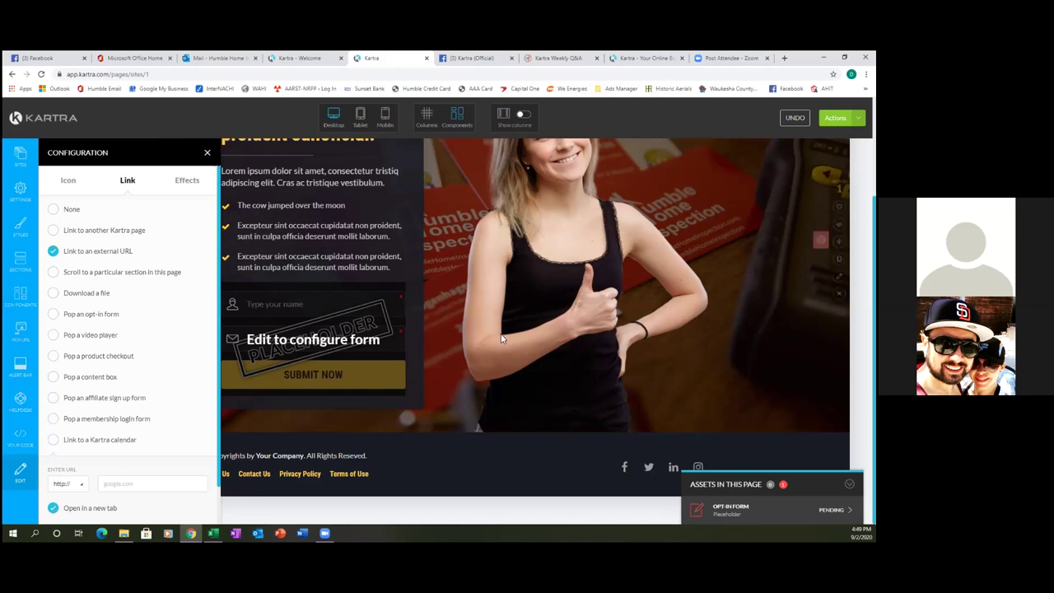
pyautogui.click(313, 352)
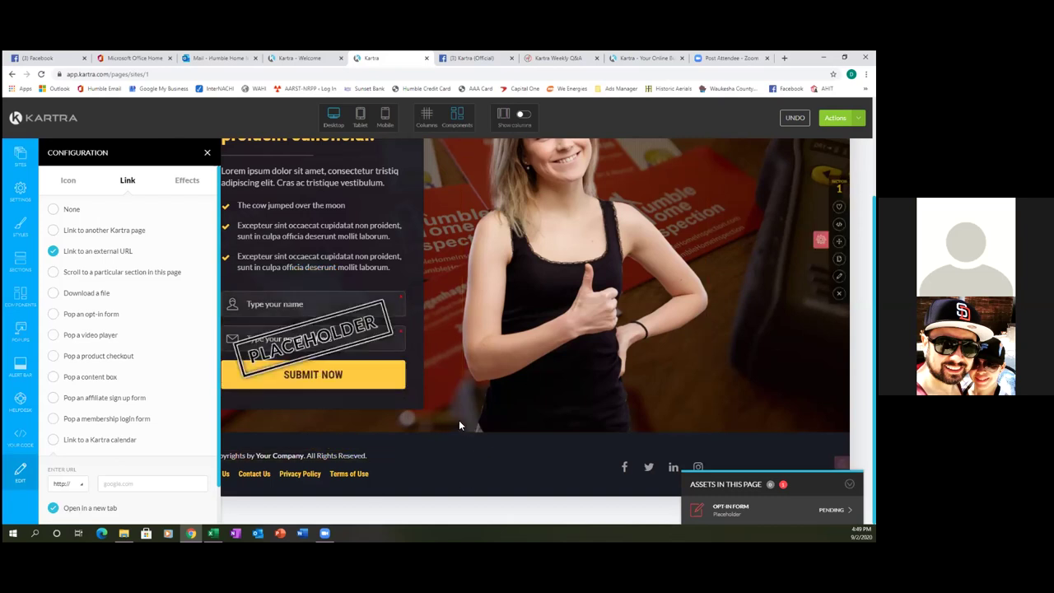
# Save the landing page's progress and dismiss the saving dialog.
pyautogui.scroll(3, 459, 423)
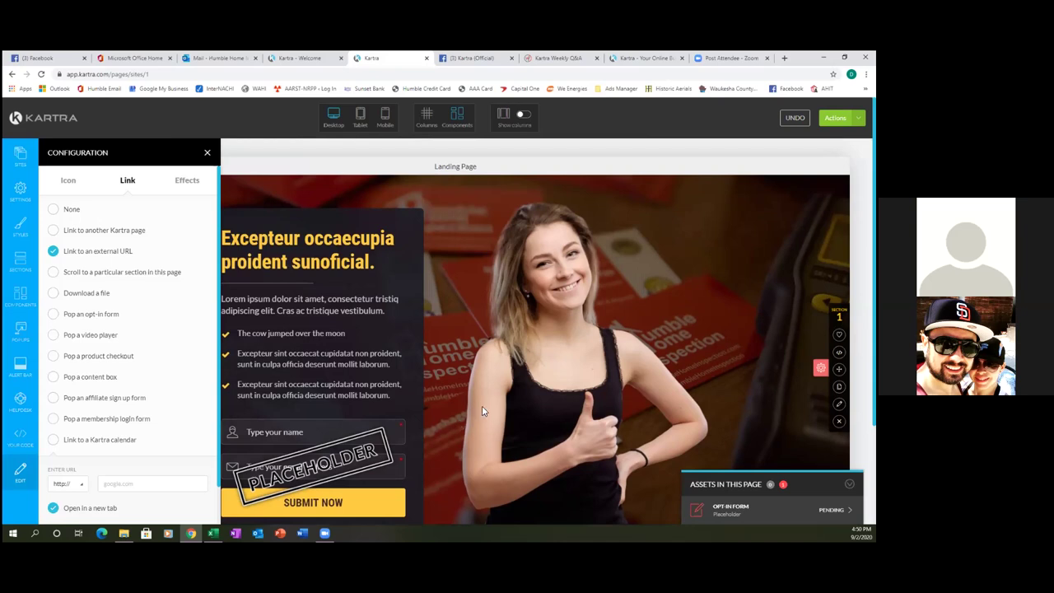
pyautogui.moveTo(487, 405)
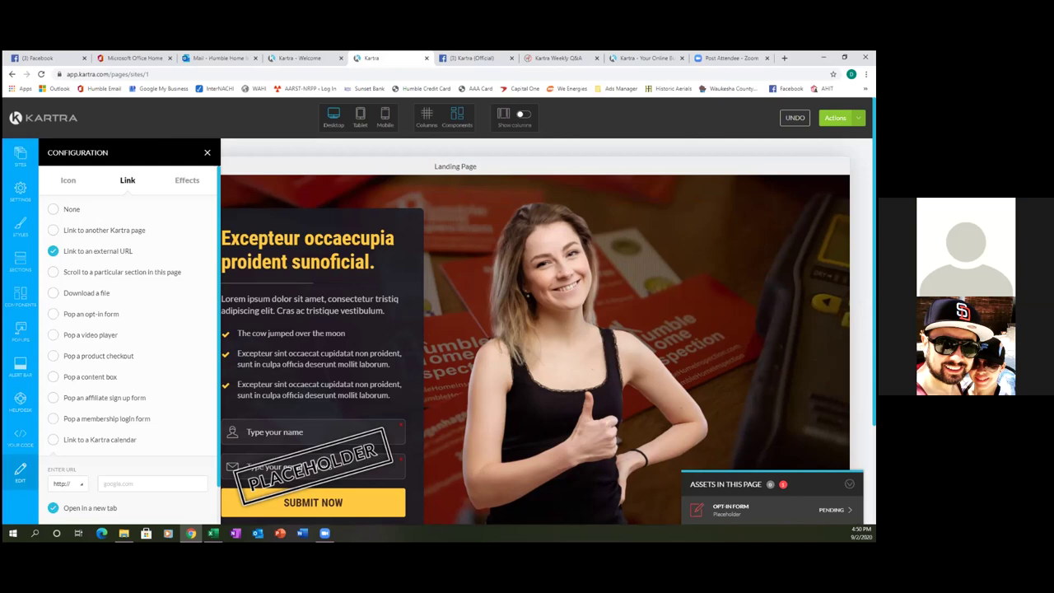
pyautogui.click(835, 118)
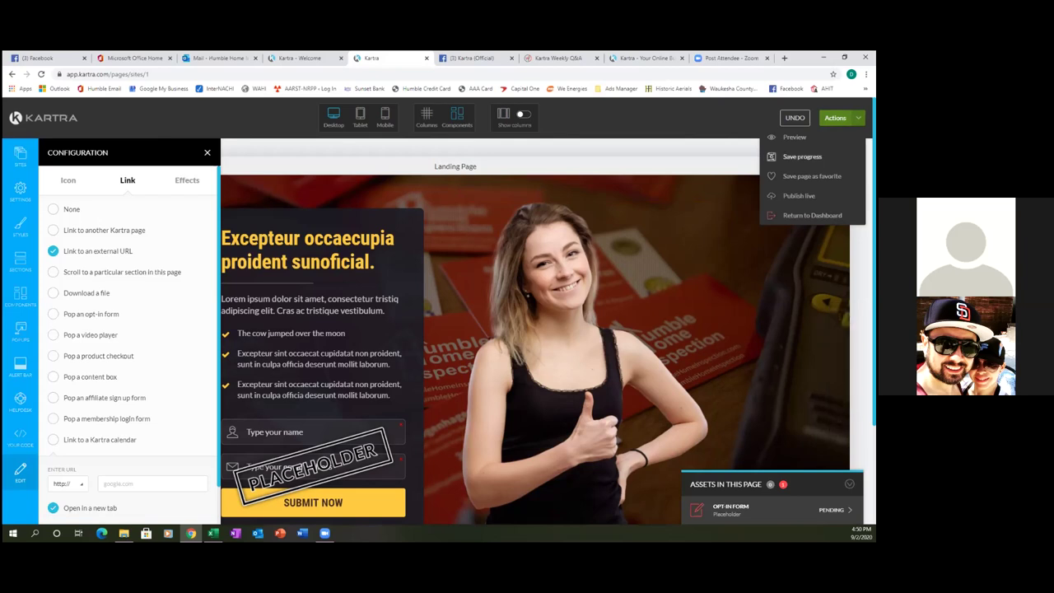
pyautogui.click(802, 157)
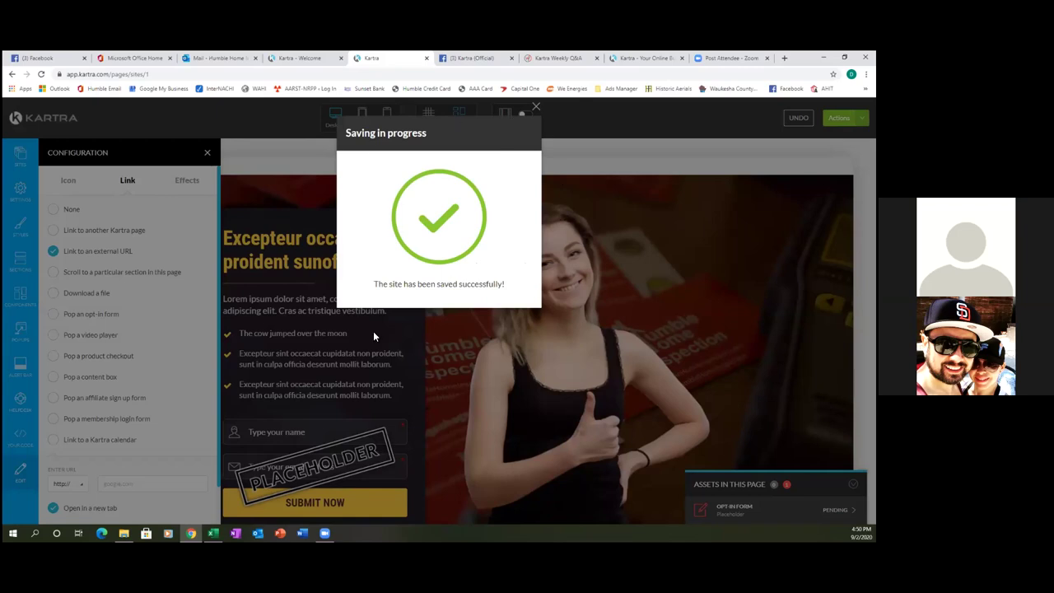
pyautogui.click(534, 106)
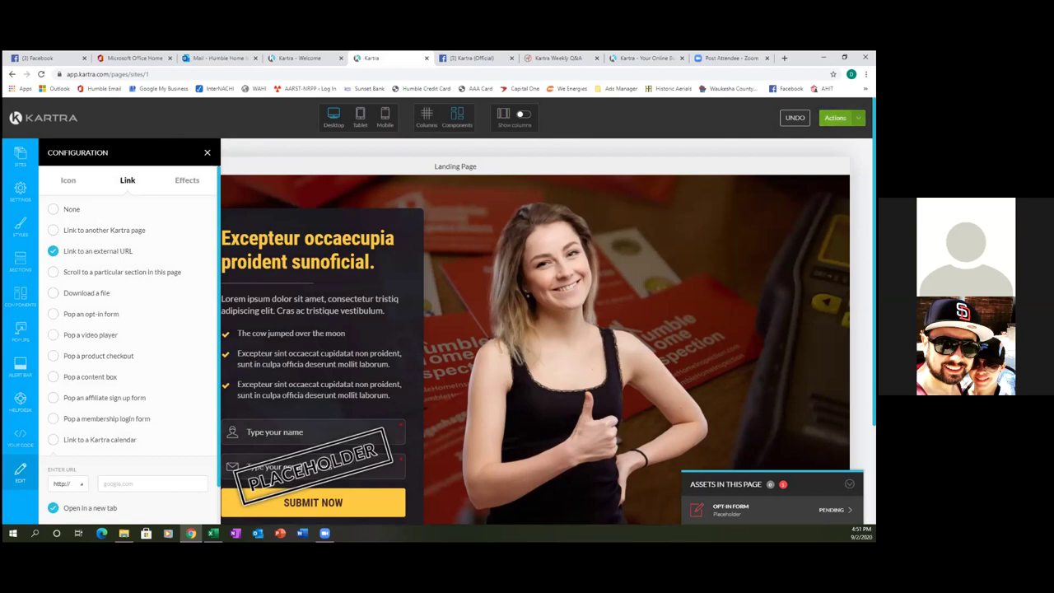
# Publish the landing page live and get its direct page link.
pyautogui.click(835, 118)
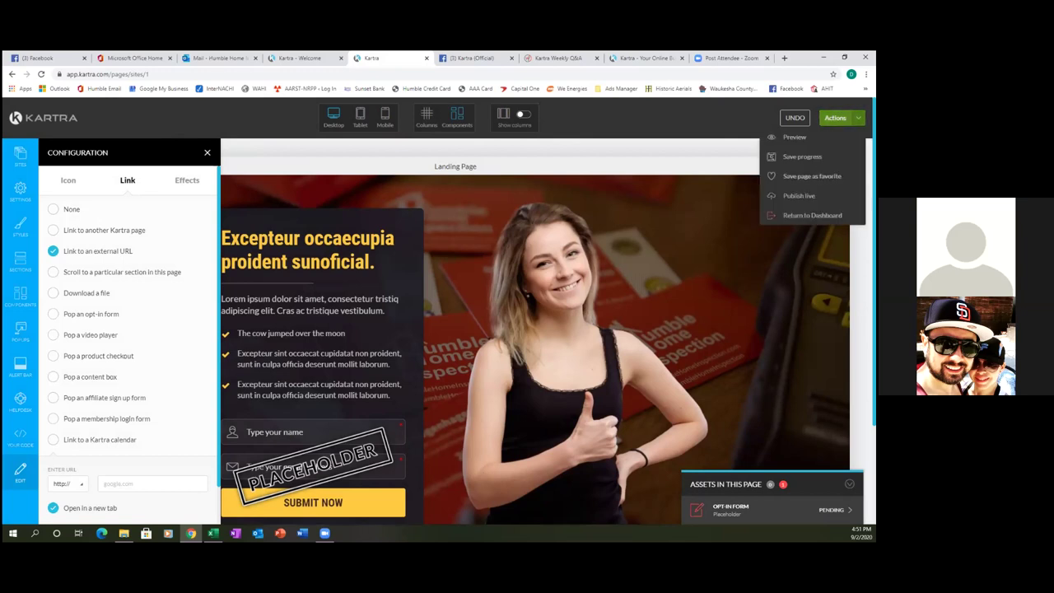
pyautogui.click(797, 195)
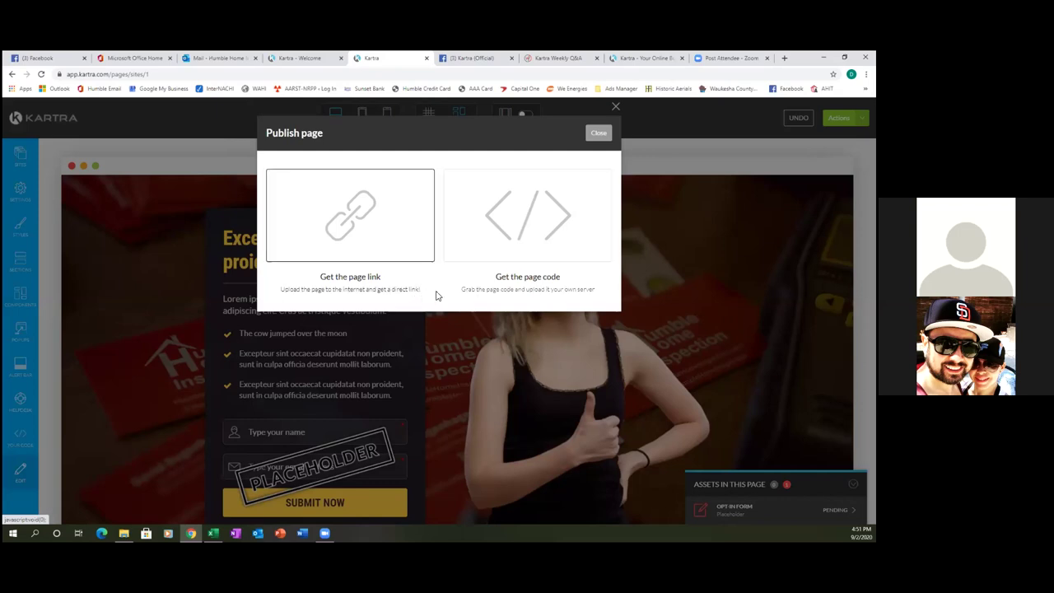
pyautogui.click(364, 218)
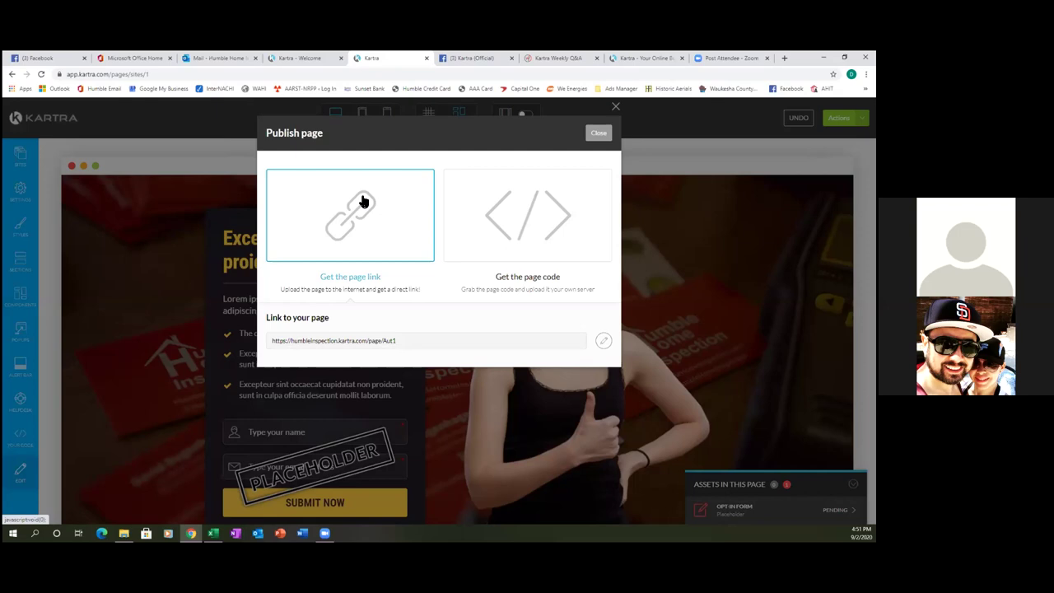
# Change the ending of the published page's link to FreeDownload and confirm it.
pyautogui.click(607, 343)
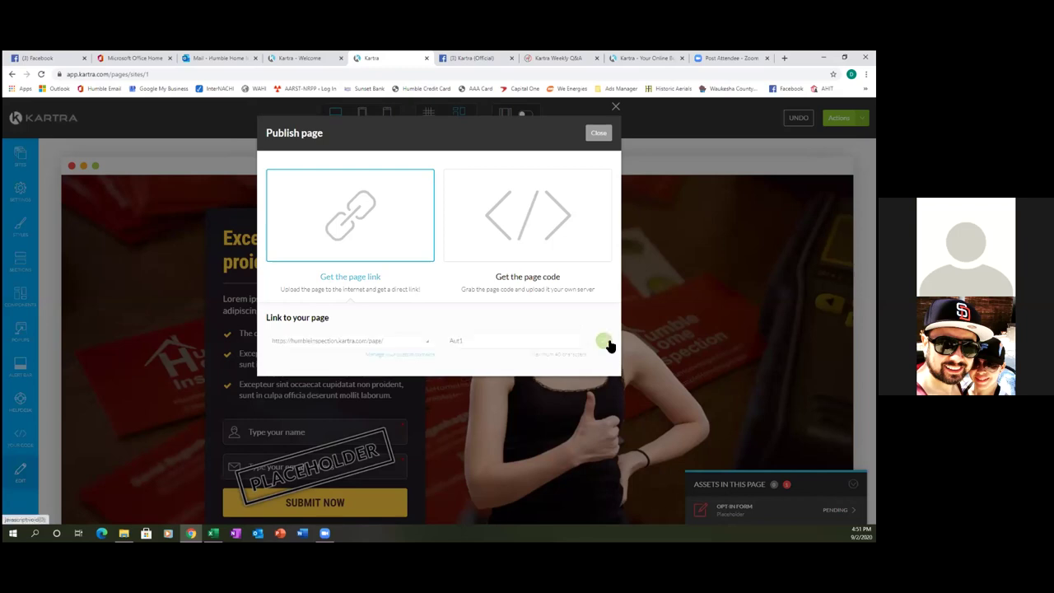
pyautogui.click(399, 344)
pyautogui.click(428, 344)
pyautogui.click(429, 345)
pyautogui.click(429, 344)
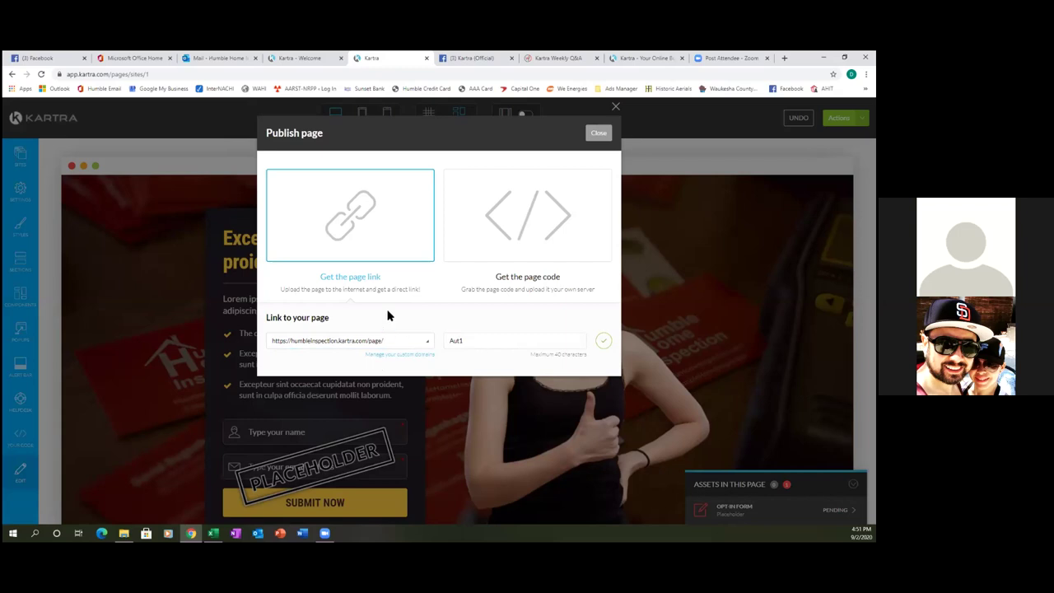
pyautogui.doubleClick(467, 338)
pyautogui.press('BackSpace')
pyautogui.press('BackSpace')
pyautogui.press('BackSpace')
pyautogui.press('BackSpace')
pyautogui.write('Free')
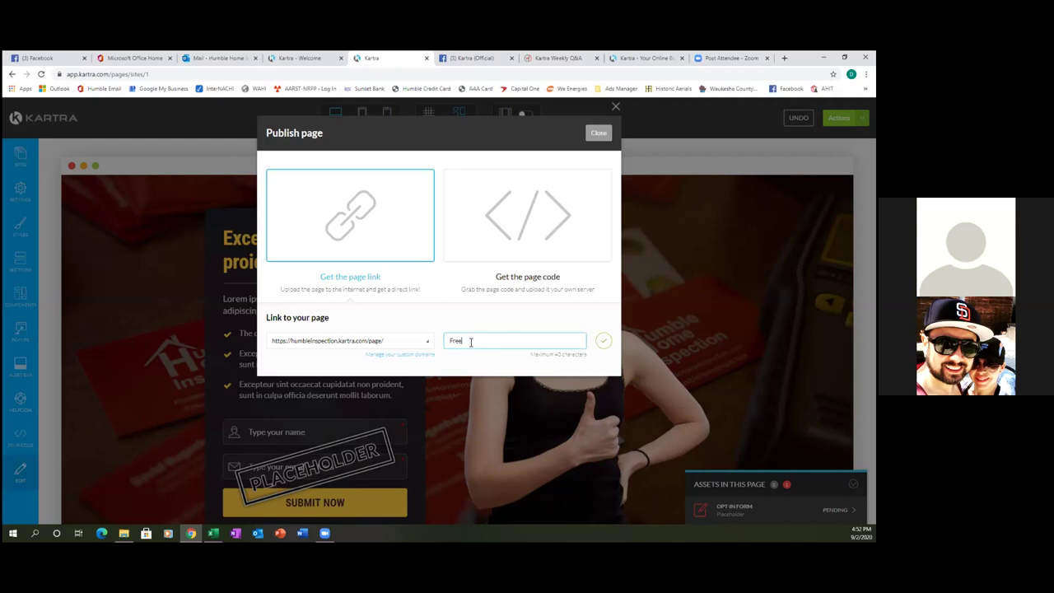
pyautogui.write('Download')
pyautogui.click(603, 343)
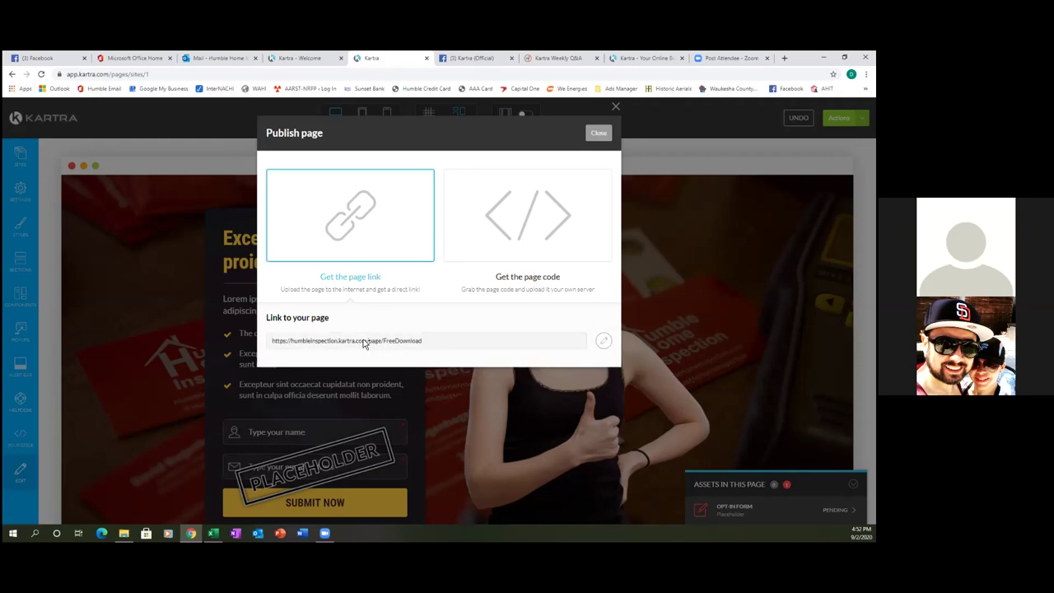
# Copy the full published page link ending in FreeDownload.
pyautogui.doubleClick(402, 341)
pyautogui.click(430, 344)
pyautogui.rightClick(338, 346)
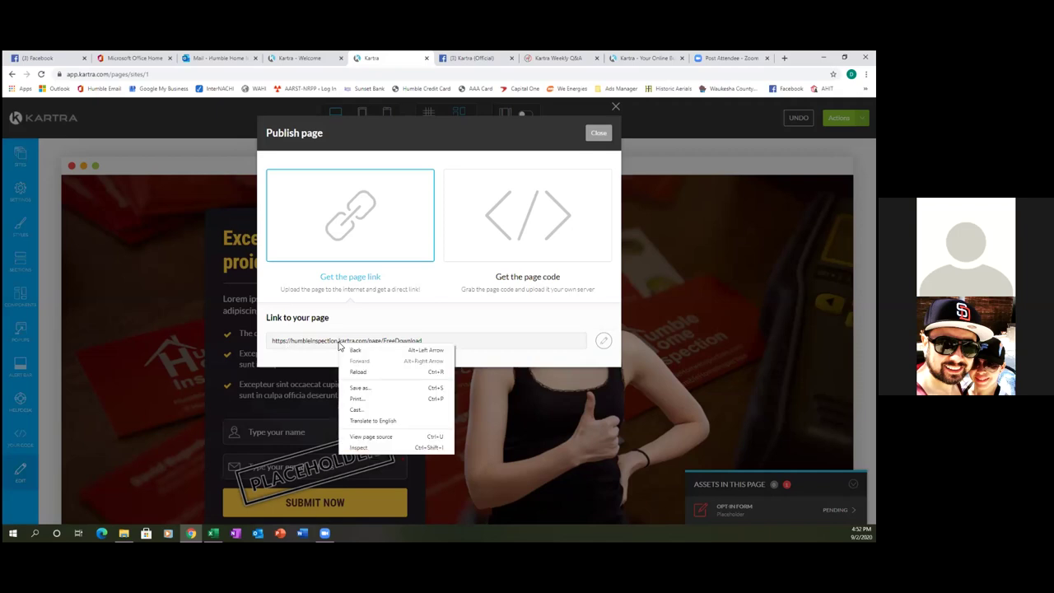
pyautogui.click(459, 345)
pyautogui.doubleClick(475, 342)
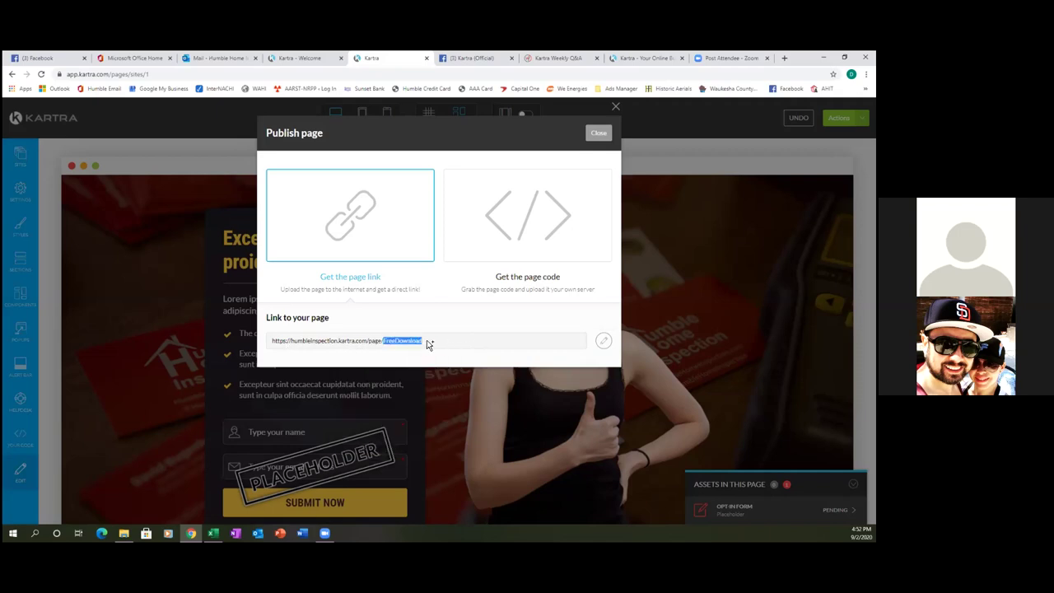
pyautogui.keyDown('shift'); pyautogui.click(268, 345); pyautogui.keyUp('shift')
pyautogui.click(264, 346)
pyautogui.tripleClick(386, 344)
pyautogui.click(388, 341)
pyautogui.doubleClick(429, 344)
pyautogui.tripleClick(428, 345)
pyautogui.rightClick(404, 342)
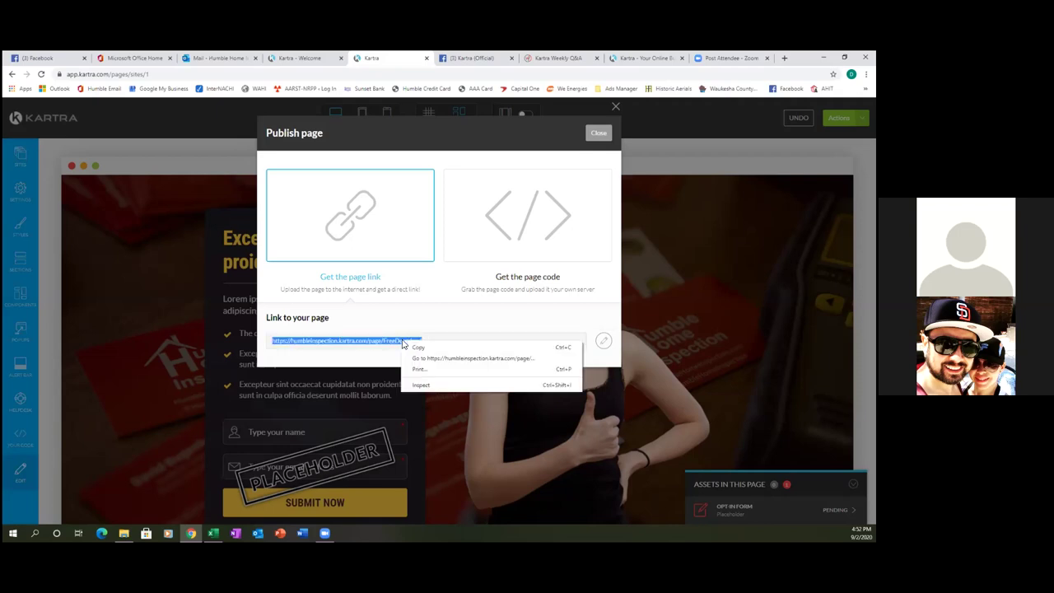
pyautogui.click(418, 346)
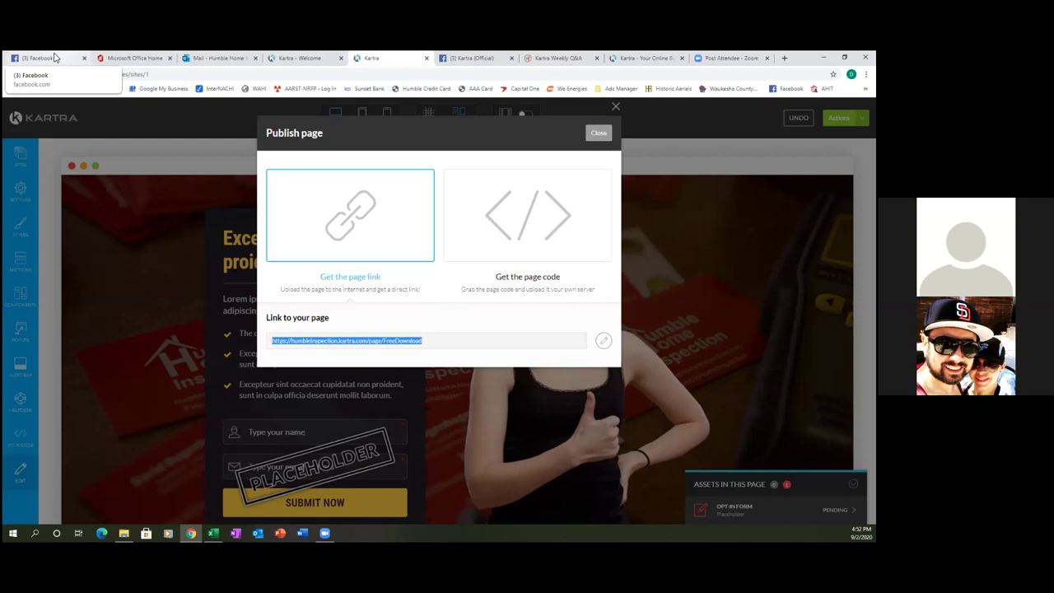
# Switch to Facebook and paste the copied landing page link into a new post.
pyautogui.click(55, 58)
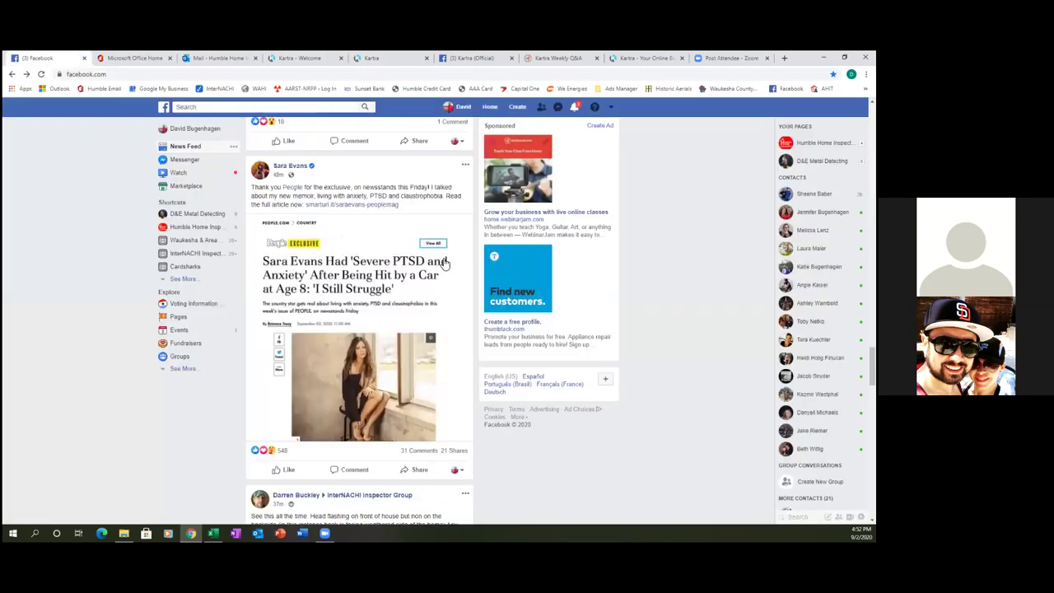
pyautogui.scroll(4, 445, 264)
pyautogui.scroll(15, 445, 263)
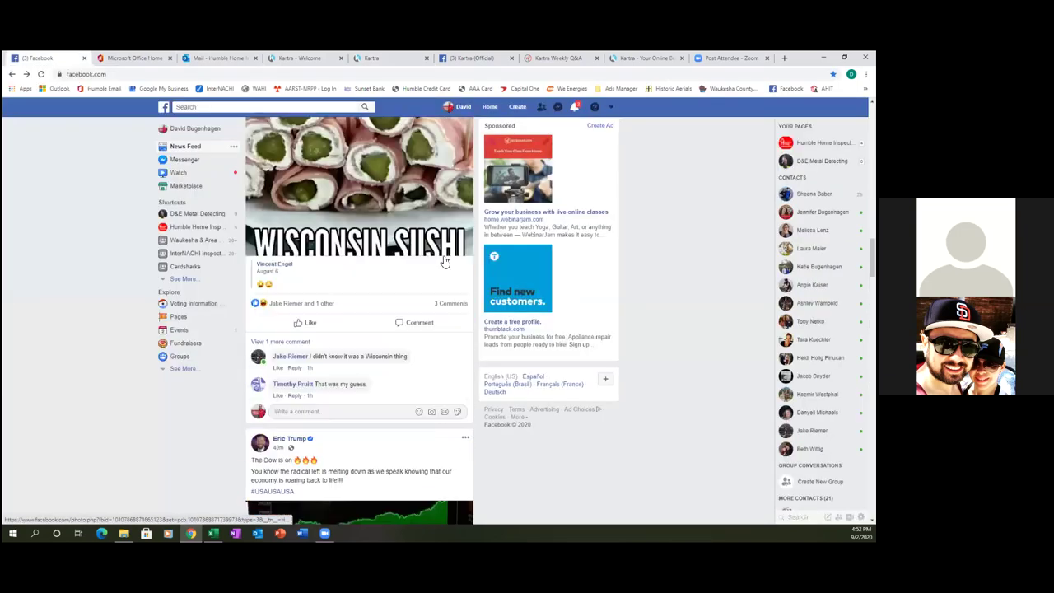
pyautogui.scroll(12, 442, 260)
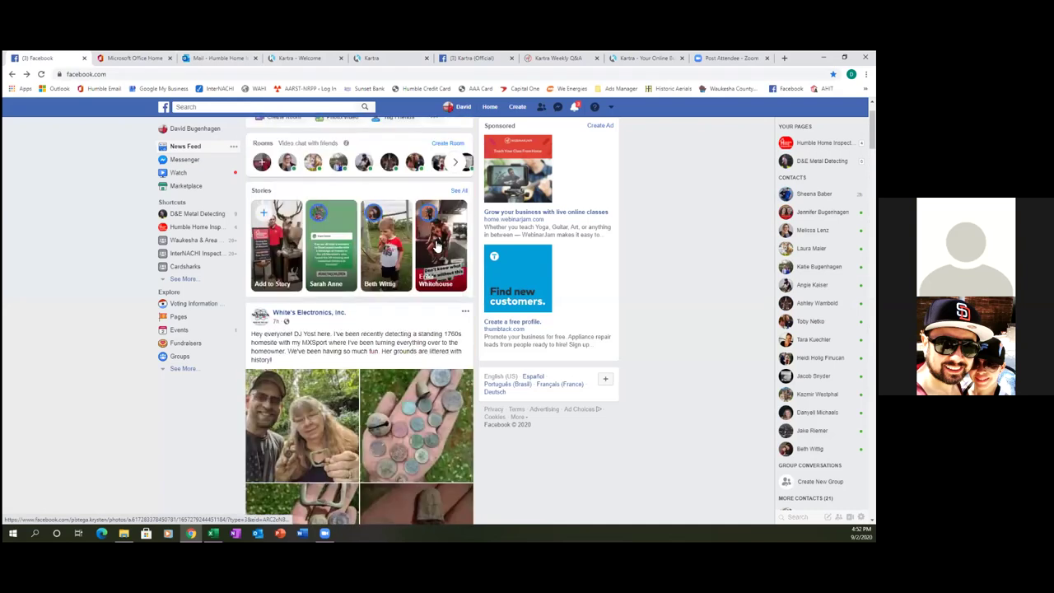
pyautogui.click(327, 152)
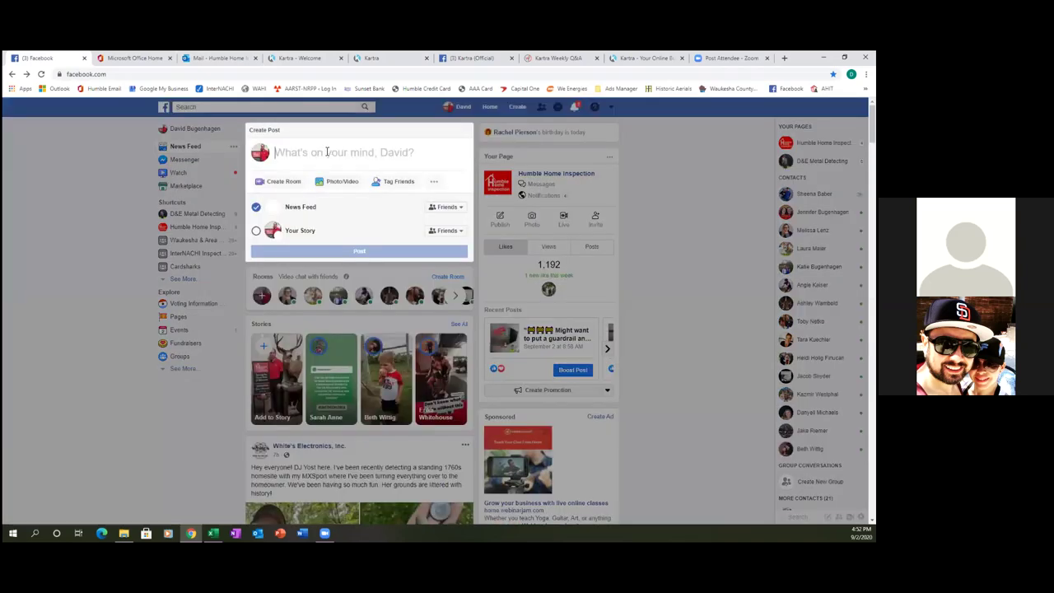
pyautogui.rightClick(334, 160)
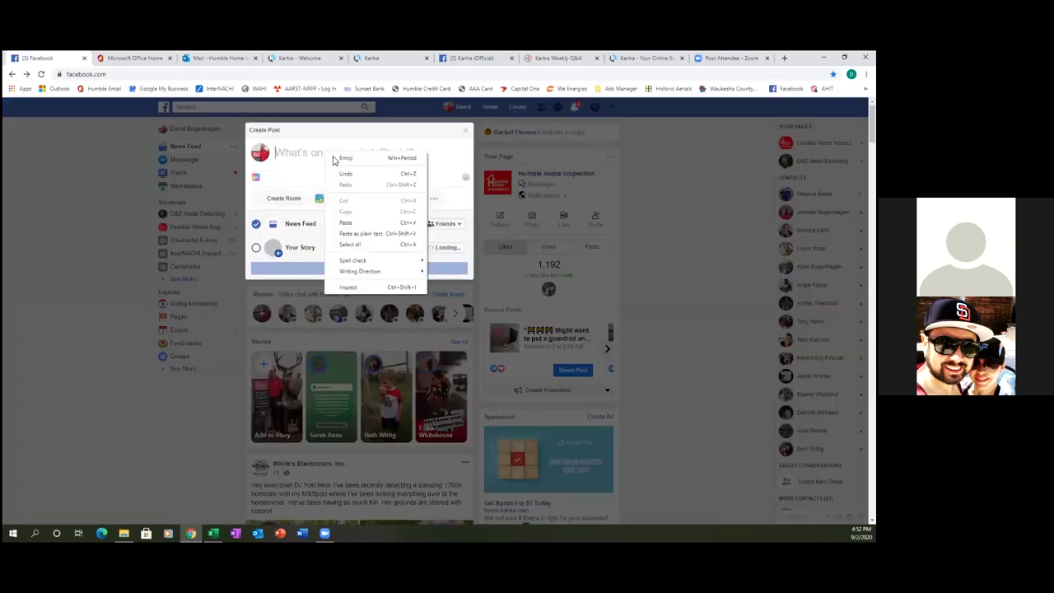
pyautogui.click(358, 223)
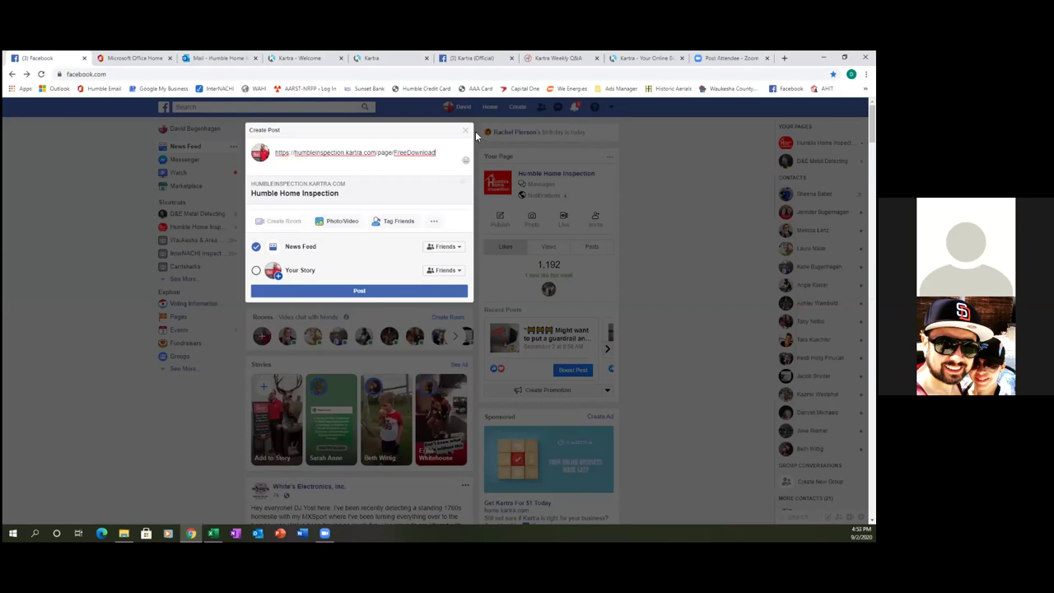
# Search the web for "facebook debugger" in a new browser tab and open the Sharing Debugger for developers.
pyautogui.click(784, 57)
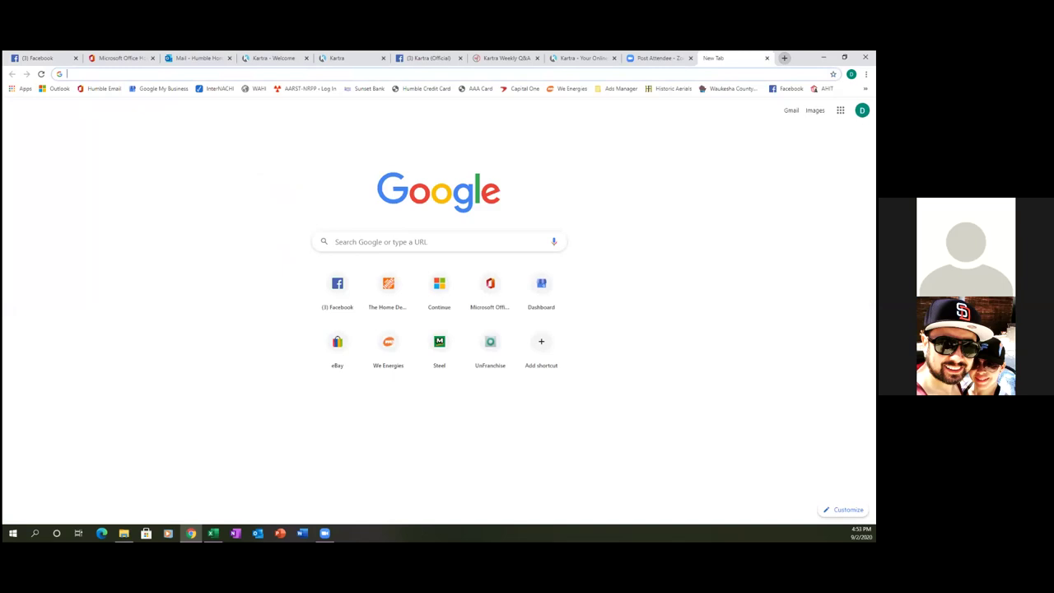
pyautogui.click(353, 240)
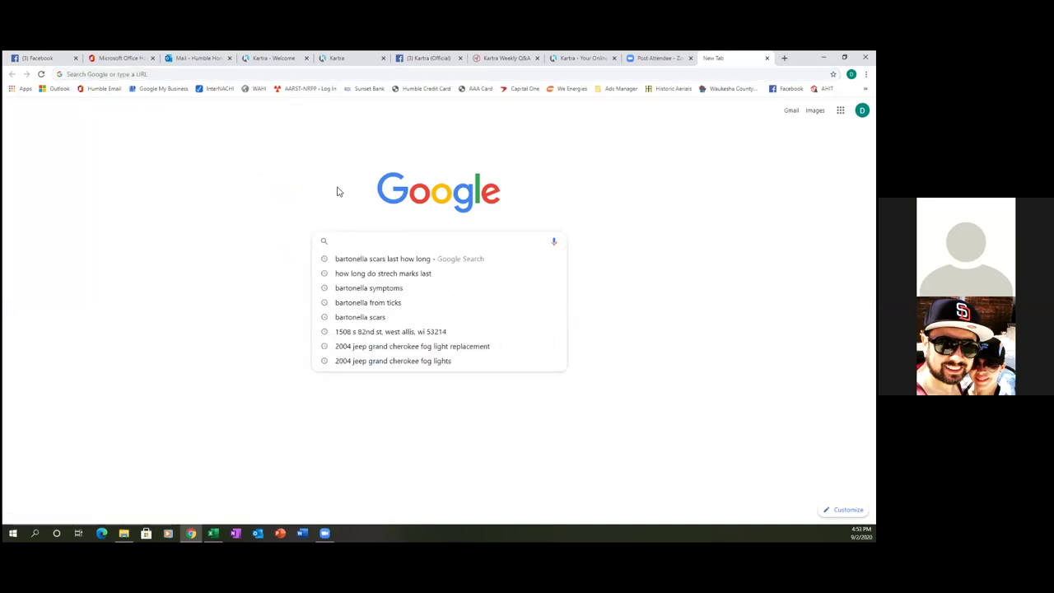
pyautogui.write('facebook debugger')
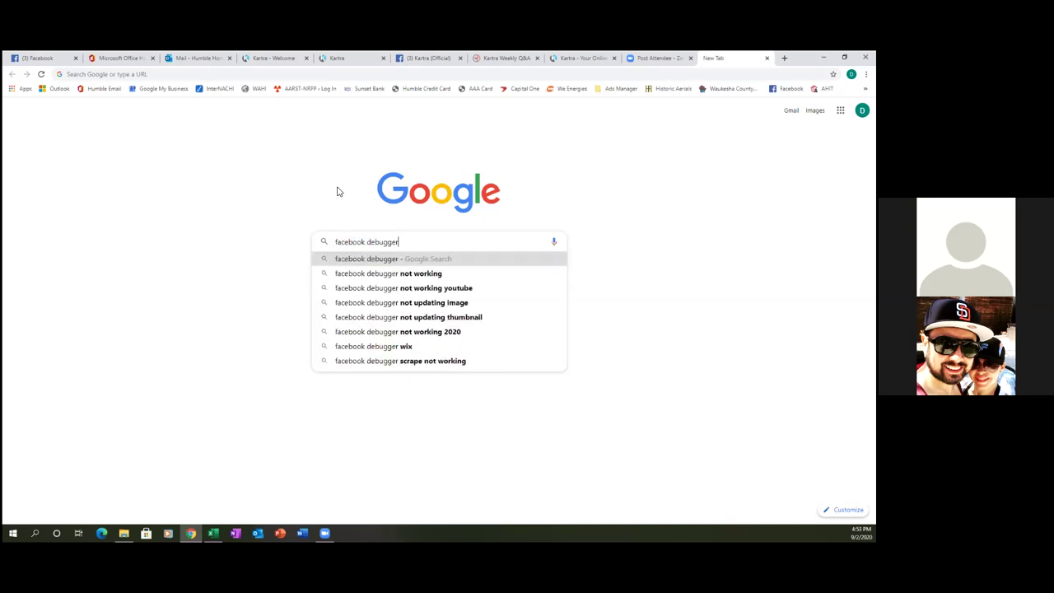
pyautogui.press('Return')
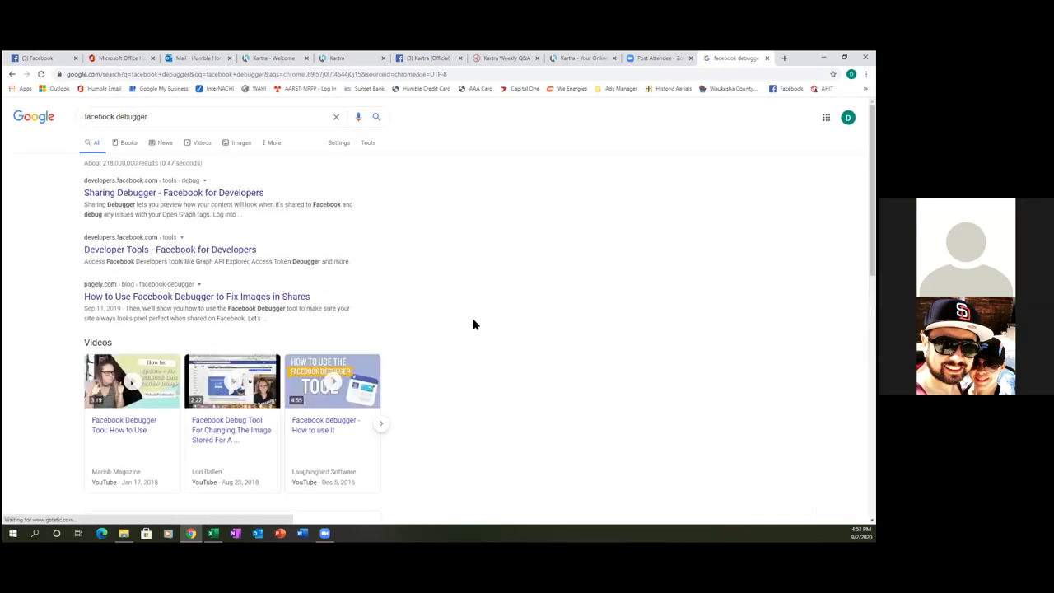
pyautogui.click(173, 197)
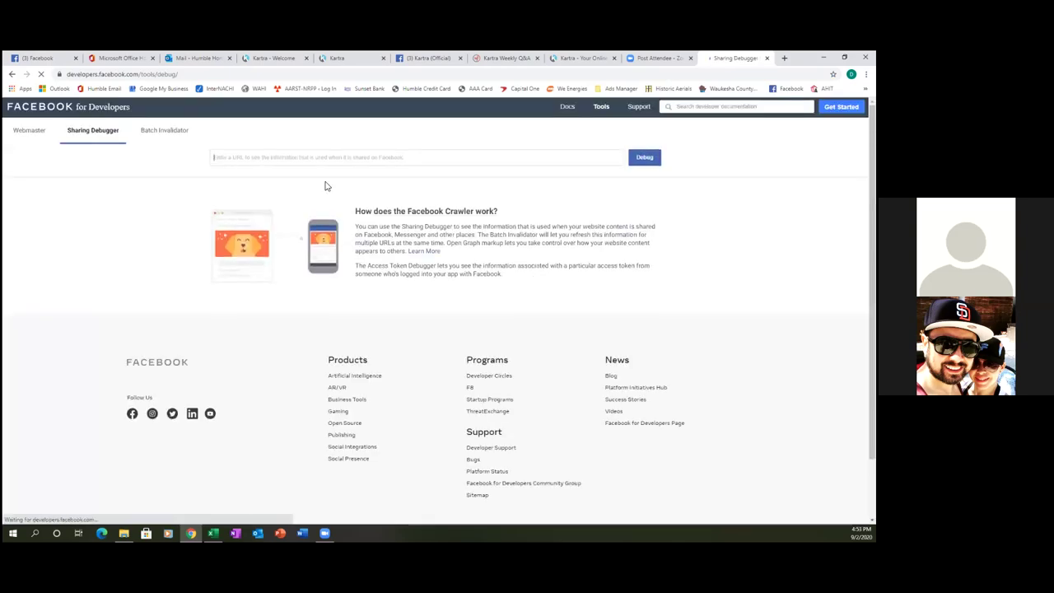
# Run the copied FreeDownload page link through the Sharing Debugger.
pyautogui.rightClick(219, 160)
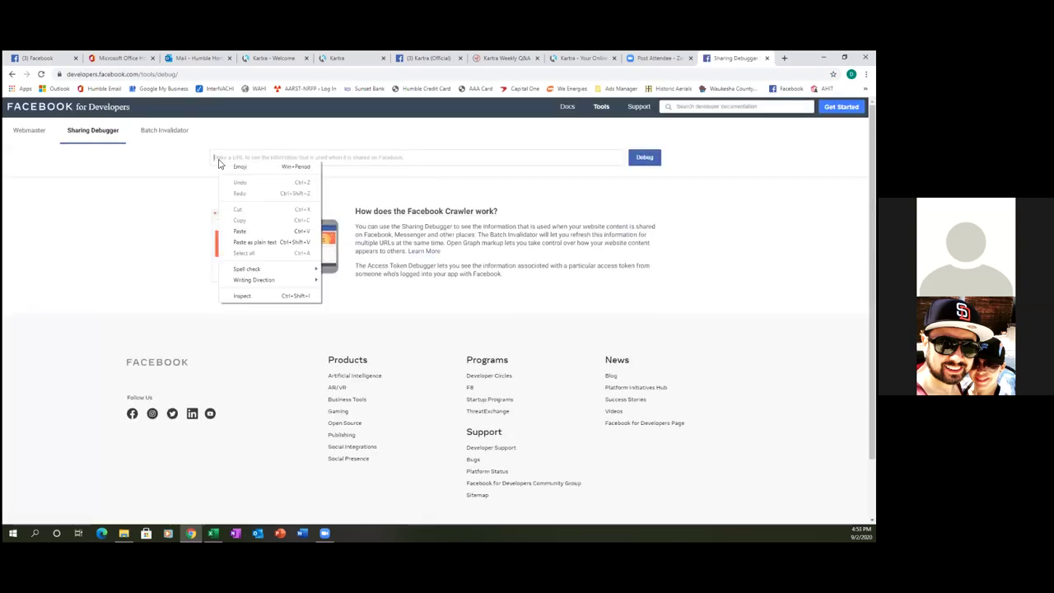
pyautogui.click(277, 230)
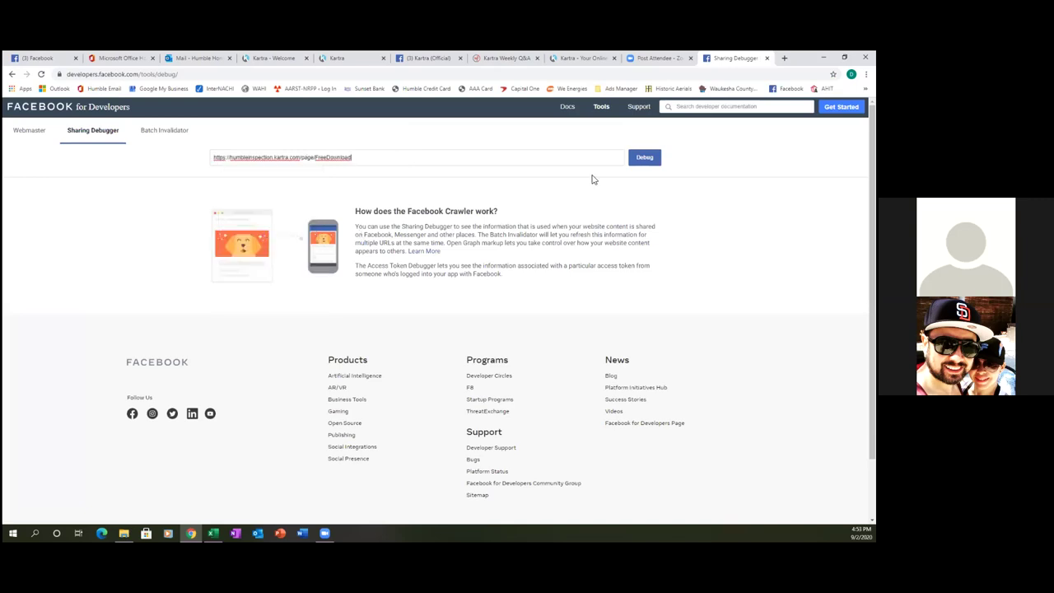
pyautogui.click(646, 159)
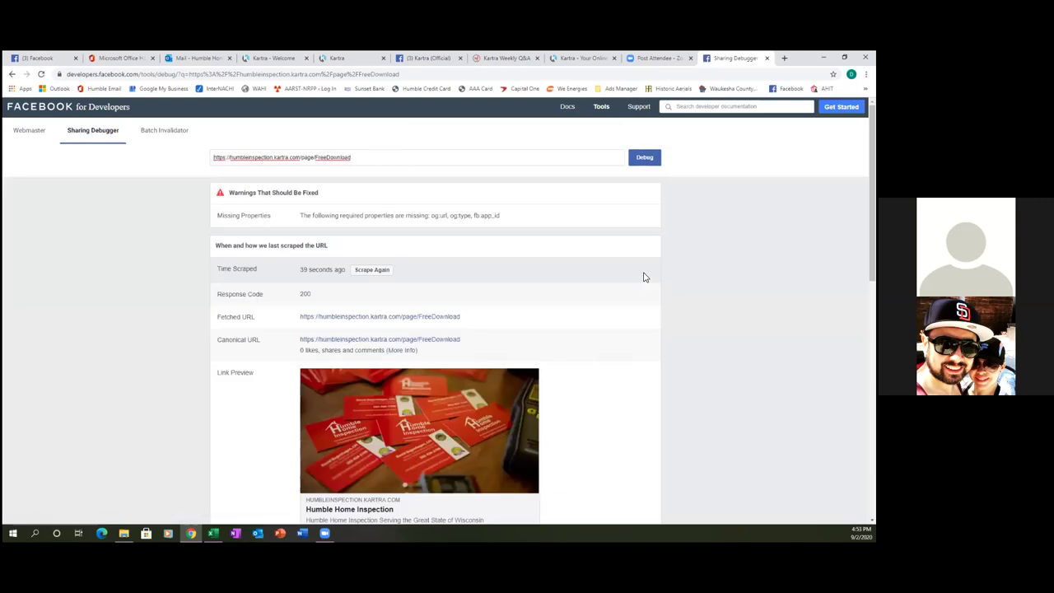
# Return to the Facebook feed, discard the drafted post containing the page link, and reload the site.
pyautogui.click(50, 57)
pyautogui.click(467, 135)
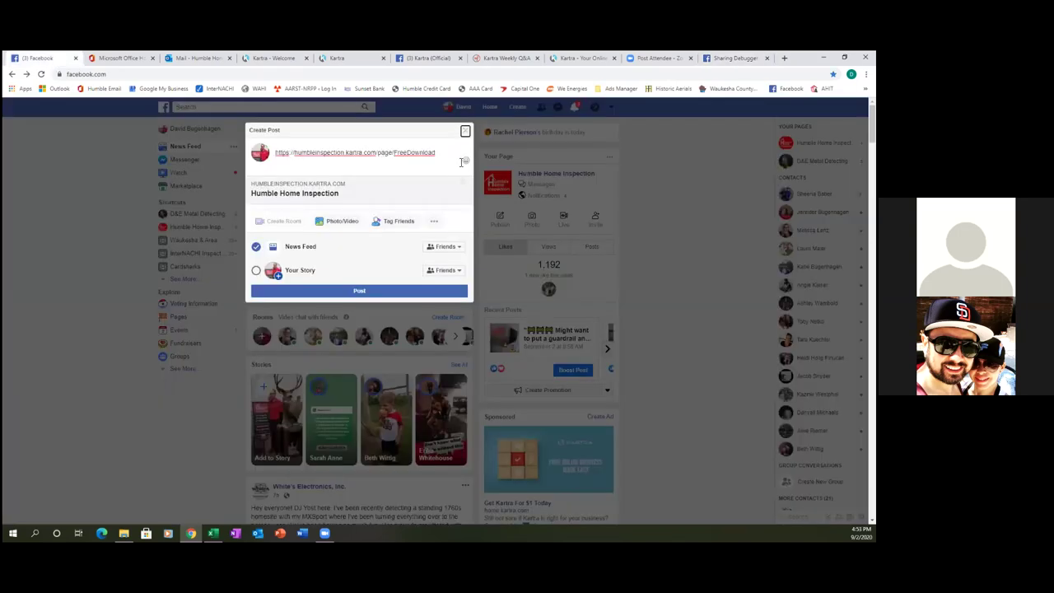
pyautogui.click(449, 156)
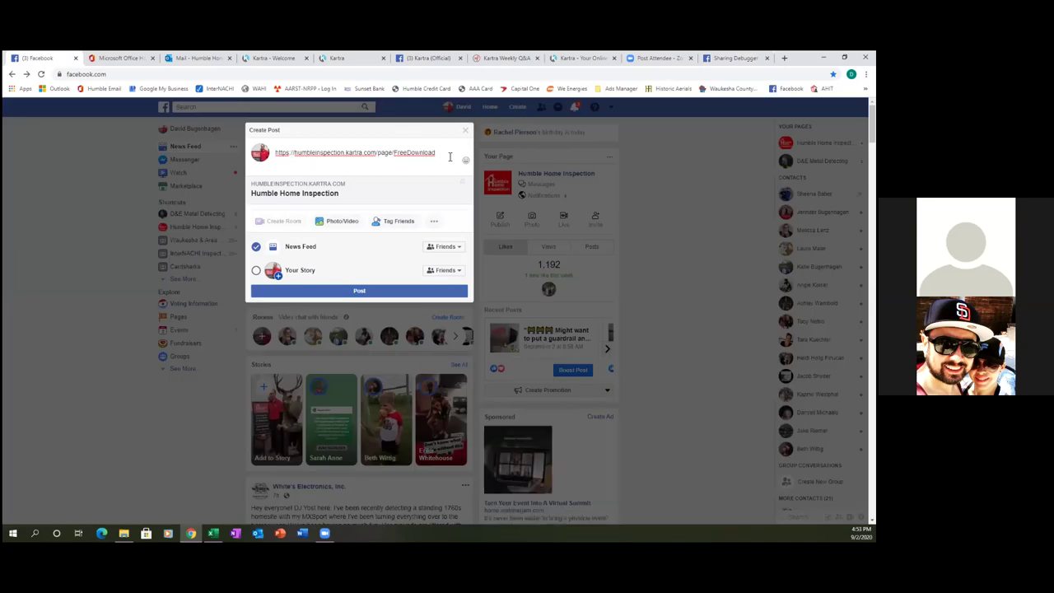
pyautogui.press('BackSpace')
pyautogui.press('BackSpace')
pyautogui.press('BackSpace')
pyautogui.press('BackSpace')
pyautogui.press('BackSpace')
pyautogui.press('BackSpace')
pyautogui.press('BackSpace')
pyautogui.press('BackSpace')
pyautogui.press('BackSpace')
pyautogui.press('BackSpace')
pyautogui.press('BackSpace')
pyautogui.press('BackSpace')
pyautogui.press('BackSpace')
pyautogui.press('BackSpace')
pyautogui.press('BackSpace')
pyautogui.press('BackSpace')
pyautogui.press('BackSpace')
pyautogui.press('BackSpace')
pyautogui.press('BackSpace')
pyautogui.press('BackSpace')
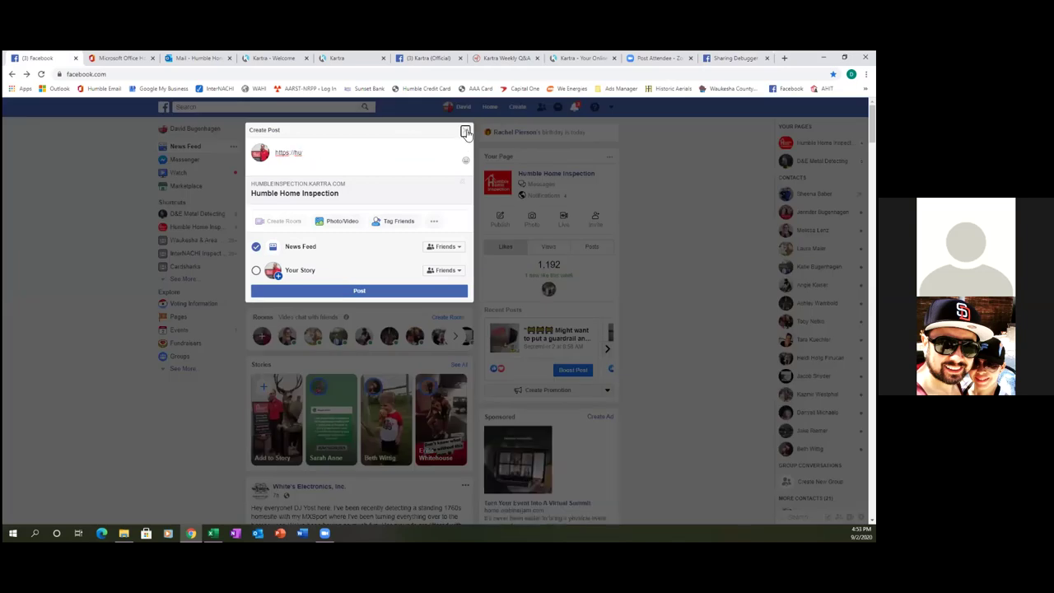
pyautogui.click(465, 130)
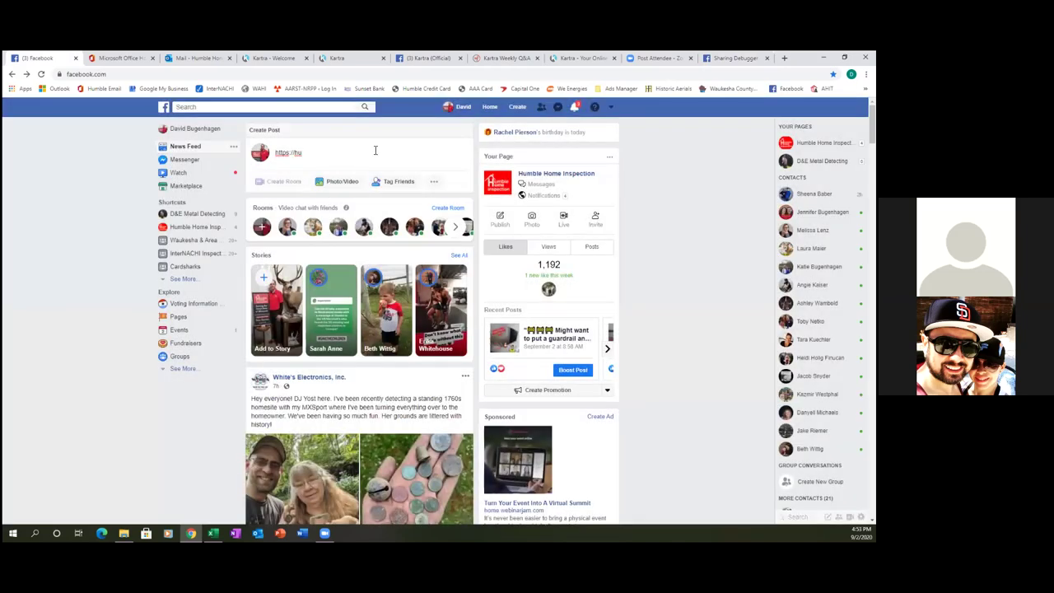
pyautogui.click(40, 74)
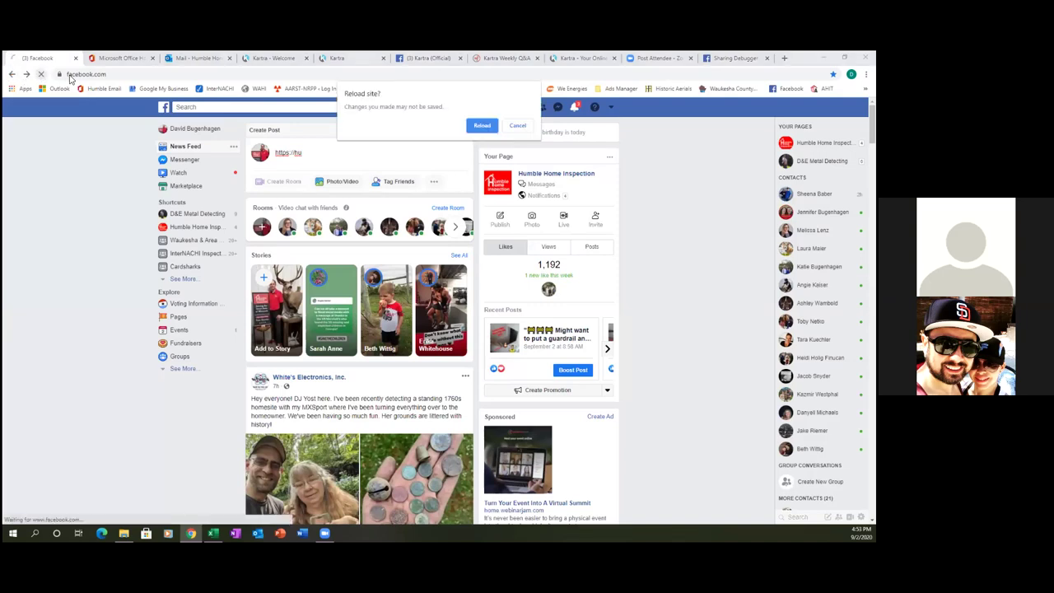
pyautogui.click(482, 127)
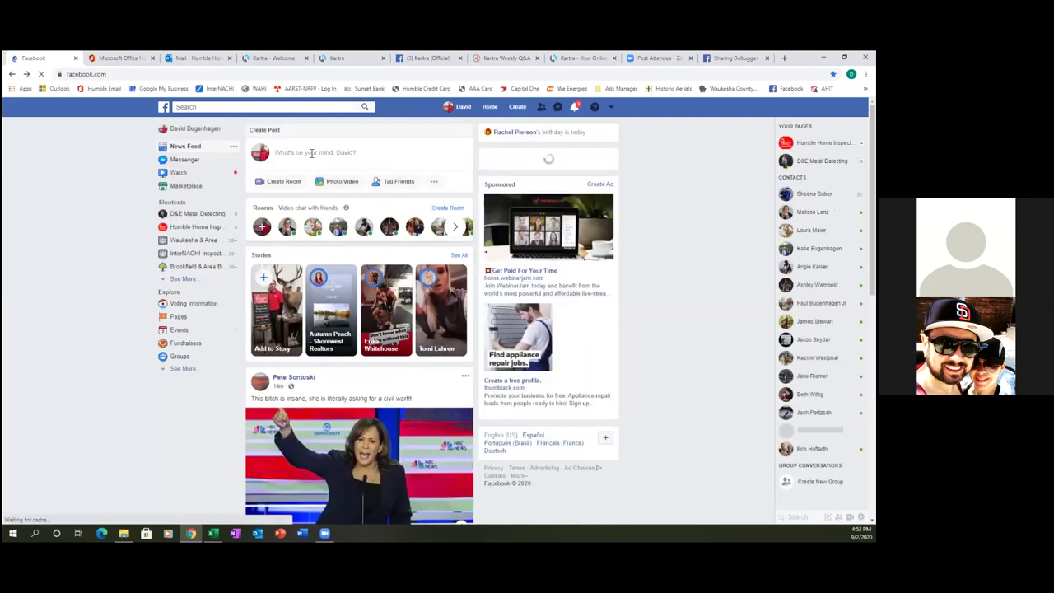
# Paste the FreeDownload page link into a fresh post to load its preview, and close the post composer.
pyautogui.rightClick(311, 157)
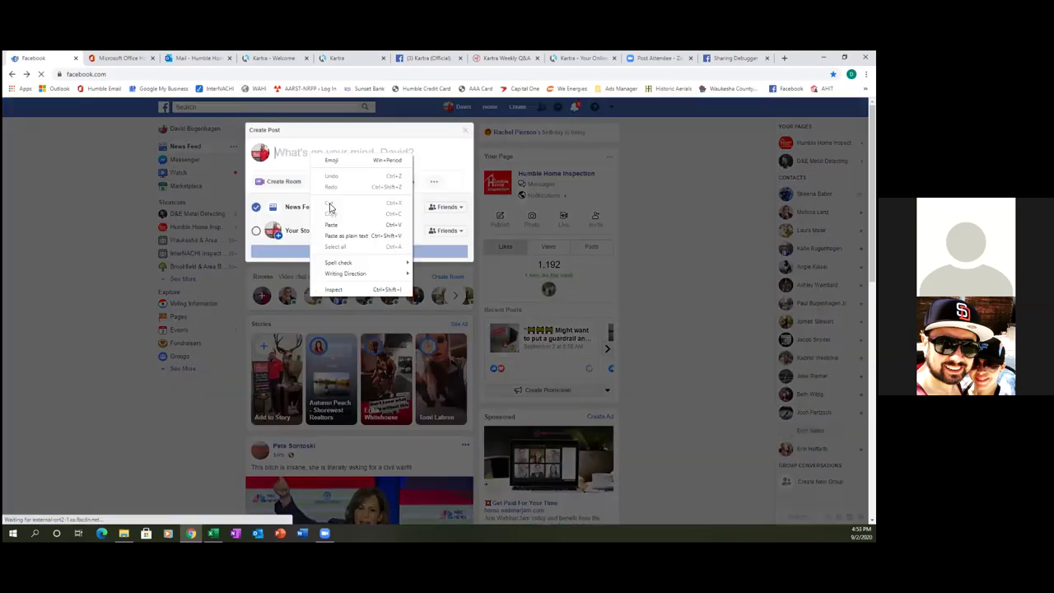
pyautogui.click(33, 179)
pyautogui.write('https://humbleinspection.kartra.com/page/FreeDownload')
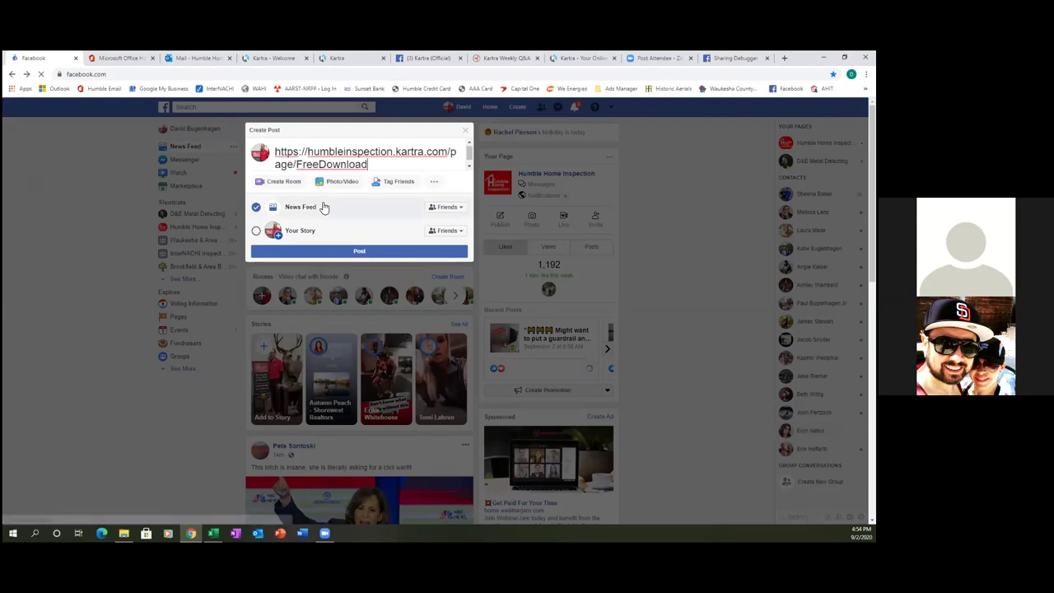
pyautogui.press('Return')
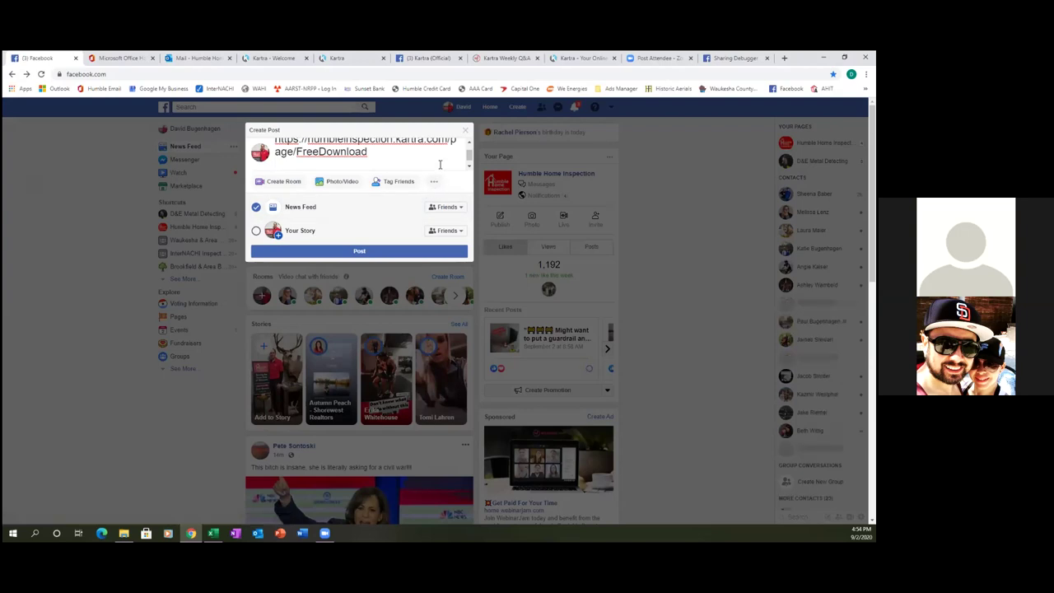
pyautogui.scroll(1, 440, 162)
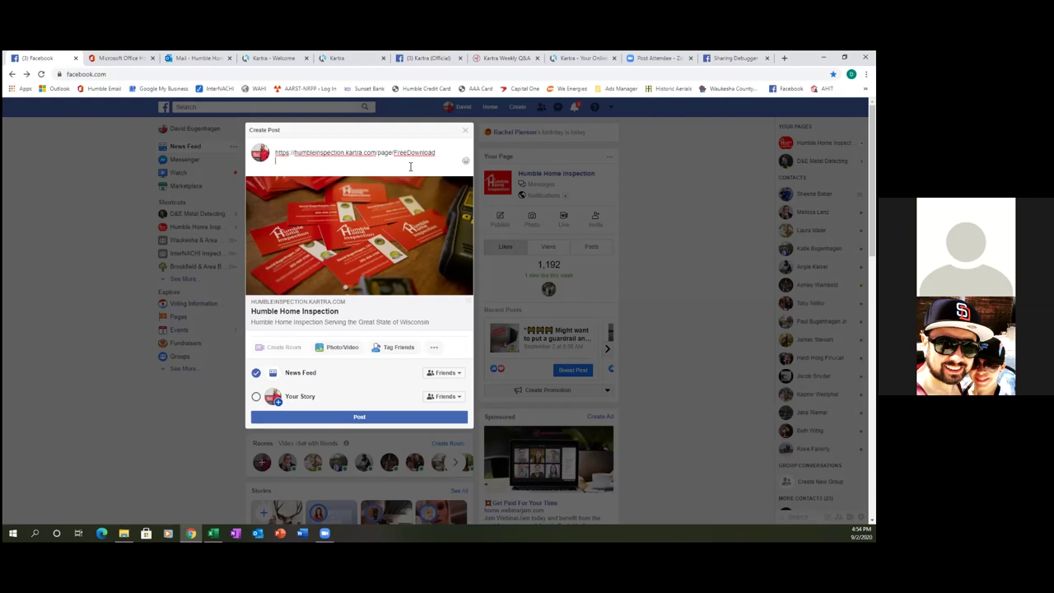
pyautogui.click(472, 115)
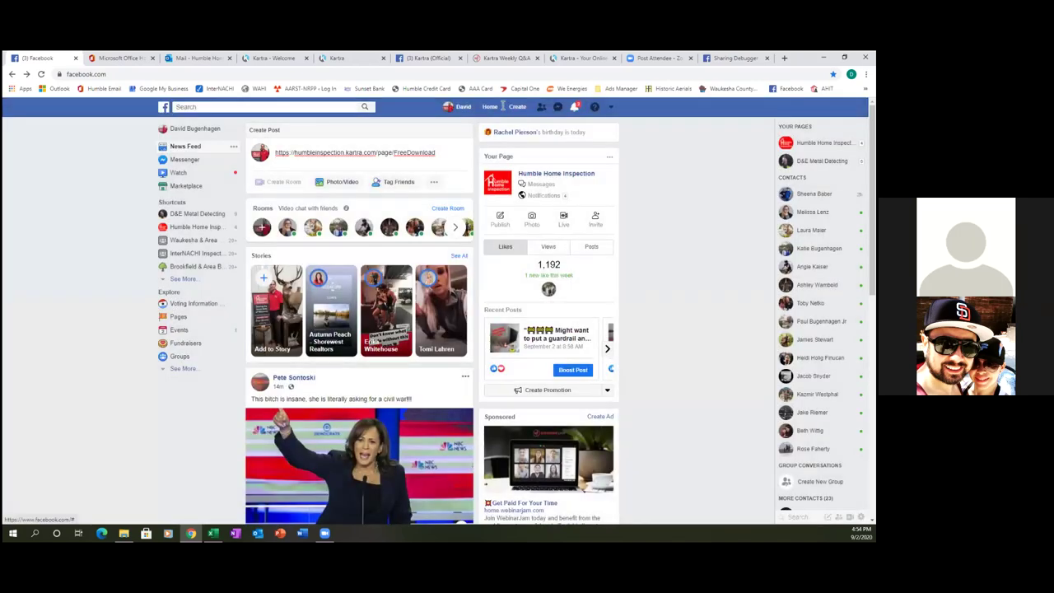
# Switch back to the Kartra page builder, close the publishing dialog, and exit to the dashboard.
pyautogui.hotkey('ctrl', '8')
pyautogui.click(650, 59)
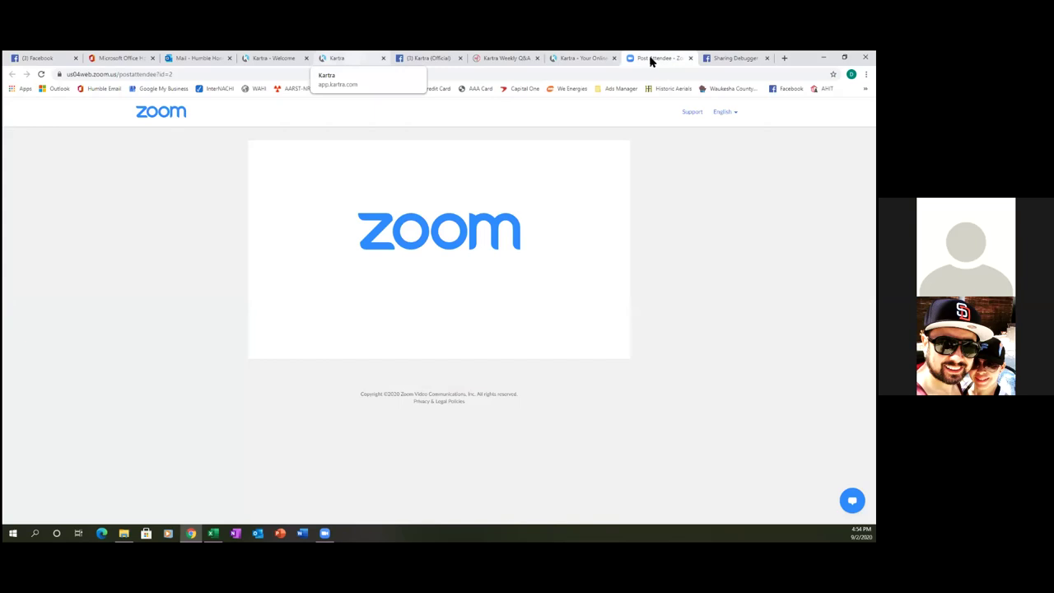
pyautogui.hotkey('ctrl', '5')
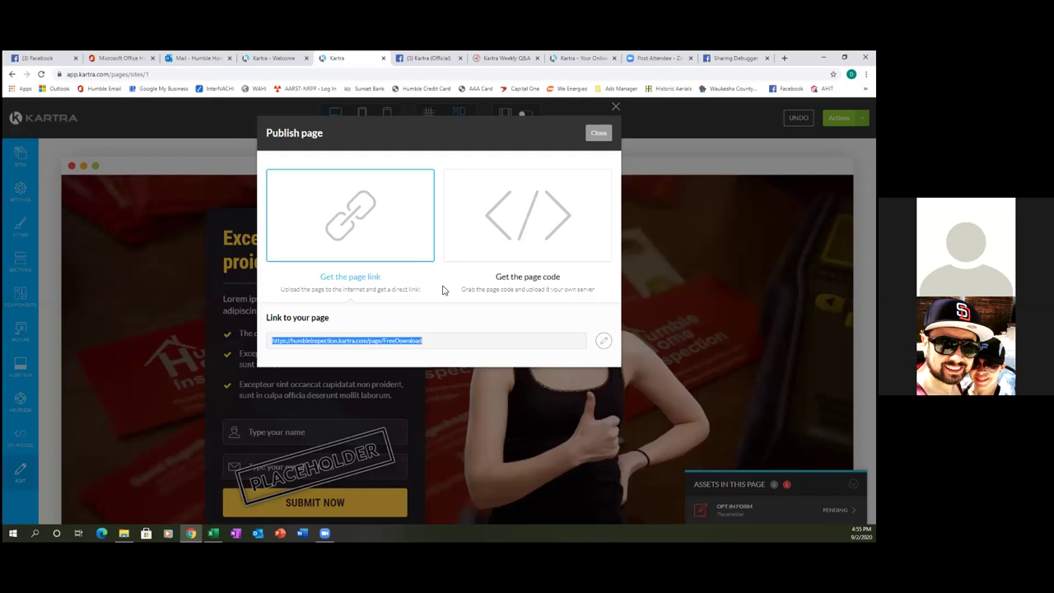
pyautogui.click(597, 134)
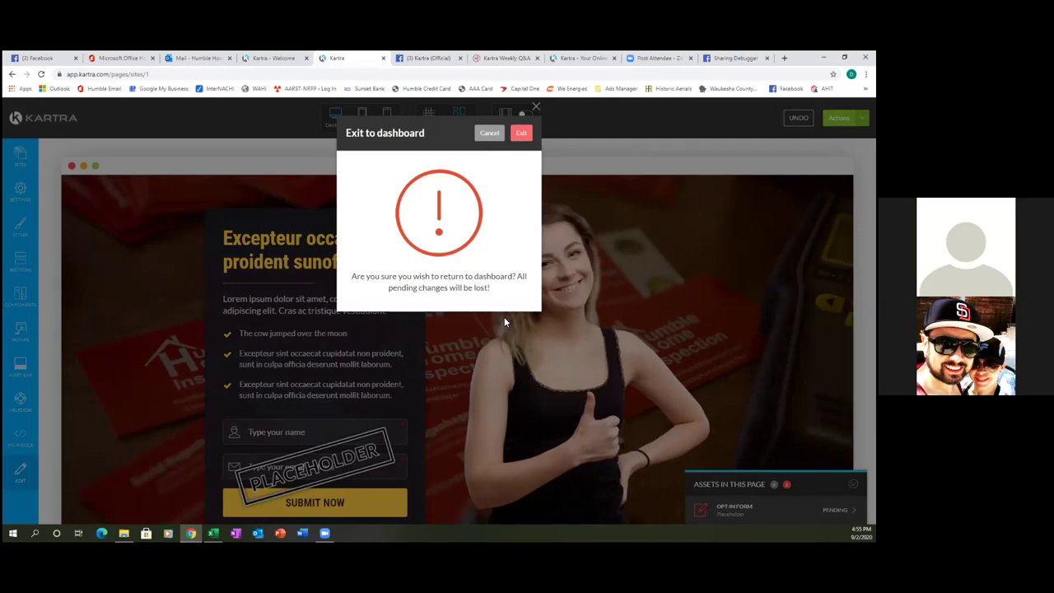
pyautogui.click(522, 135)
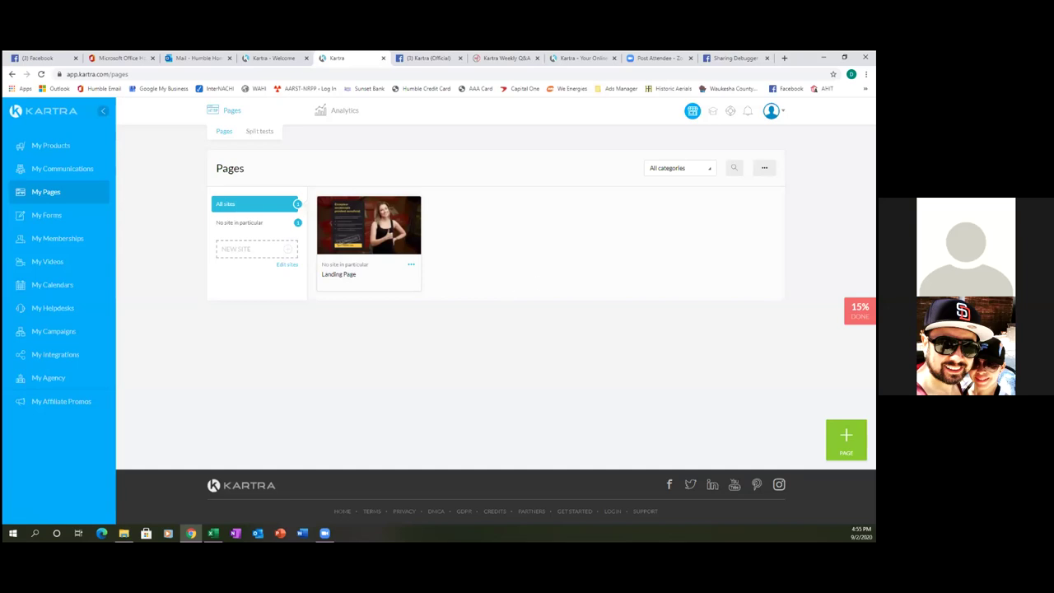
# Start a new page and open the Thank You Pages template category.
pyautogui.click(846, 438)
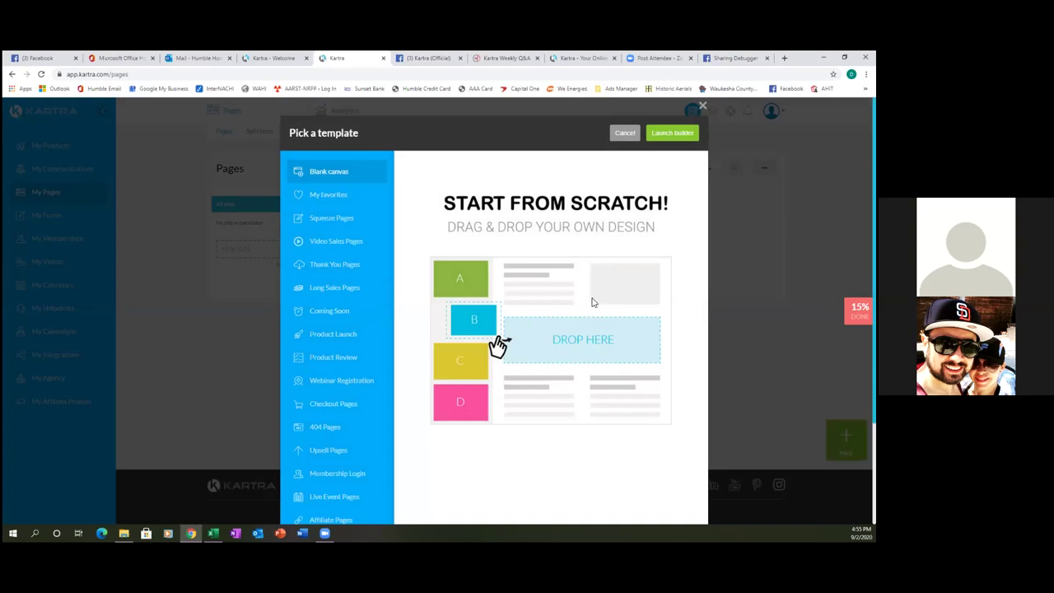
pyautogui.click(335, 264)
pyautogui.moveTo(587, 307)
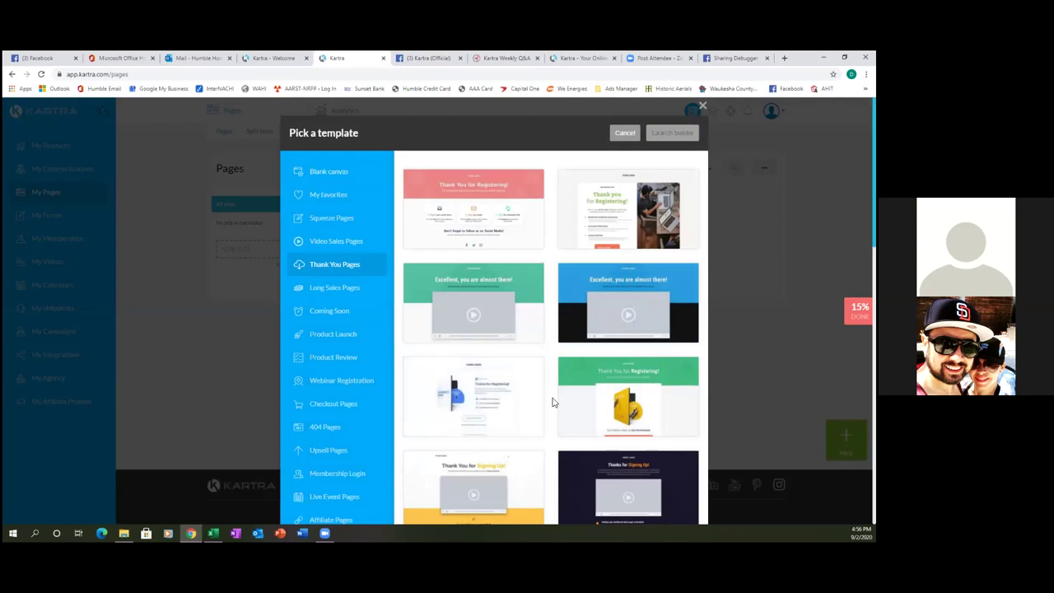
# Browse the thank-you templates and preview the dark purple "Thanks for Signing Up!" design with the centred video, closing the preview when done.
pyautogui.scroll(-1, 553, 402)
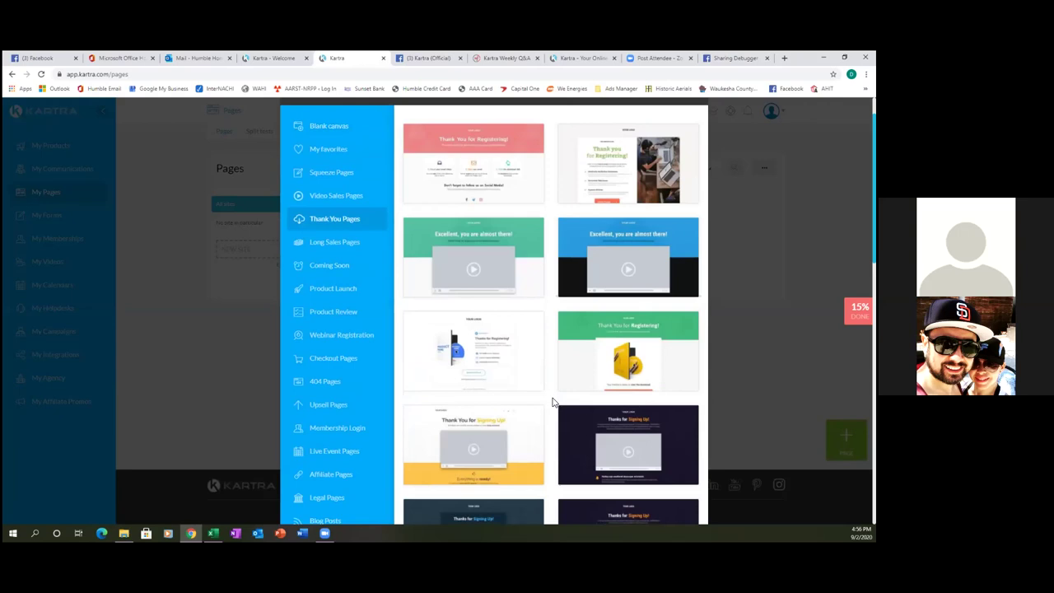
pyautogui.scroll(-1, 554, 402)
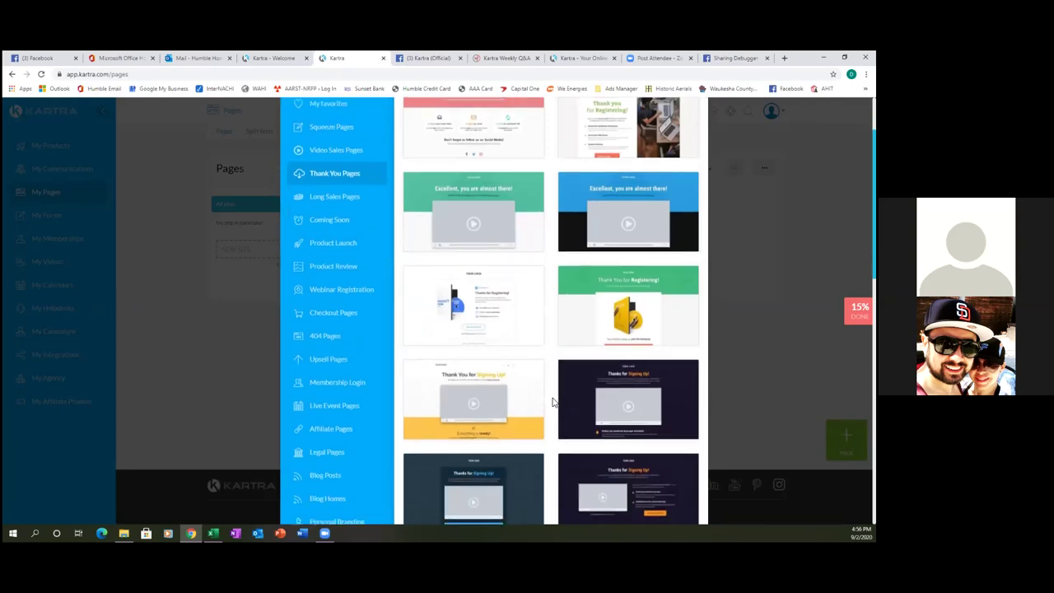
pyautogui.scroll(-1, 554, 401)
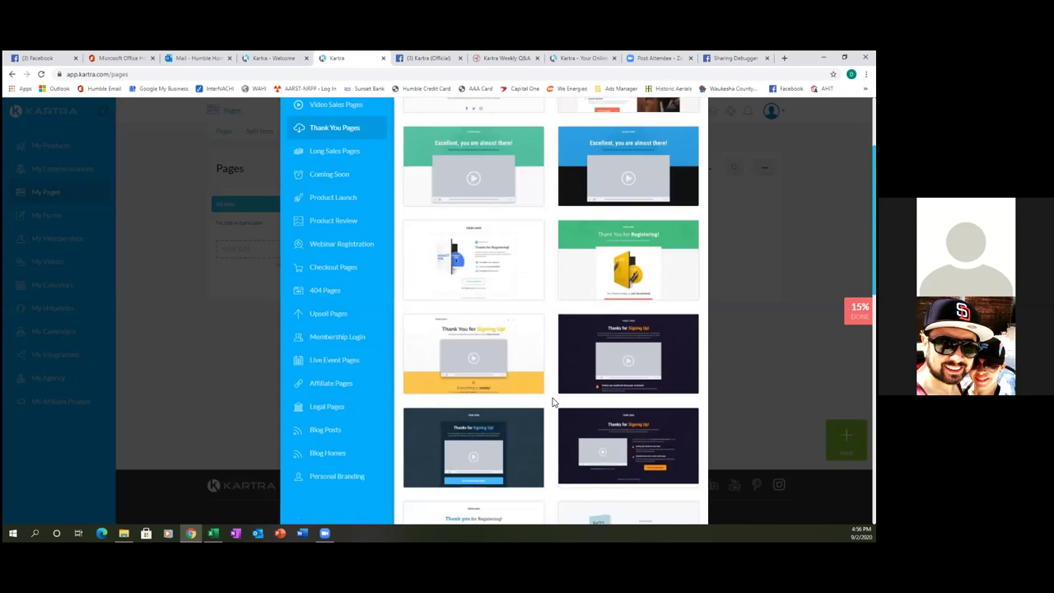
pyautogui.scroll(-3, 554, 402)
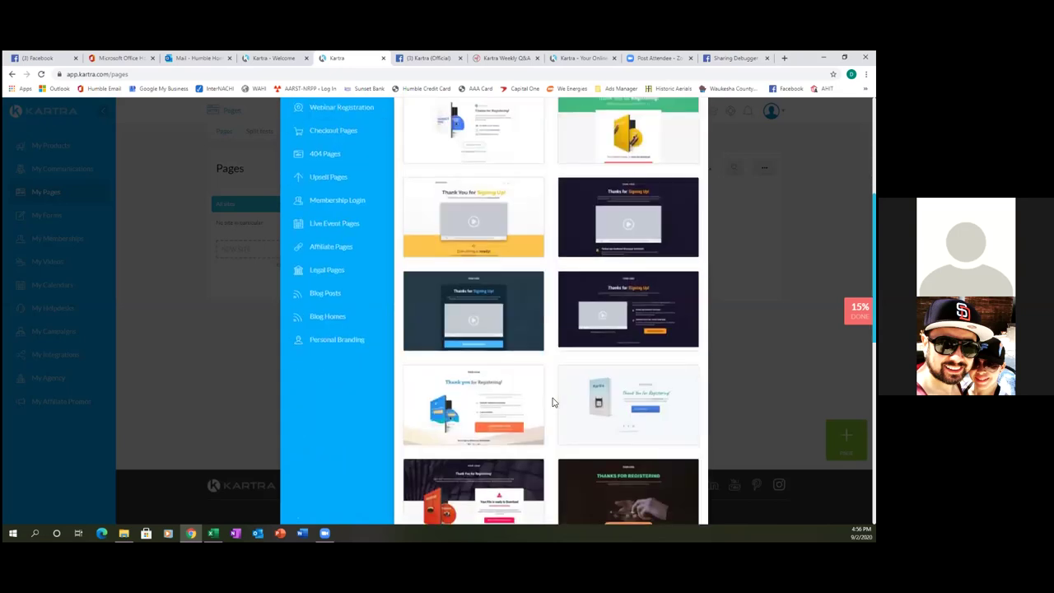
pyautogui.scroll(3, 553, 402)
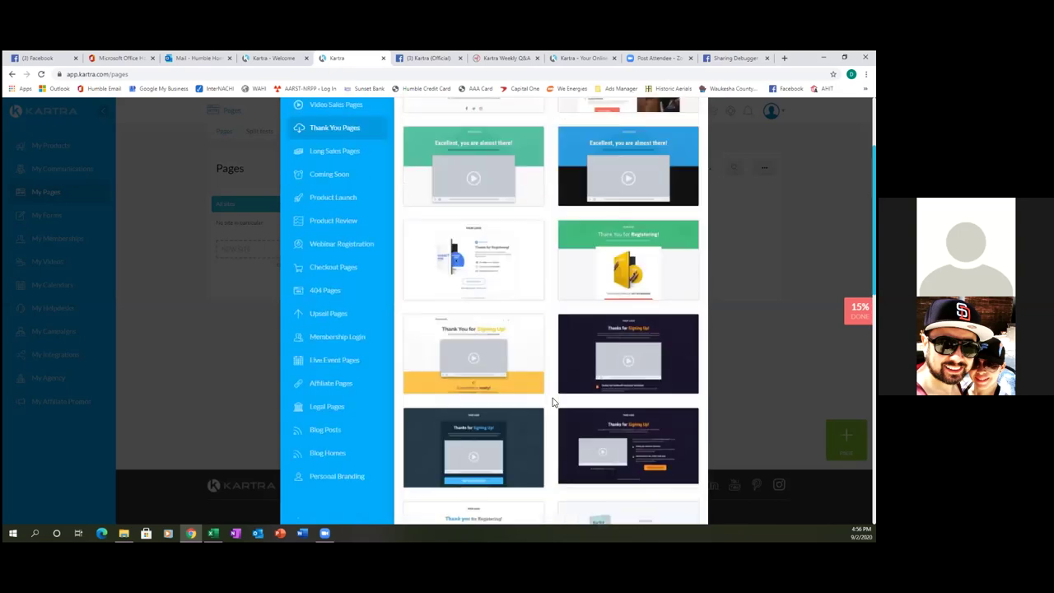
pyautogui.click(597, 356)
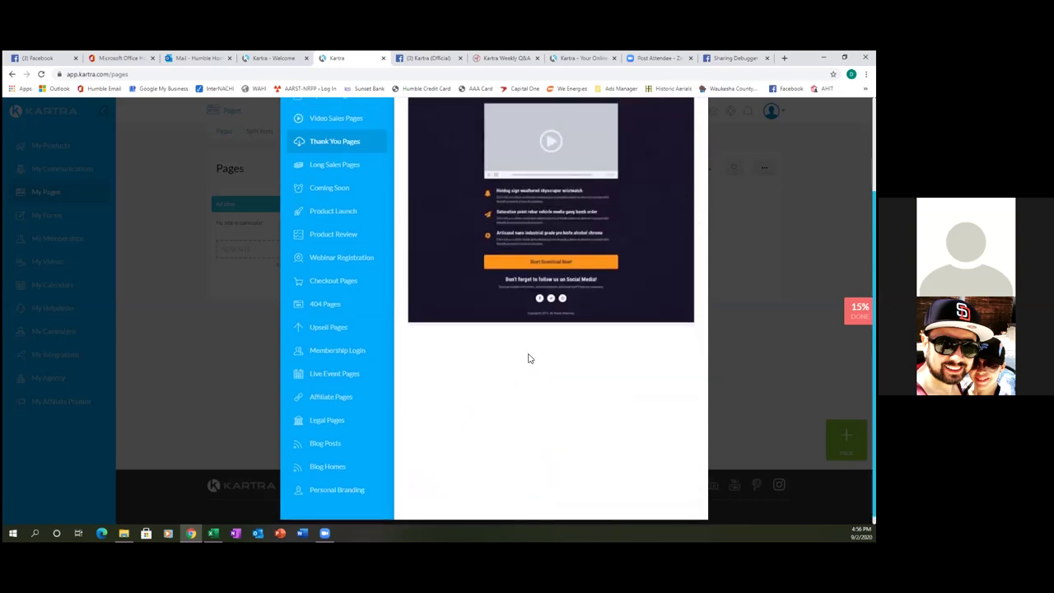
pyautogui.scroll(3, 530, 358)
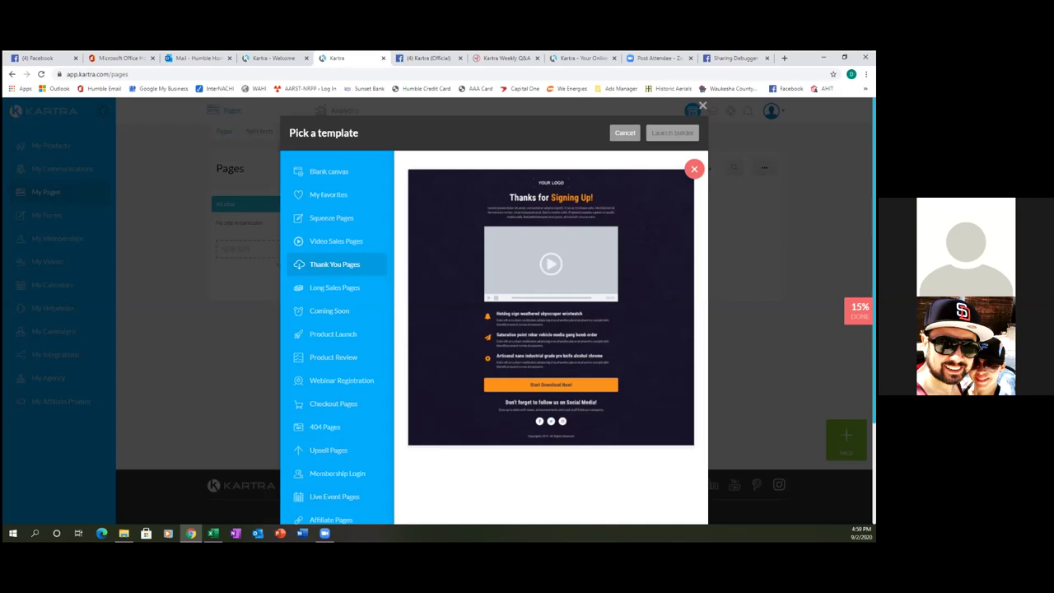
pyautogui.click(694, 168)
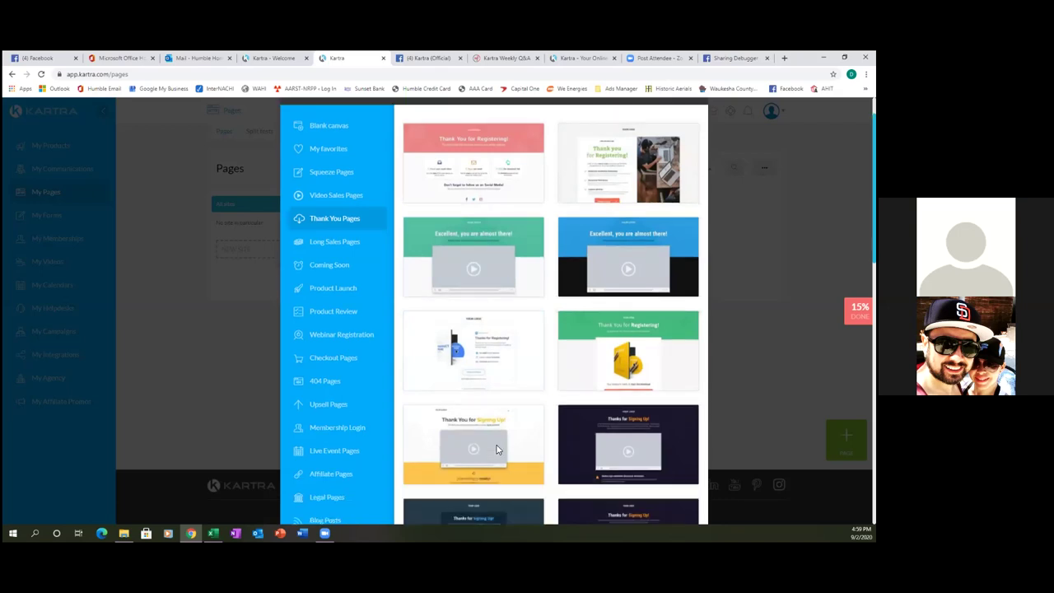
# Look through the remaining thank-you templates and preview the dark blue "Thanks for Signing Up!" design, closing the preview when done.
pyautogui.scroll(-4, 496, 449)
pyautogui.scroll(-5, 497, 449)
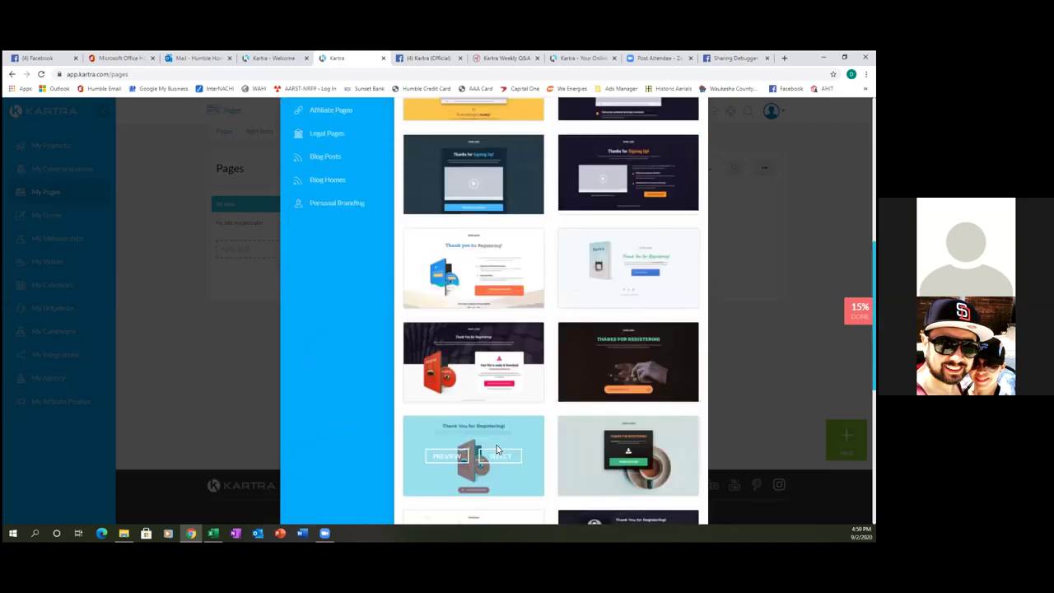
pyautogui.scroll(-1, 497, 449)
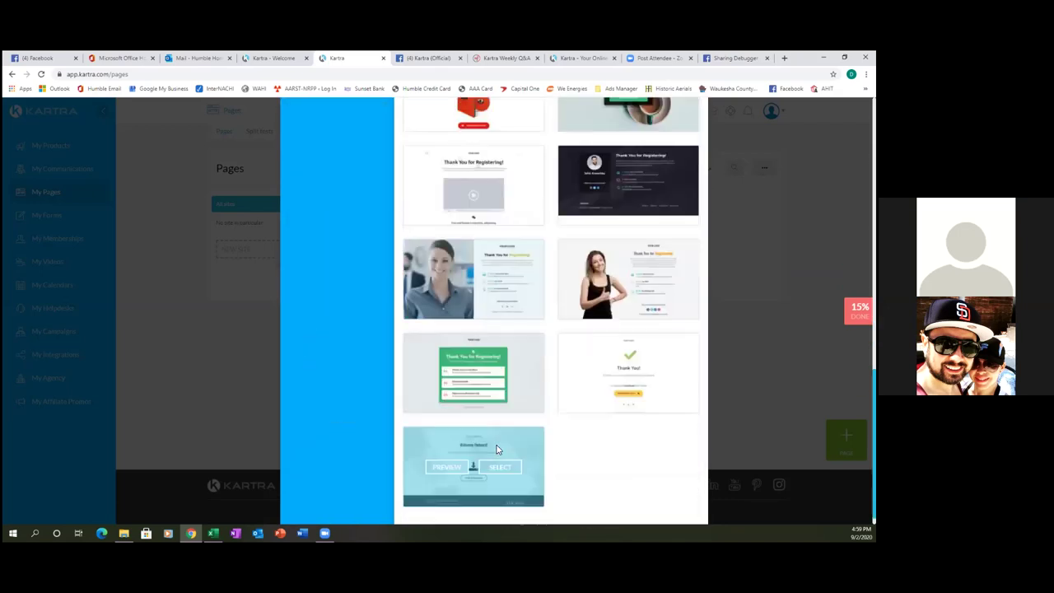
pyautogui.scroll(-1, 497, 449)
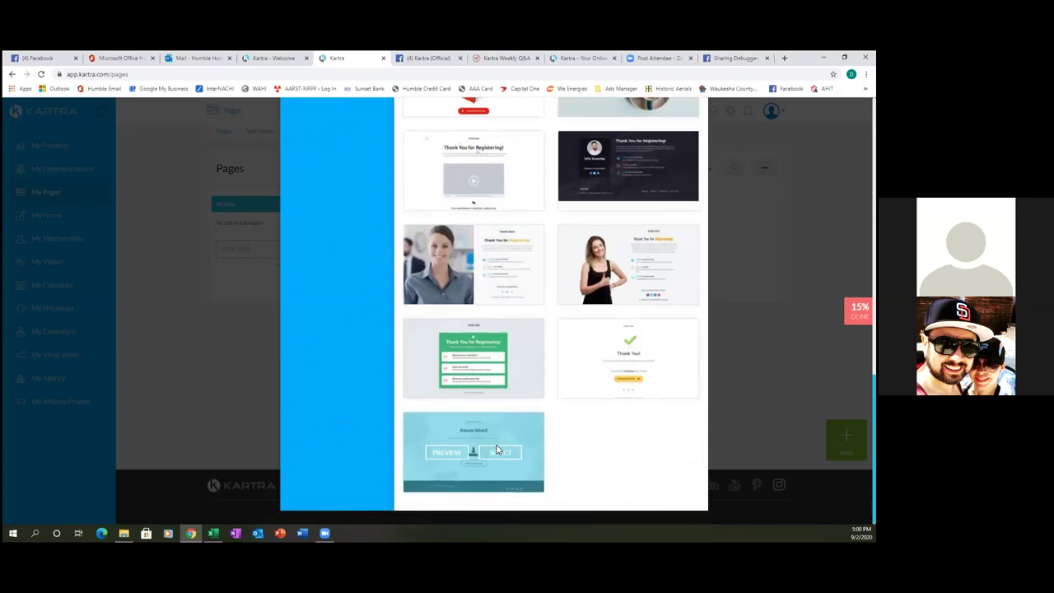
pyautogui.scroll(10, 496, 449)
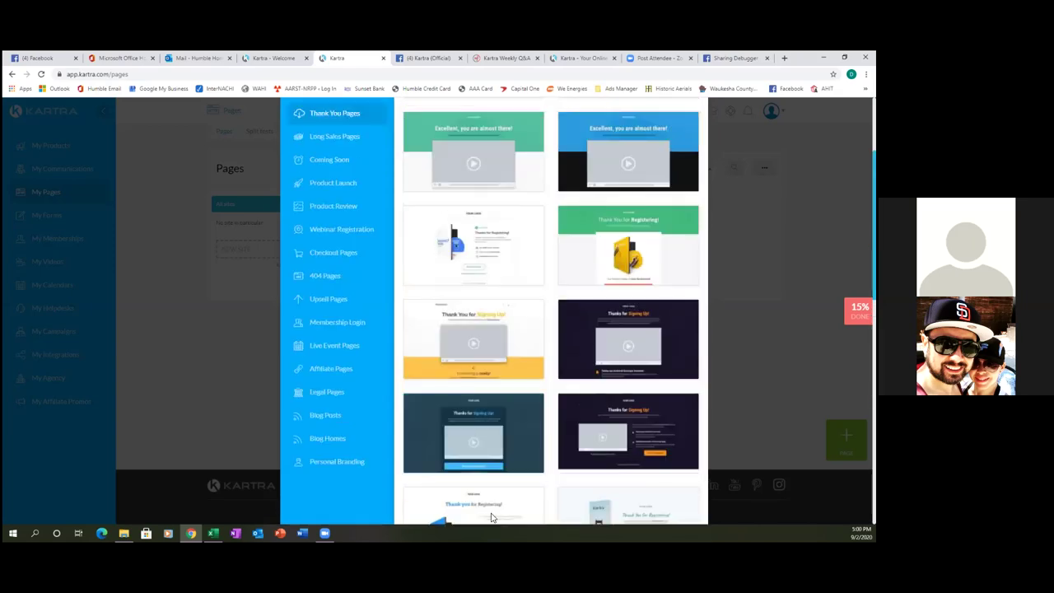
pyautogui.click(446, 433)
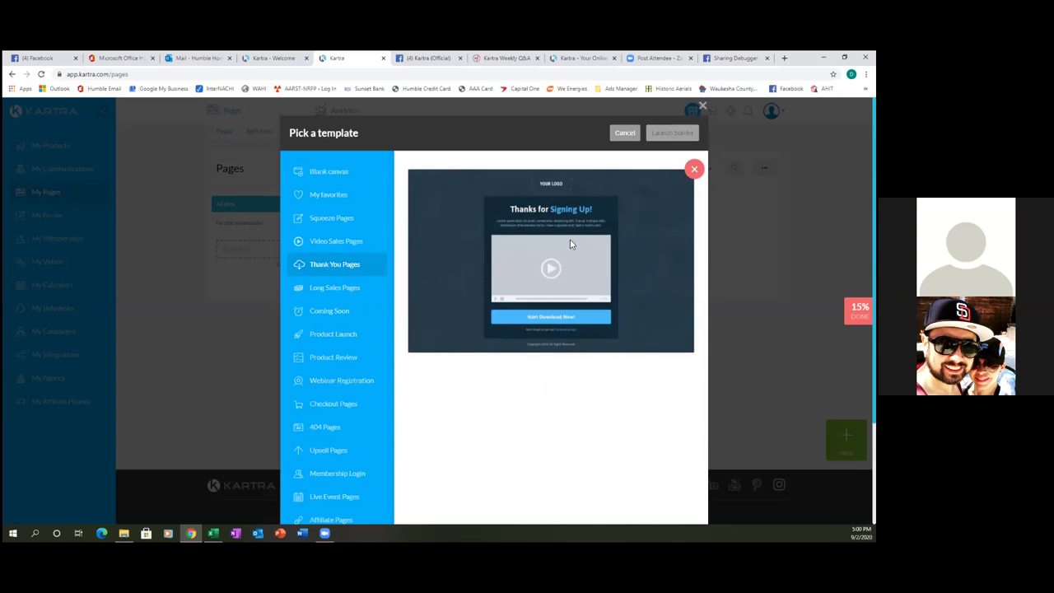
pyautogui.click(695, 169)
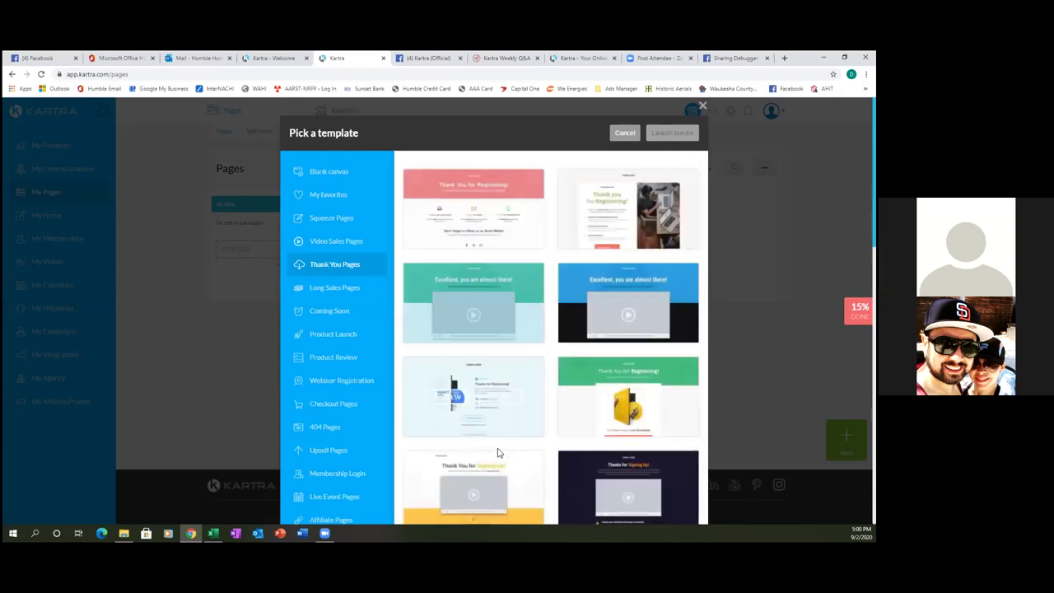
# Select the dark blue "Thanks for Signing Up!" template and launch the builder with it.
pyautogui.moveTo(482, 475)
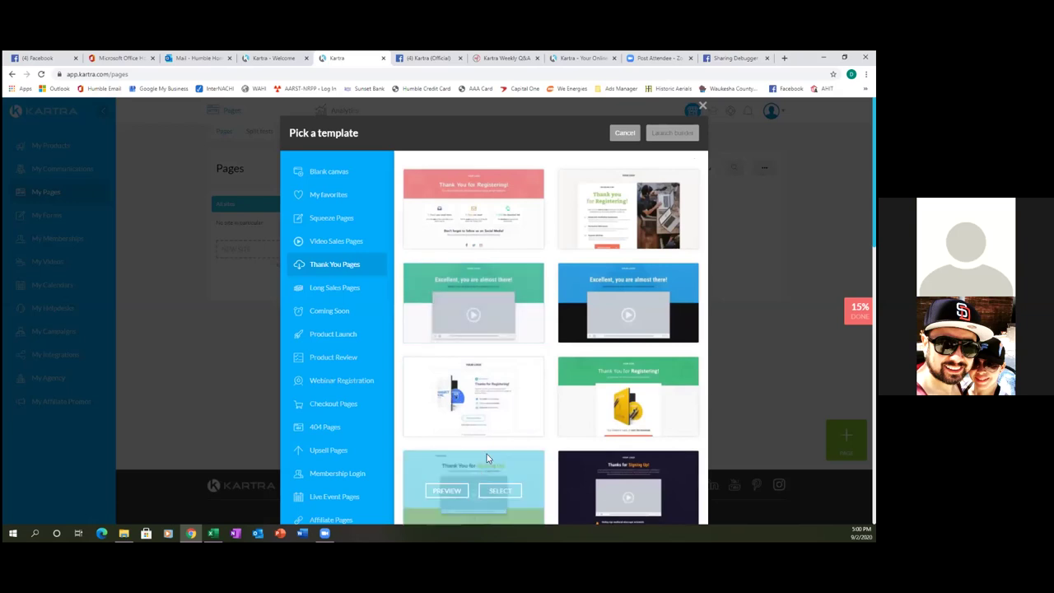
pyautogui.scroll(-3, 486, 454)
pyautogui.moveTo(495, 273)
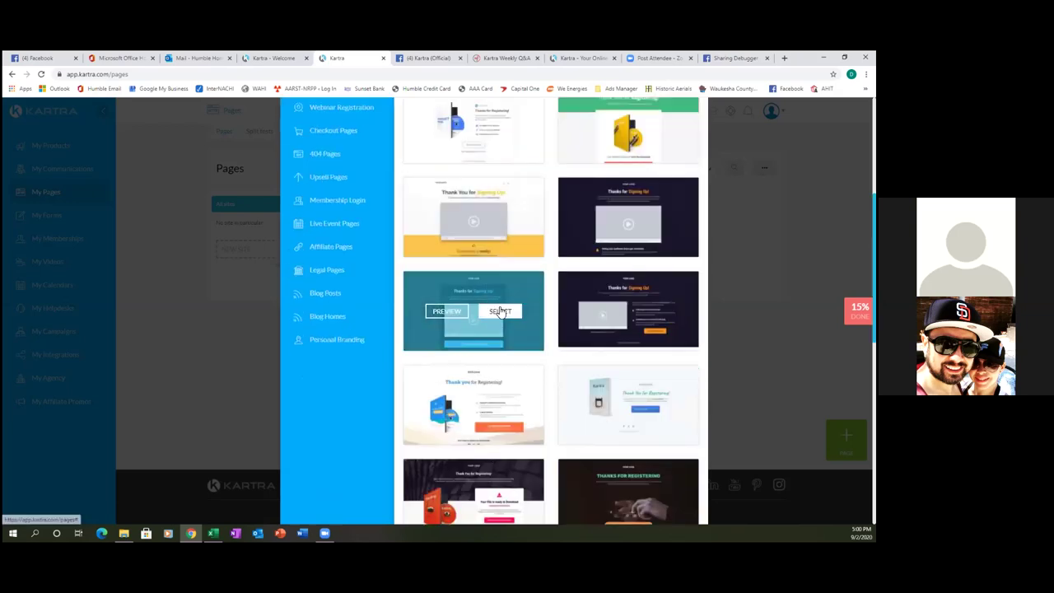
pyautogui.click(499, 310)
pyautogui.scroll(-1, 521, 375)
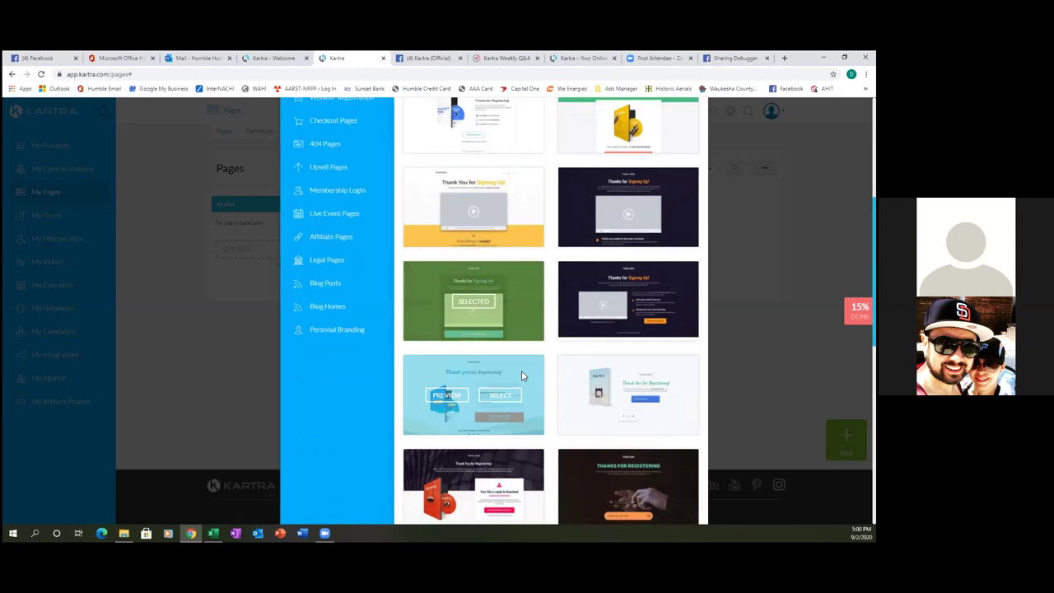
pyautogui.scroll(4, 521, 375)
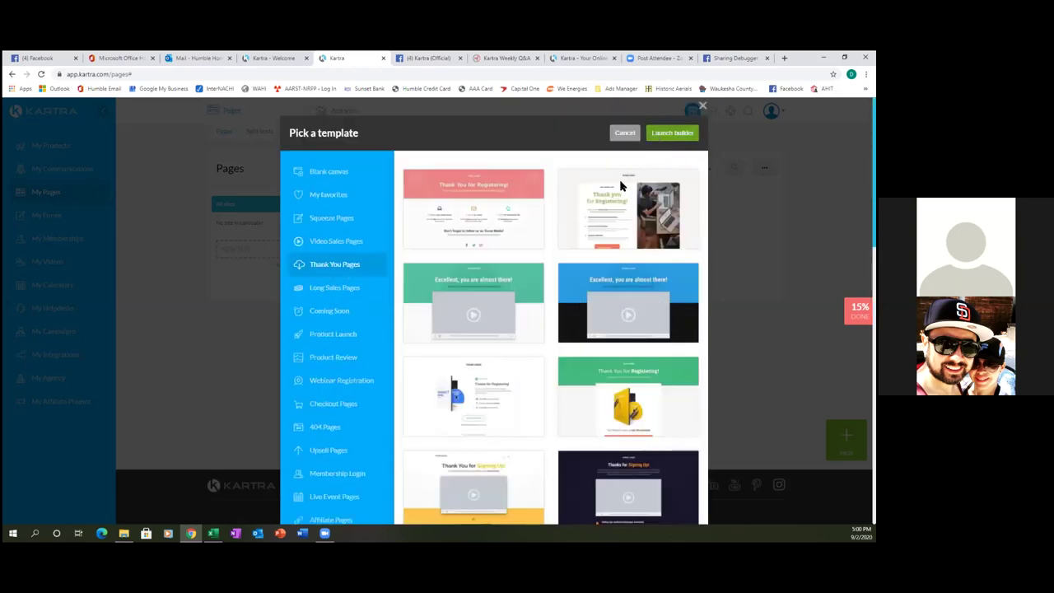
pyautogui.click(659, 135)
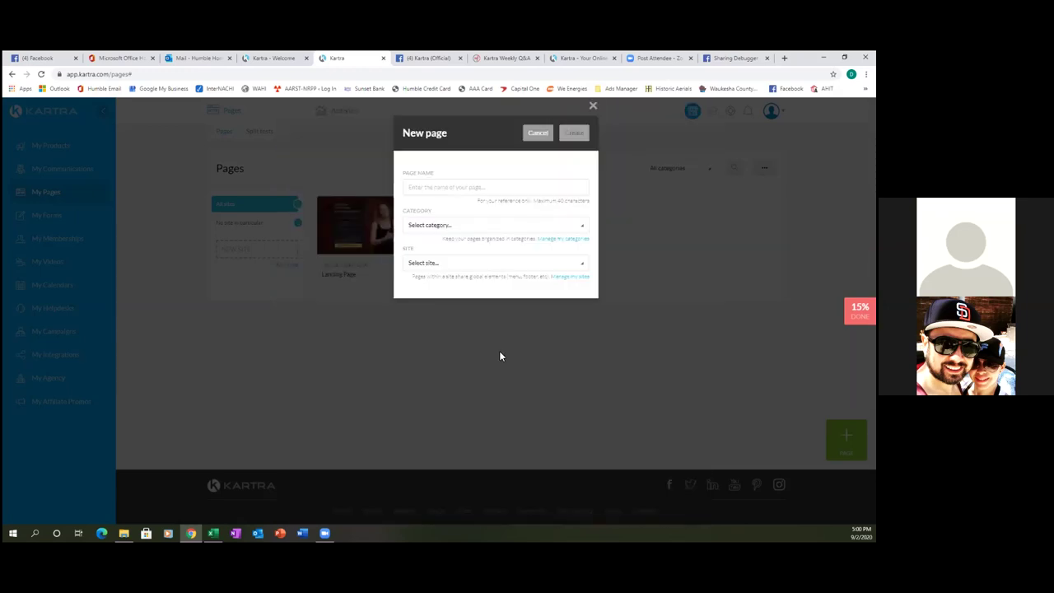
# Create the page as "Thank You Page" in the Inspection Guide category with no site in particular, and get past the welcome tutorial.
pyautogui.click(493, 188)
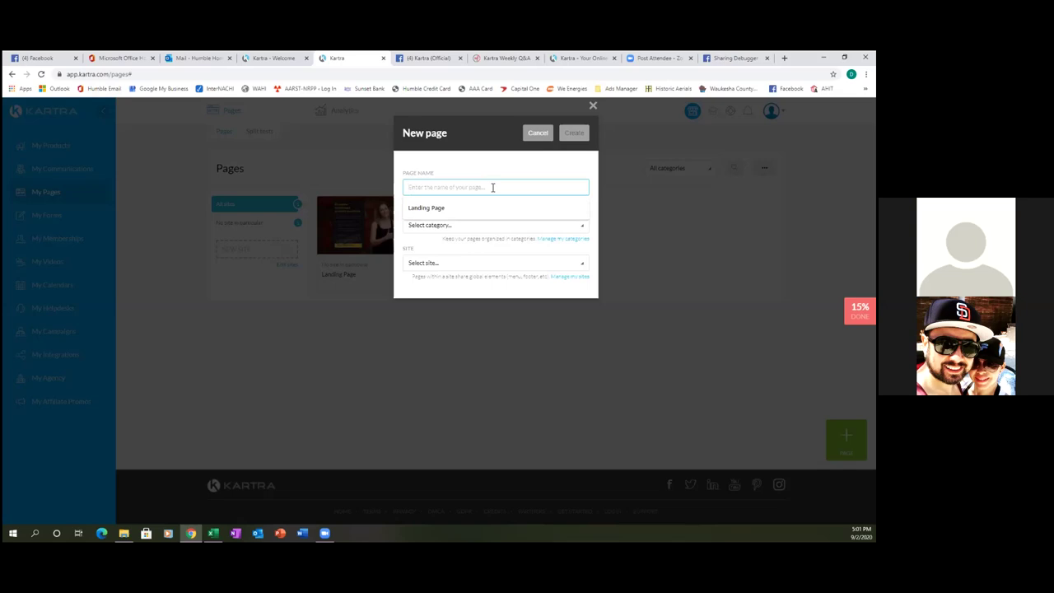
pyautogui.write('Thank')
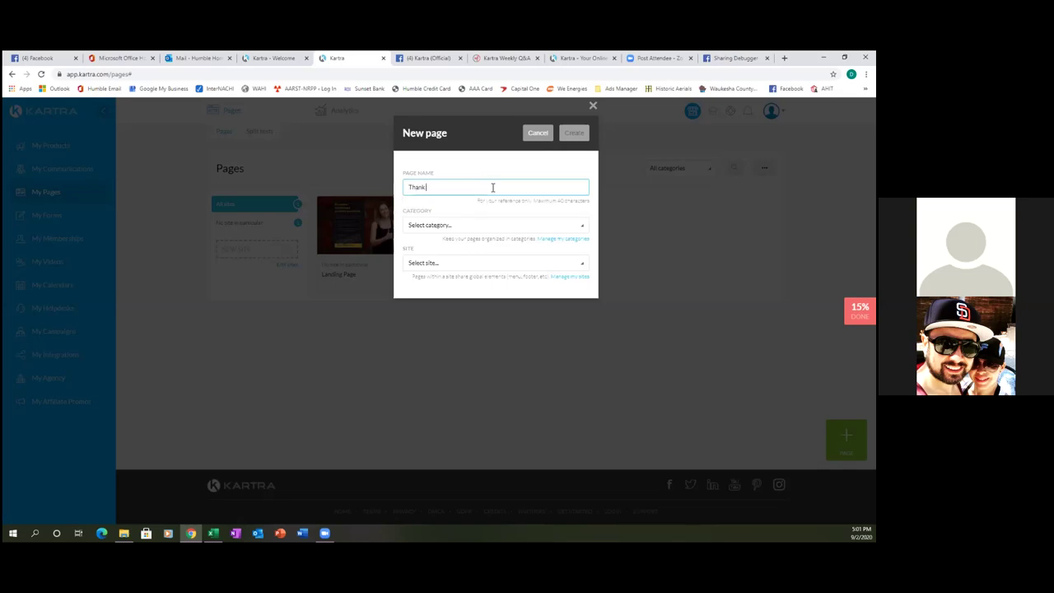
pyautogui.write(' You Page')
pyautogui.press('BackSpace')
pyautogui.write('Page')
pyautogui.click(525, 230)
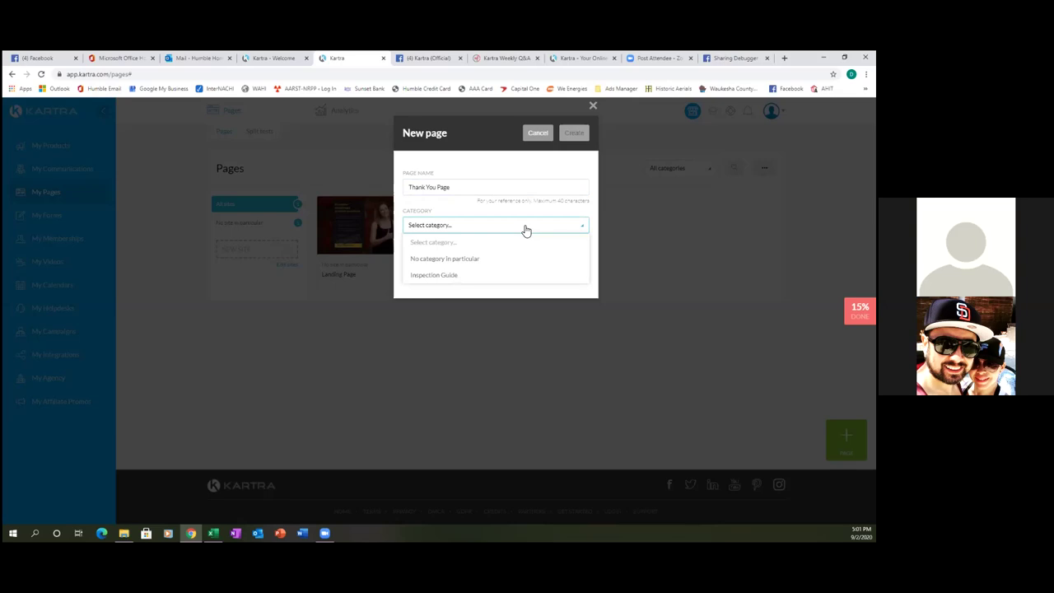
pyautogui.doubleClick(449, 276)
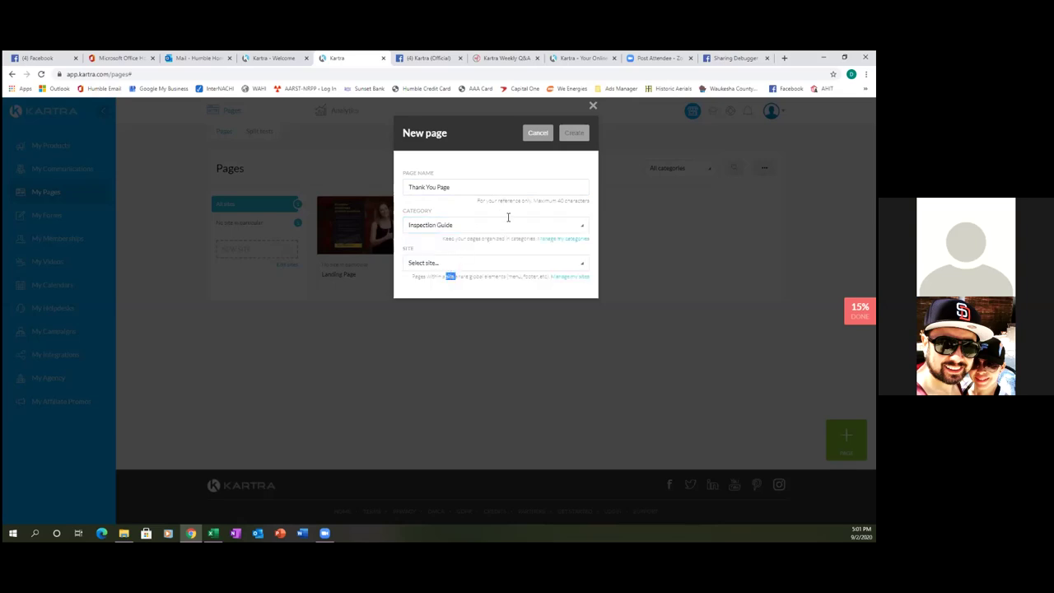
pyautogui.click(531, 263)
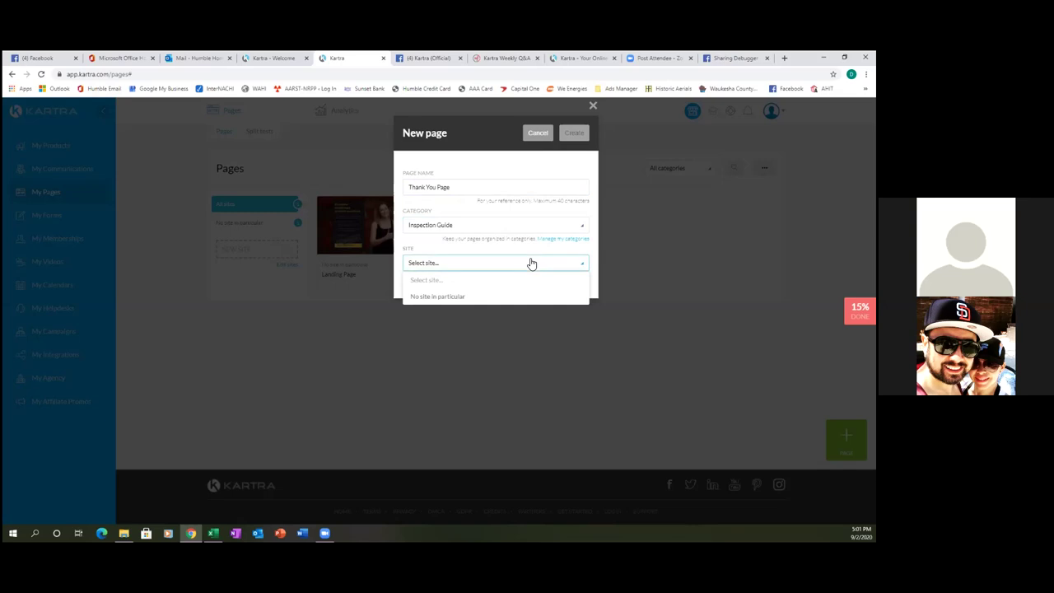
pyautogui.click(437, 299)
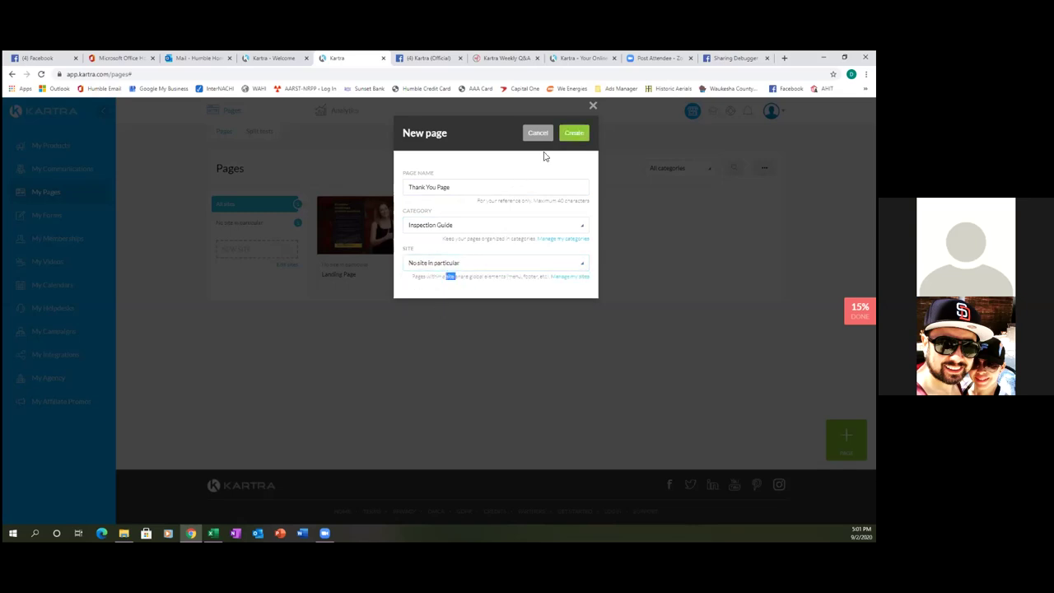
pyautogui.click(574, 135)
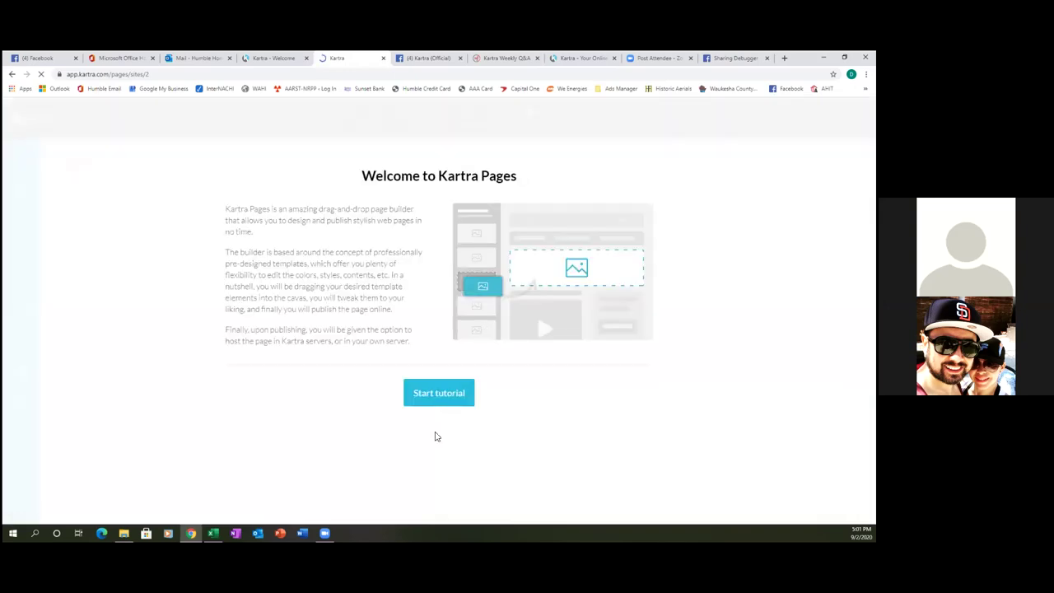
pyautogui.click(449, 385)
pyautogui.click(631, 339)
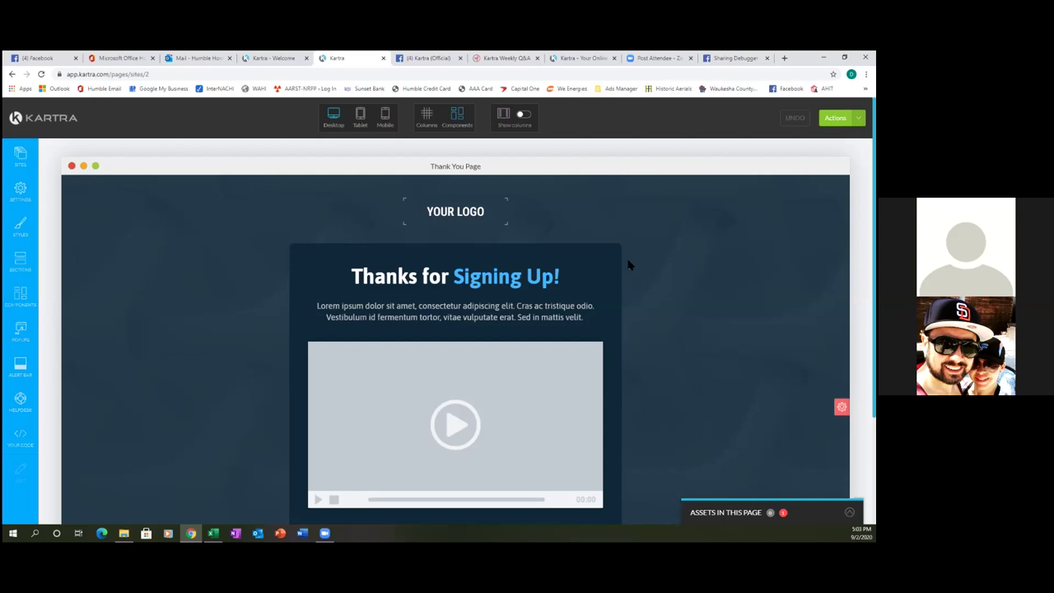
# Change the page title in the page's SEO parameters to "Thank You".
pyautogui.scroll(-1, 628, 264)
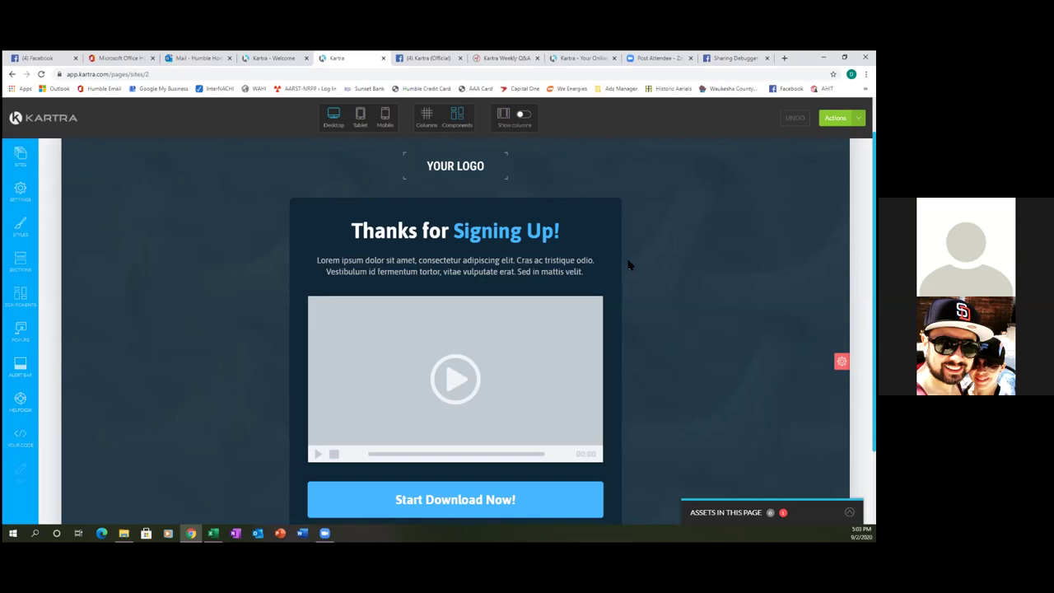
pyautogui.click(17, 186)
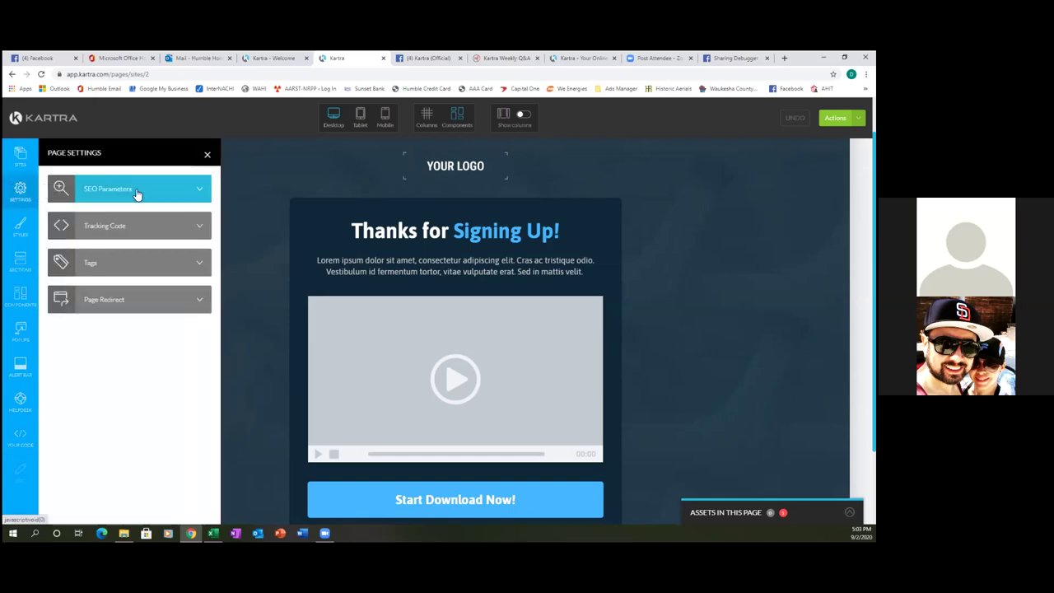
pyautogui.click(181, 187)
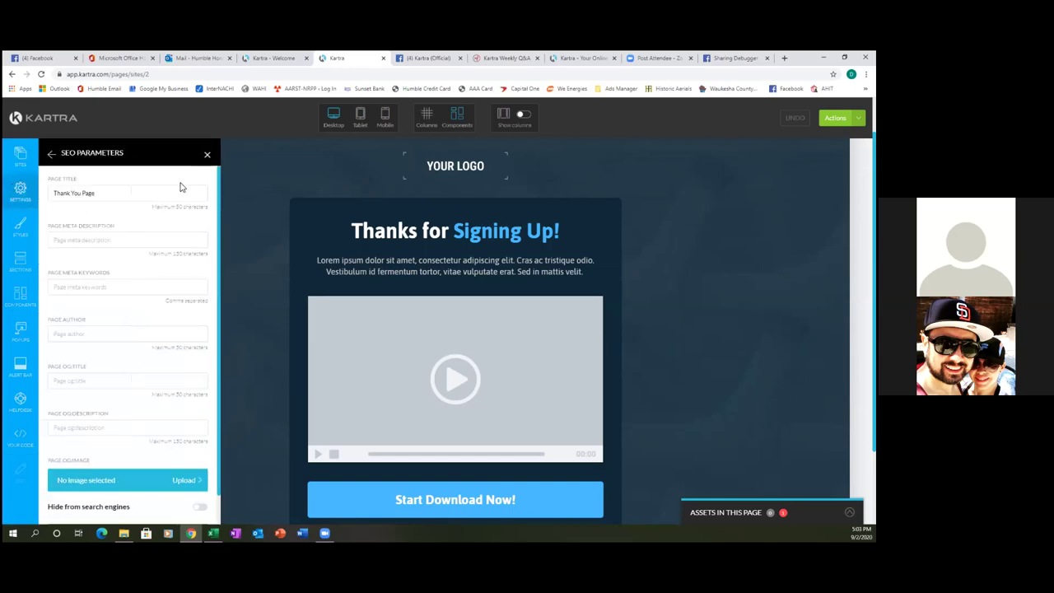
pyautogui.click(131, 197)
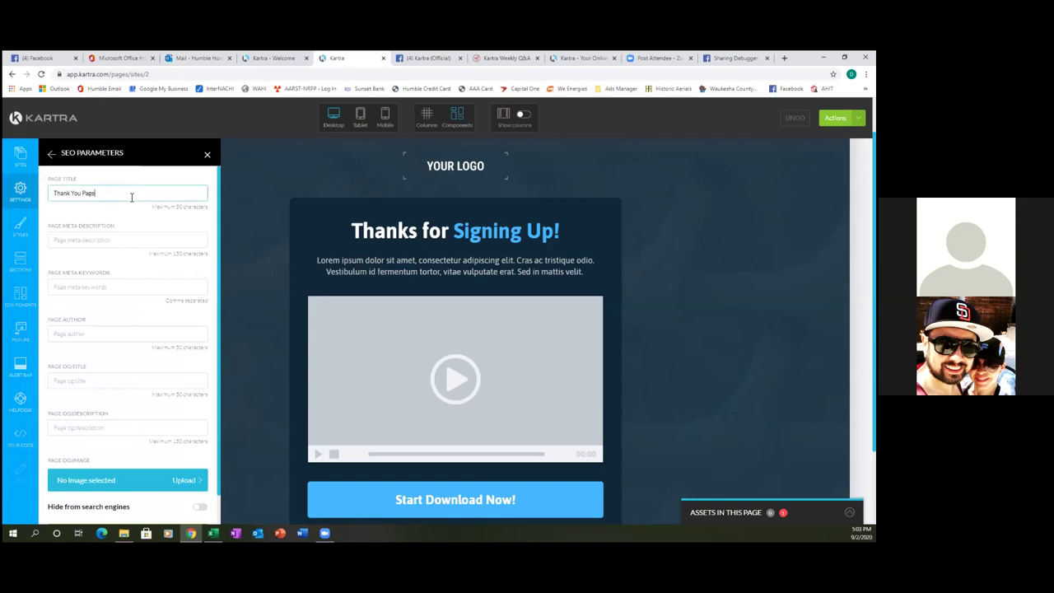
pyautogui.press('BackSpace')
pyautogui.press('BackSpace')
pyautogui.press('BackSpace')
pyautogui.press('BackSpace')
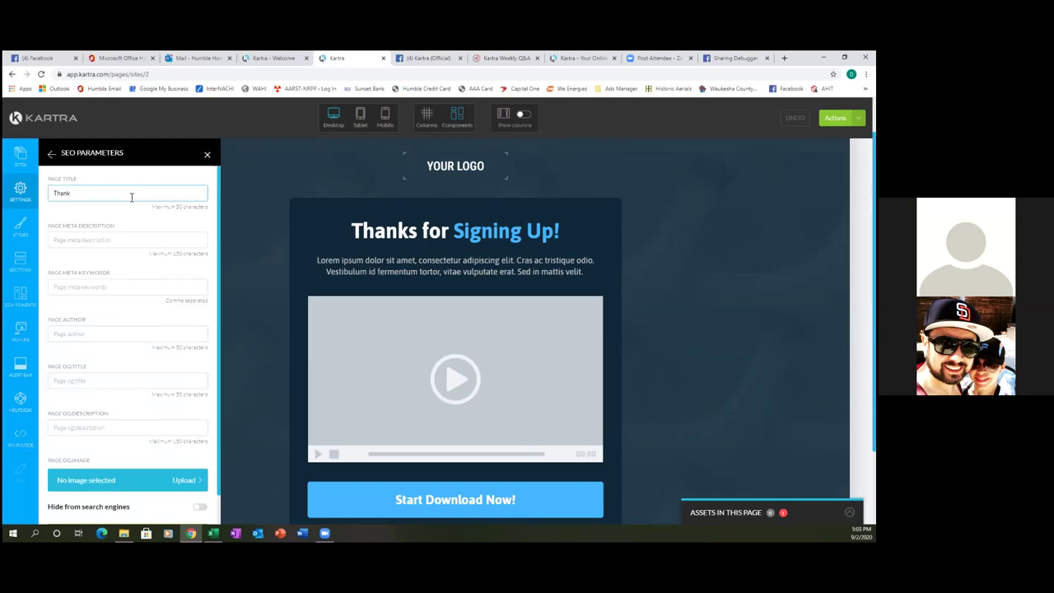
pyautogui.write('Yo')
pyautogui.press('BackSpace')
pyautogui.press('BackSpace')
pyautogui.write('You S')
pyautogui.click(93, 241)
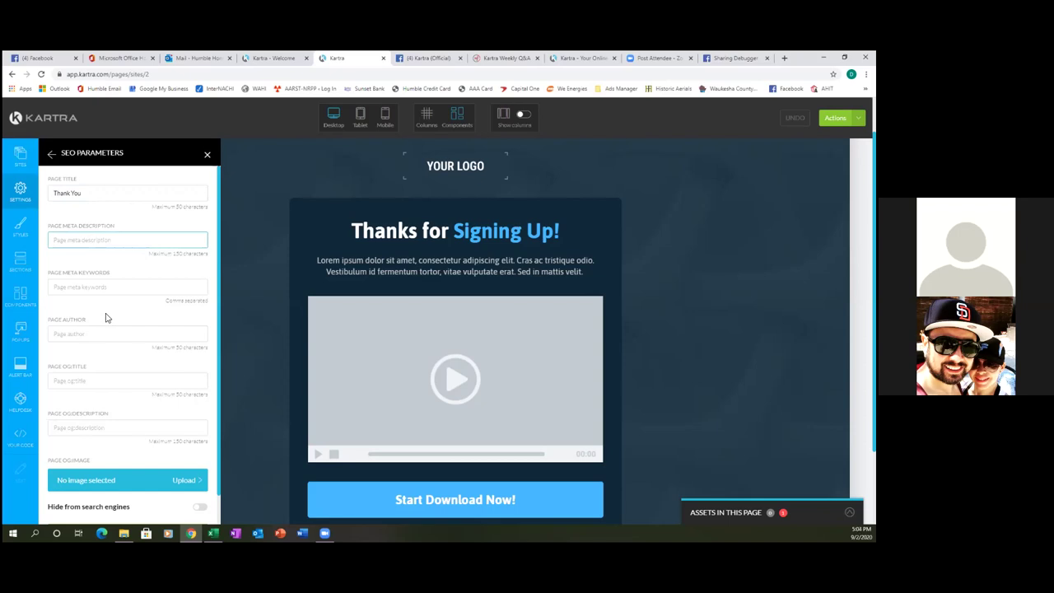
# Apply the page's SEO parameters and close the settings.
pyautogui.scroll(-2, 105, 315)
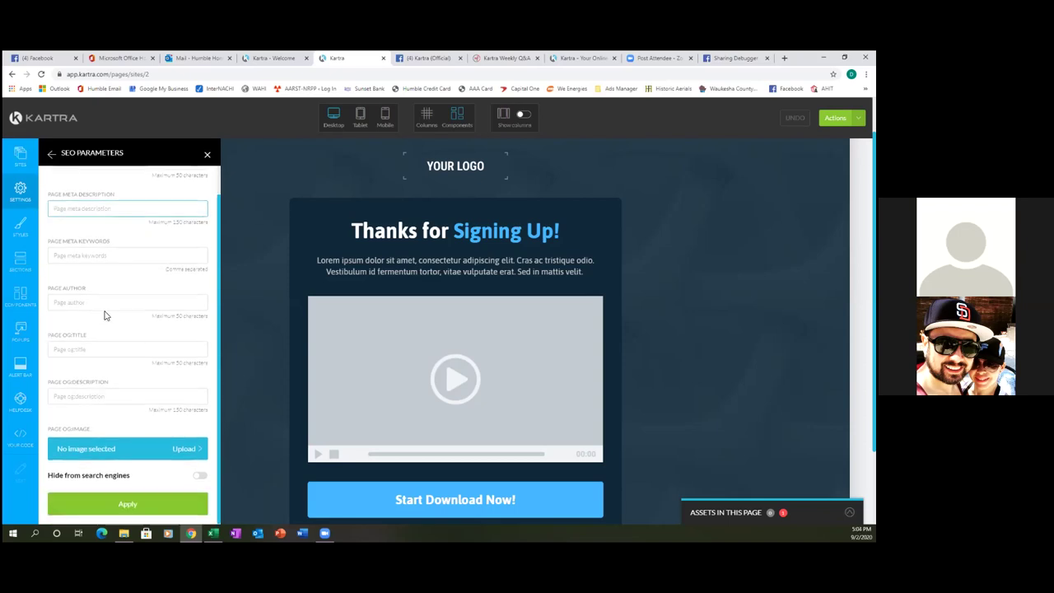
pyautogui.click(135, 502)
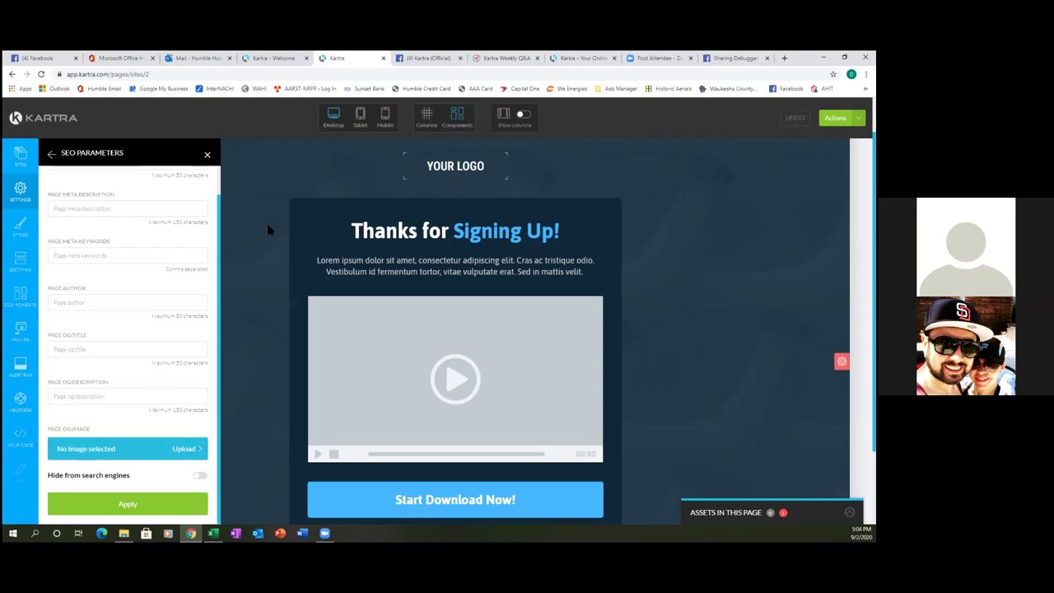
pyautogui.click(207, 155)
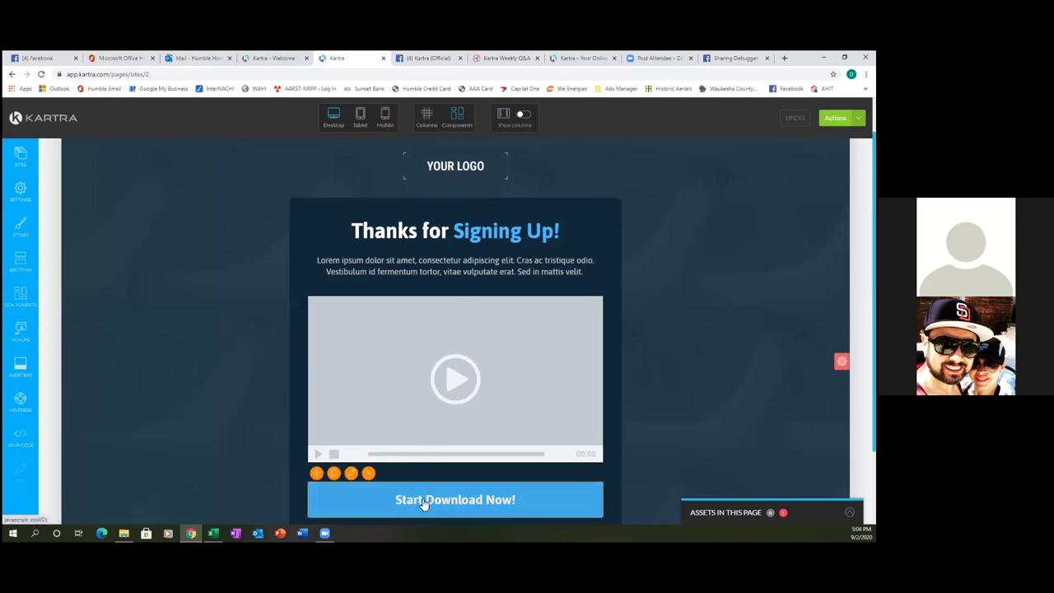
# Set the "Start Download Now!" button's background color to the red rgb(255, 28, 0) and apply it.
pyautogui.click(352, 476)
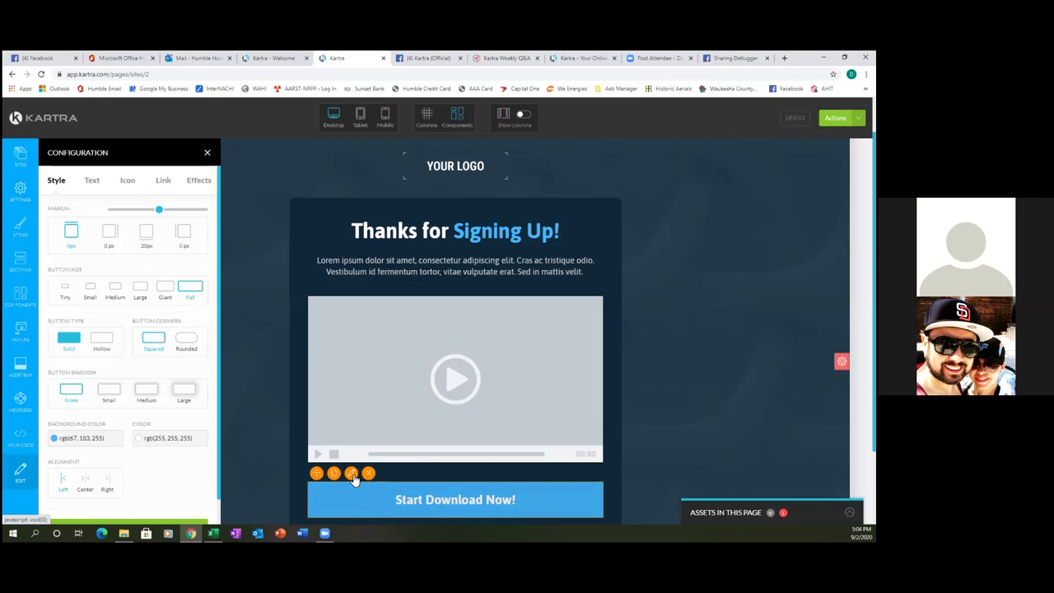
pyautogui.click(86, 442)
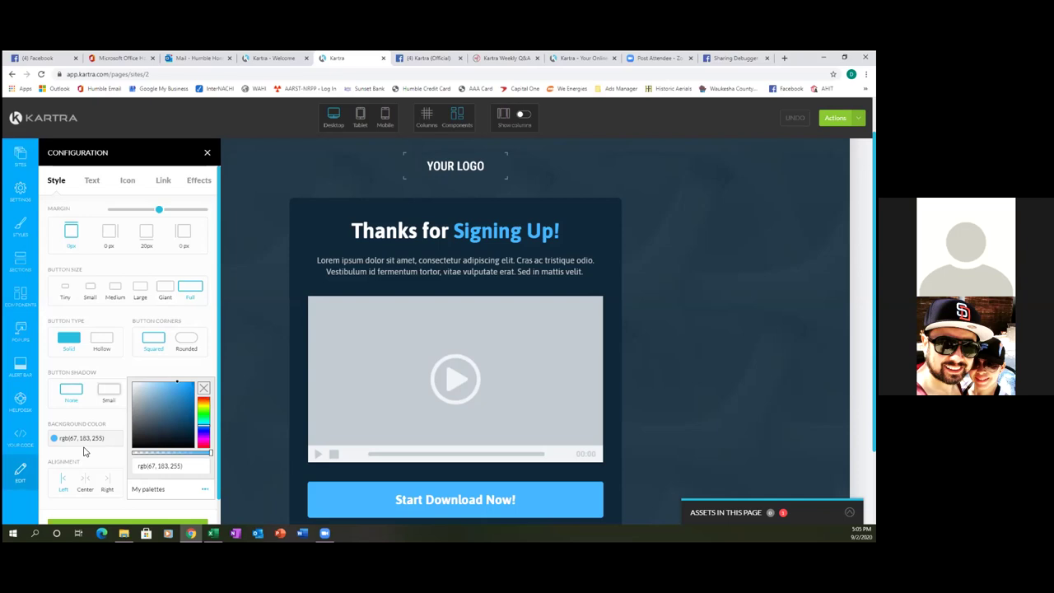
pyautogui.click(205, 402)
pyautogui.click(205, 403)
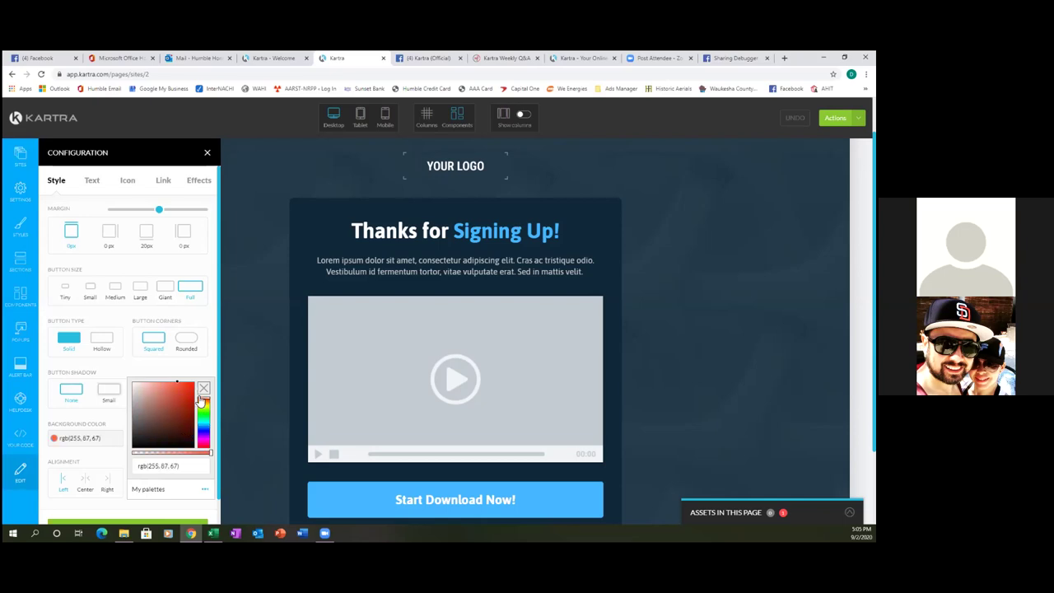
pyautogui.click(182, 392)
pyautogui.click(191, 387)
pyautogui.click(194, 394)
pyautogui.click(194, 382)
pyautogui.scroll(-1, 114, 481)
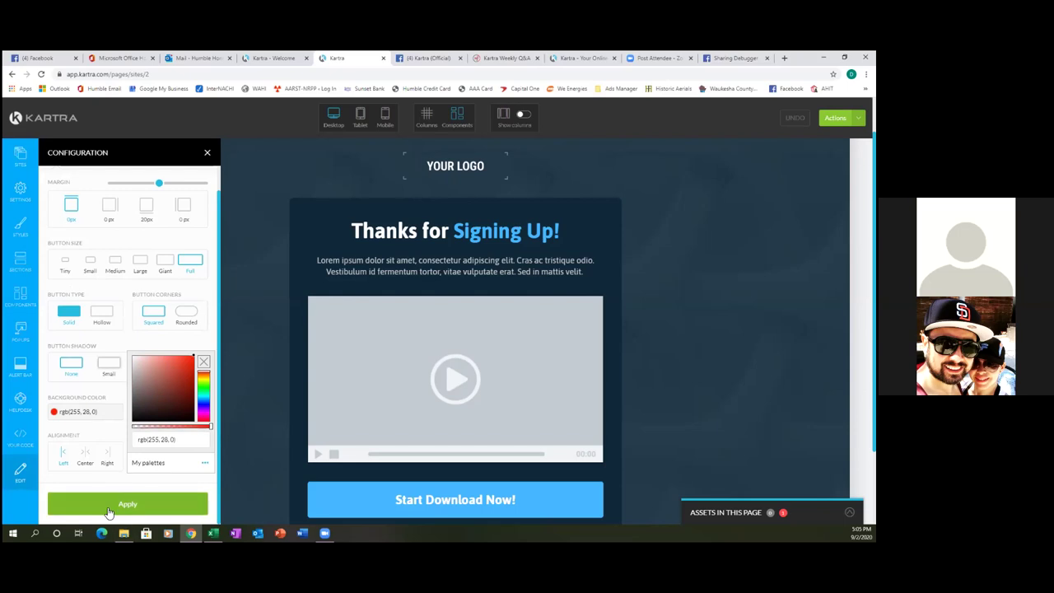
pyautogui.click(107, 507)
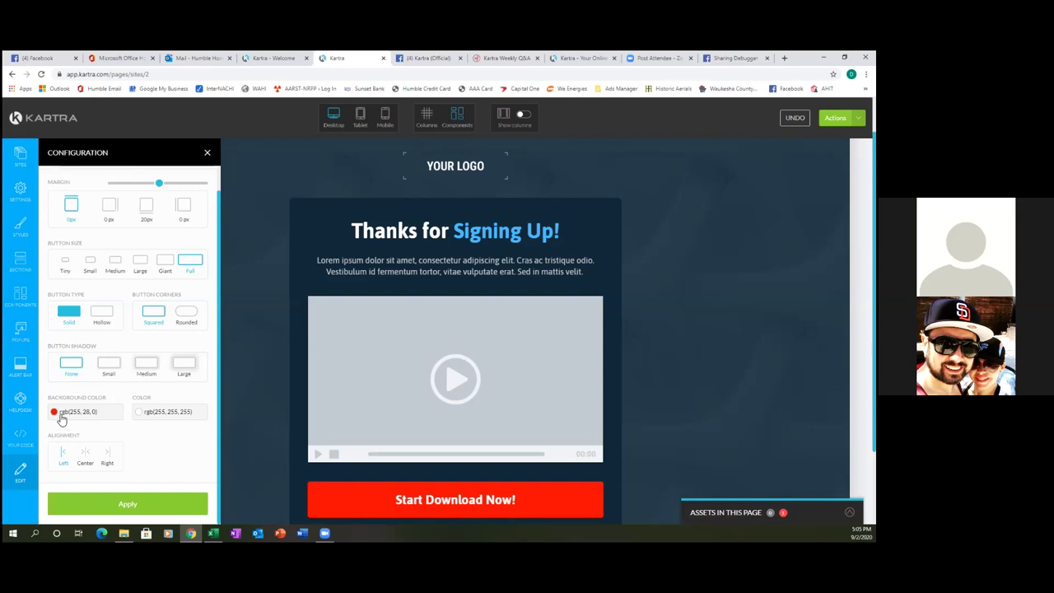
# Create a color palette named "My Red" from the button's background color picker and apply the button configuration.
pyautogui.click(61, 416)
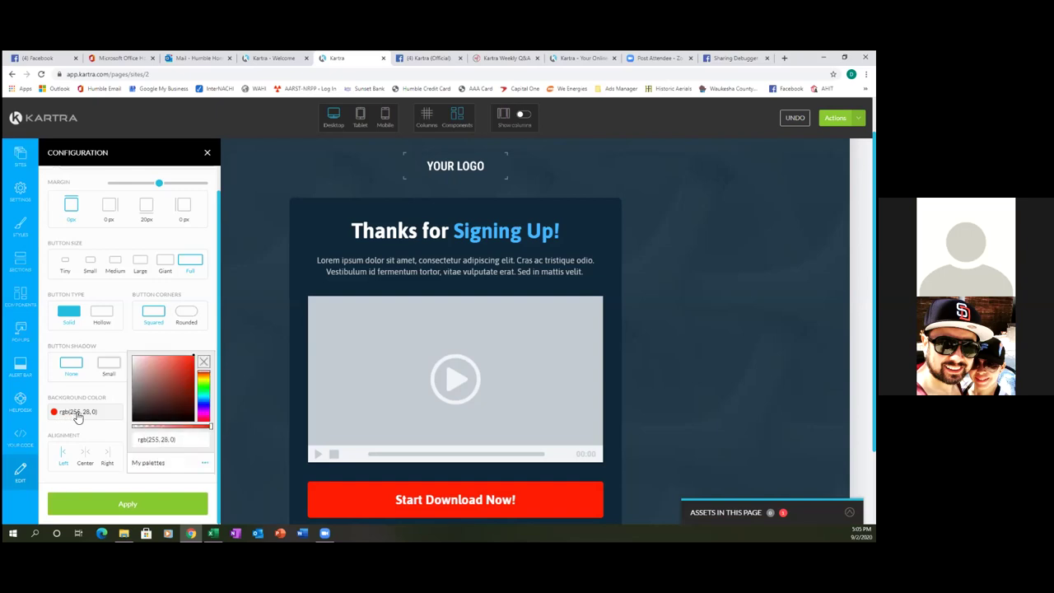
pyautogui.click(206, 464)
pyautogui.click(239, 463)
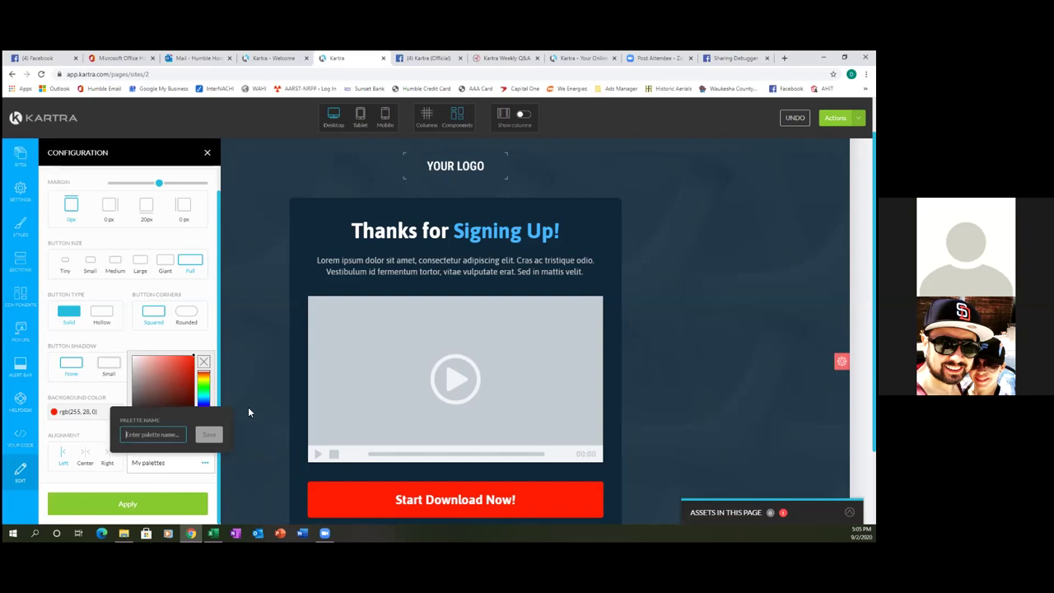
pyautogui.write('My Red')
pyautogui.click(209, 434)
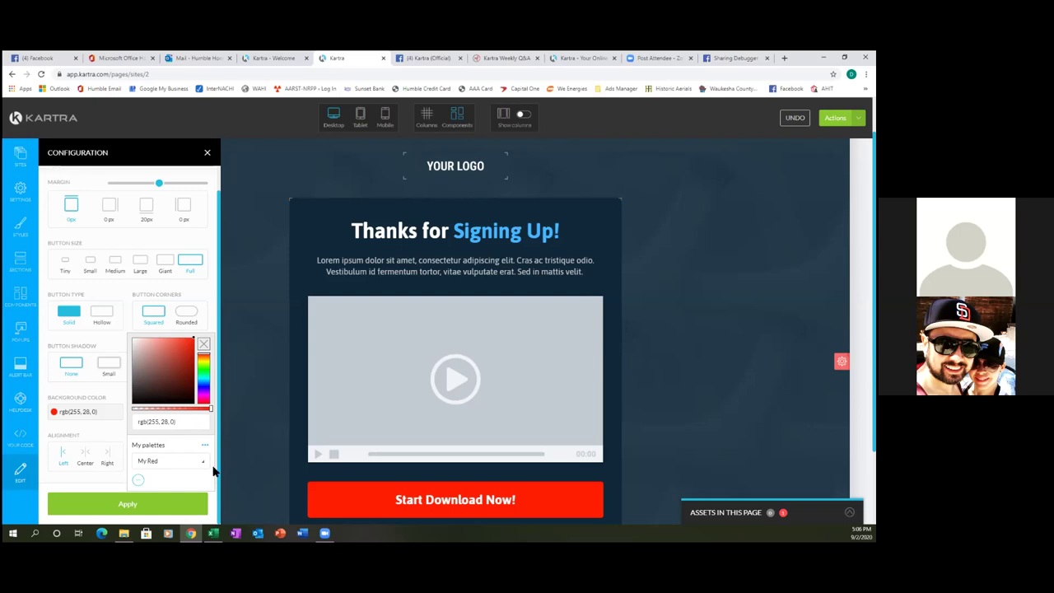
pyautogui.click(157, 502)
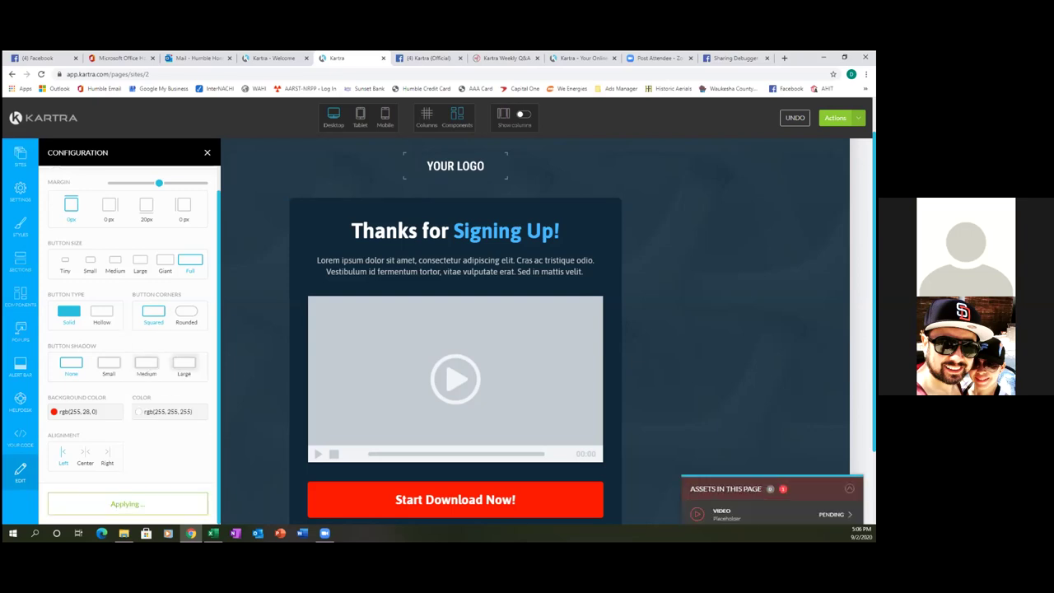
# Save the thank-you page's progress and publish it live with a direct page link.
pyautogui.click(838, 117)
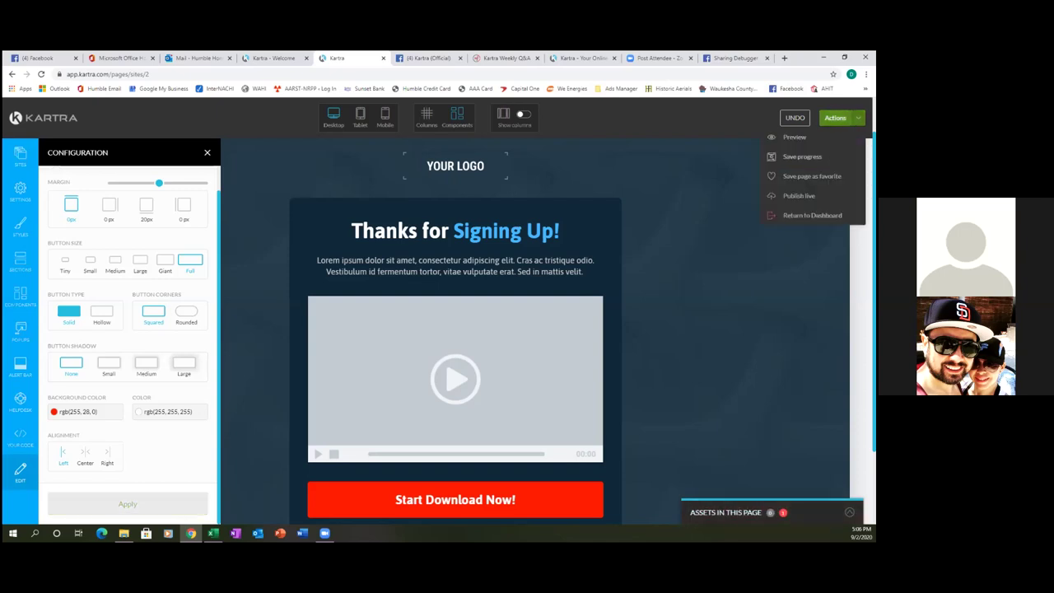
pyautogui.click(803, 157)
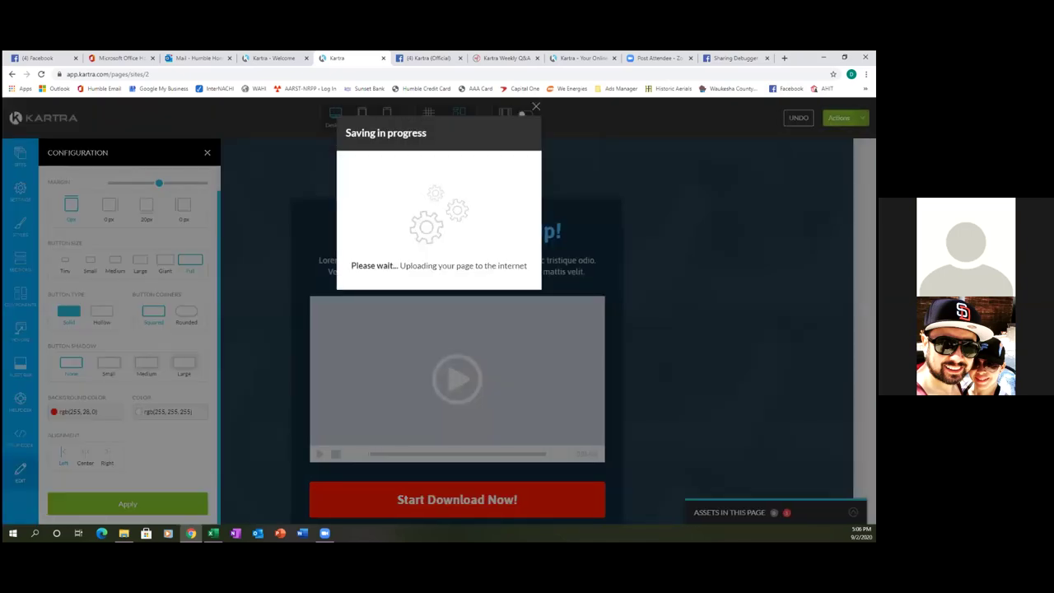
pyautogui.click(536, 106)
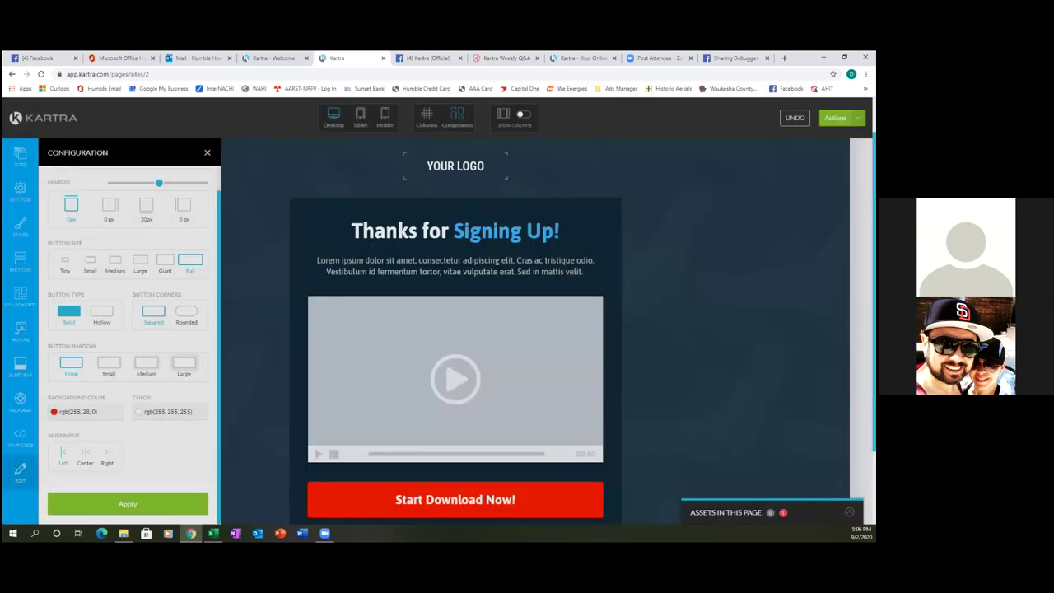
pyautogui.click(836, 118)
pyautogui.click(797, 195)
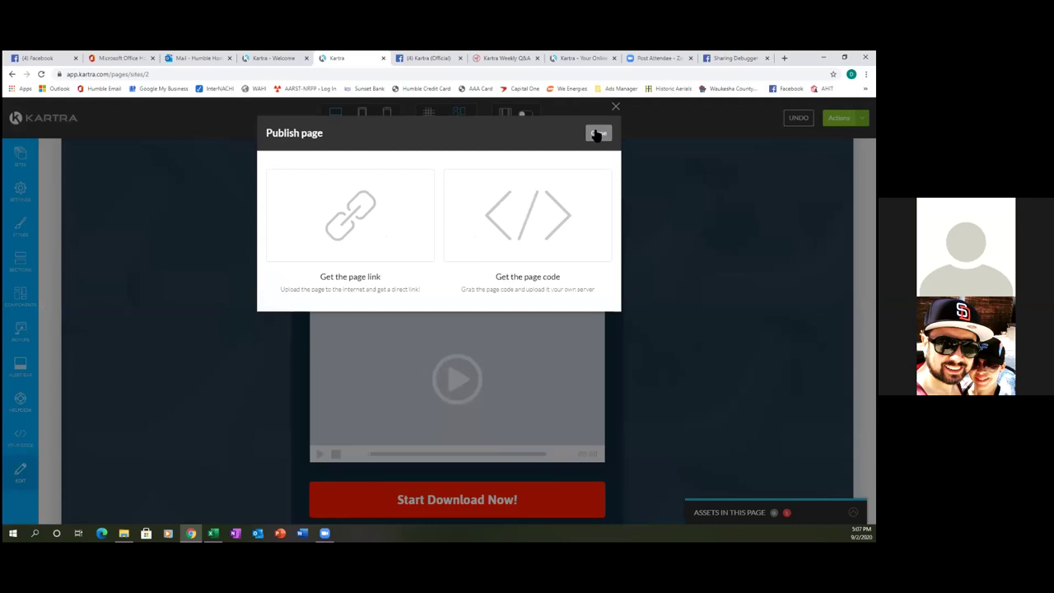
pyautogui.click(365, 279)
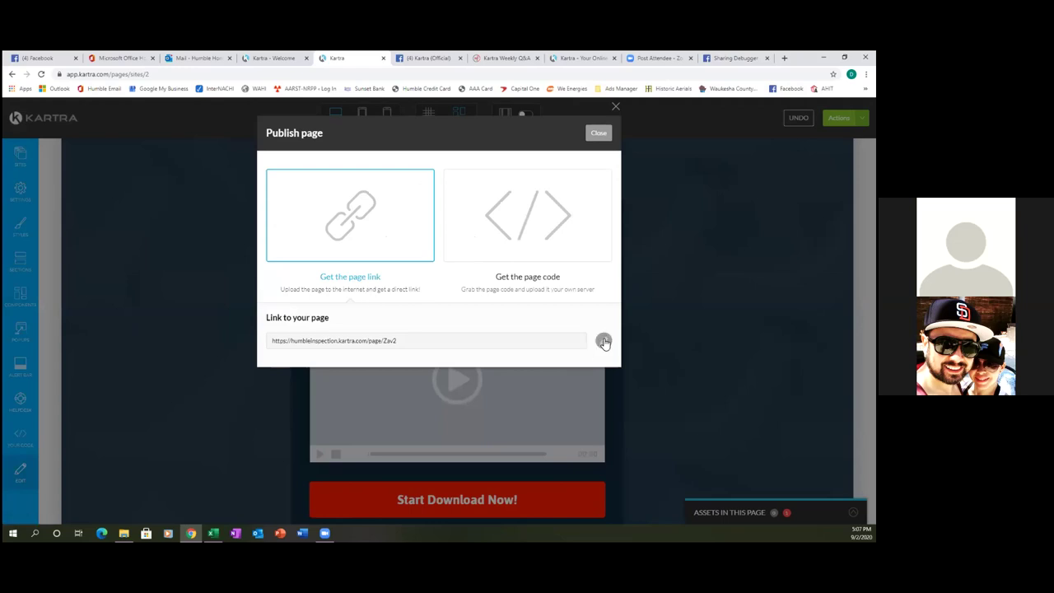
# Change the ending of the published page link to "ThankYouForDownloading" and close the publishing options.
pyautogui.click(602, 340)
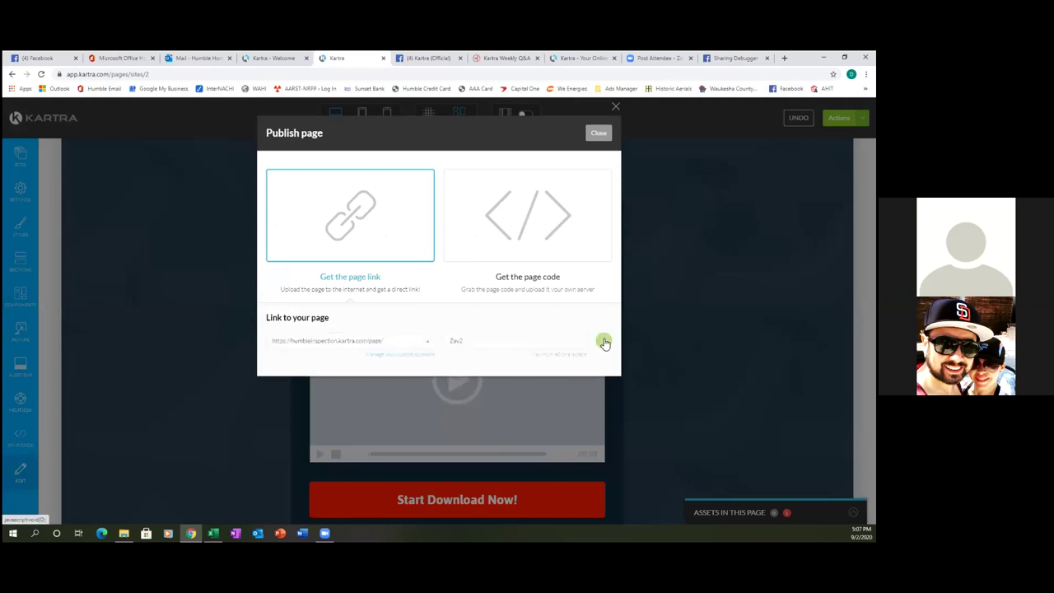
pyautogui.click(485, 342)
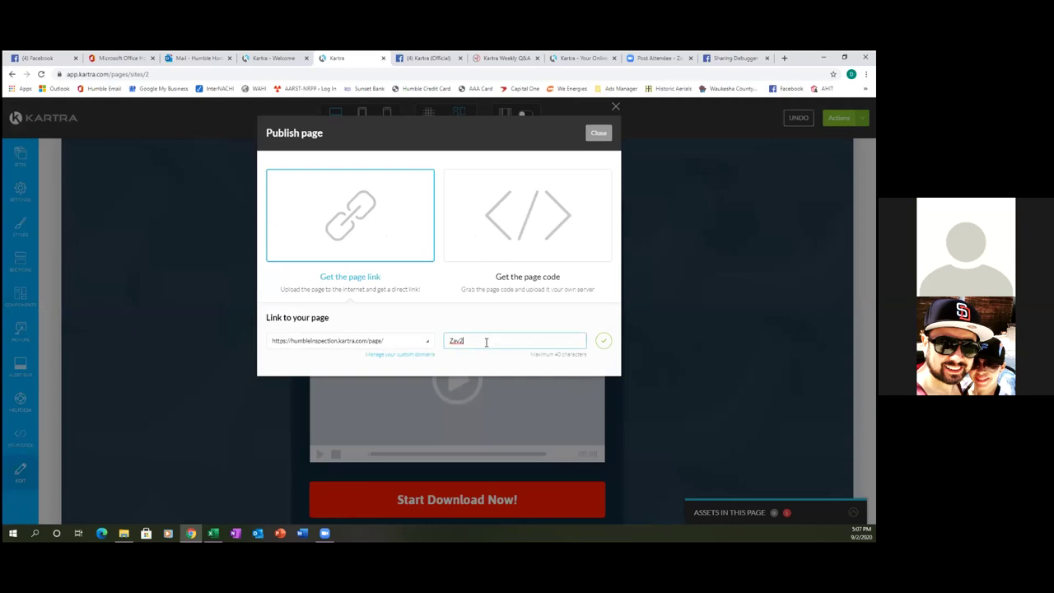
pyautogui.press('BackSpace')
pyautogui.press('BackSpace')
pyautogui.press('BackSpace')
pyautogui.press('BackSpace')
pyautogui.write('ThankYouForNow')
pyautogui.press('BackSpace')
pyautogui.press('BackSpace')
pyautogui.write('ownloading')
pyautogui.click(604, 342)
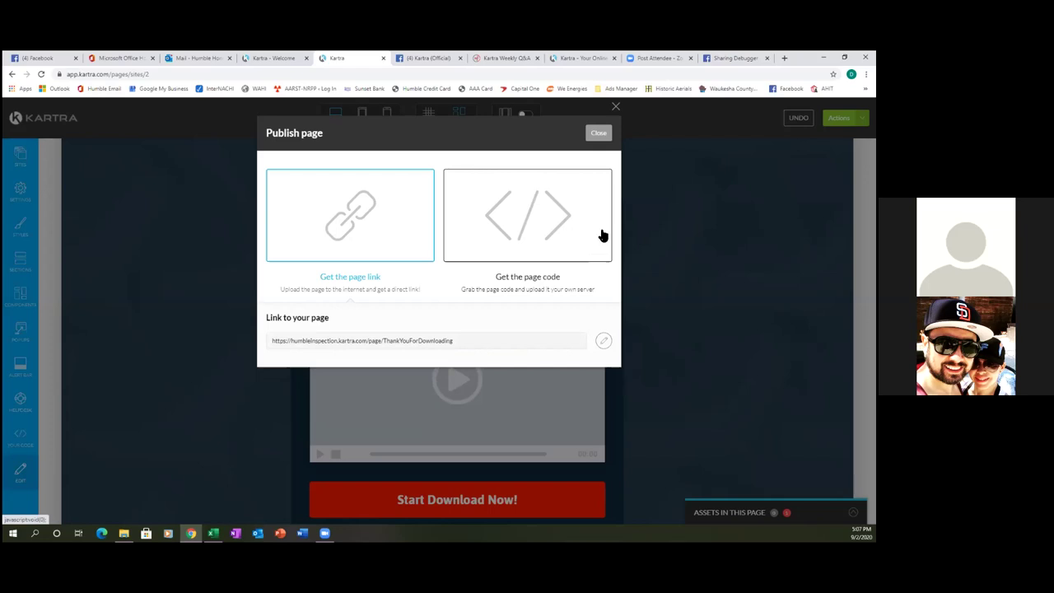
pyautogui.click(597, 135)
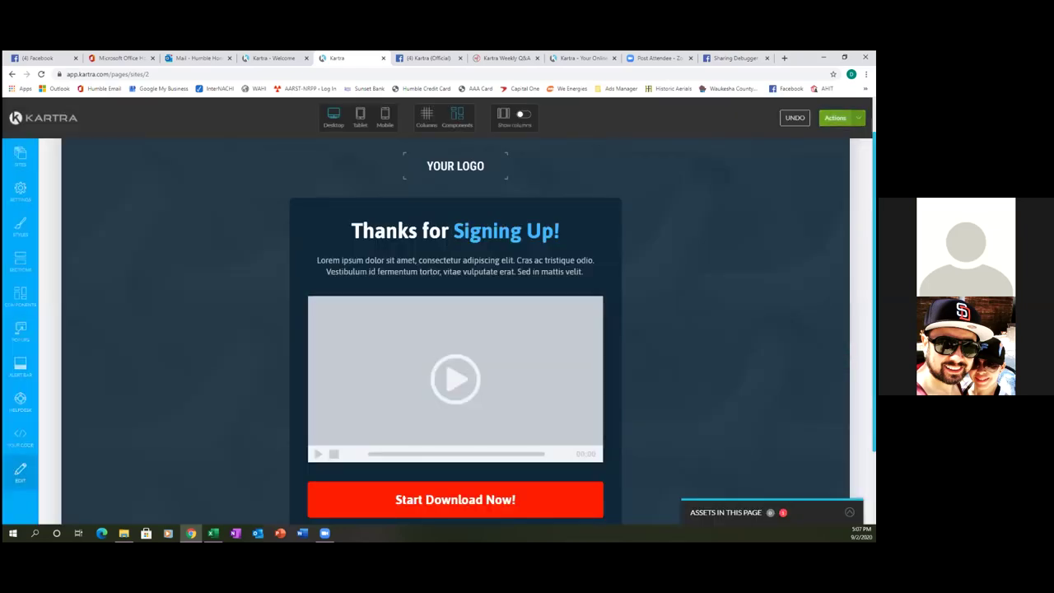
# Exit the page builder and return to the dashboard.
pyautogui.click(835, 118)
pyautogui.click(812, 215)
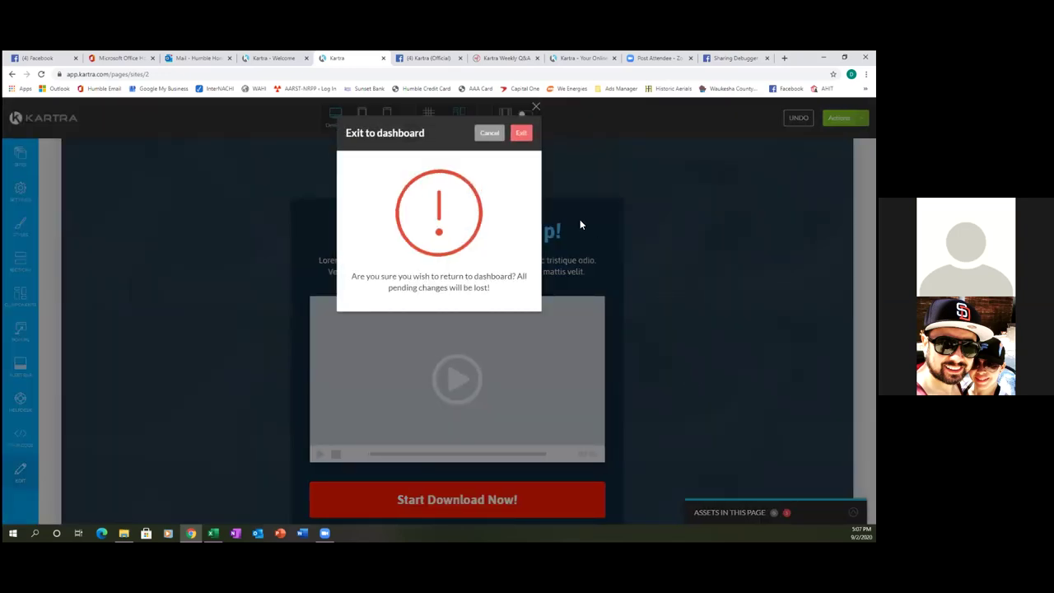
pyautogui.click(521, 134)
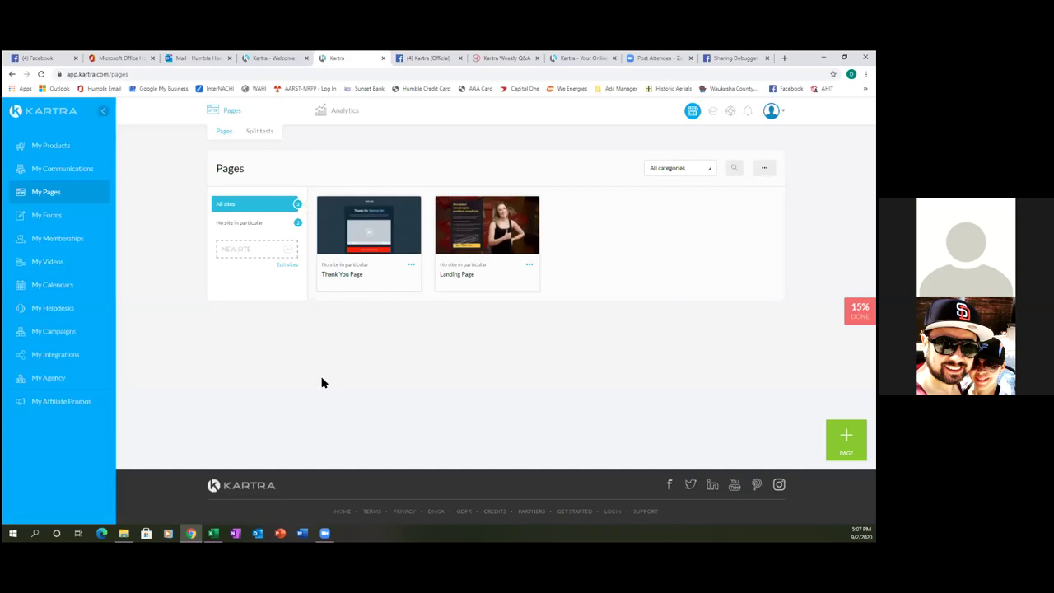
pyautogui.moveTo(470, 232)
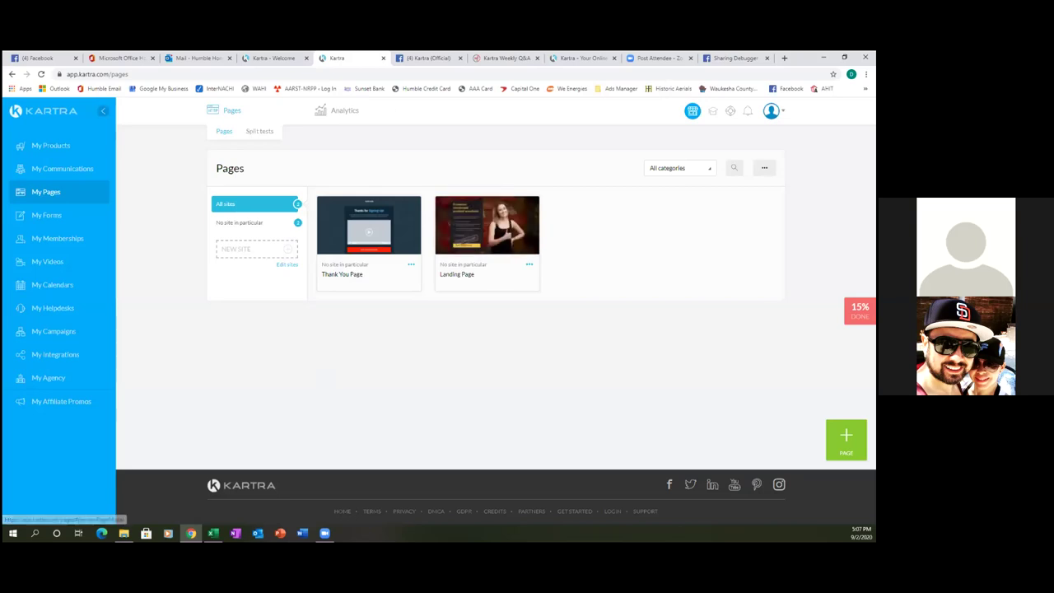
pyautogui.click(529, 265)
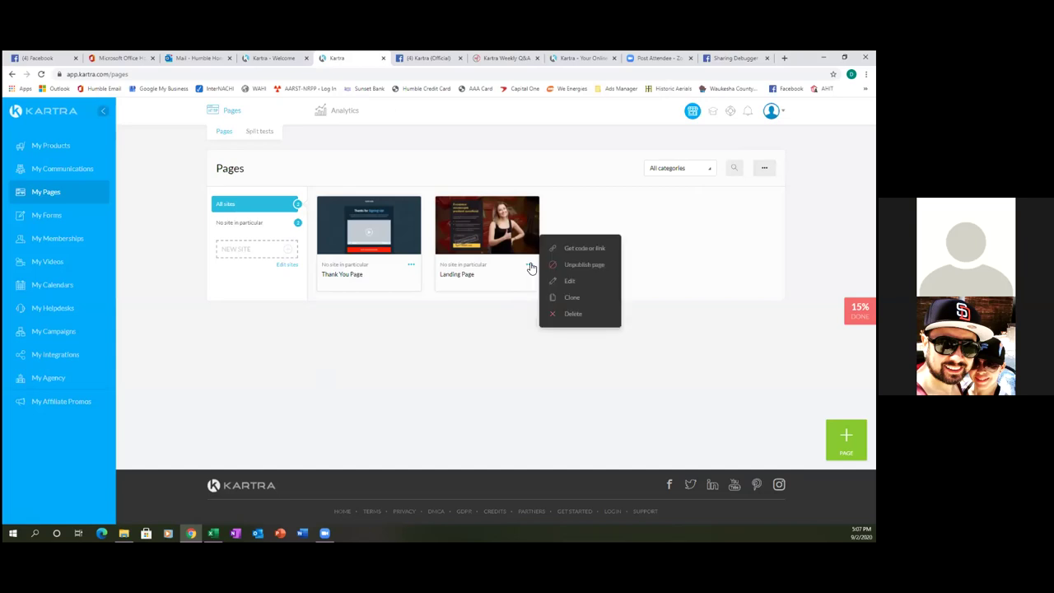
pyautogui.click(575, 282)
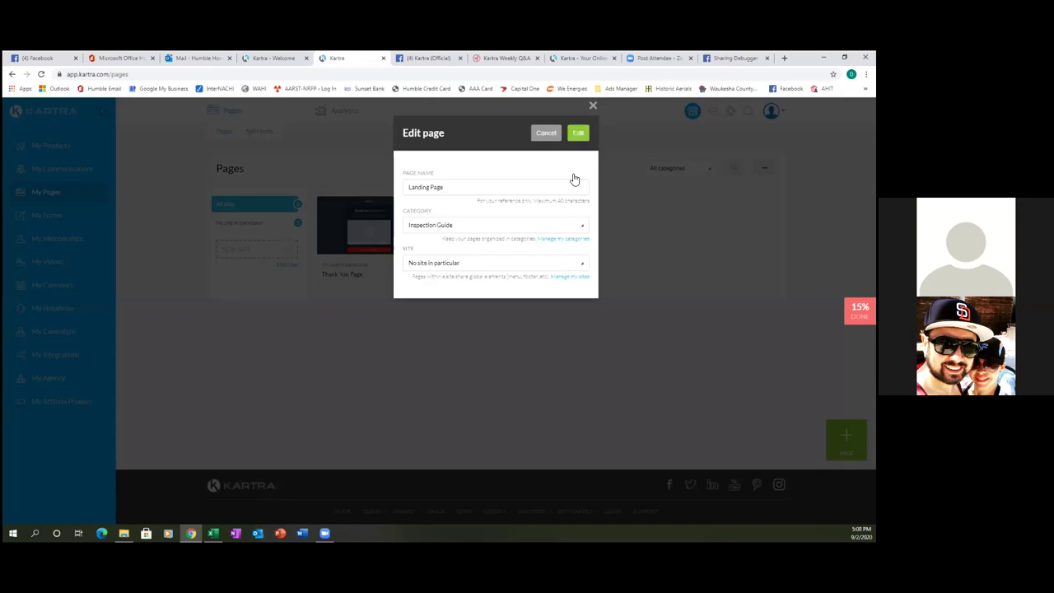
pyautogui.click(593, 105)
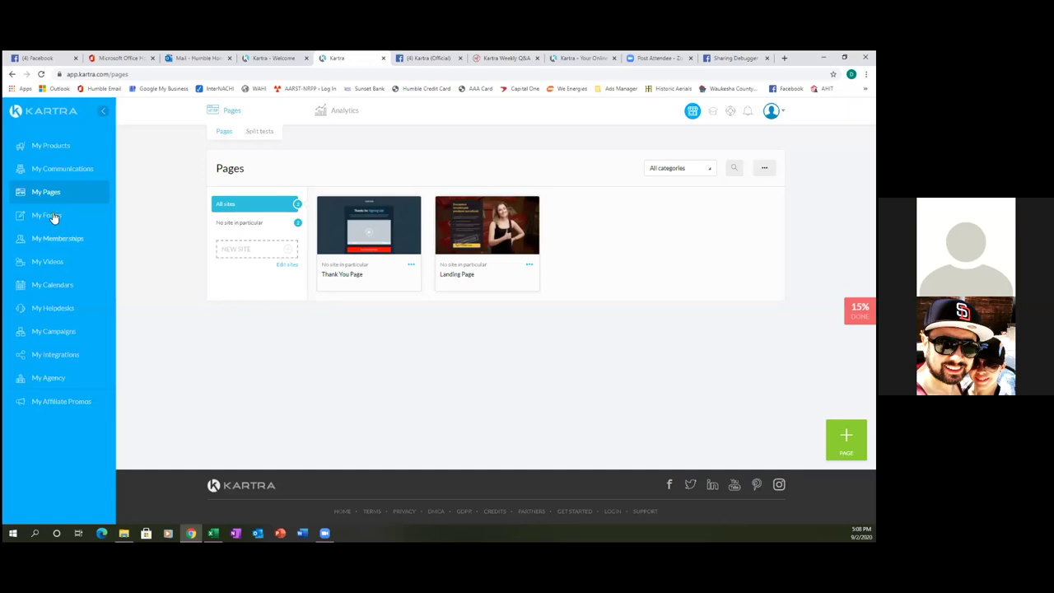
# Create a new opt-in form named "Lending Page Form" in My Forms.
pyautogui.click(53, 217)
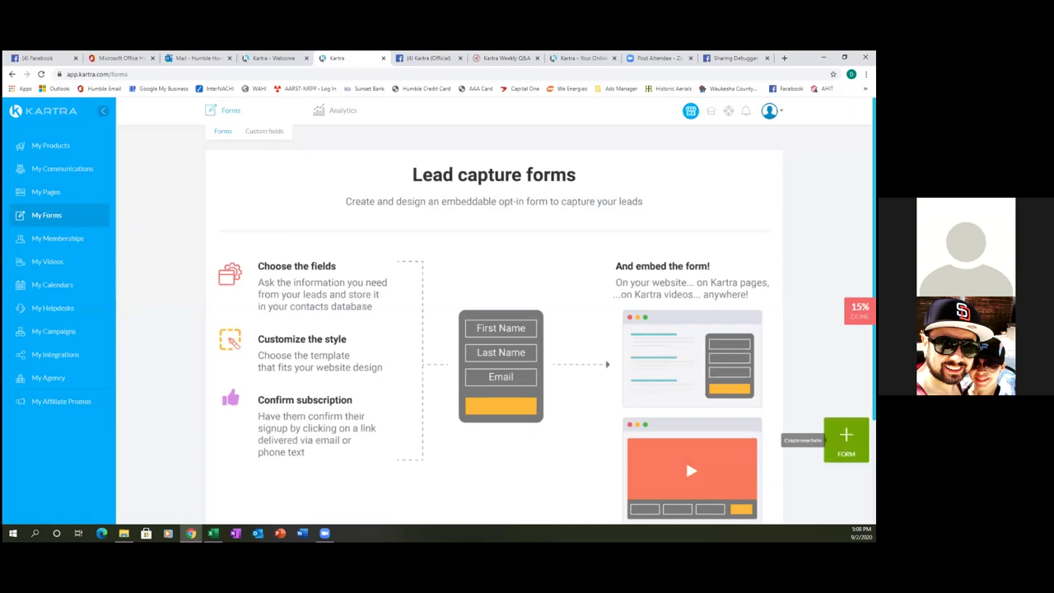
pyautogui.click(846, 436)
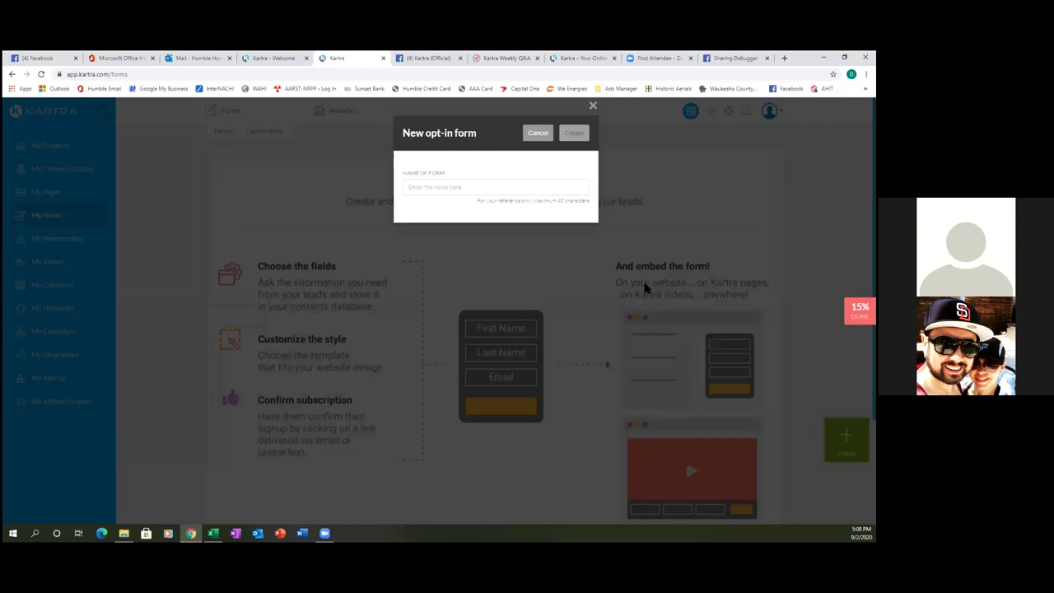
pyautogui.click(481, 189)
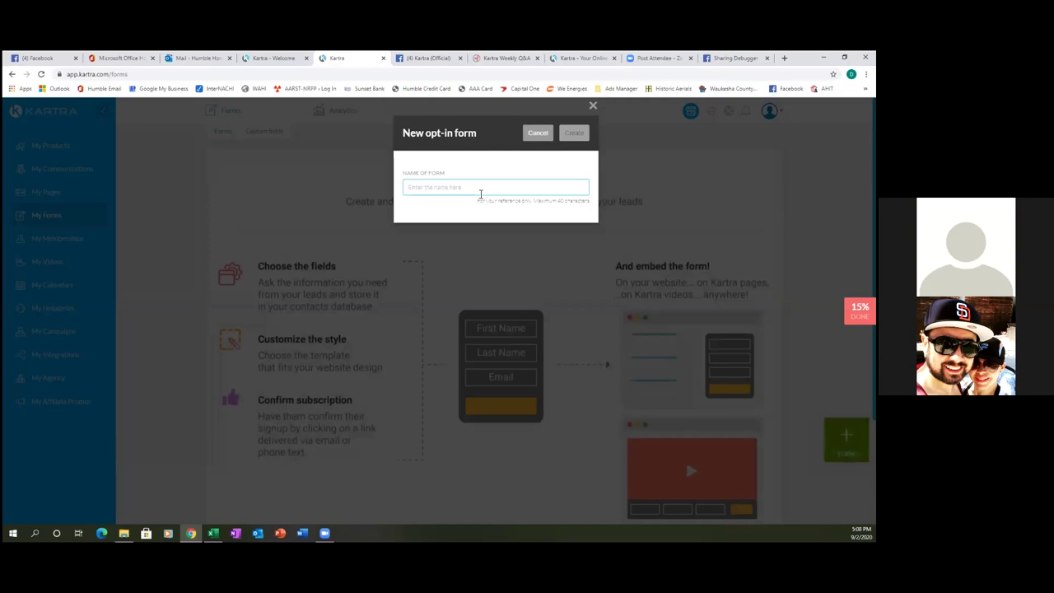
pyautogui.write('Fo')
pyautogui.press('BackSpace')
pyautogui.press('BackSpace')
pyautogui.write('Lending Page Form')
pyautogui.click(574, 134)
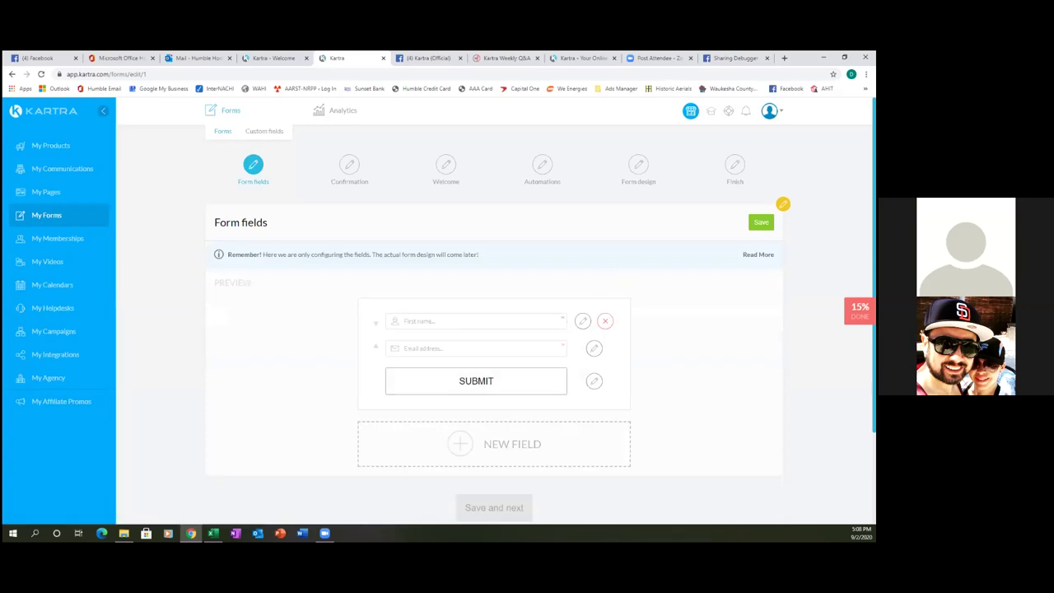
# Review the existing field identifiers and the custom field types offered for a new form field, and close the dialog without adding one.
pyautogui.scroll(-1, 494, 330)
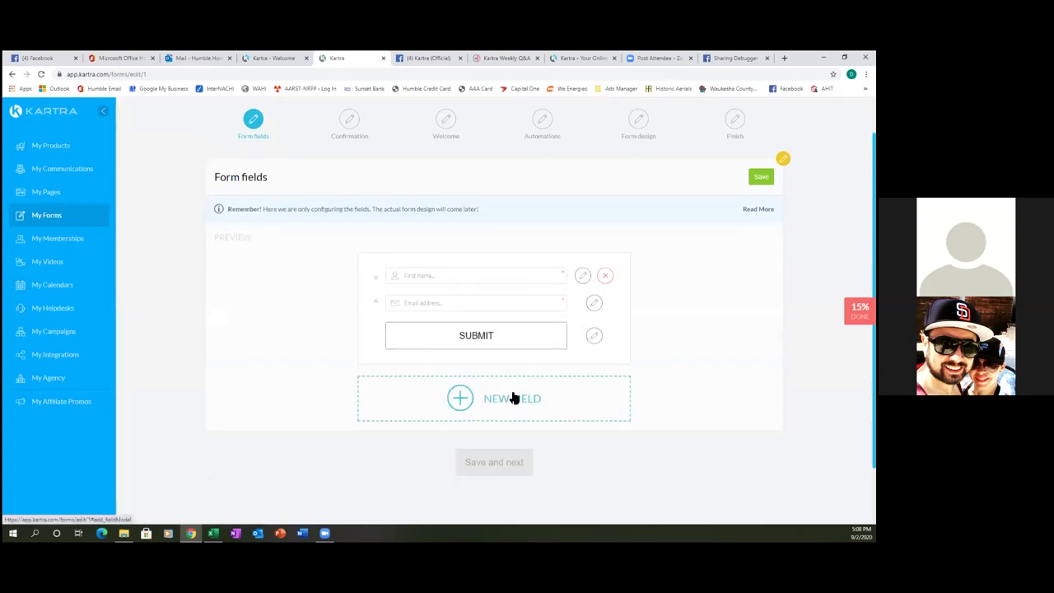
pyautogui.click(577, 346)
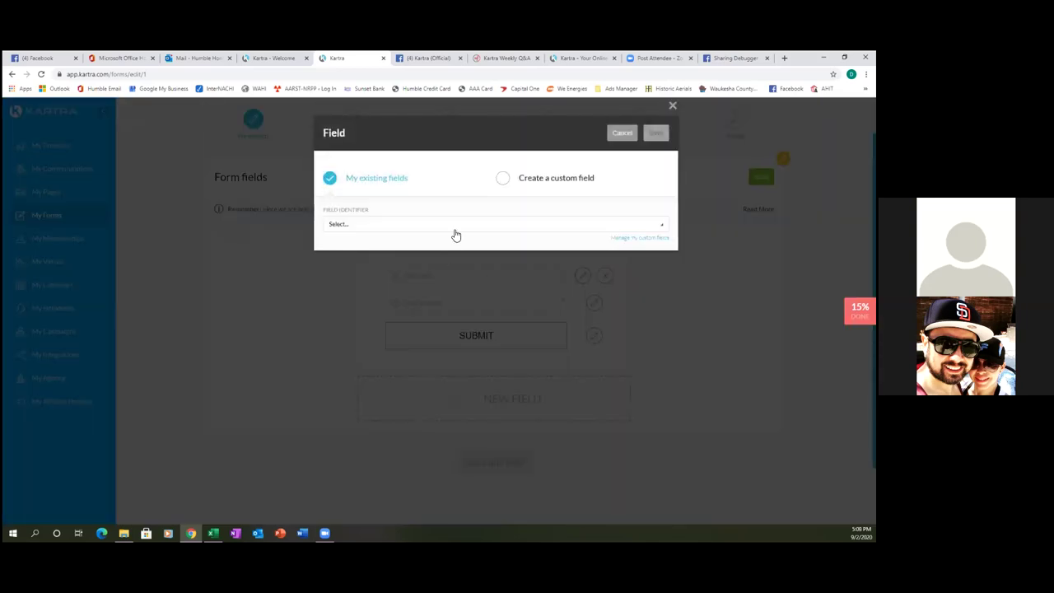
pyautogui.click(498, 226)
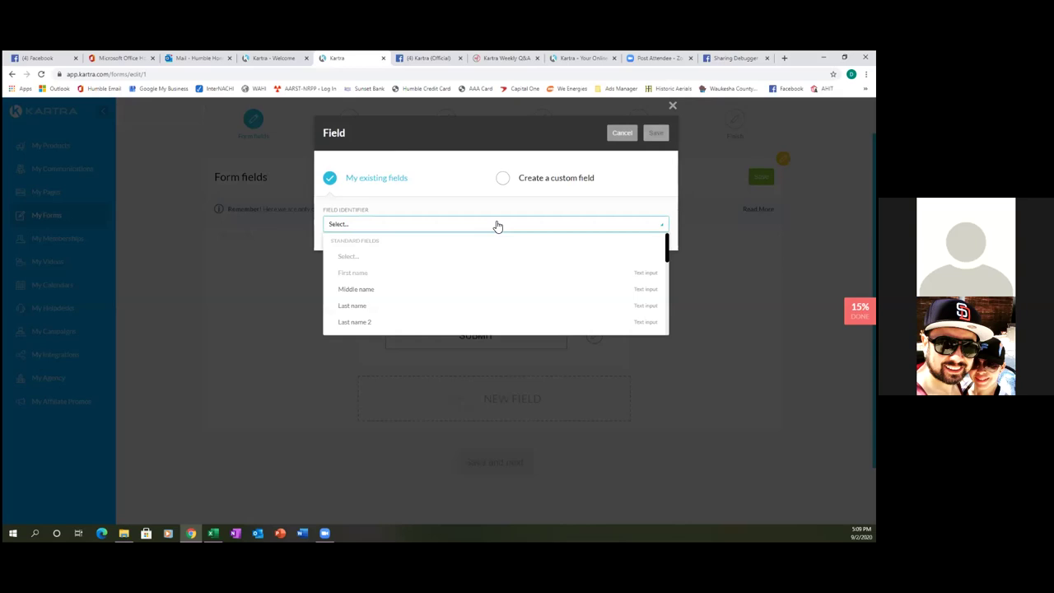
pyautogui.scroll(-5, 486, 309)
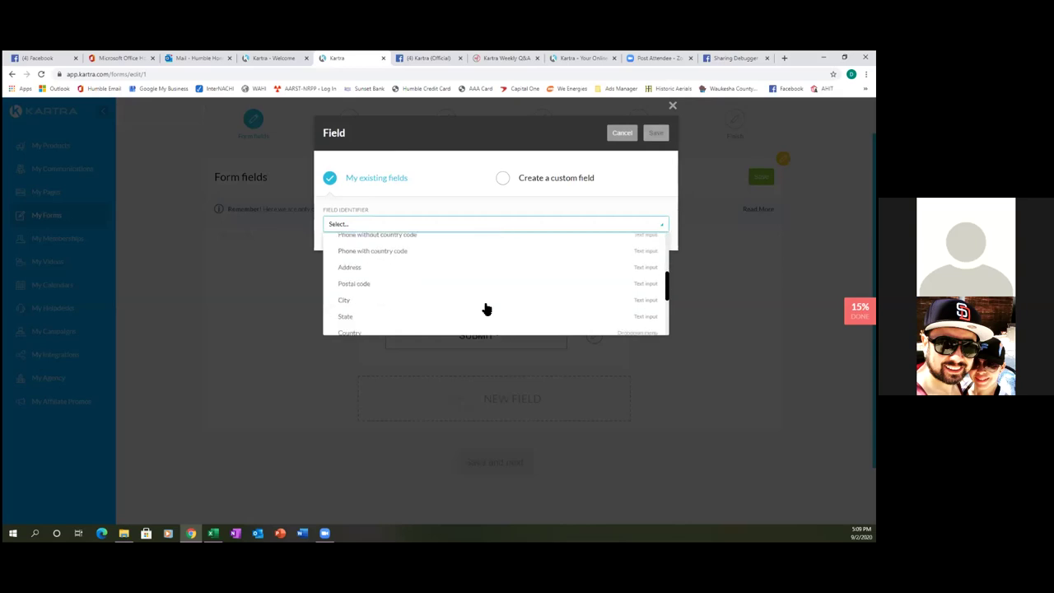
pyautogui.scroll(-5, 376, 272)
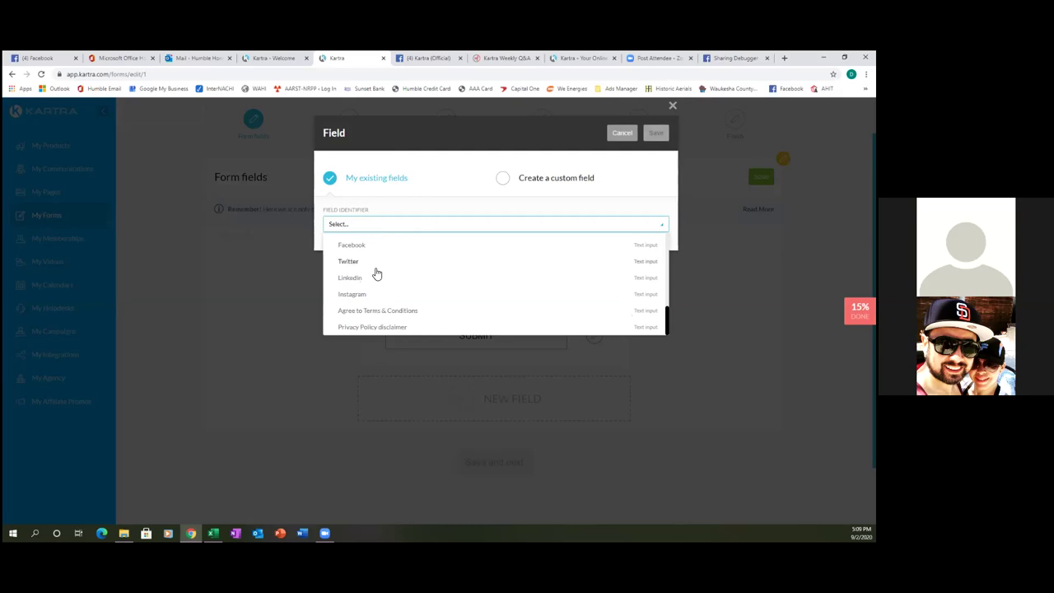
pyautogui.scroll(5, 377, 272)
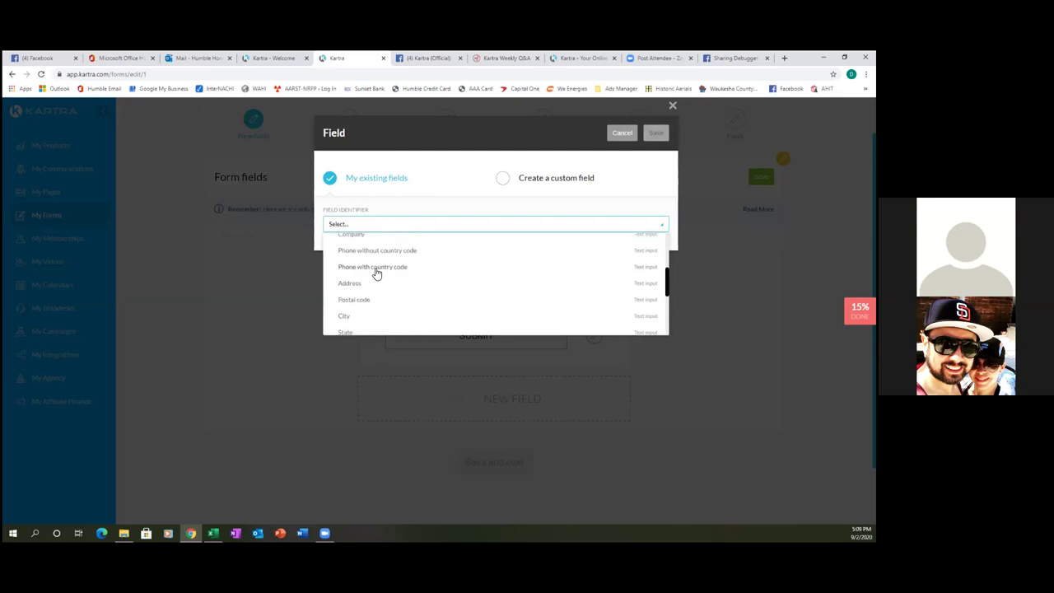
pyautogui.click(500, 179)
pyautogui.click(430, 220)
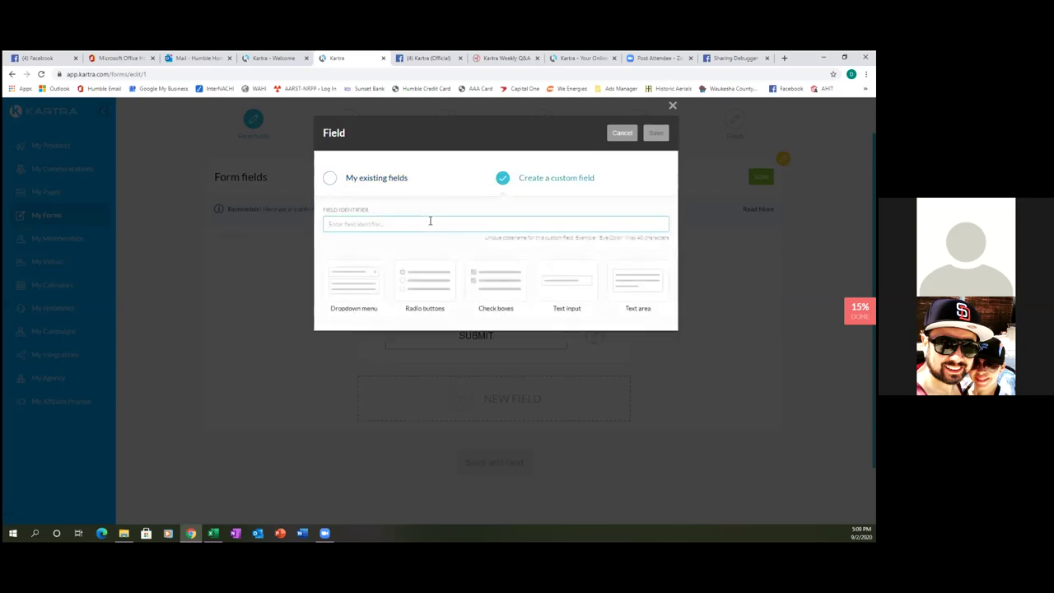
pyautogui.write('ssc')
pyautogui.press('BackSpace')
pyautogui.press('BackSpace')
pyautogui.press('BackSpace')
pyautogui.click(330, 180)
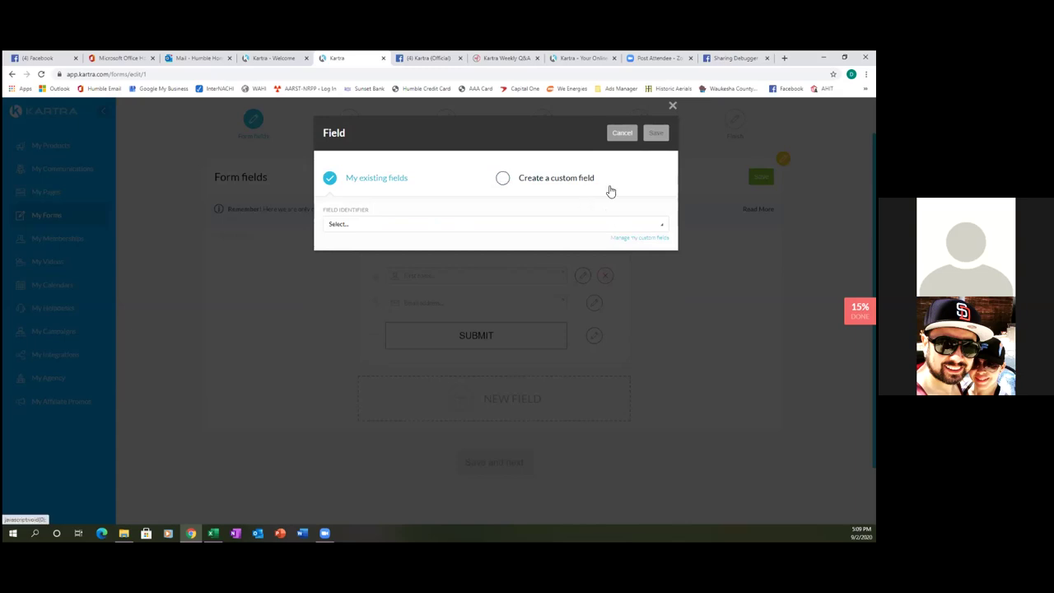
pyautogui.click(674, 108)
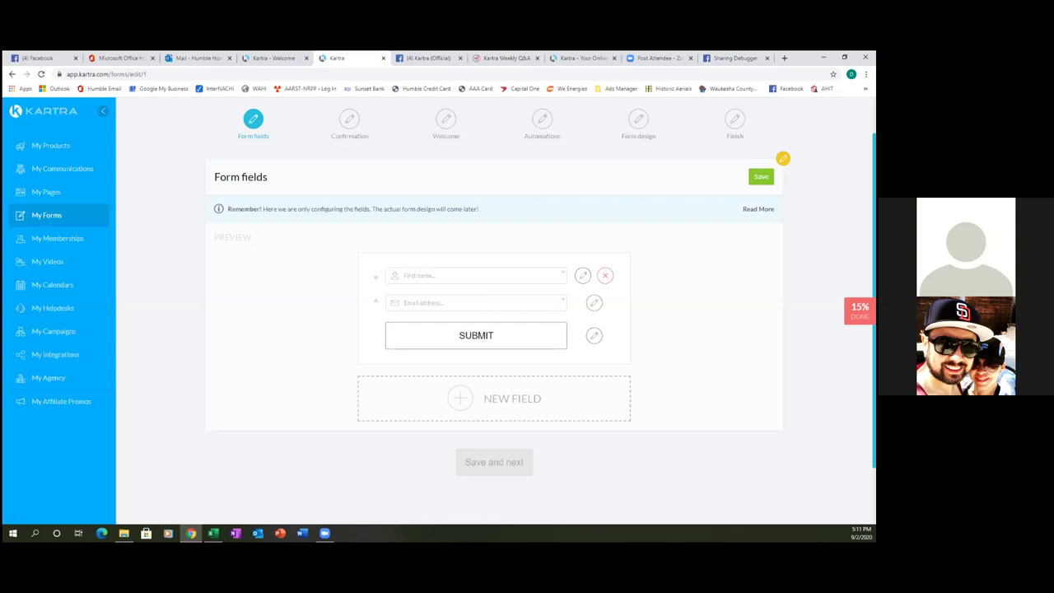
# Save the form with the first name and email fields, and save Single opt-in as the confirmation type.
pyautogui.click(761, 176)
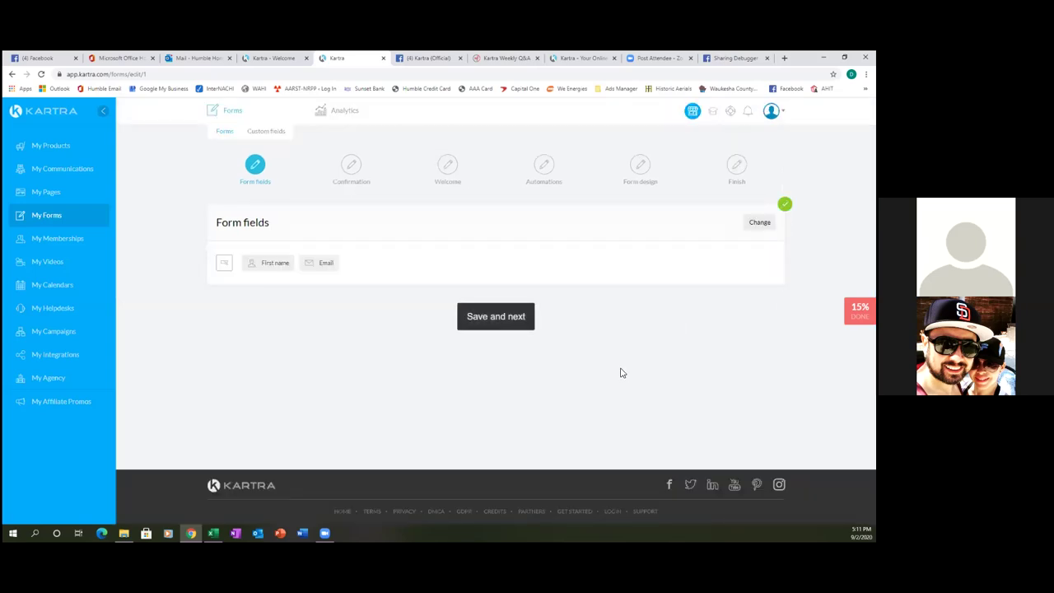
pyautogui.click(503, 321)
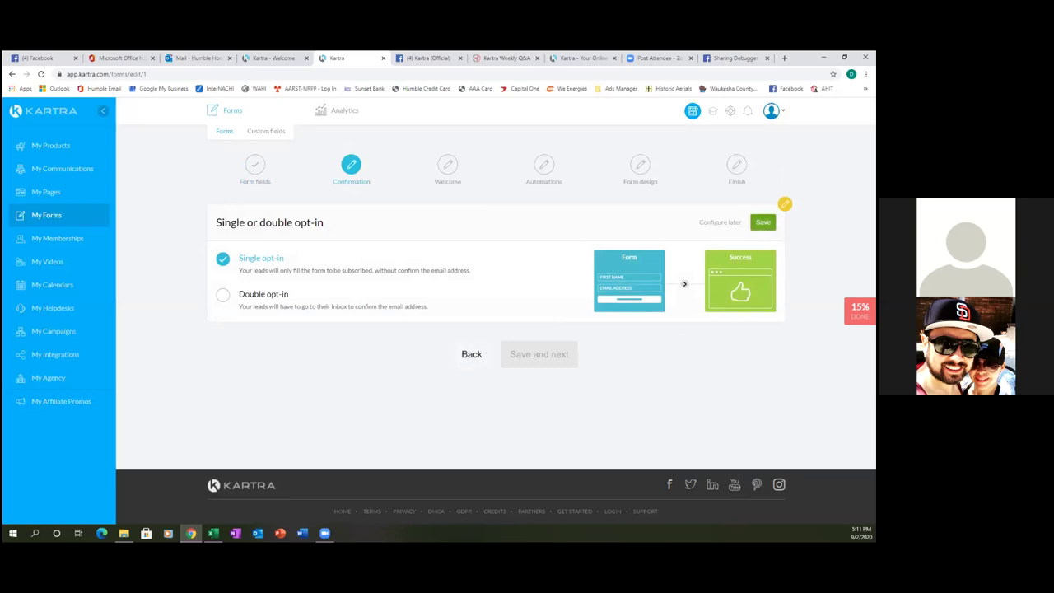
pyautogui.click(763, 223)
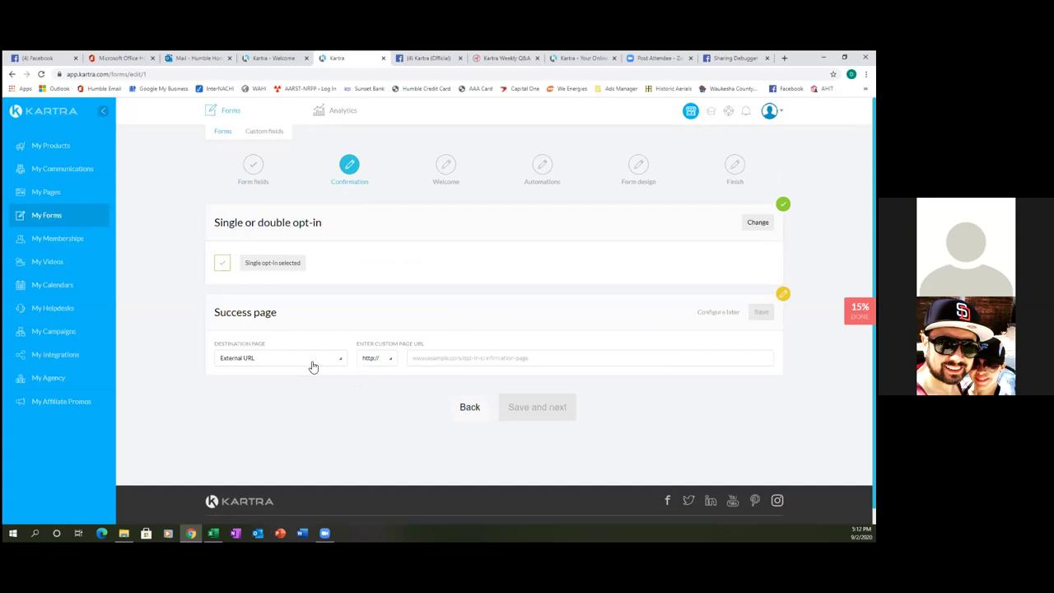
# Set the success page to the Kartra page "Thank You Page" under no site in particular, and continue without a welcome message.
pyautogui.click(344, 363)
pyautogui.click(254, 399)
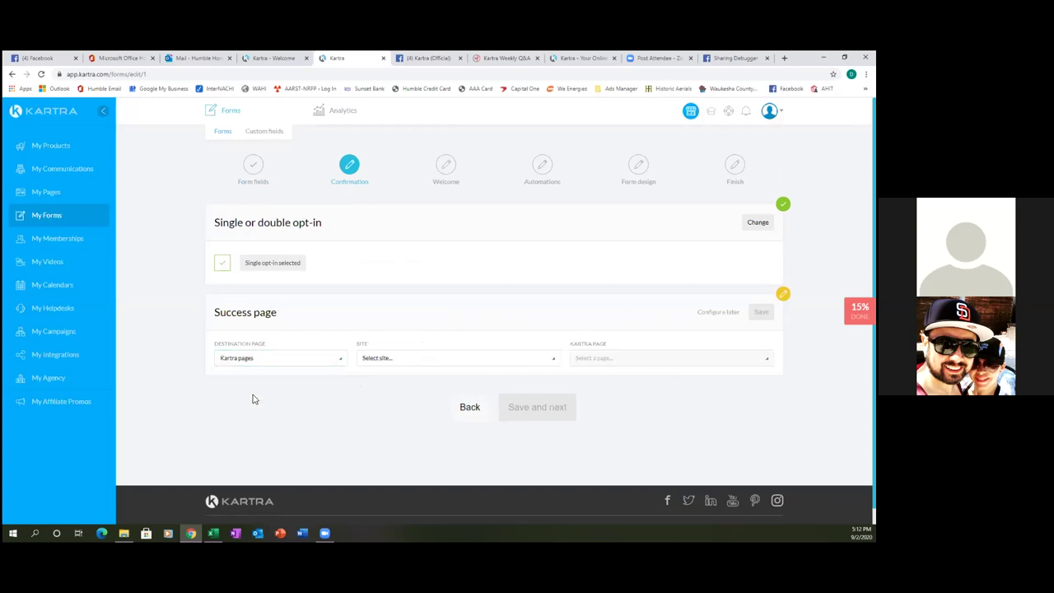
pyautogui.click(556, 364)
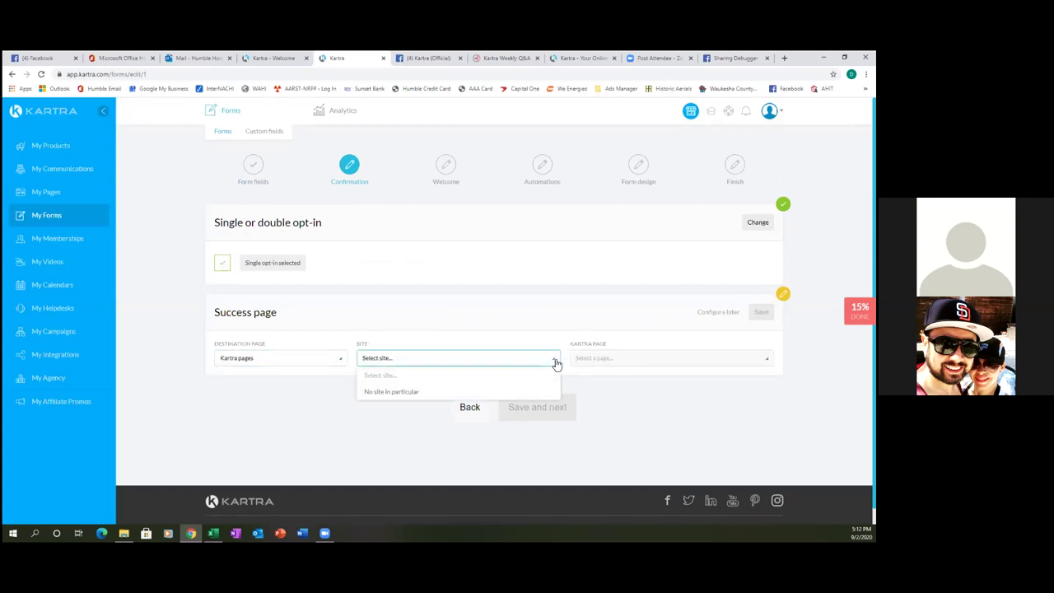
pyautogui.click(404, 393)
pyautogui.click(692, 362)
pyautogui.click(609, 409)
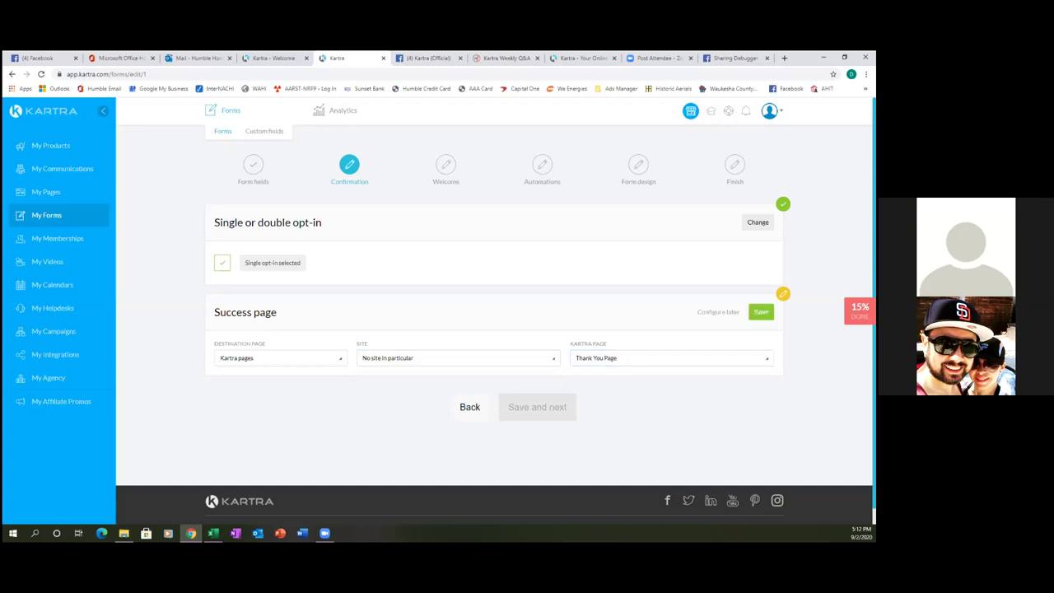
pyautogui.click(761, 312)
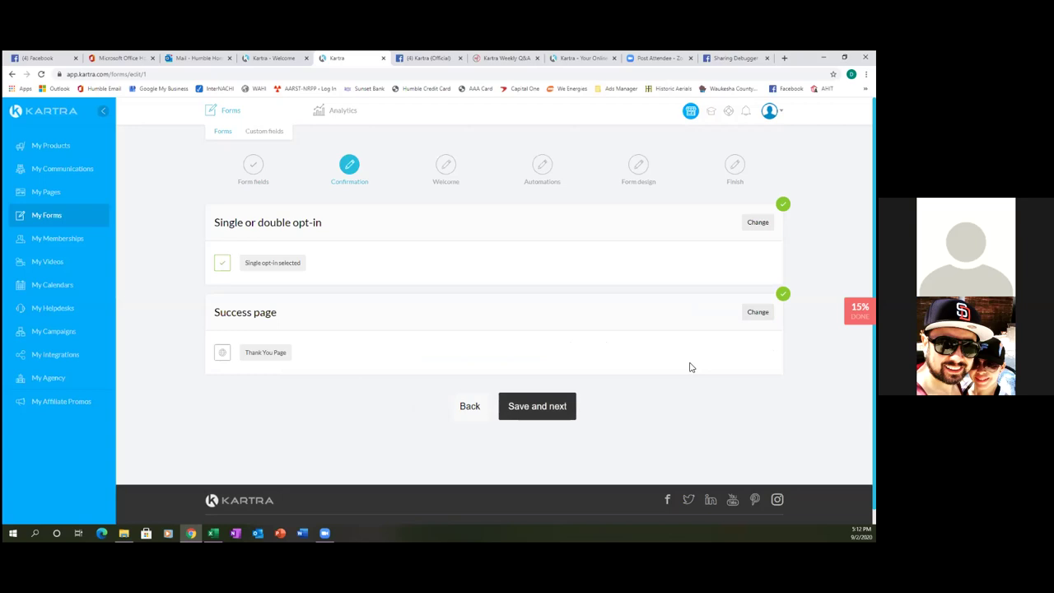
pyautogui.click(536, 411)
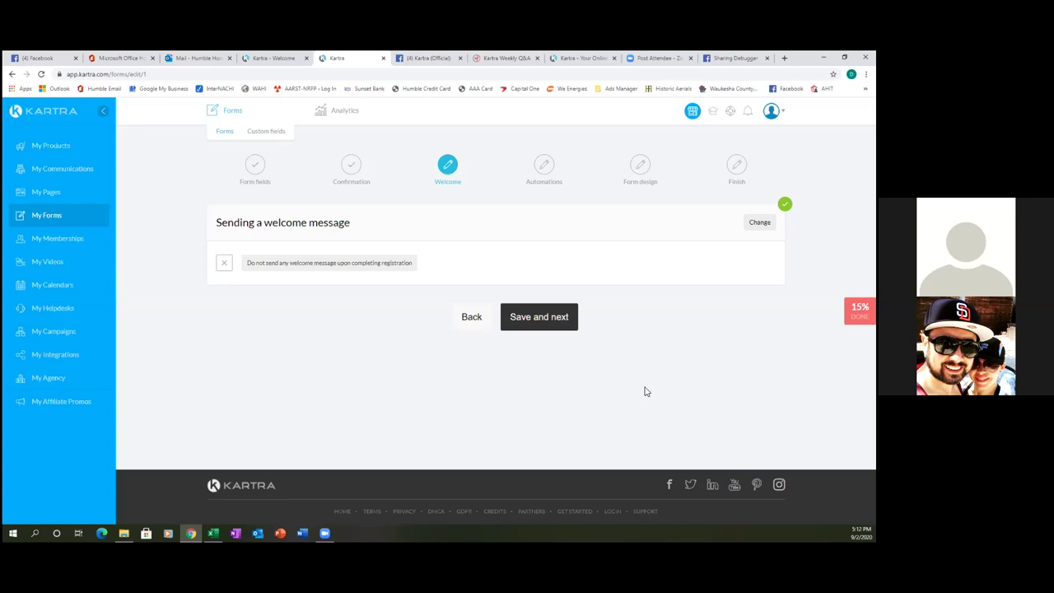
pyautogui.click(535, 327)
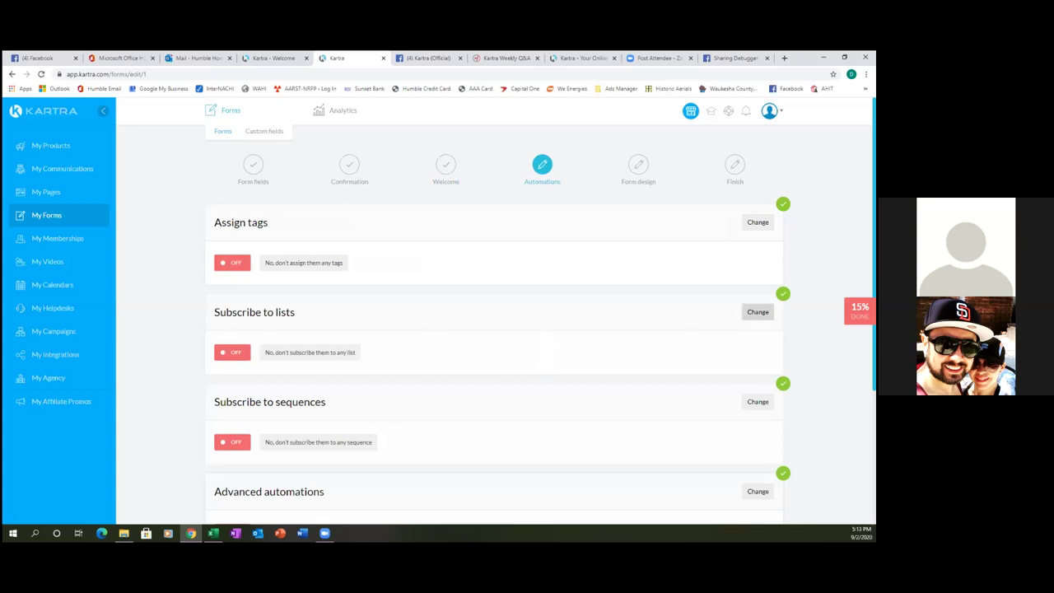
# Turn on subscribing leads to a list in the form's automations.
pyautogui.click(758, 312)
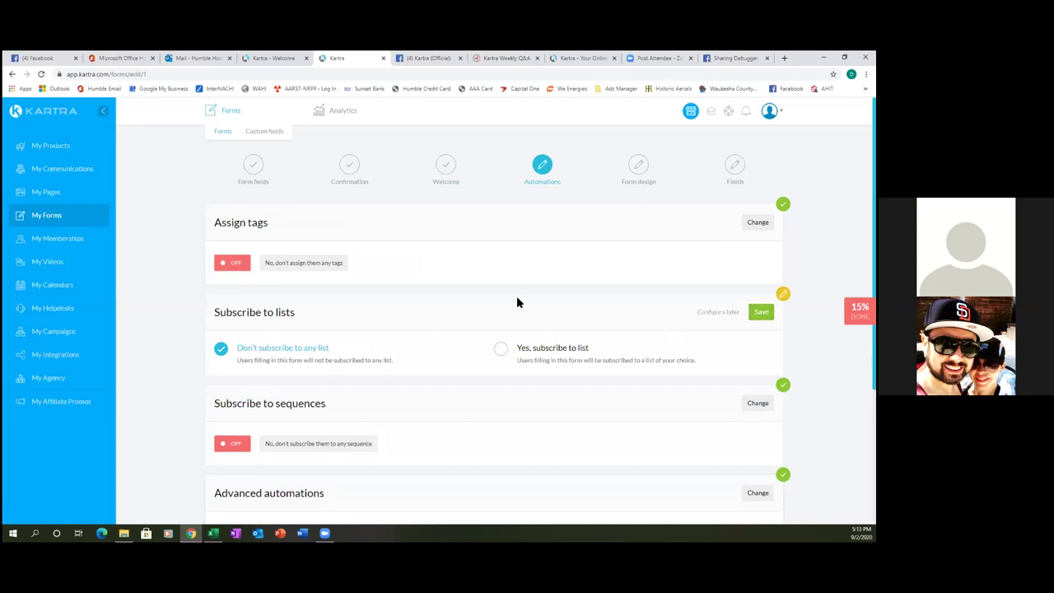
pyautogui.click(501, 350)
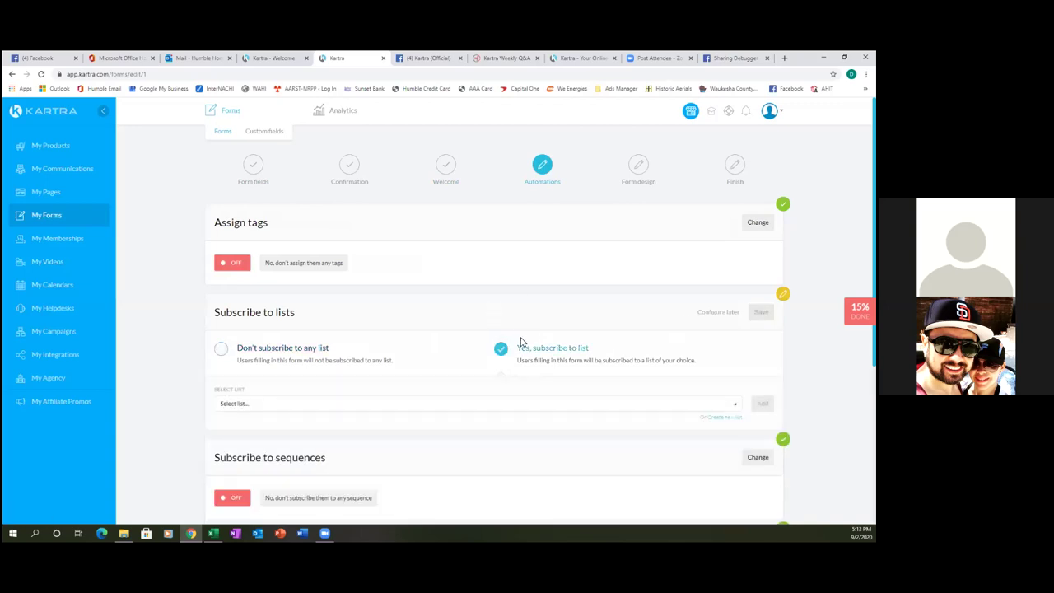
pyautogui.scroll(-1, 573, 319)
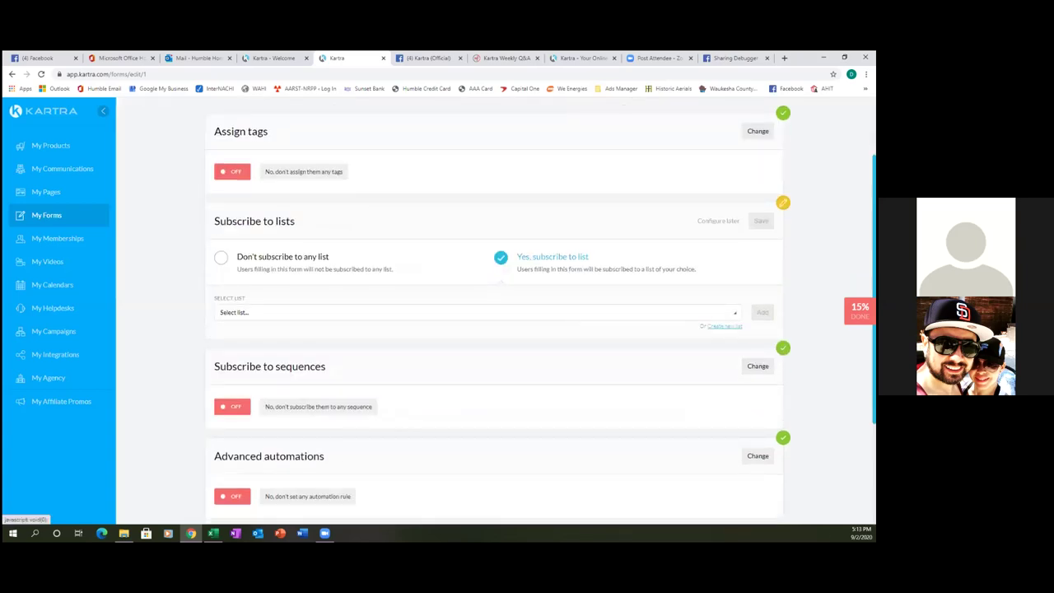
# Create a new list named "Home Inspection Guide Leads" with the public description "Thank you for downloading my home inspection guide".
pyautogui.click(705, 302)
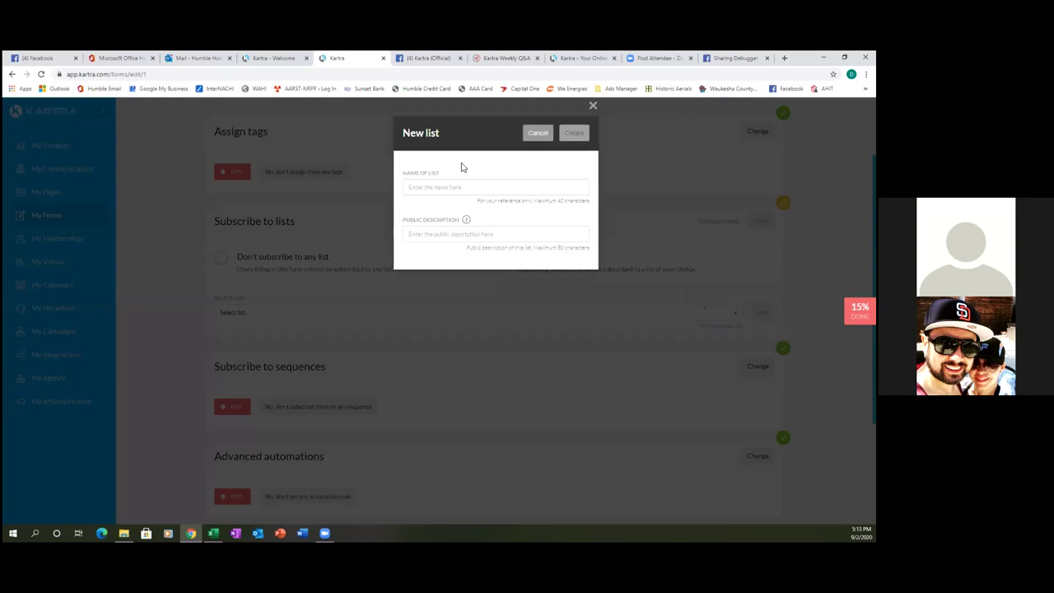
pyautogui.click(459, 190)
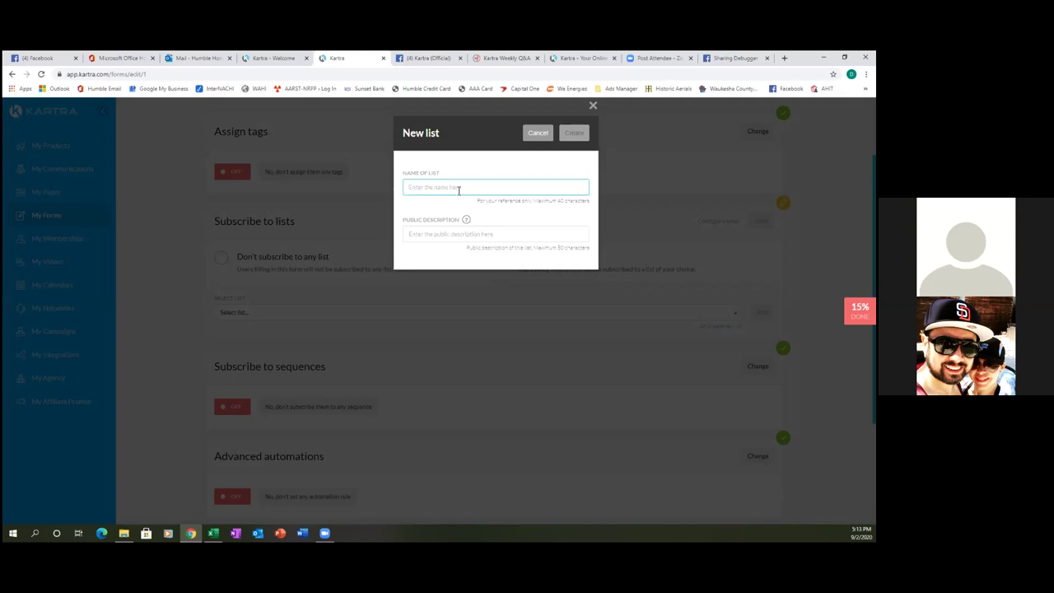
pyautogui.write('Home Inspec')
pyautogui.write('tion Gi')
pyautogui.write('ide Lis')
pyautogui.press('BackSpace')
pyautogui.press('BackSpace')
pyautogui.write('eads')
pyautogui.click(449, 219)
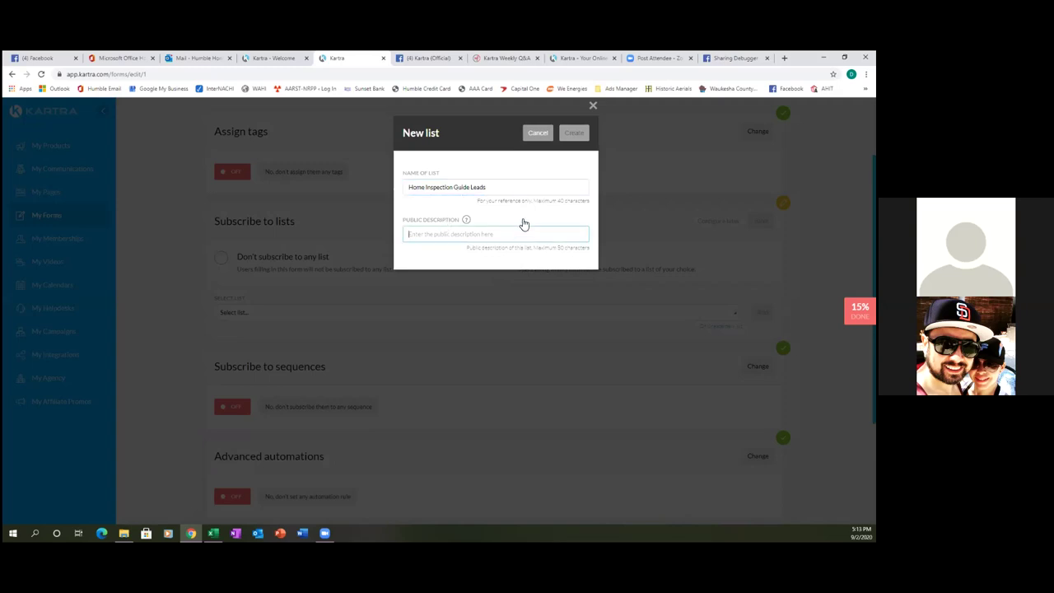
pyautogui.write('Thank you for downloading my home inspection guide')
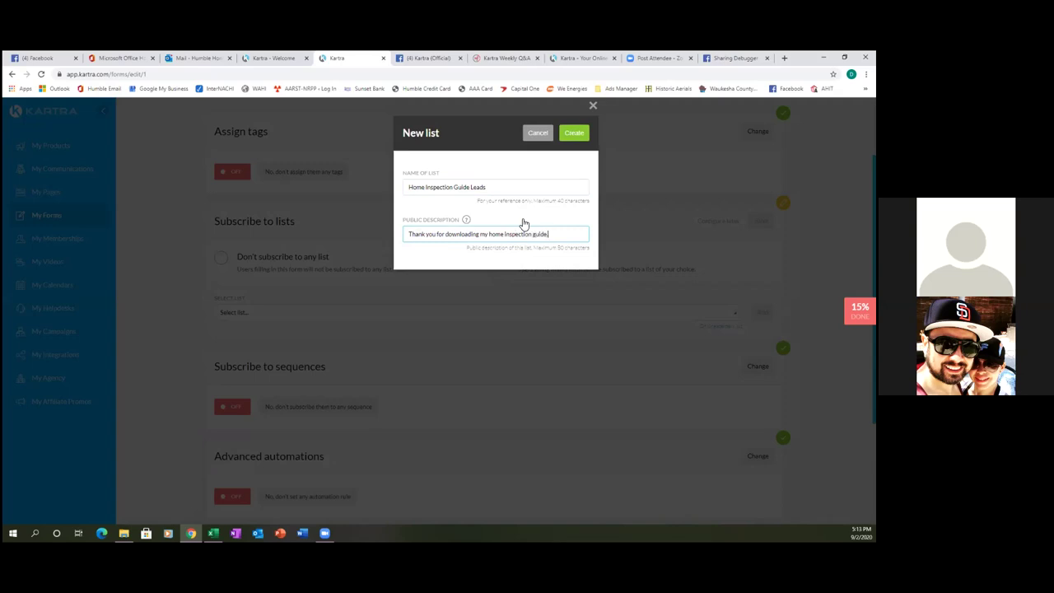
pyautogui.write('.')
pyautogui.click(572, 135)
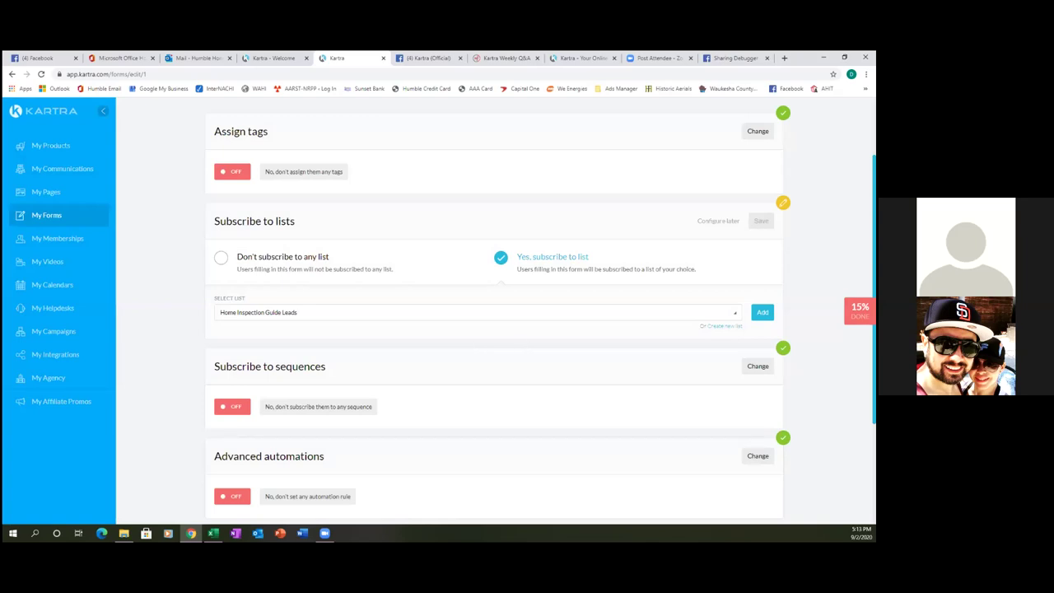
# Add the Home Inspection Guide Leads list to the form's list subscriptions and save the automations.
pyautogui.click(762, 312)
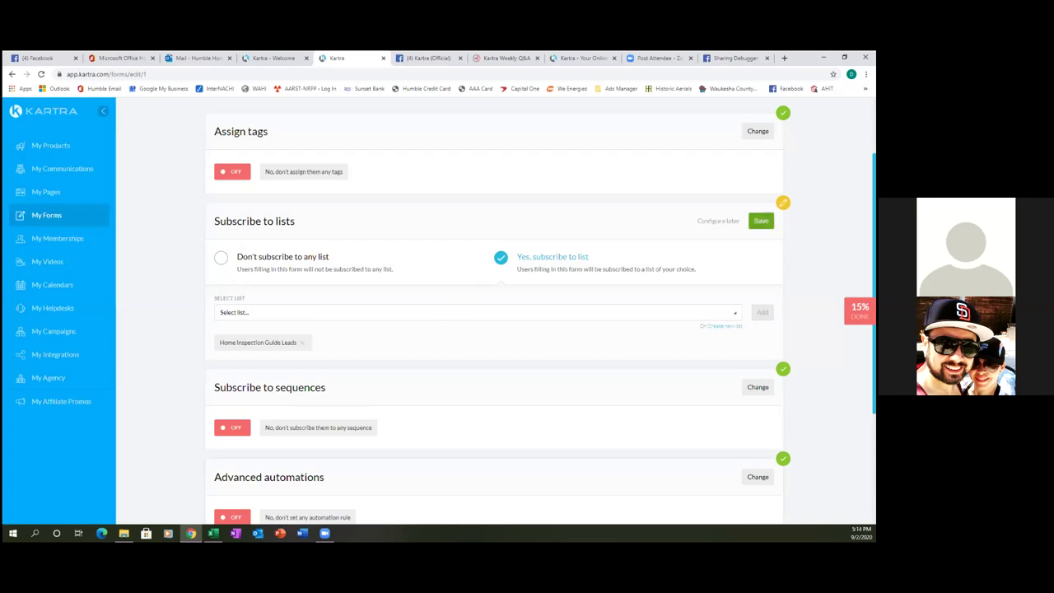
pyautogui.click(761, 221)
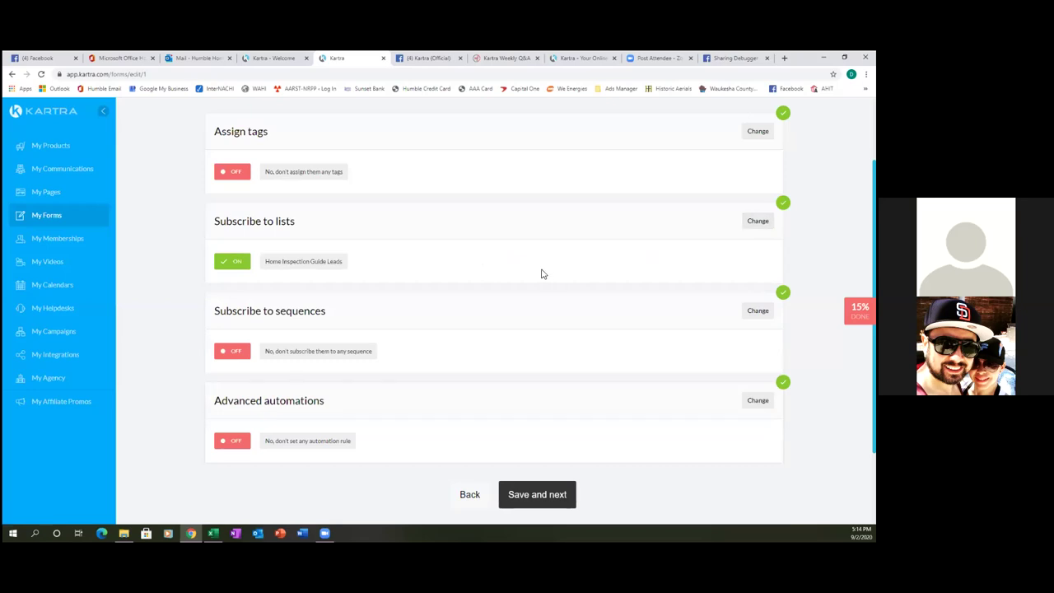
pyautogui.scroll(-1, 541, 273)
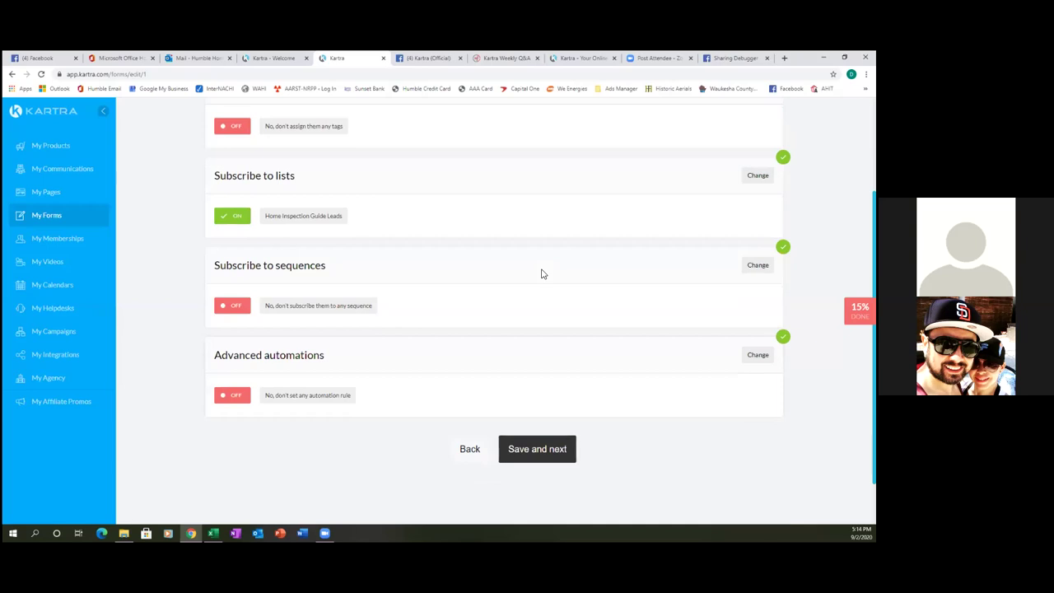
pyautogui.click(546, 453)
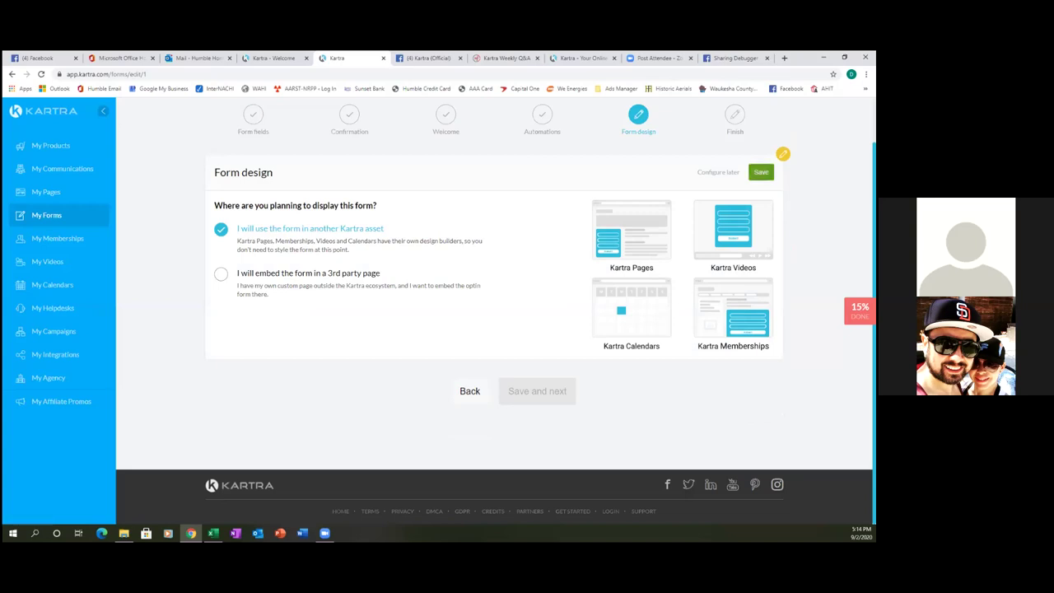
# Save the form design for use in another Kartra asset and finish the form setup.
pyautogui.click(761, 171)
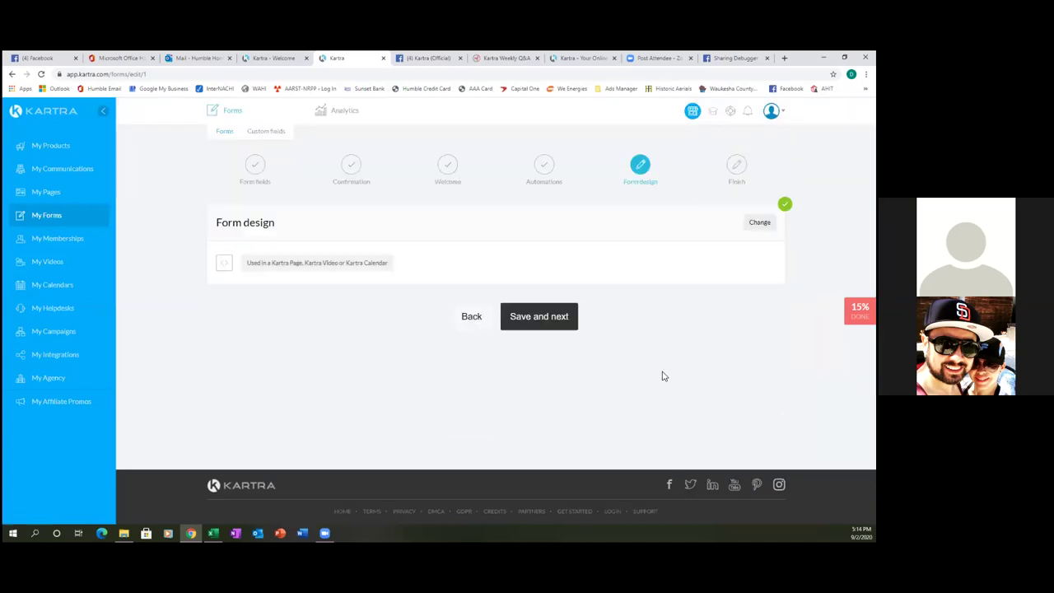
pyautogui.click(555, 321)
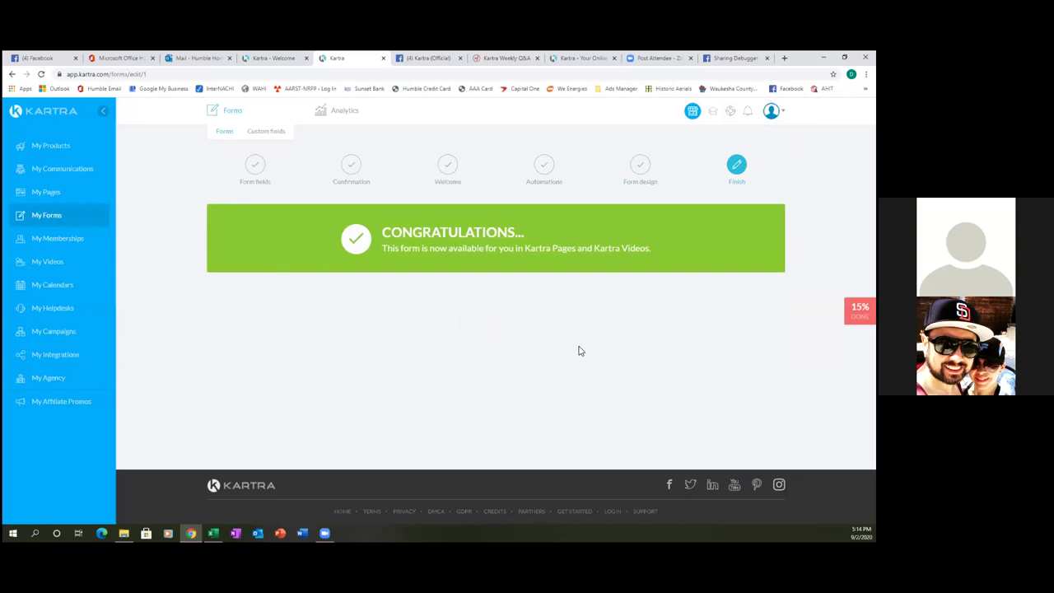
# Open the Landing Page from the pages list in the page editor, keeping its name, category and site.
pyautogui.click(54, 193)
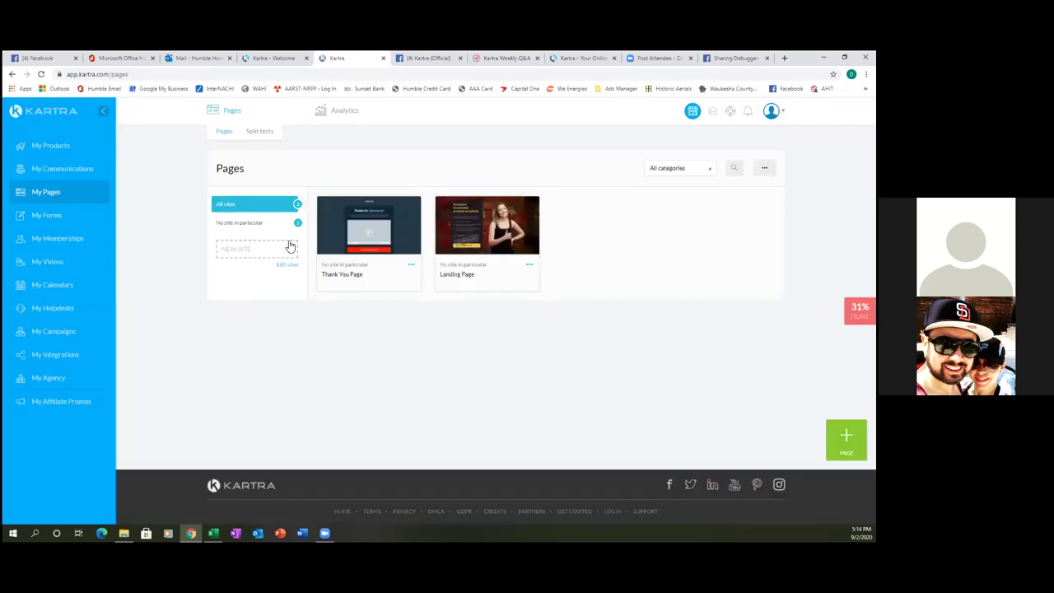
pyautogui.click(530, 266)
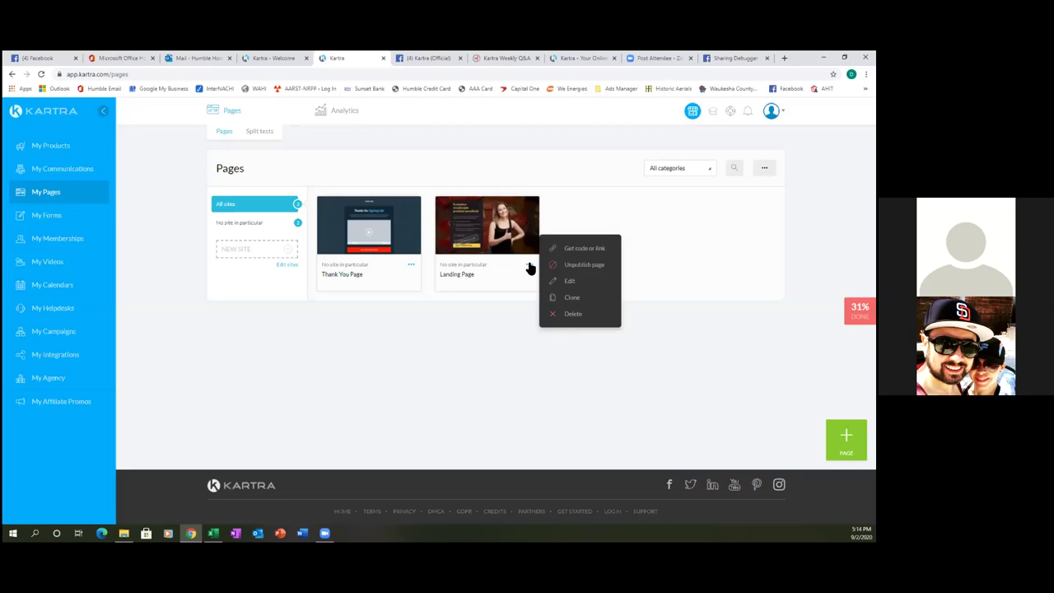
pyautogui.click(569, 281)
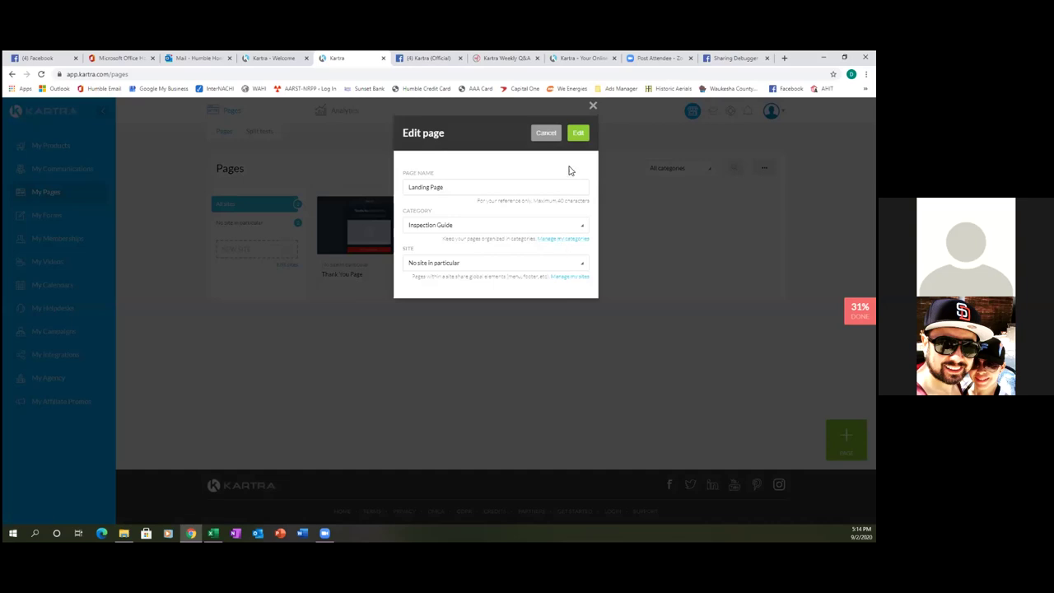
pyautogui.click(578, 133)
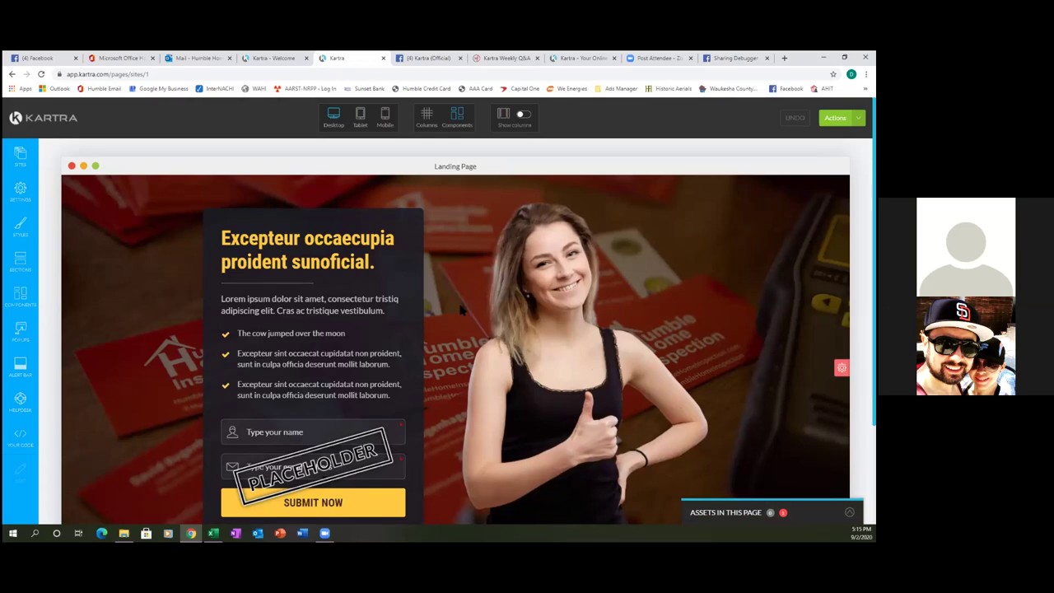
# Try connecting the landing page's placeholder form to the Landing Page Form opt-in, and undo the change.
pyautogui.moveTo(343, 448)
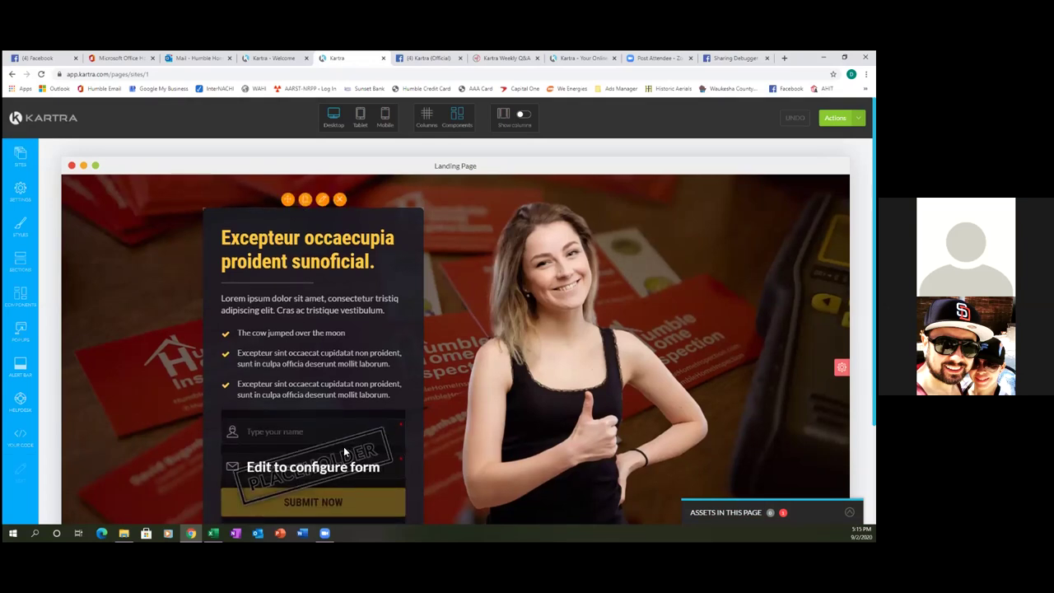
pyautogui.scroll(-1, 344, 446)
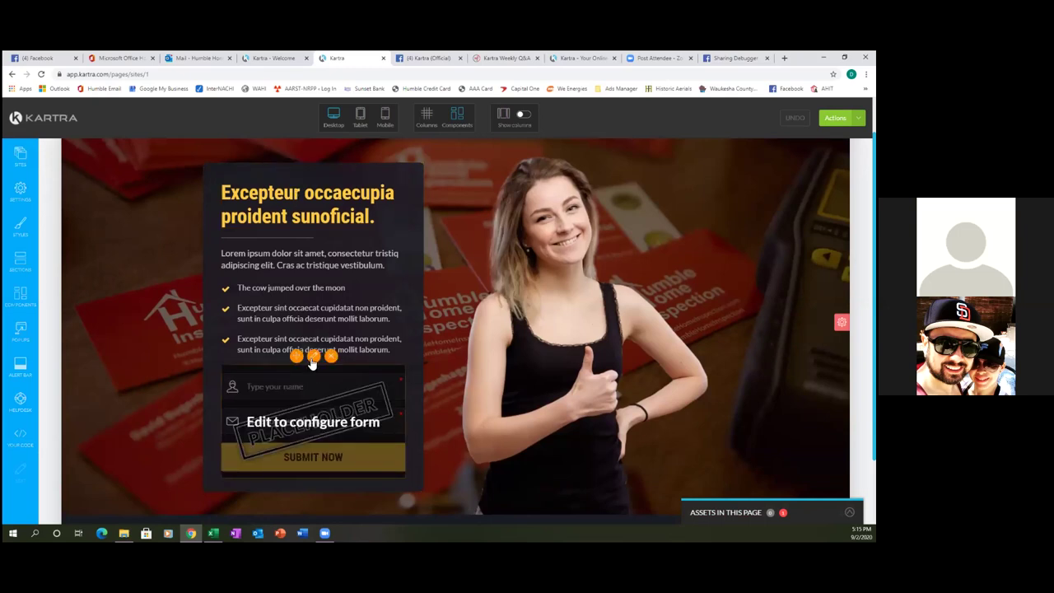
pyautogui.click(312, 359)
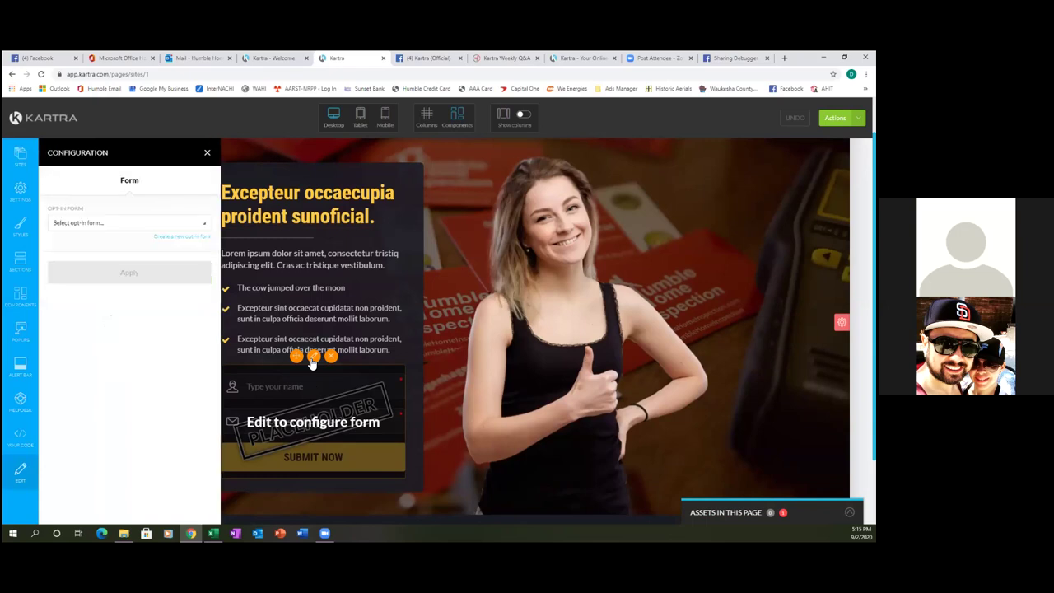
pyautogui.click(204, 224)
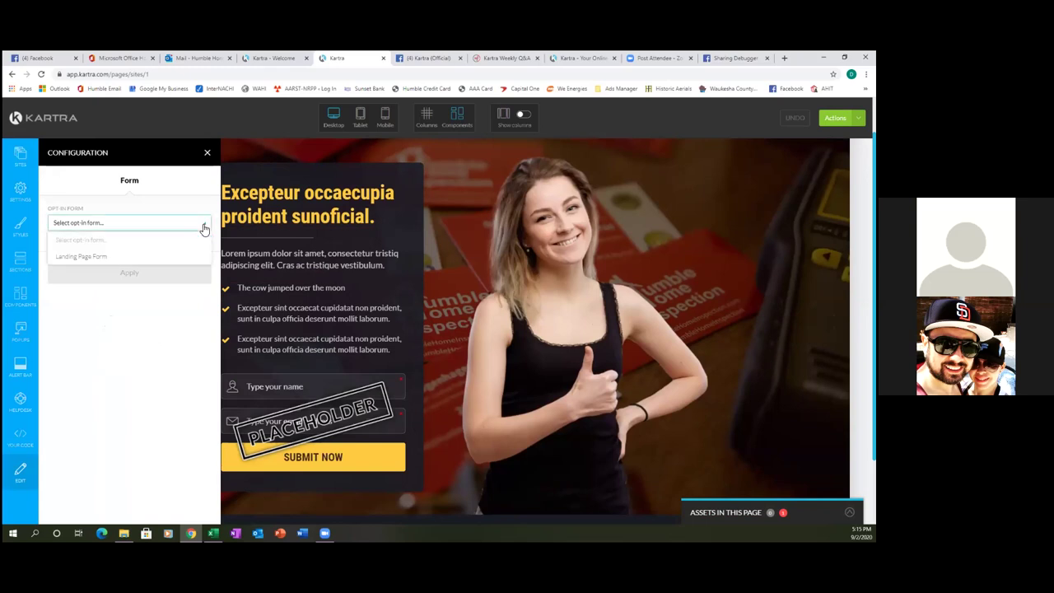
pyautogui.click(96, 258)
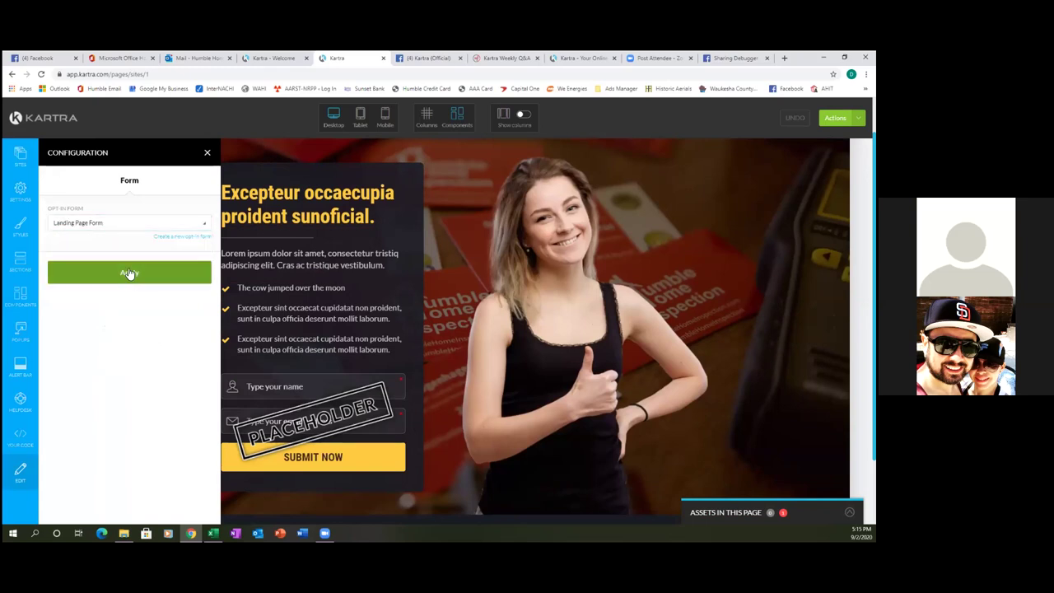
pyautogui.click(129, 273)
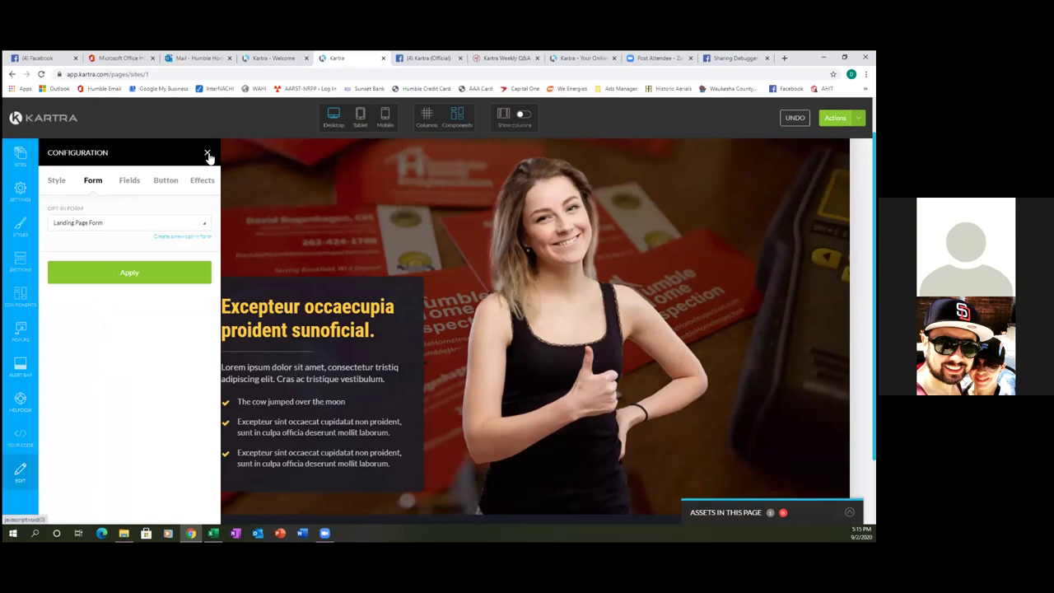
pyautogui.click(208, 154)
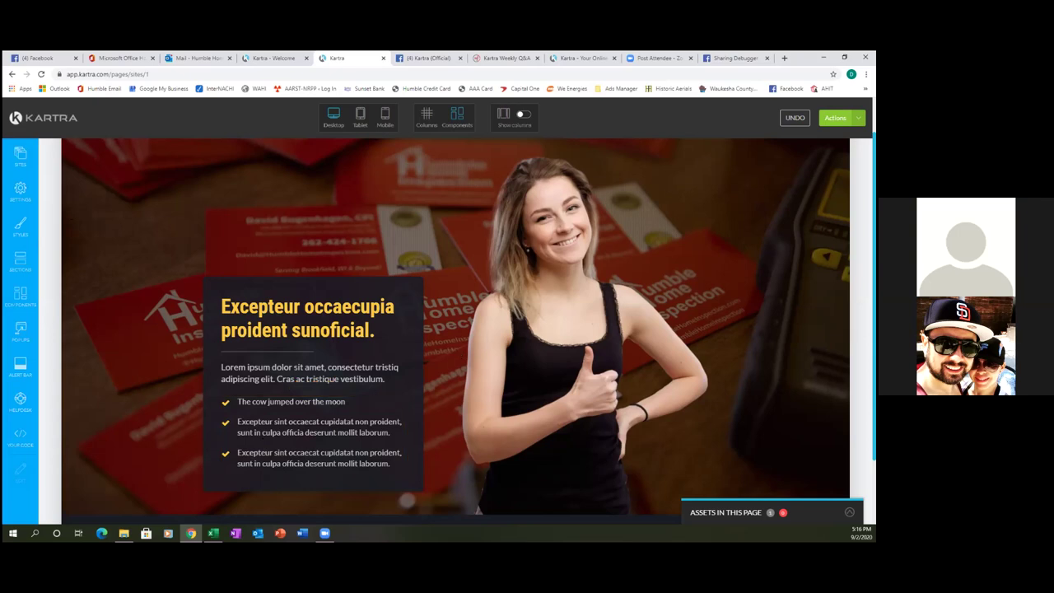
pyautogui.click(795, 118)
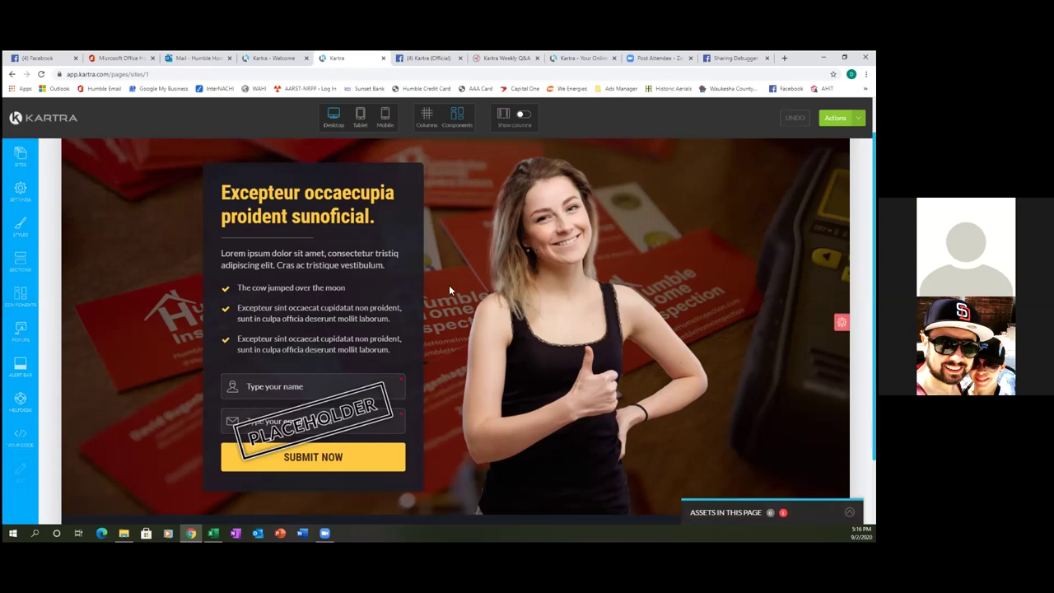
# Connect the landing page's placeholder form to the Landing Page Form opt-in and apply its existing button settings.
pyautogui.moveTo(316, 409)
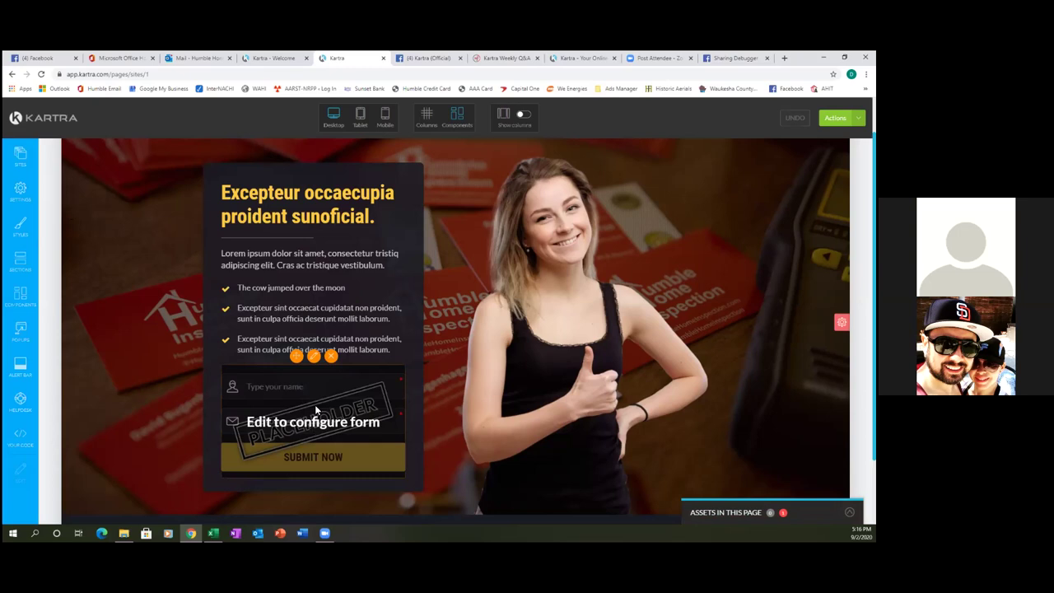
pyautogui.click(313, 363)
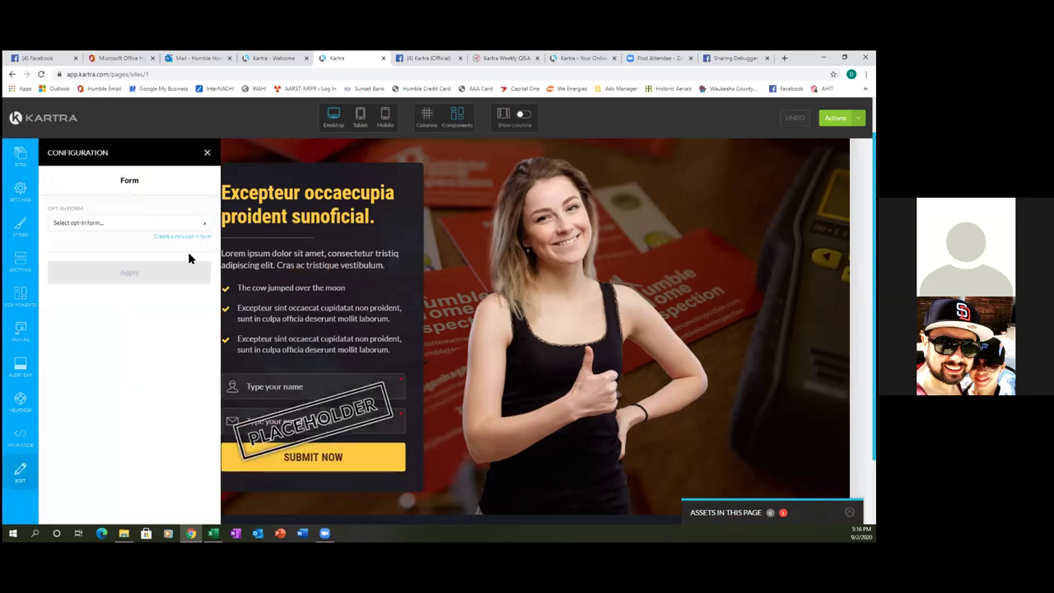
pyautogui.click(203, 223)
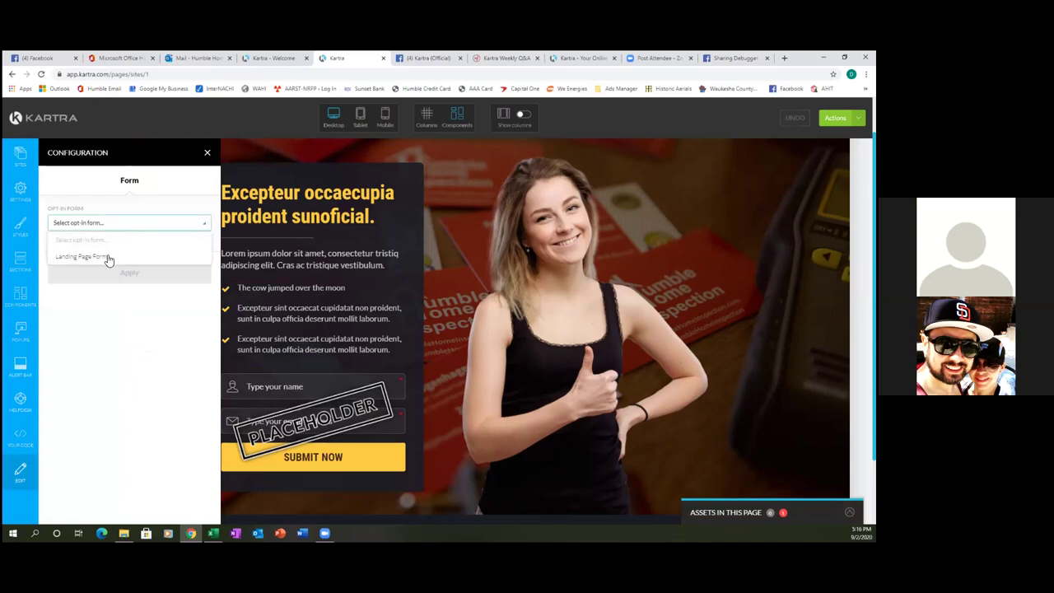
pyautogui.click(106, 257)
pyautogui.click(118, 278)
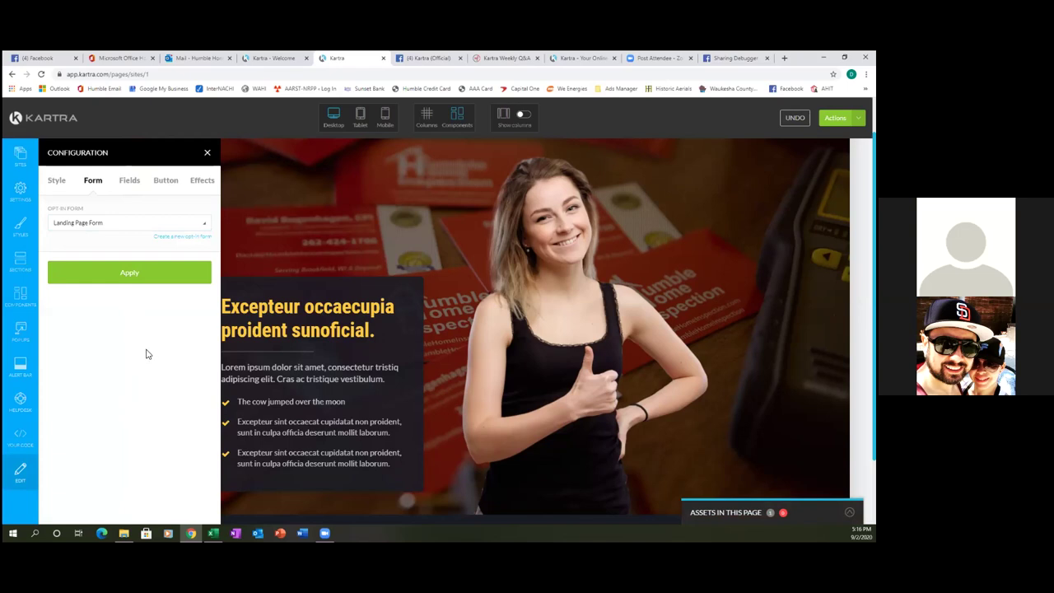
pyautogui.scroll(-1, 320, 389)
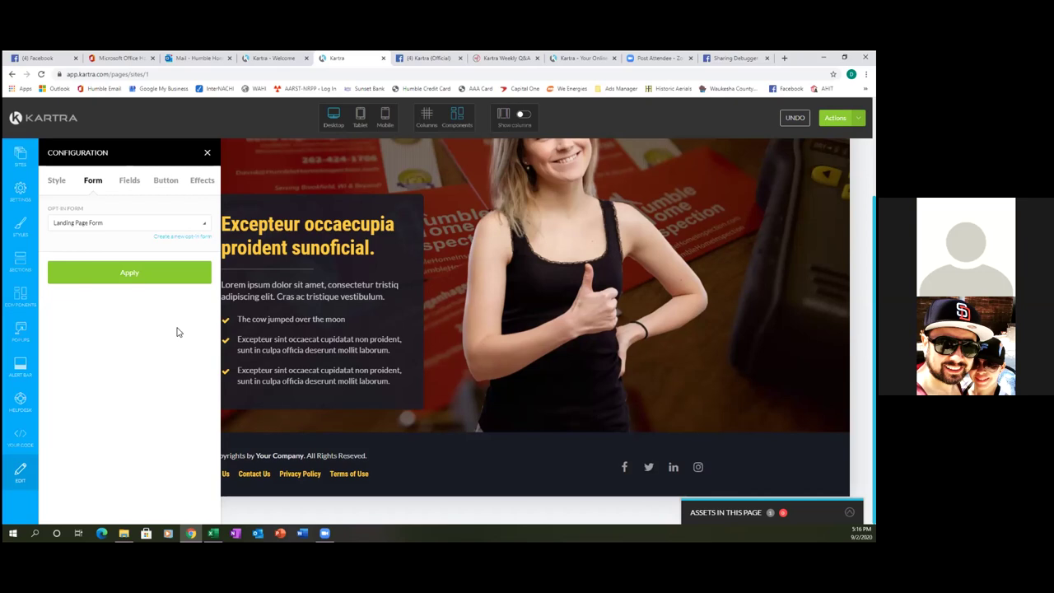
pyautogui.click(170, 184)
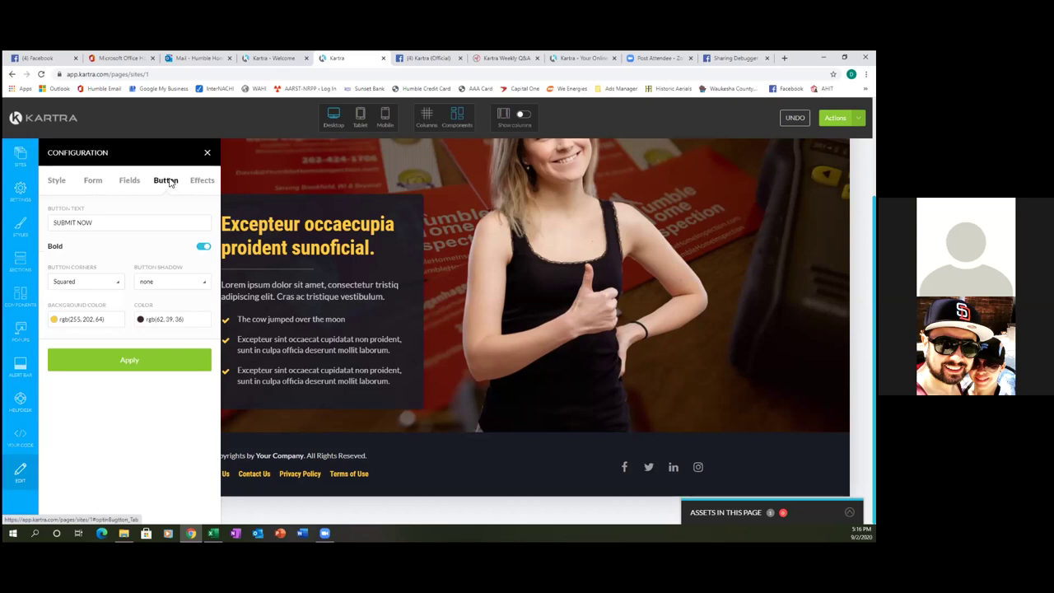
pyautogui.click(134, 359)
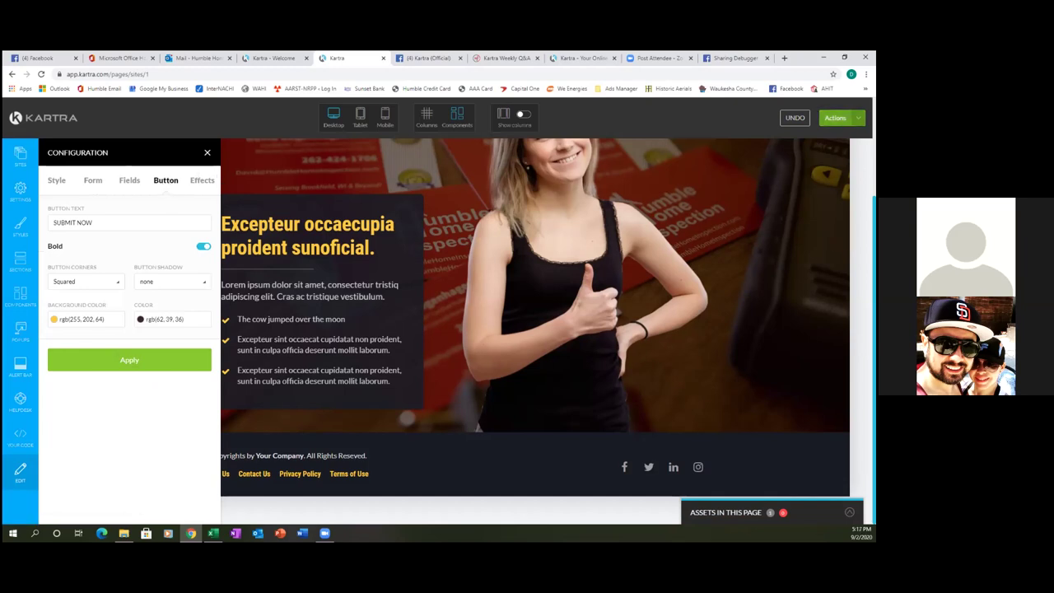
# Save the landing page's progress and publish it live with a direct page link.
pyautogui.click(835, 118)
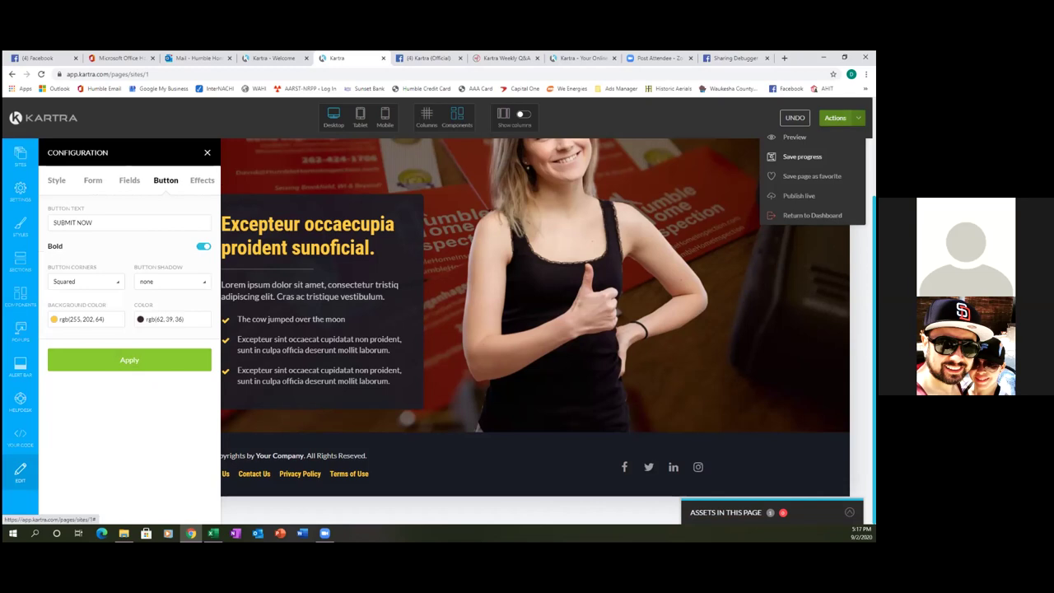
pyautogui.click(802, 157)
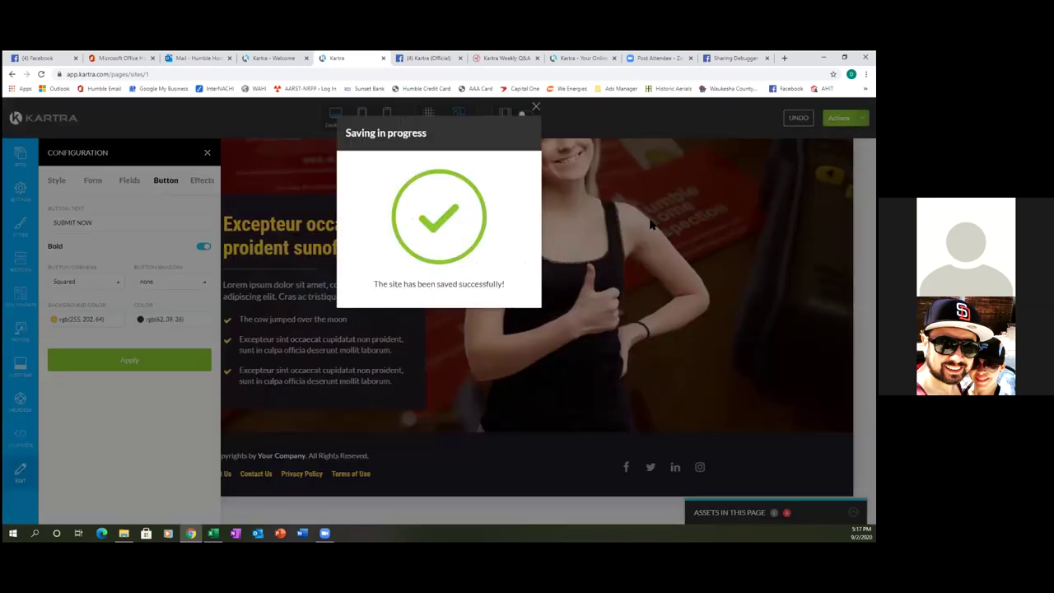
pyautogui.click(535, 108)
pyautogui.click(836, 118)
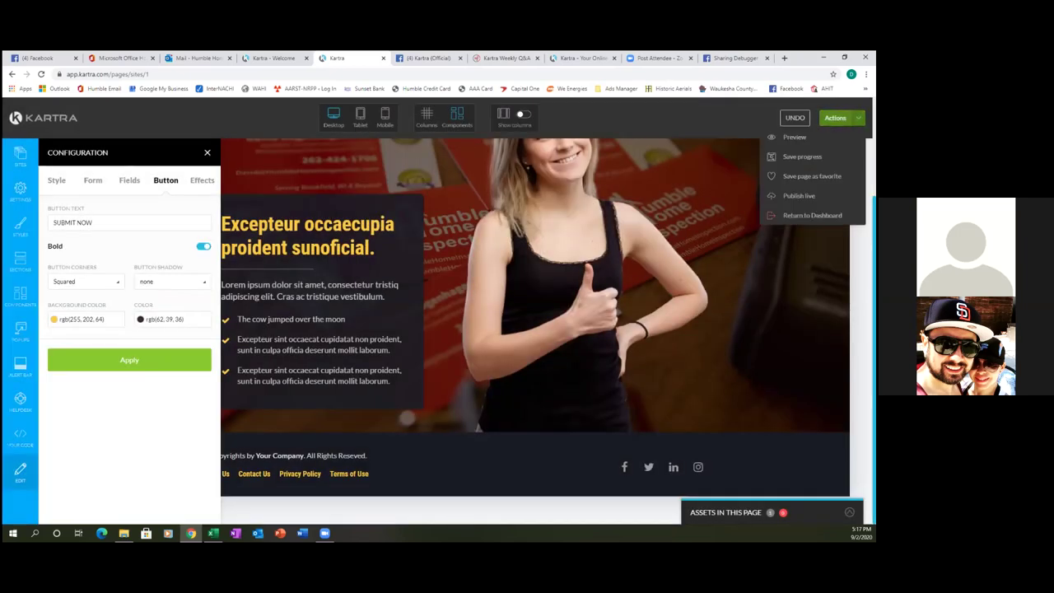
pyautogui.click(798, 195)
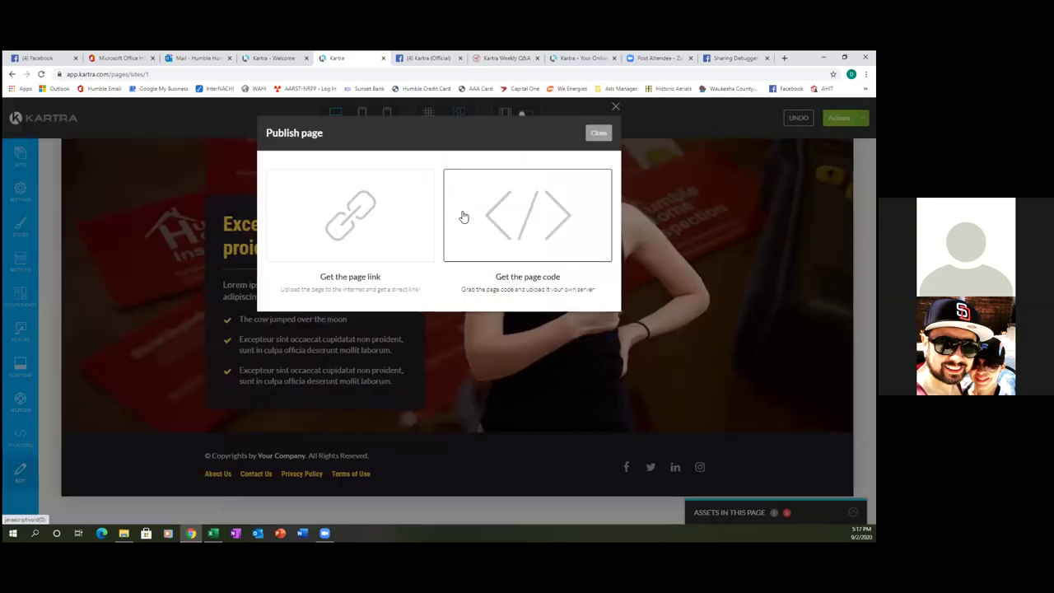
pyautogui.click(368, 215)
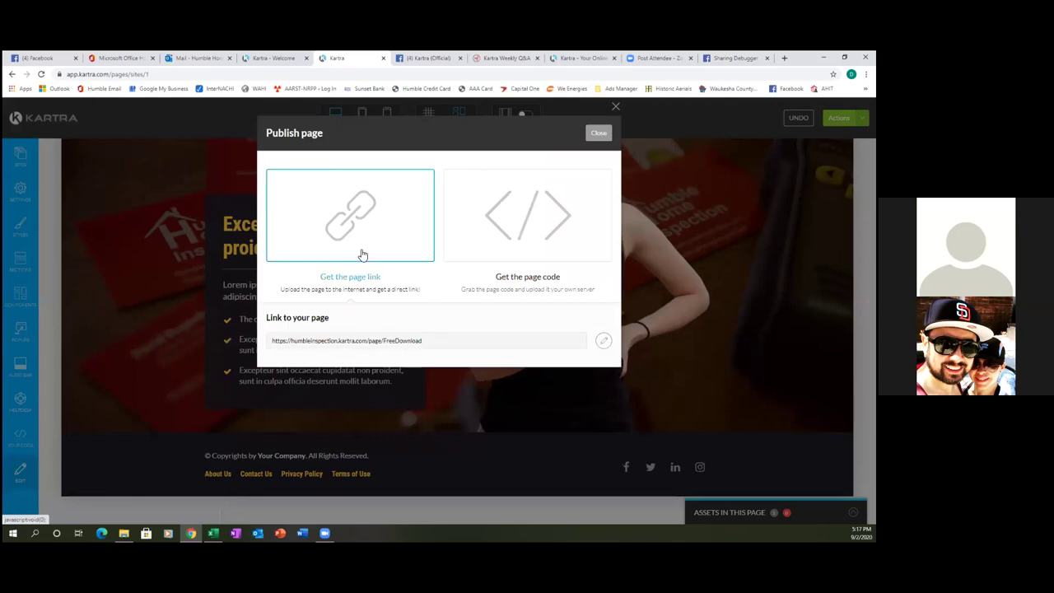
# Copy the published landing page's full link.
pyautogui.doubleClick(363, 341)
pyautogui.doubleClick(412, 341)
pyautogui.tripleClick(427, 343)
pyautogui.hotkey('ctrl', 'c')
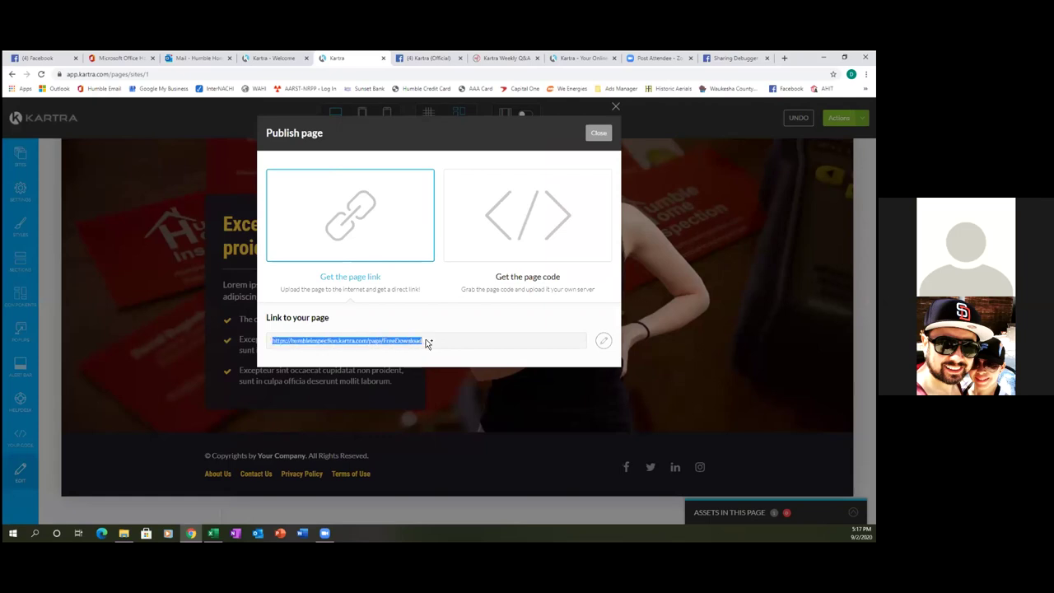
pyautogui.rightClick(410, 345)
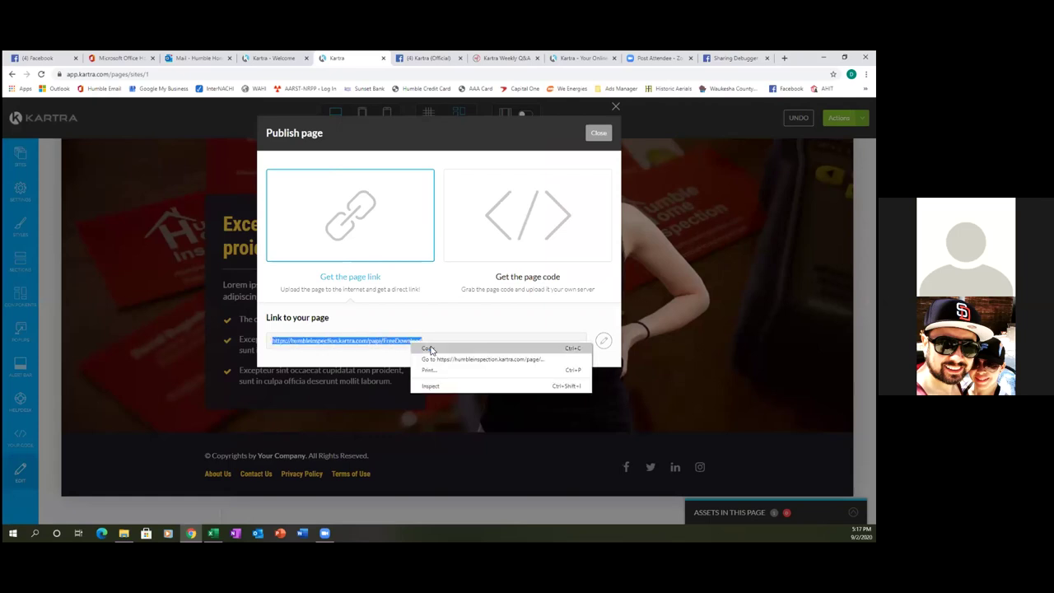
pyautogui.click(430, 348)
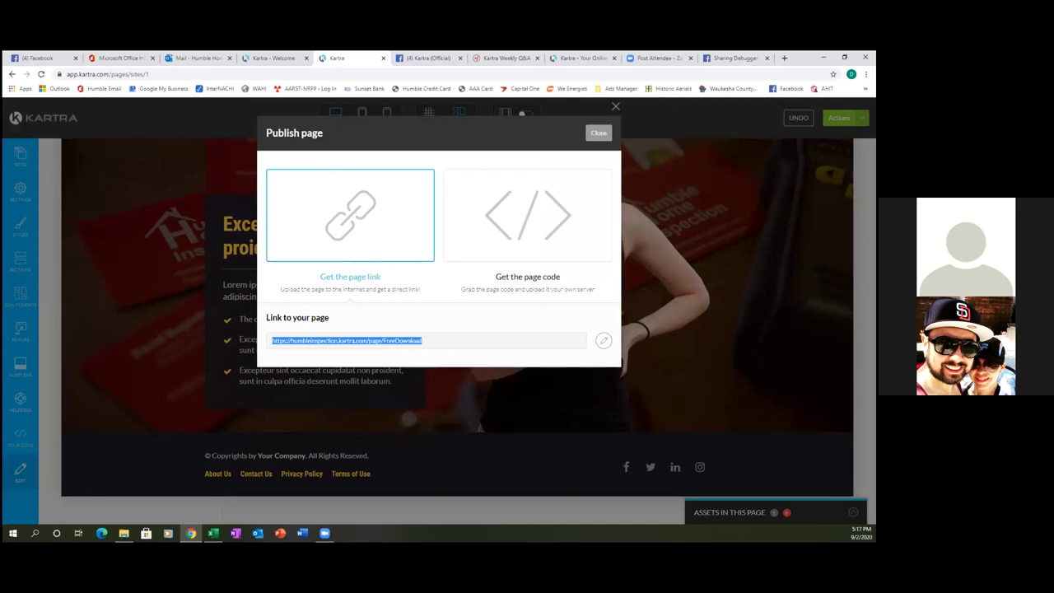
# Open the copied FreeDownload link in a new browser tab and check the live page for the opt-in form.
pyautogui.click(784, 57)
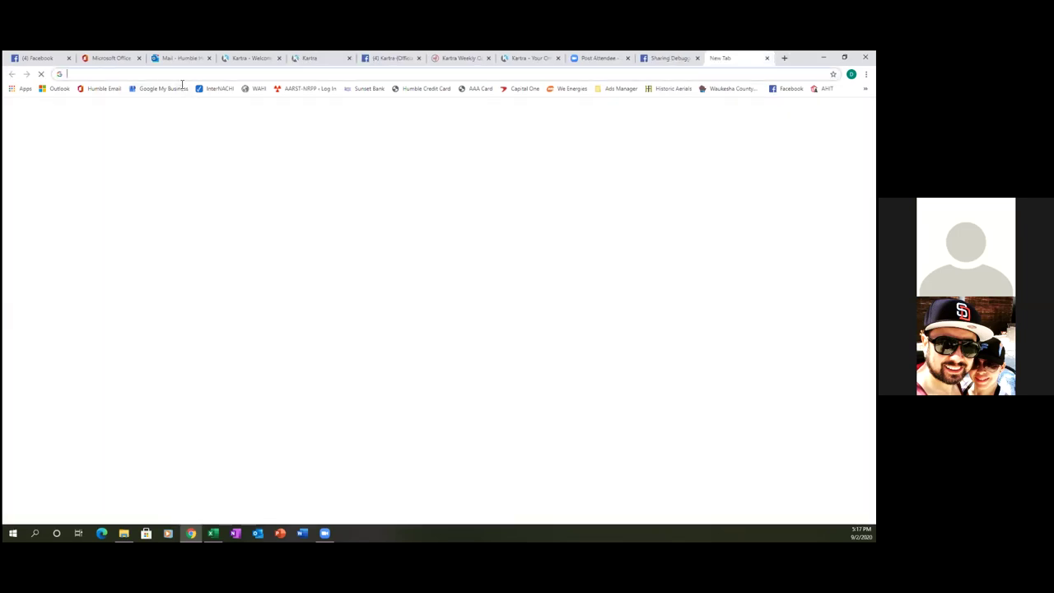
pyautogui.rightClick(191, 74)
pyautogui.click(216, 133)
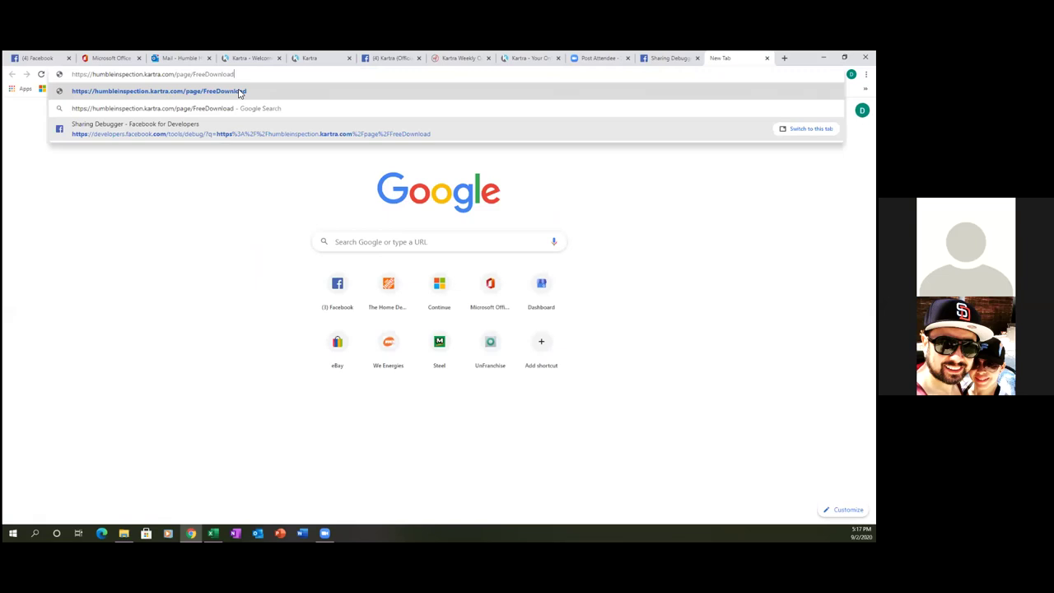
pyautogui.press('Return')
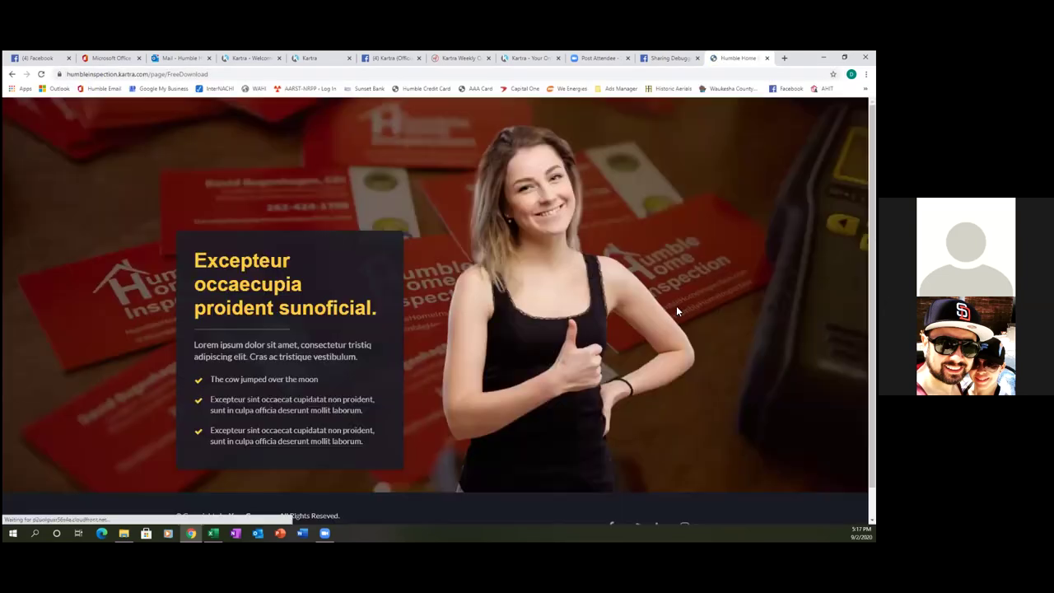
pyautogui.scroll(-1, 676, 310)
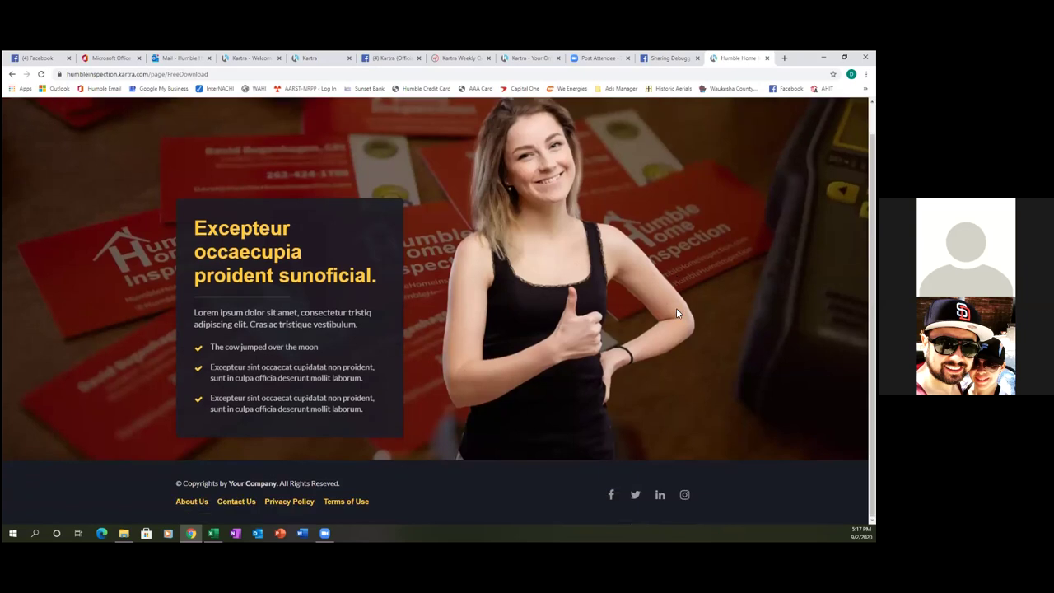
pyautogui.scroll(1, 676, 311)
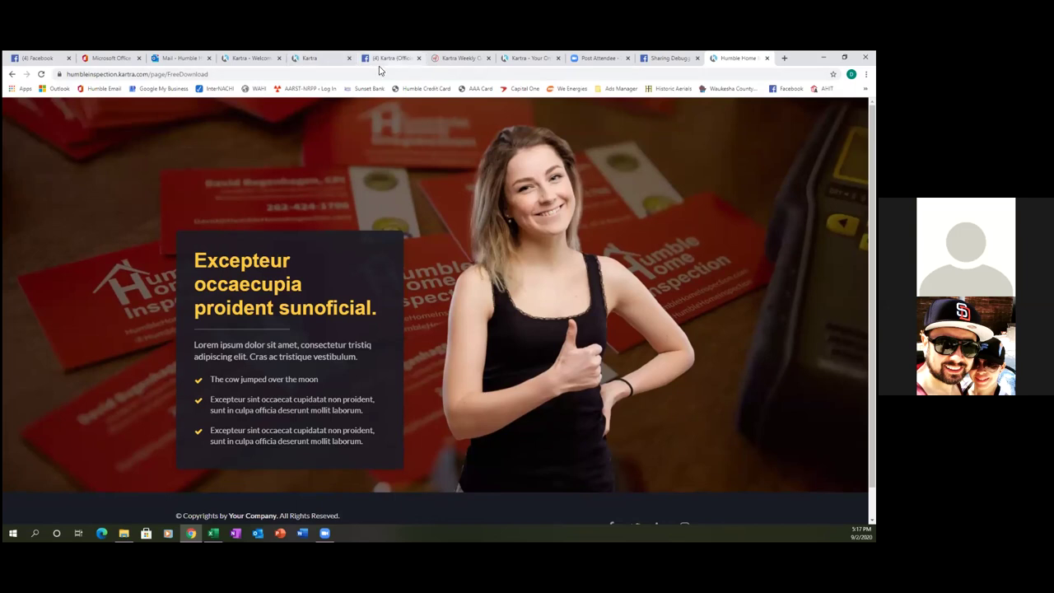
# Return to the Kartra page editor and close the Publish page dialog.
pyautogui.click(242, 59)
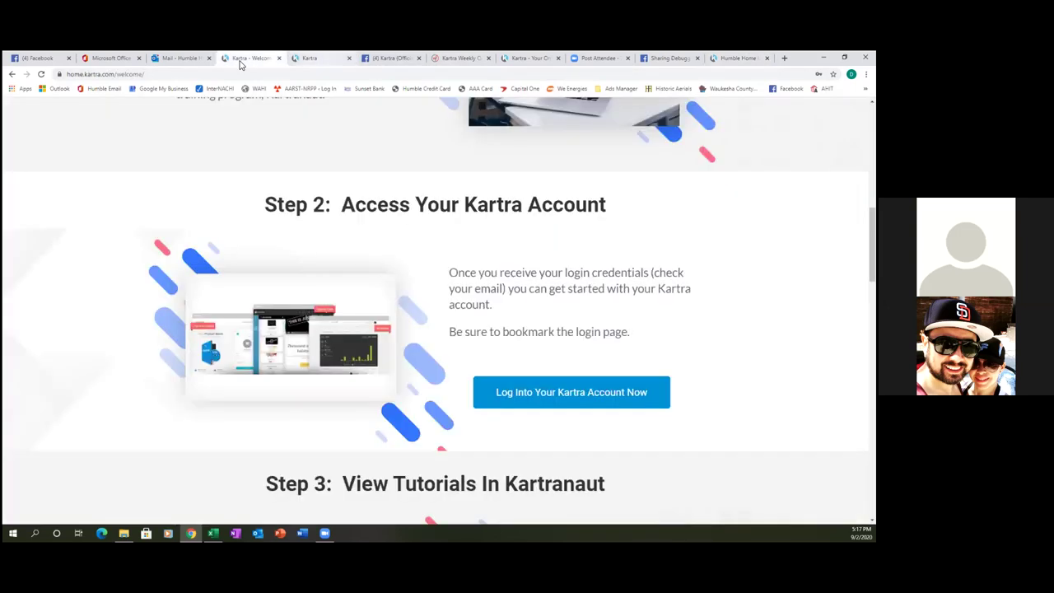
pyautogui.click(309, 58)
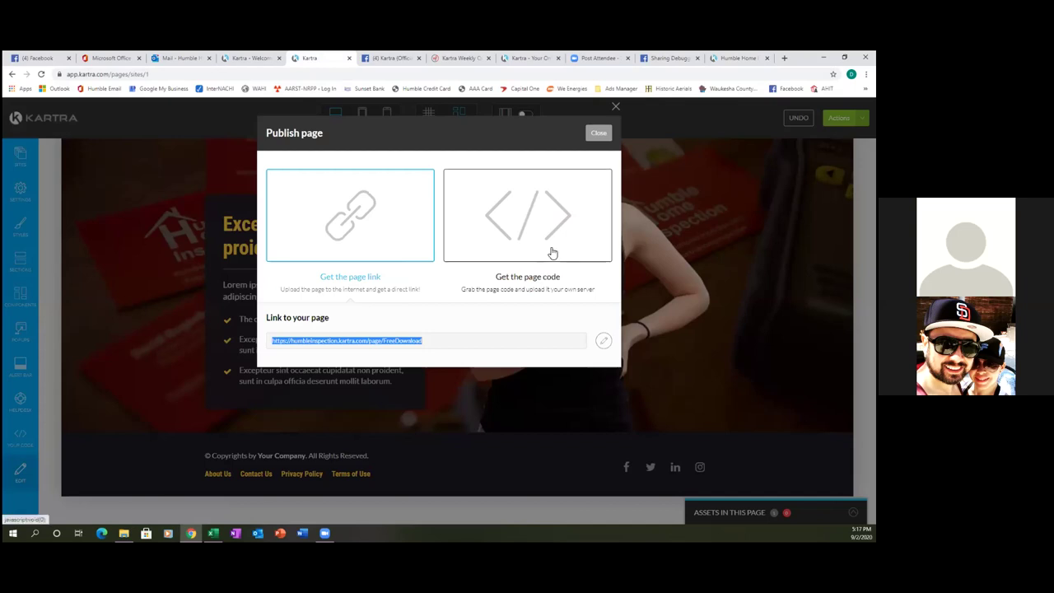
pyautogui.click(597, 134)
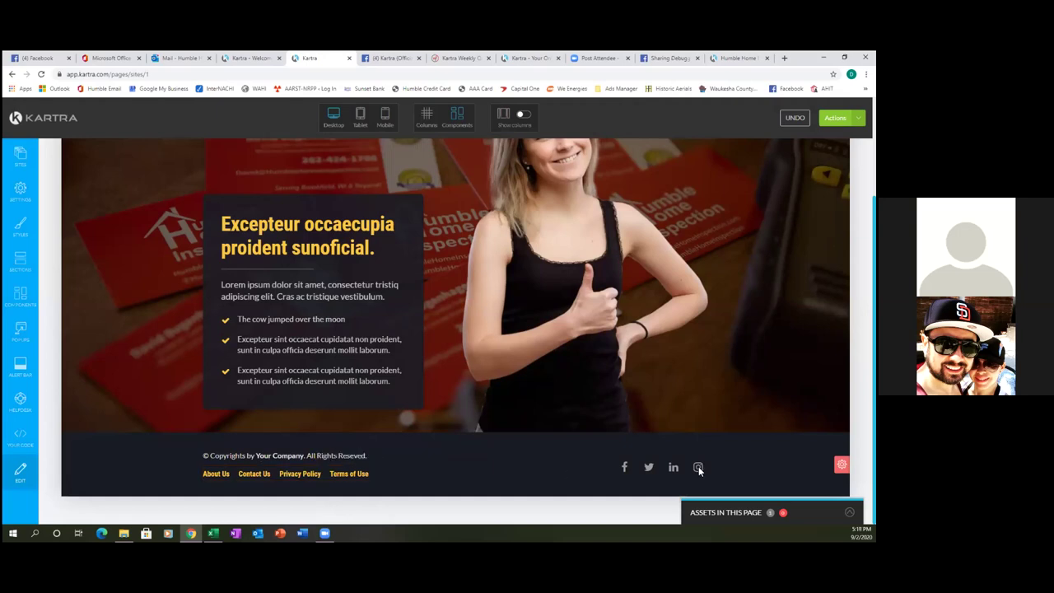
# Set the footer section's top padding and bottom padding to 100 px each and apply both changes.
pyautogui.moveTo(841, 464)
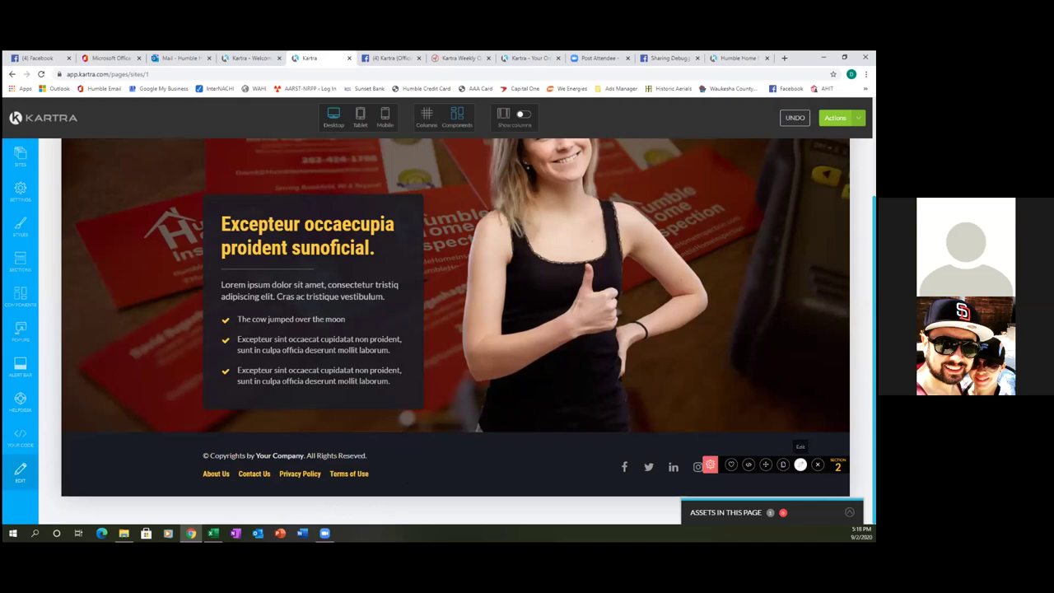
pyautogui.click(799, 465)
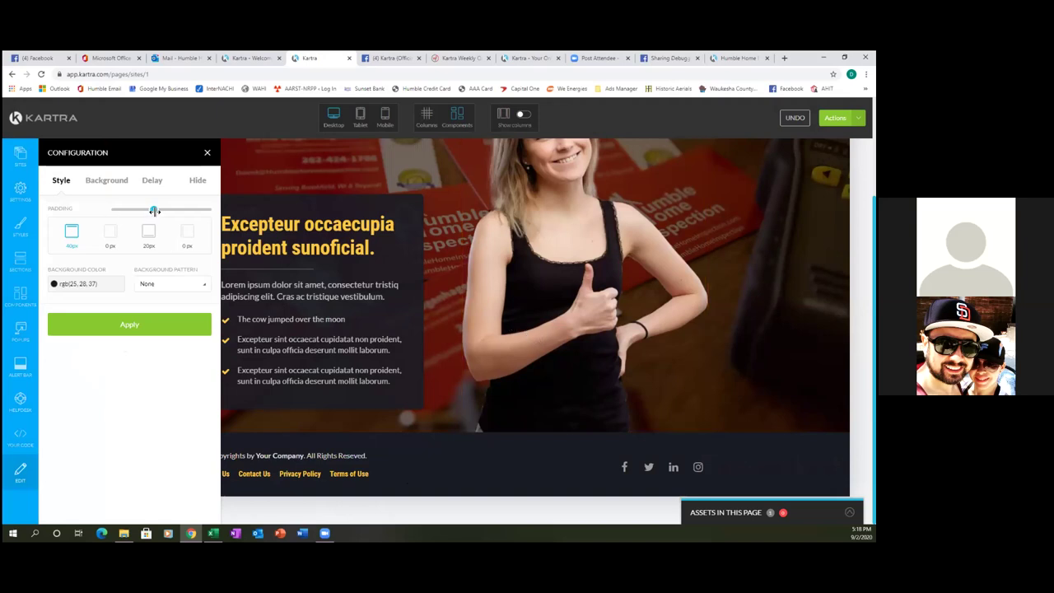
pyautogui.moveTo(154, 211); pyautogui.dragTo(211, 216)
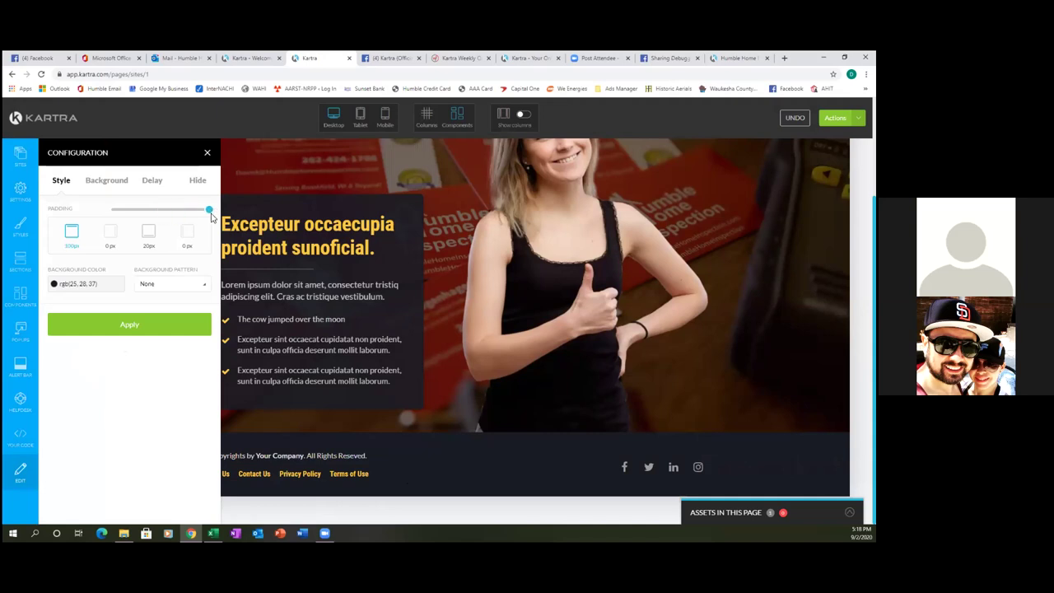
pyautogui.click(120, 324)
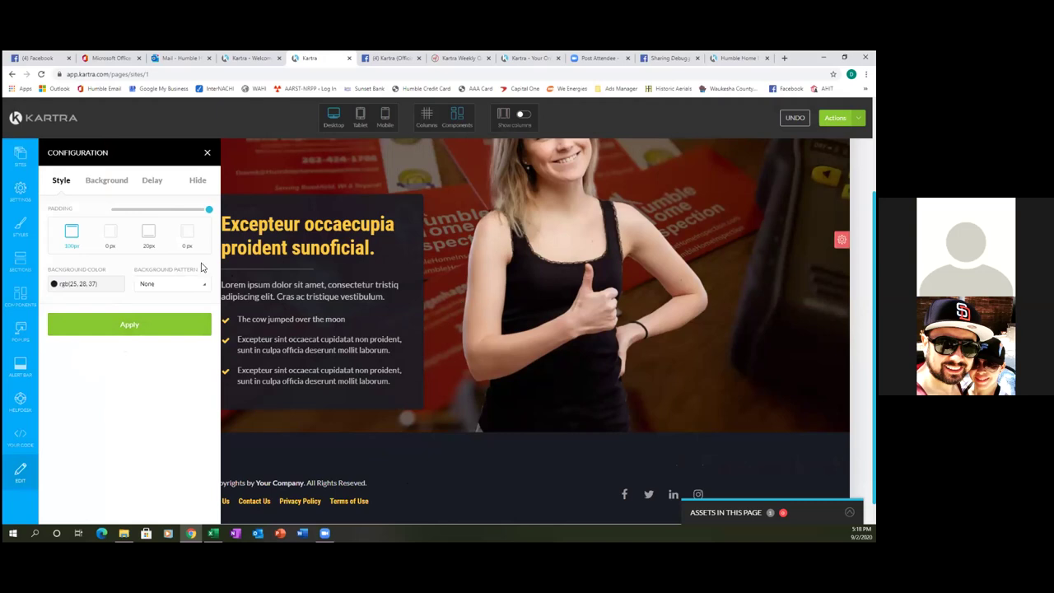
pyautogui.click(150, 235)
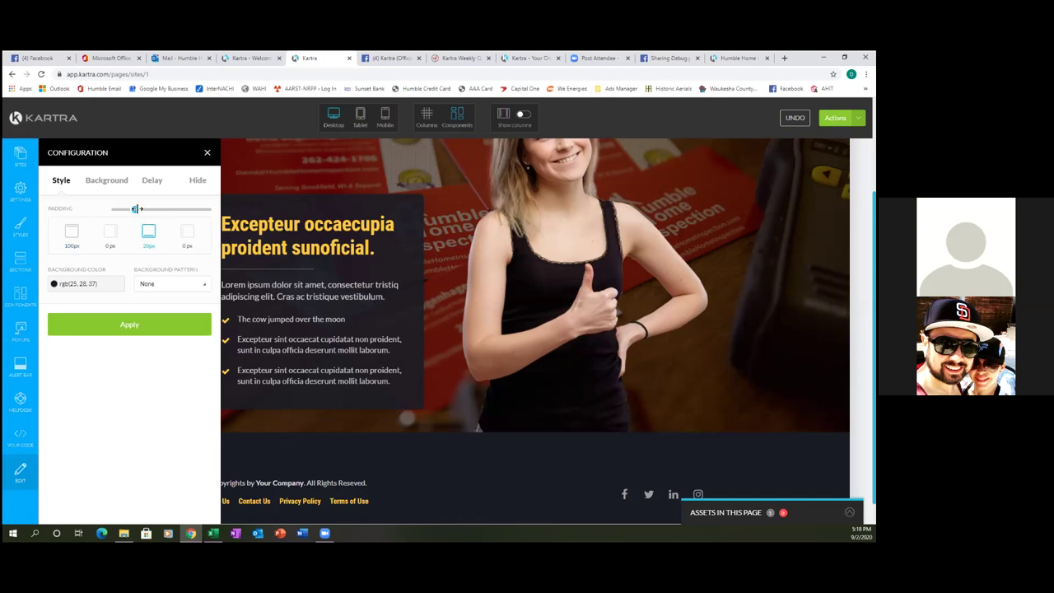
pyautogui.moveTo(140, 209); pyautogui.dragTo(211, 210)
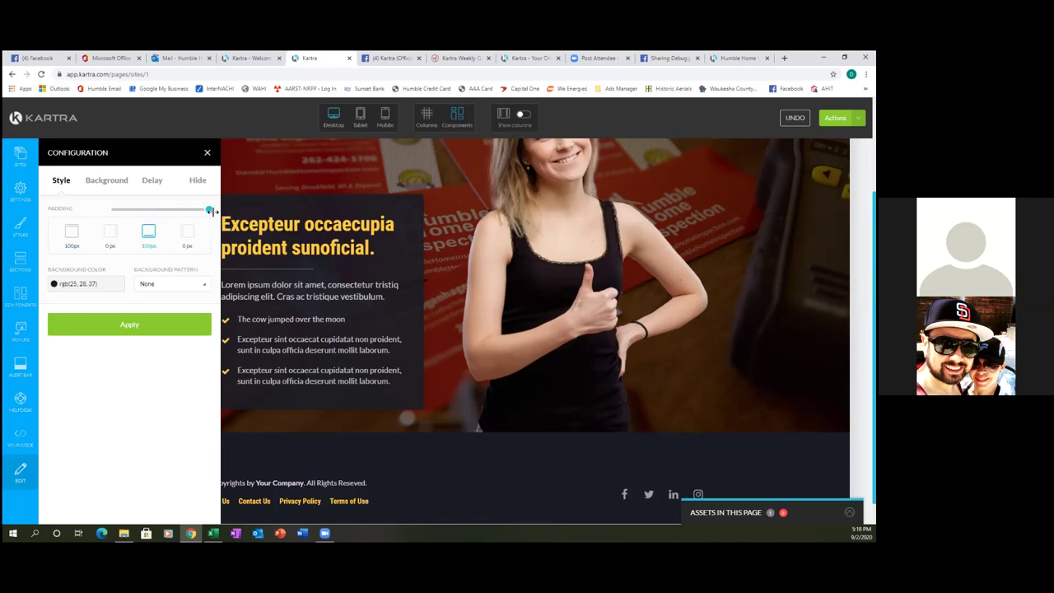
pyautogui.click(132, 322)
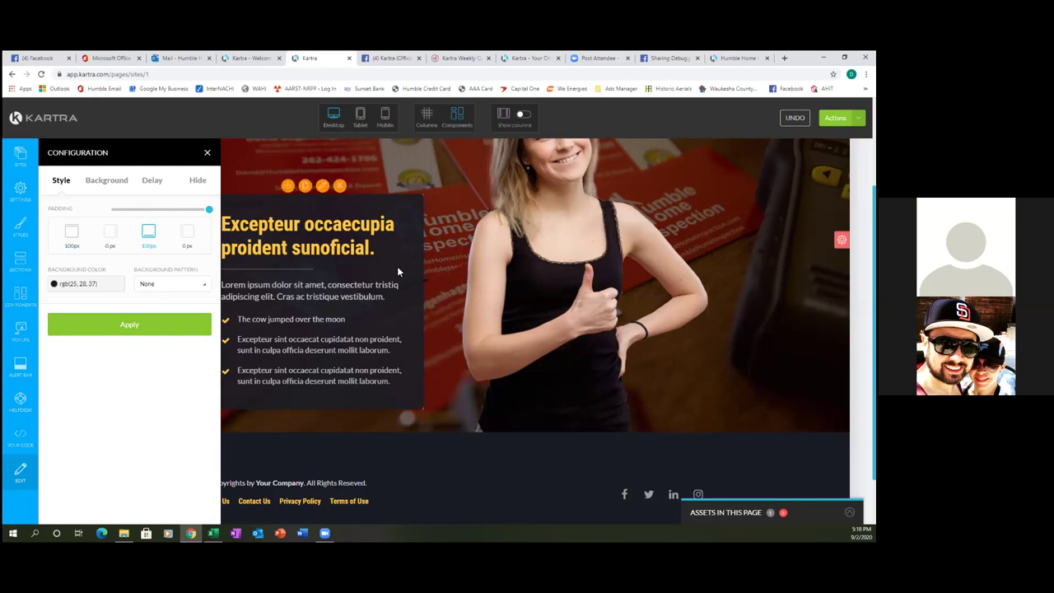
# Set the dark text box's top margin and top padding to 100 px each, apply, and close its configuration.
pyautogui.click(322, 187)
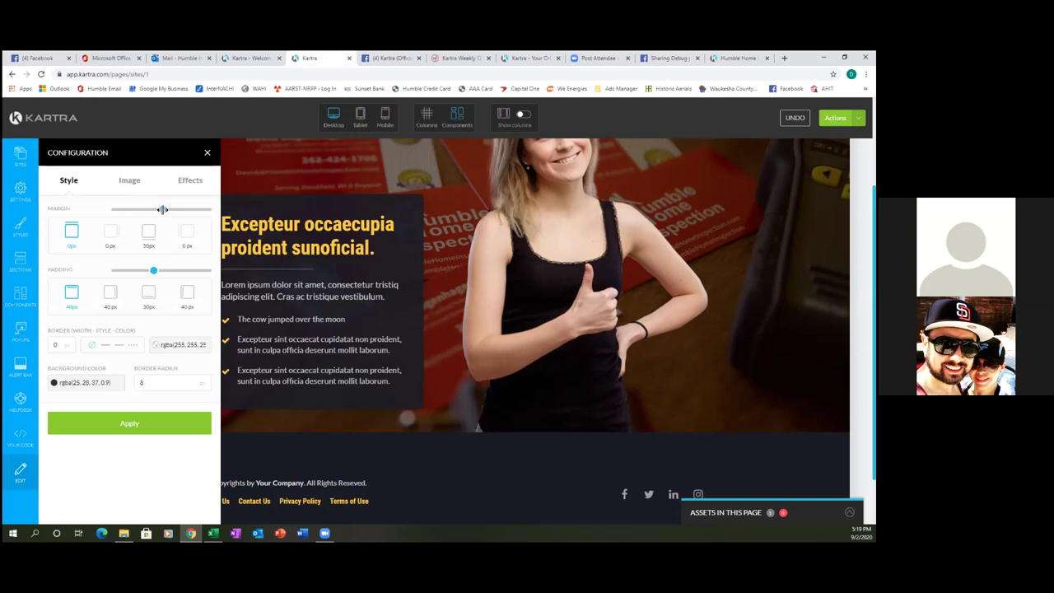
pyautogui.moveTo(162, 209); pyautogui.dragTo(211, 213)
pyautogui.click(156, 420)
pyautogui.moveTo(153, 270); pyautogui.dragTo(210, 275)
pyautogui.click(136, 423)
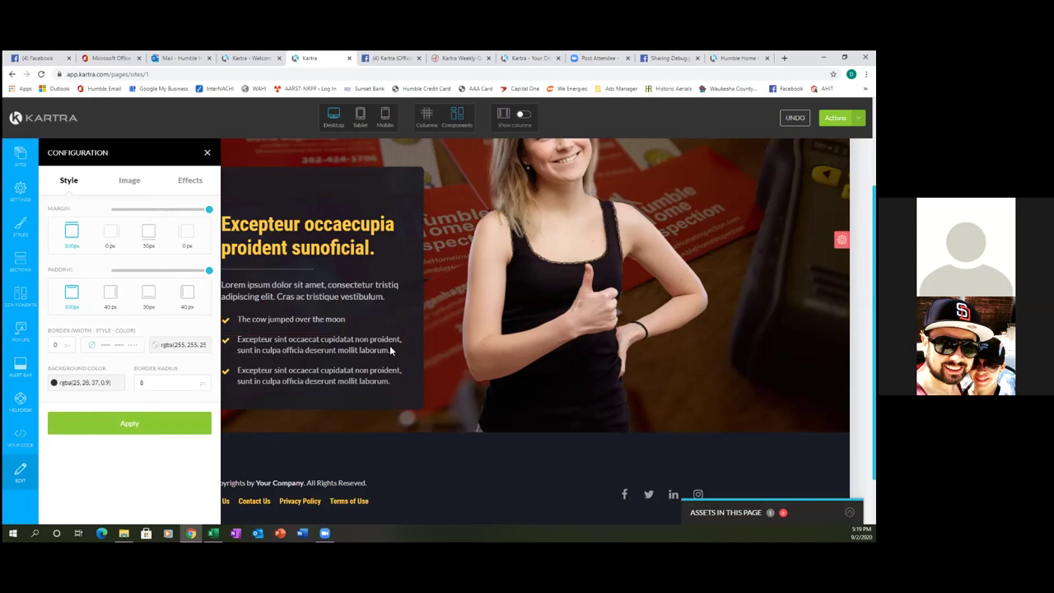
pyautogui.scroll(-1, 379, 367)
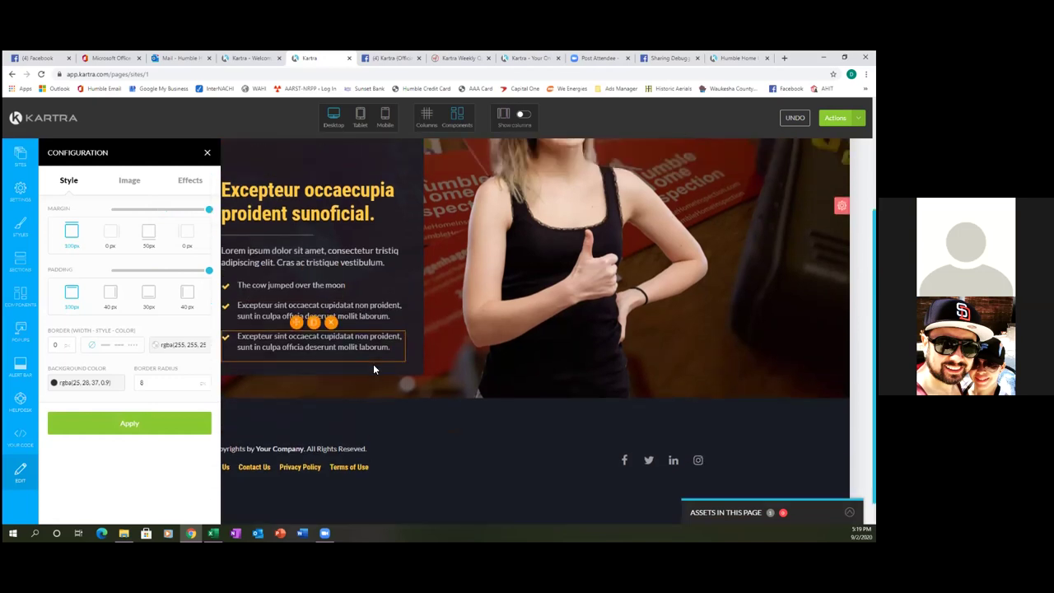
pyautogui.scroll(2, 373, 369)
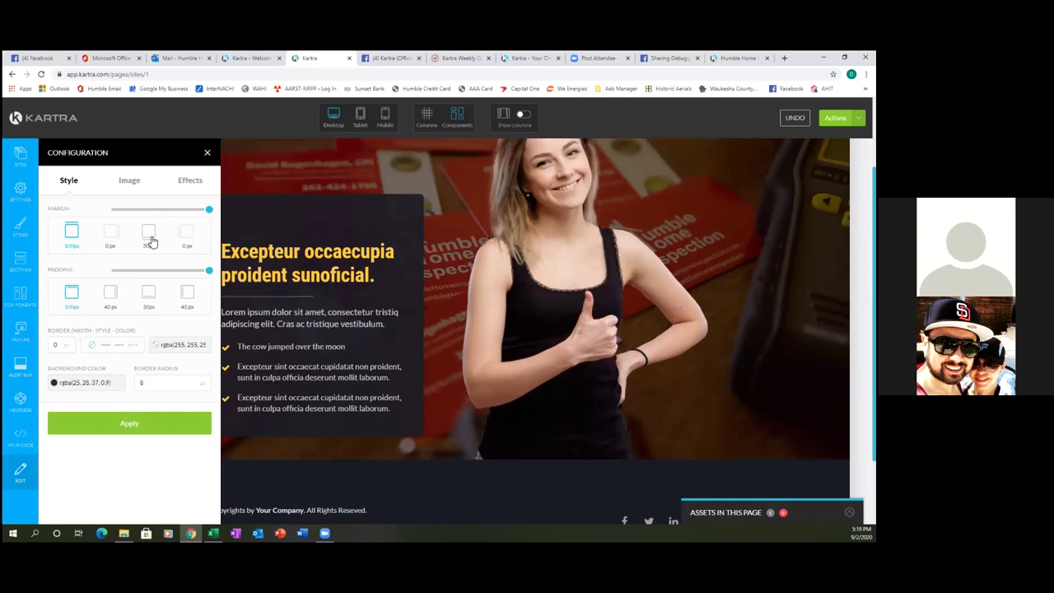
pyautogui.click(207, 153)
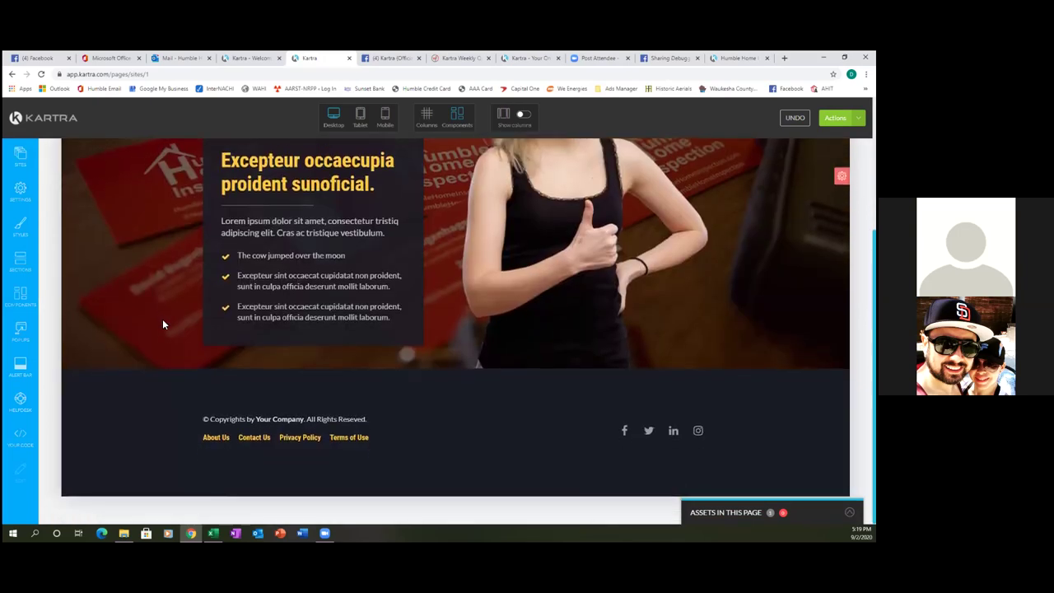
pyautogui.scroll(3, 162, 319)
pyautogui.scroll(-1, 163, 319)
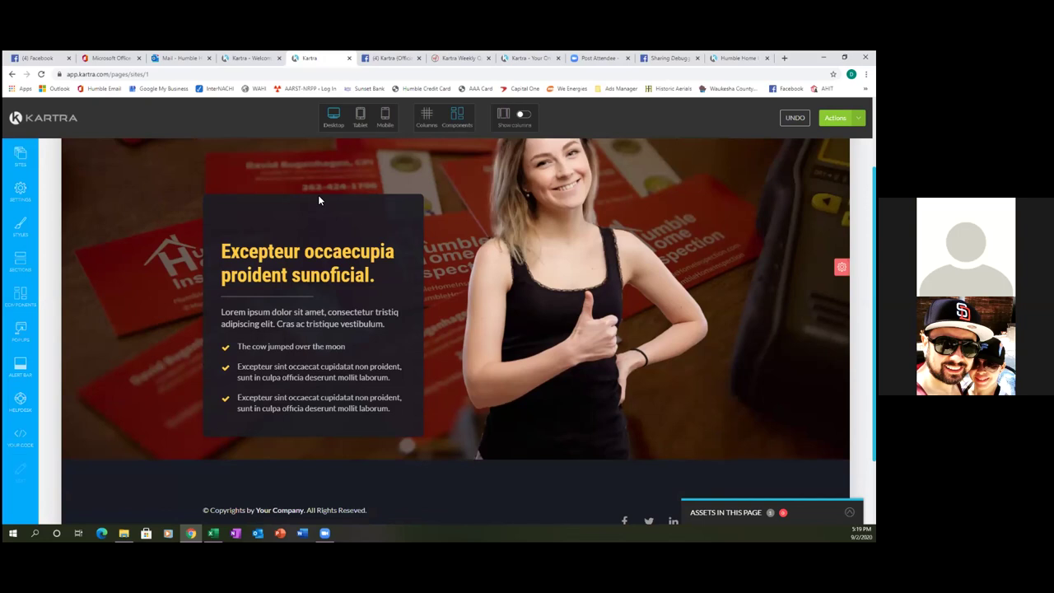
# Look through the component categories, from Columns down to Progress Bar, for blocks that can be added to the page.
pyautogui.click(19, 297)
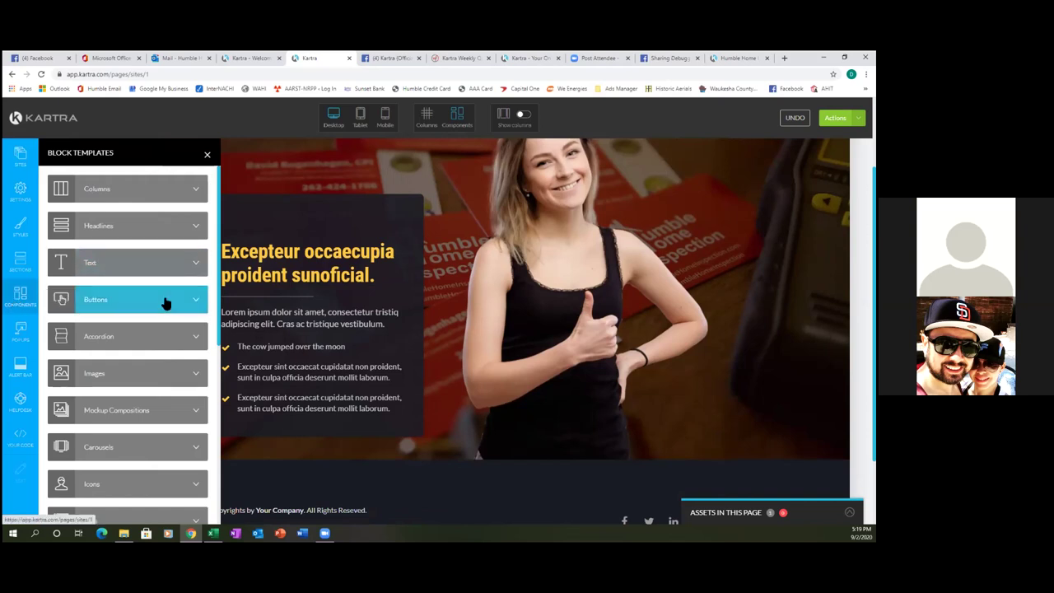
pyautogui.scroll(-1, 163, 309)
pyautogui.scroll(-4, 163, 309)
pyautogui.scroll(-3, 164, 310)
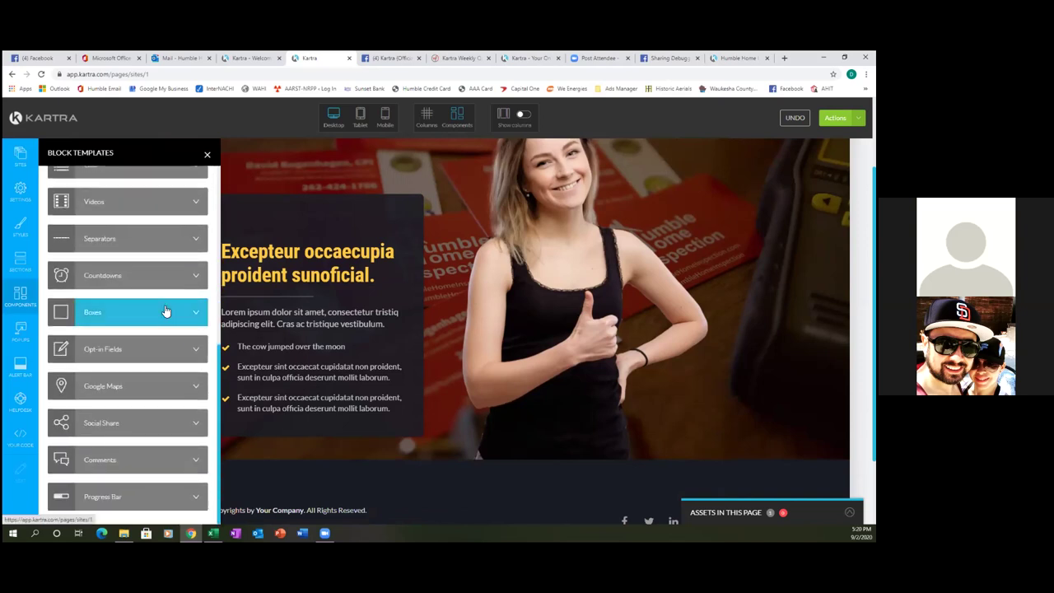
pyautogui.scroll(-1, 165, 311)
pyautogui.scroll(7, 165, 311)
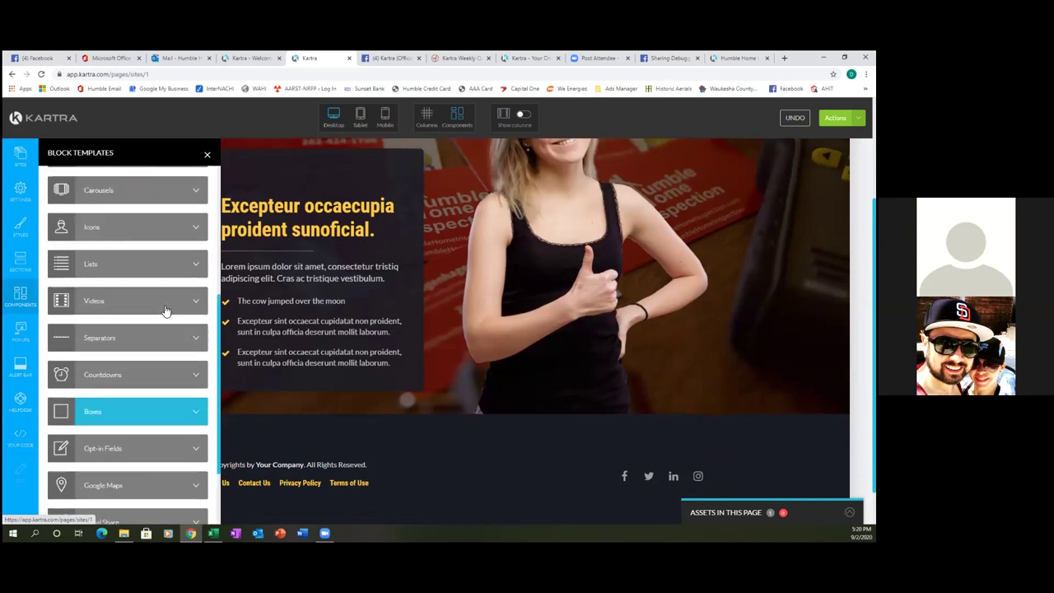
pyautogui.scroll(1, 165, 310)
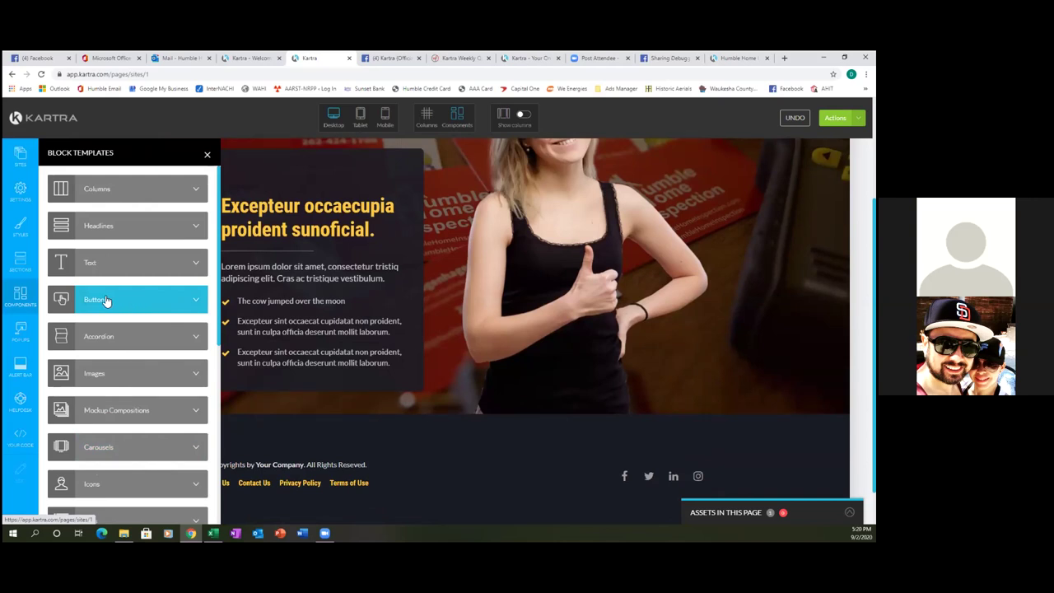
# Add the first Opt-in Forms section template, with the form beside a canyon-backed headline, above the existing hero section.
pyautogui.click(20, 268)
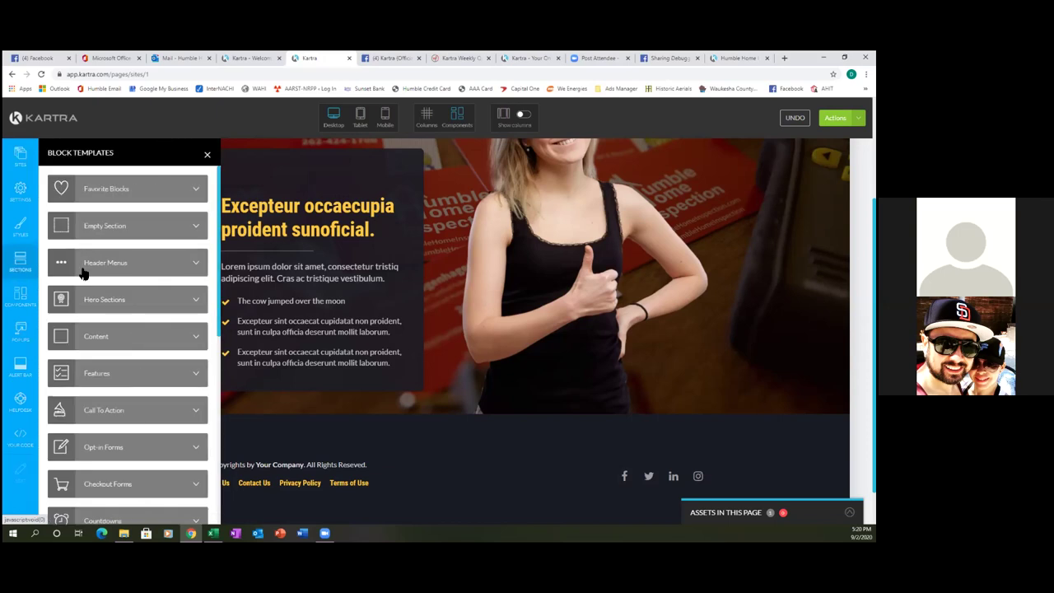
pyautogui.click(170, 447)
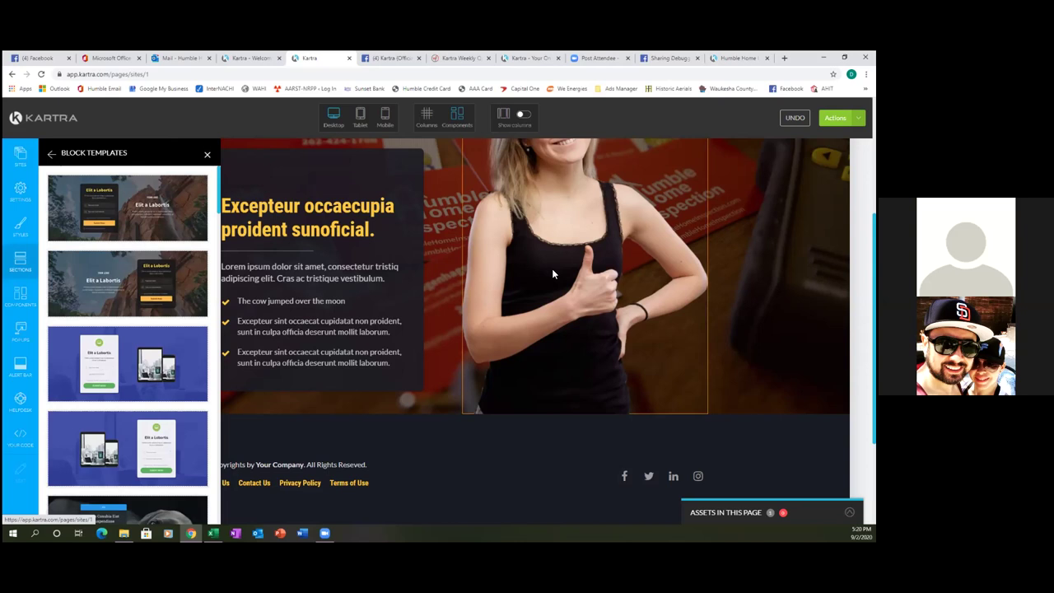
pyautogui.click(306, 214)
pyautogui.moveTo(128, 206); pyautogui.dragTo(252, 247)
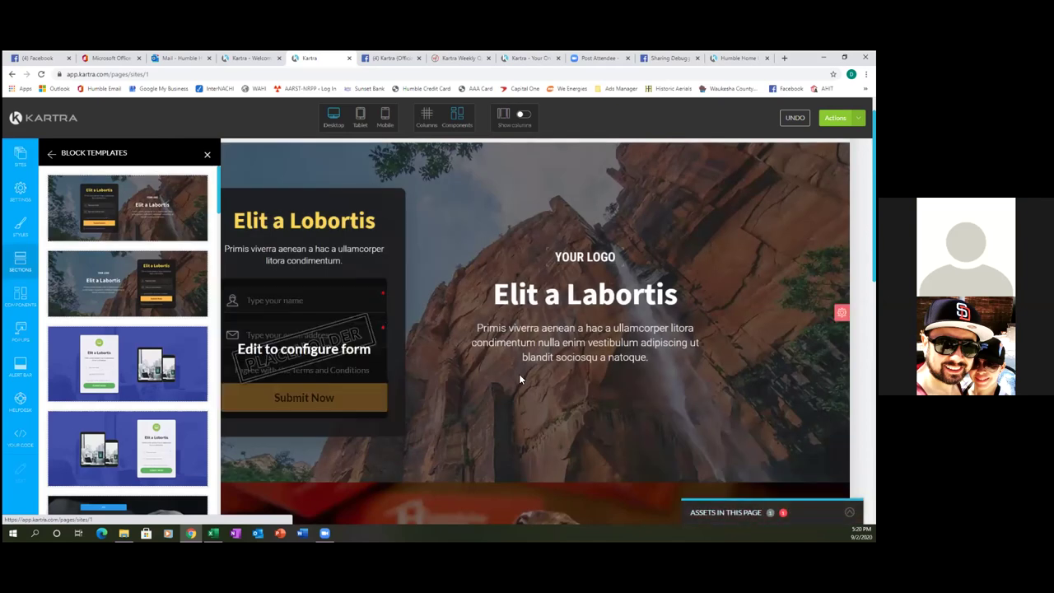
# Delete the canyon section with the opt-in form from the start of the landing page.
pyautogui.scroll(-3, 519, 376)
pyautogui.scroll(-2, 520, 379)
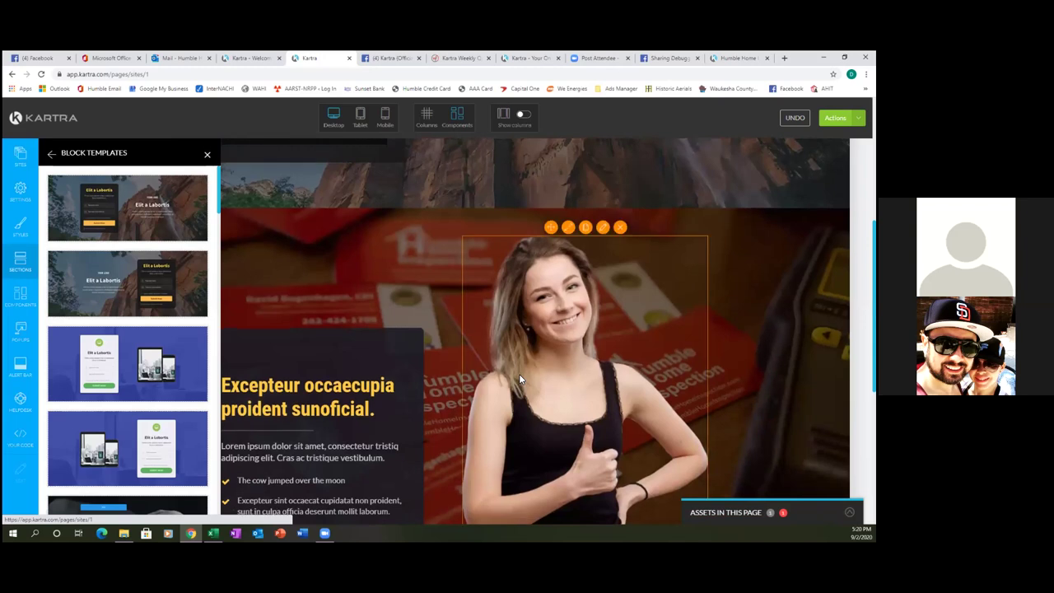
pyautogui.scroll(-2, 520, 378)
pyautogui.scroll(5, 519, 379)
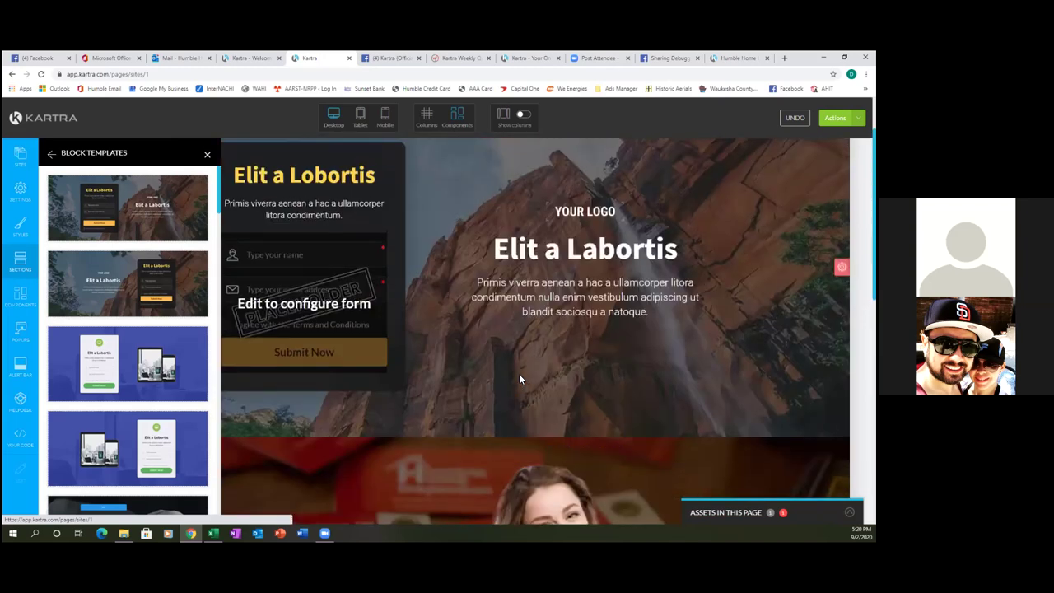
pyautogui.scroll(1, 520, 378)
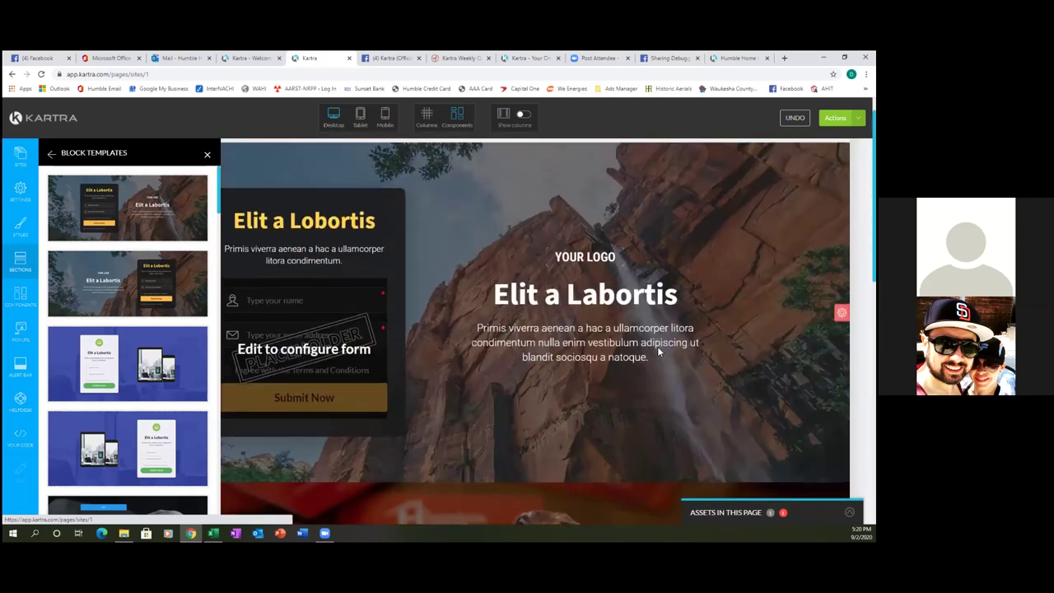
pyautogui.moveTo(842, 312)
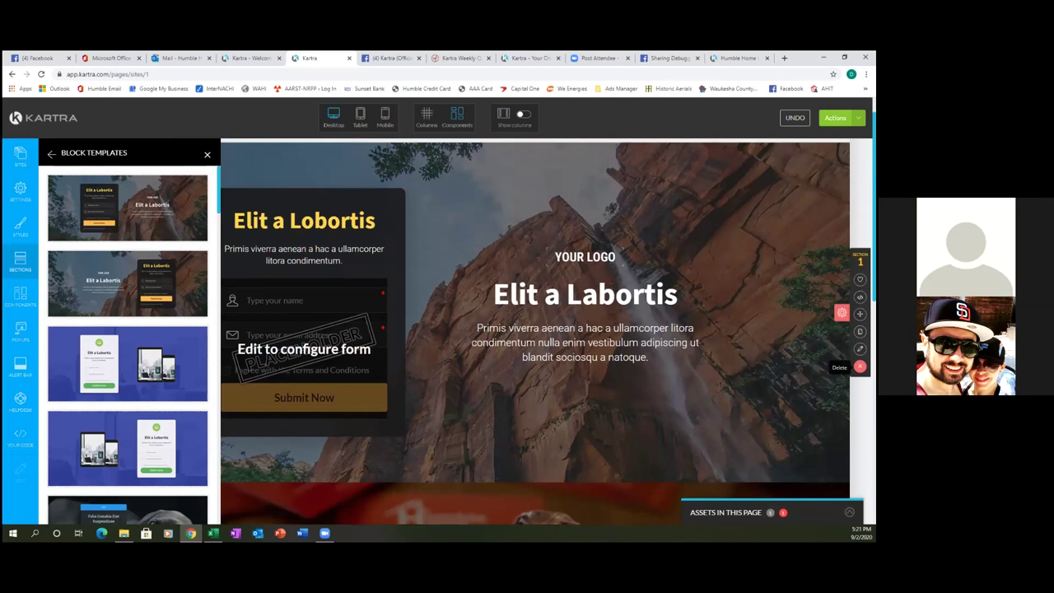
pyautogui.click(860, 366)
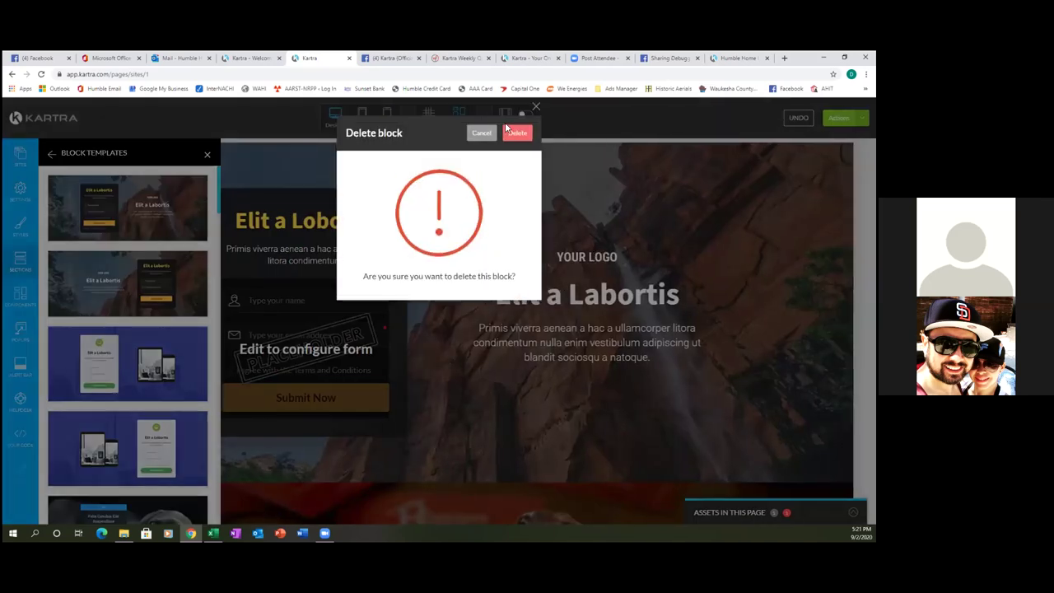
pyautogui.click(517, 133)
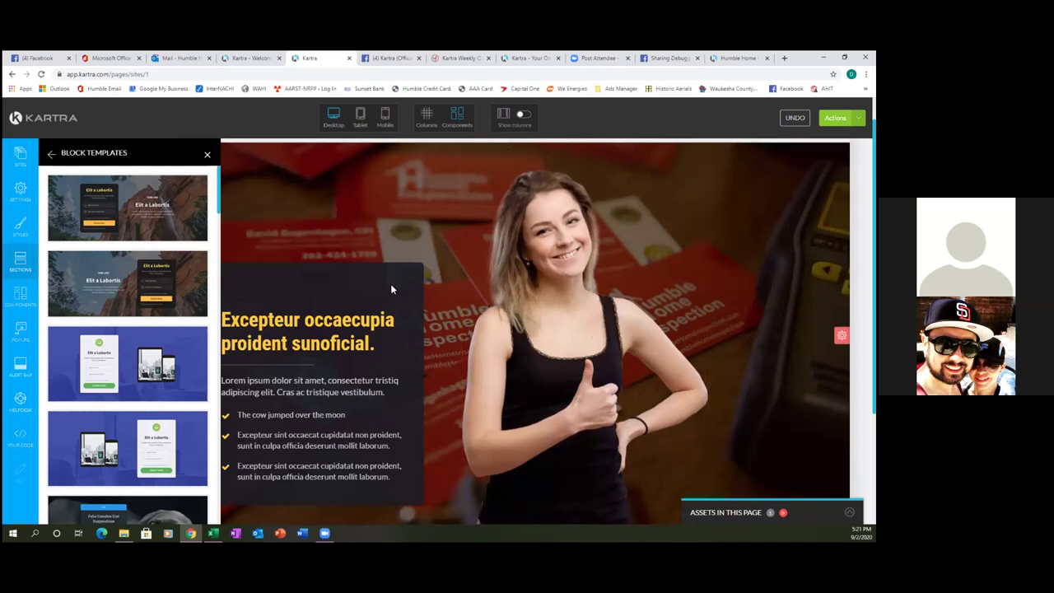
# Insert the canyon section template with its form box first, above the section showing the woman giving a thumbs-up.
pyautogui.moveTo(392, 289)
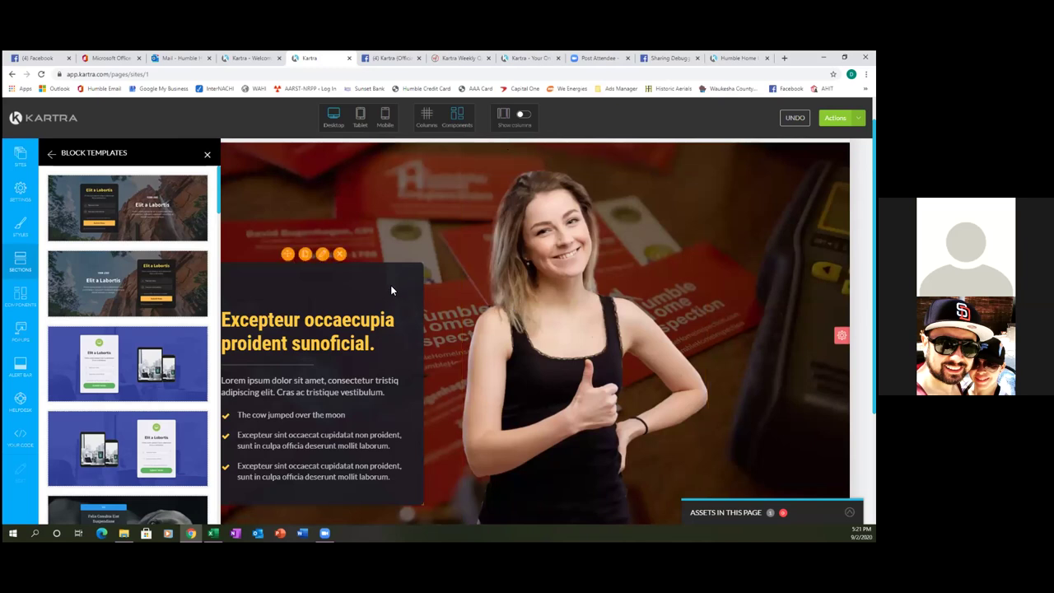
pyautogui.scroll(1, 391, 290)
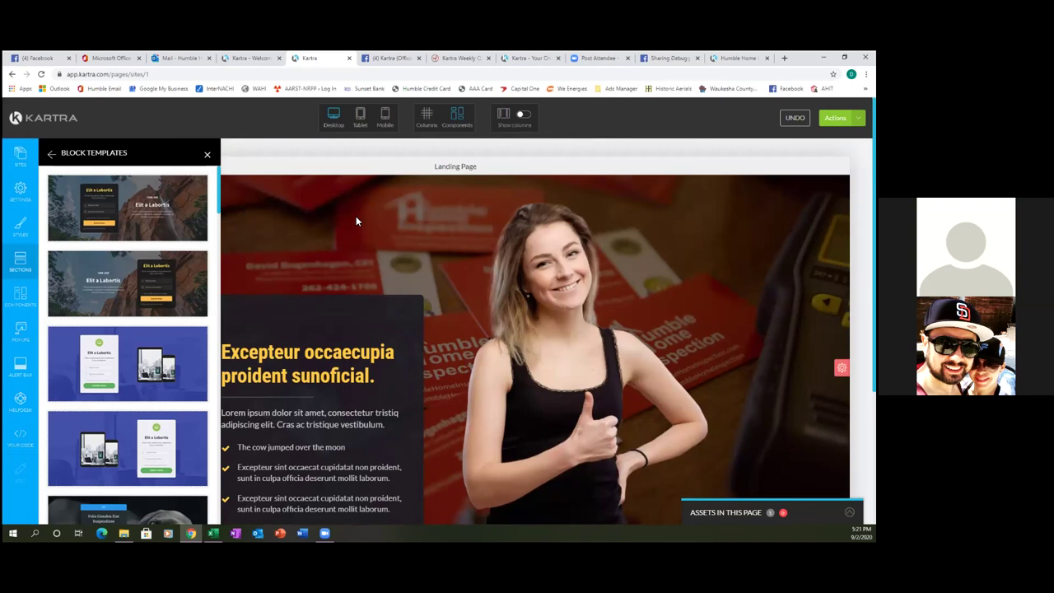
pyautogui.scroll(-1, 356, 221)
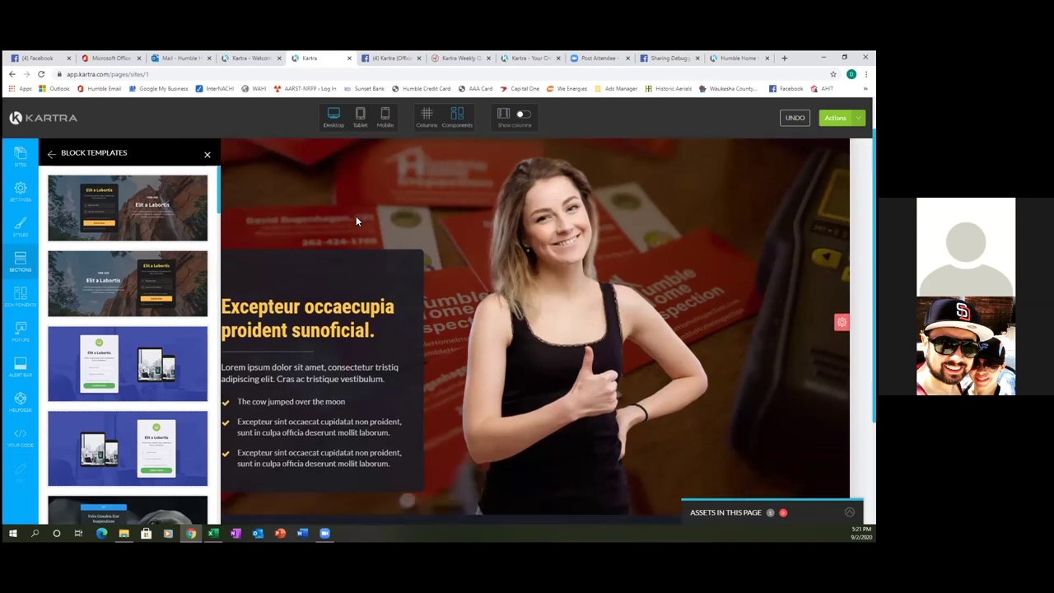
pyautogui.scroll(-5, 356, 220)
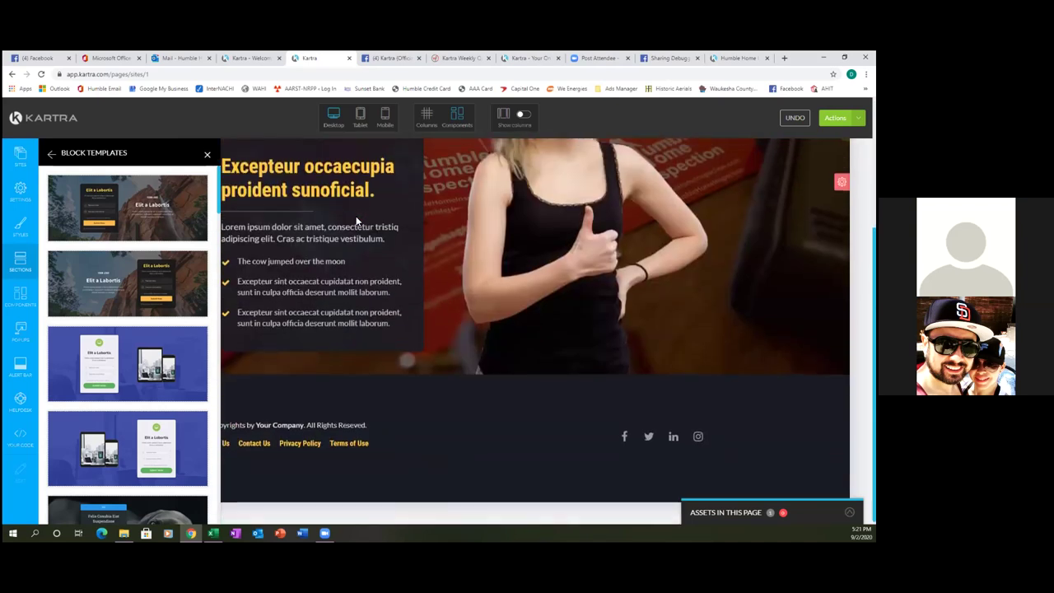
pyautogui.scroll(6, 357, 221)
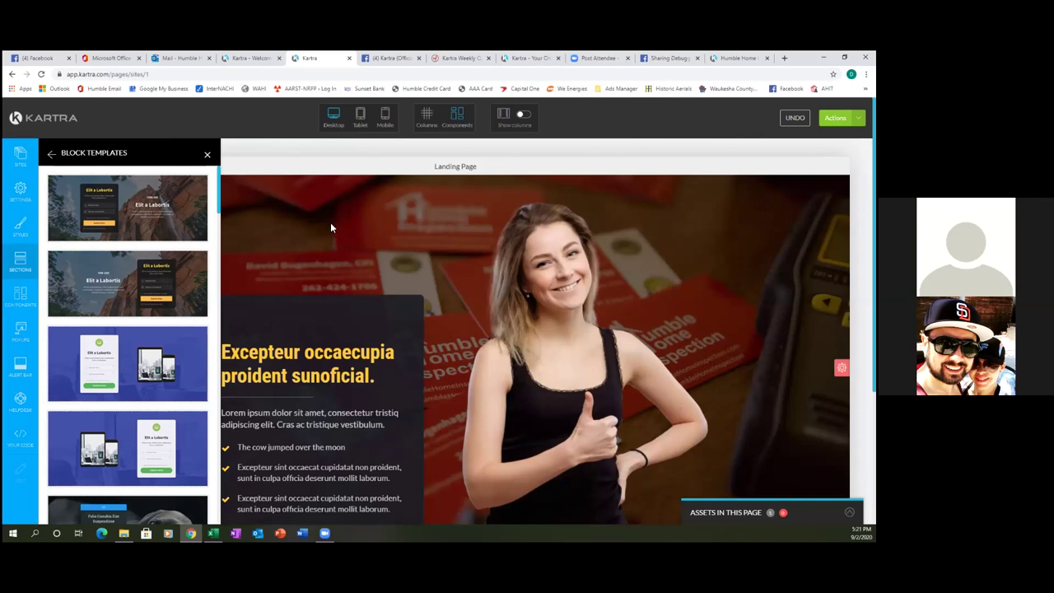
pyautogui.scroll(-2, 330, 228)
pyautogui.scroll(1, 414, 344)
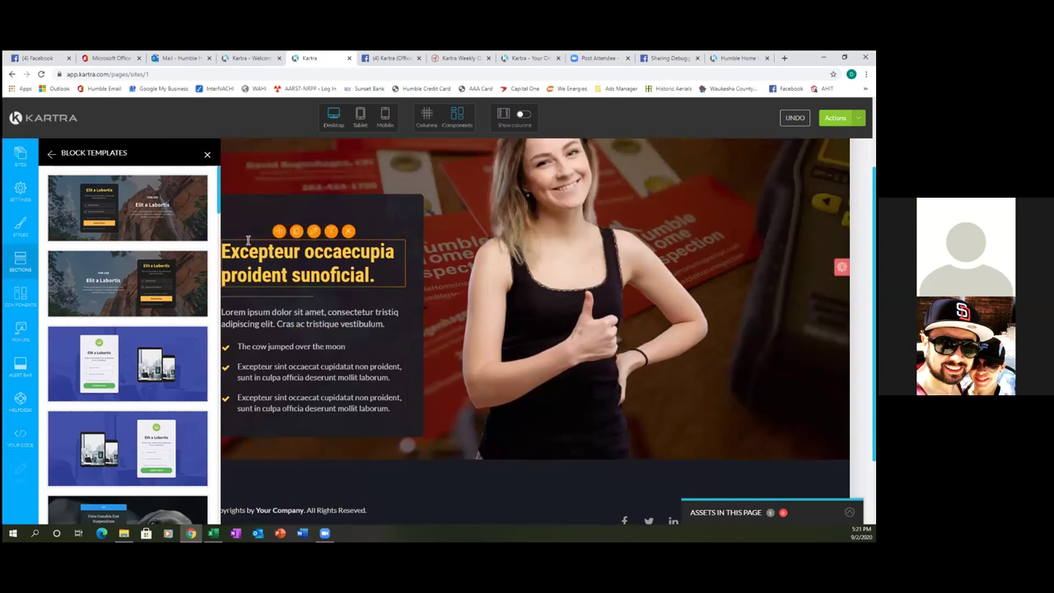
pyautogui.scroll(1, 304, 326)
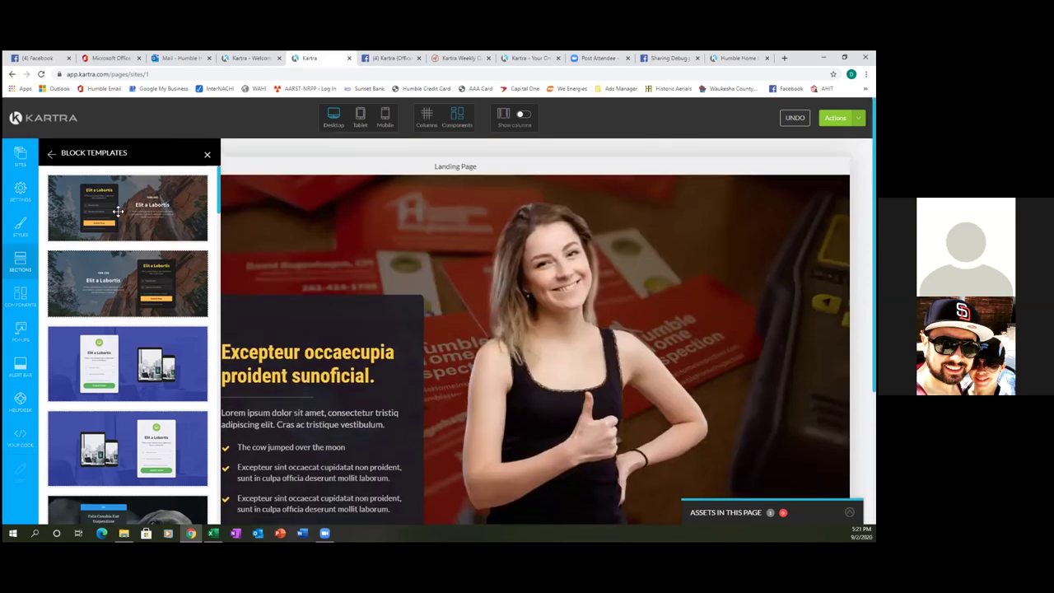
pyautogui.moveTo(212, 217); pyautogui.dragTo(442, 215)
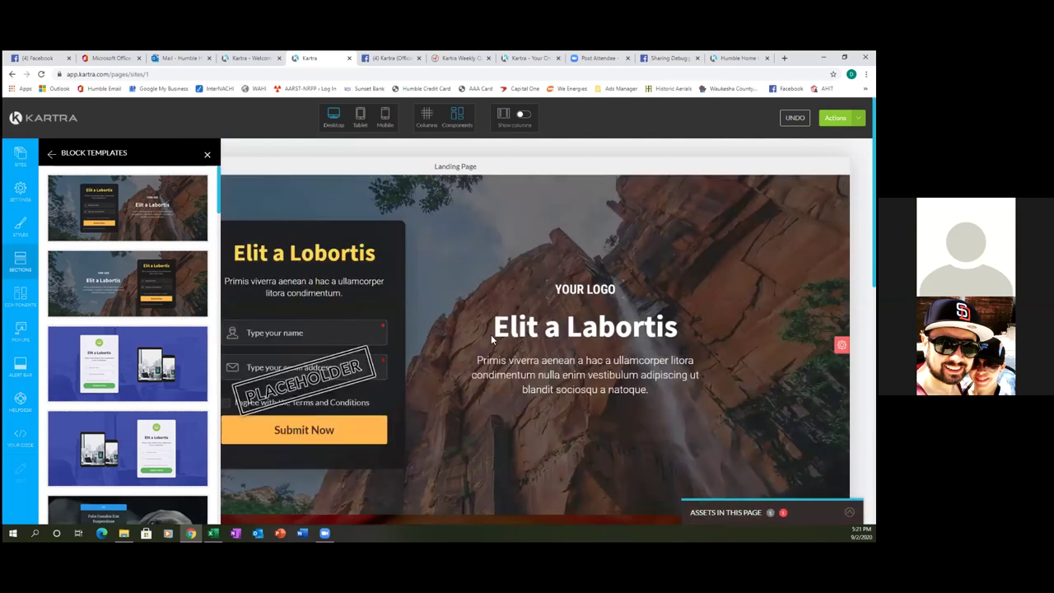
# Delete section 2, which shows the woman giving a thumbs-up over the red business cards.
pyautogui.scroll(-10, 498, 338)
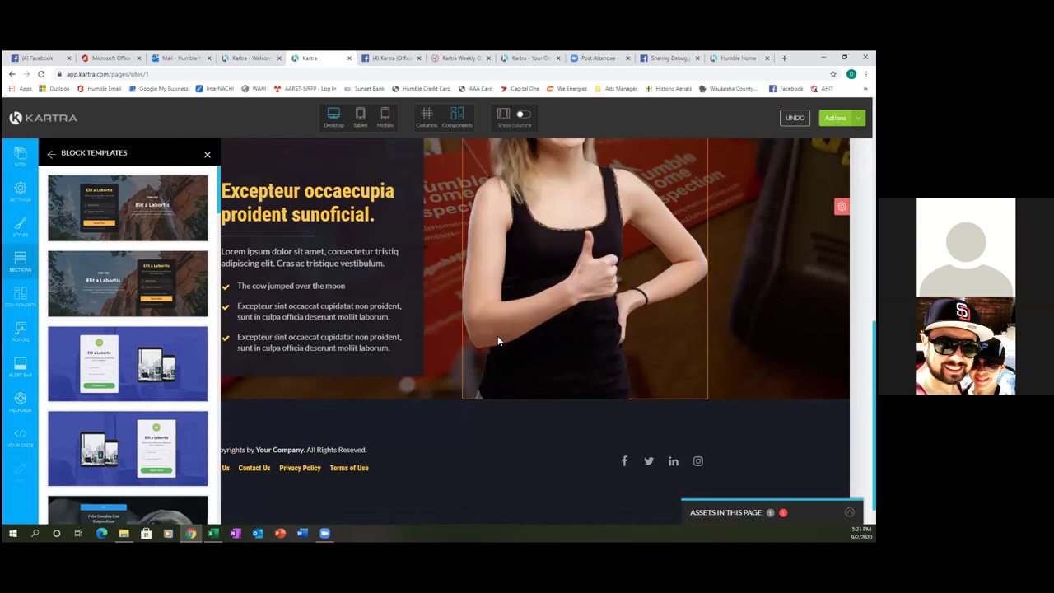
pyautogui.scroll(5, 498, 338)
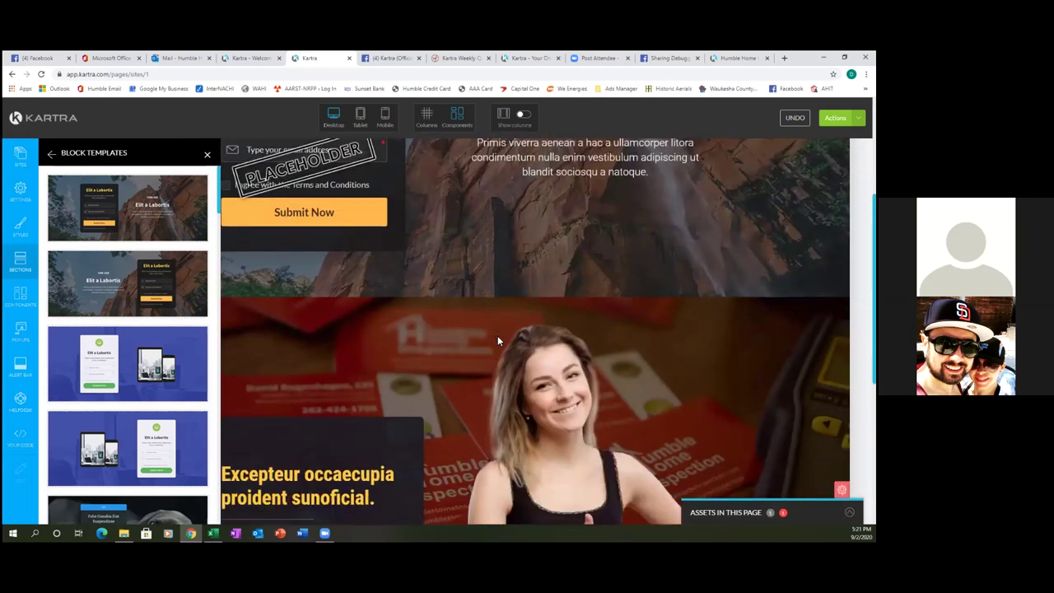
pyautogui.scroll(-1, 497, 339)
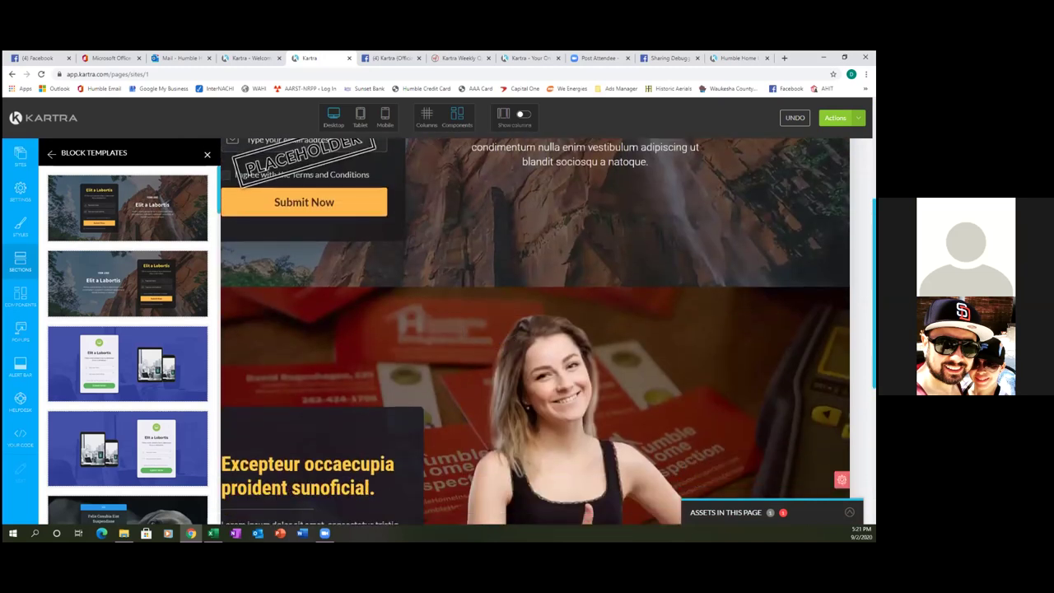
pyautogui.scroll(-3, 535, 329)
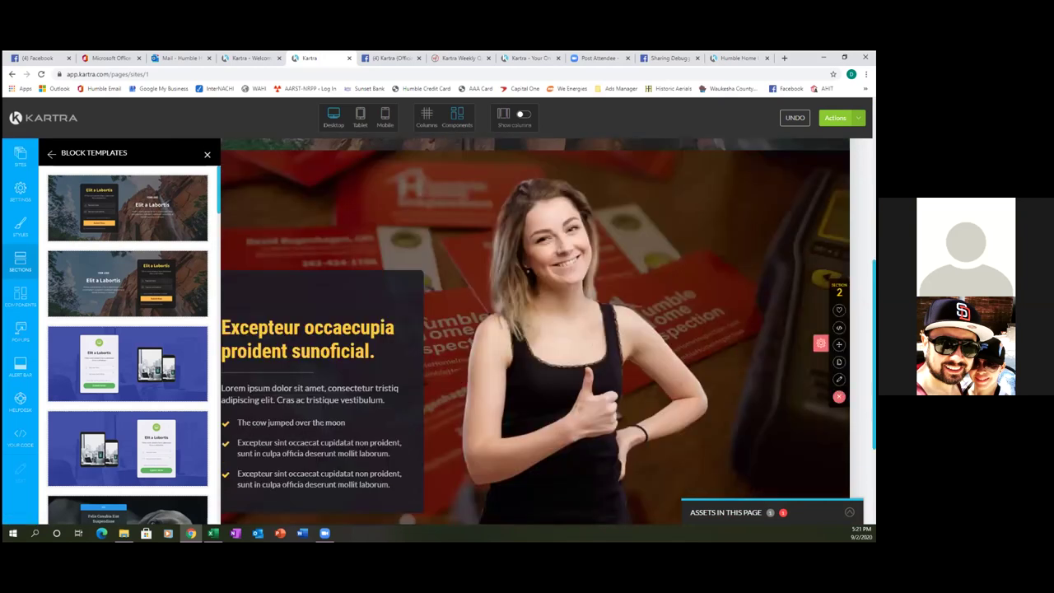
pyautogui.click(838, 396)
pyautogui.click(516, 135)
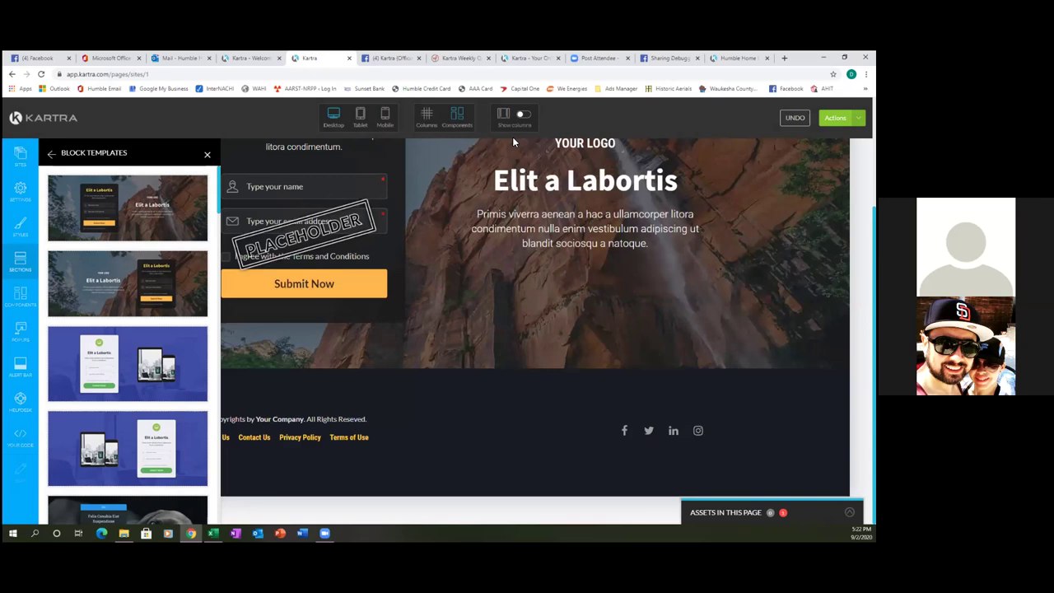
# Link the placeholder form in the canyon section to the opt-in form "Landing Page Form" and close its configuration.
pyautogui.scroll(2, 527, 280)
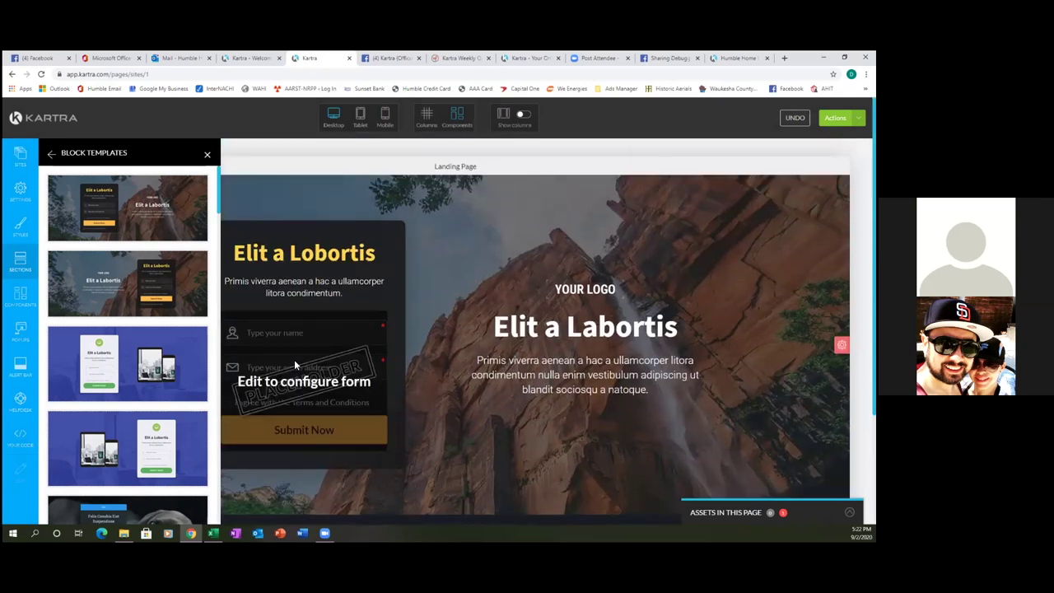
pyautogui.click(305, 303)
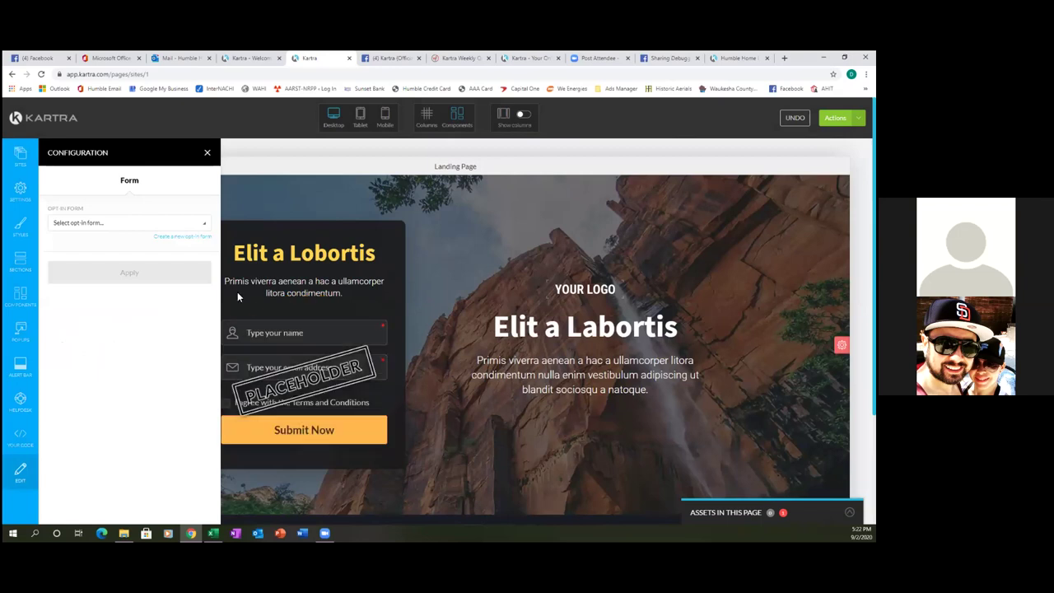
pyautogui.click(204, 225)
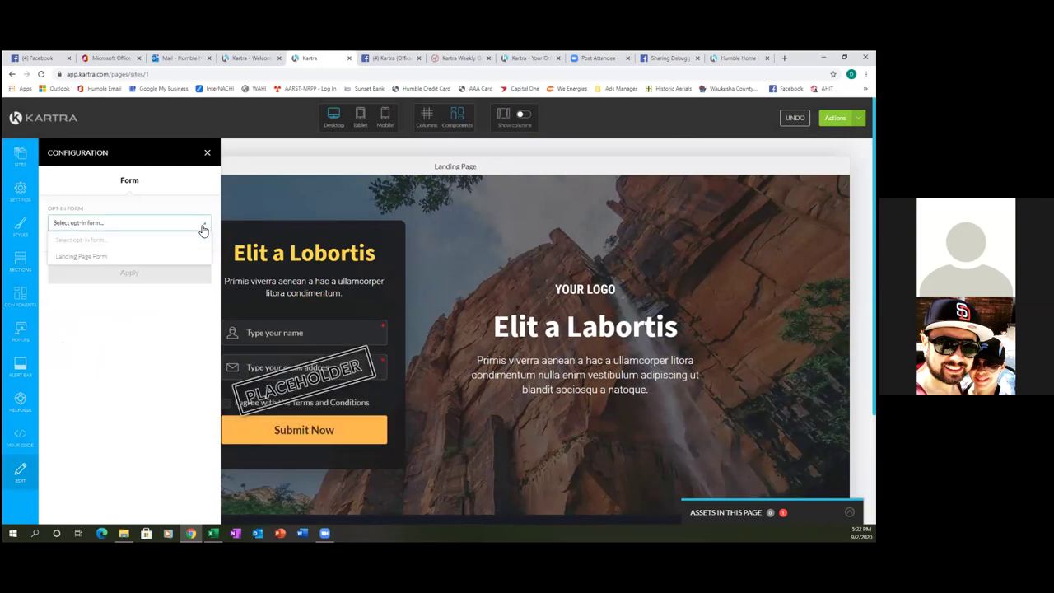
pyautogui.click(97, 258)
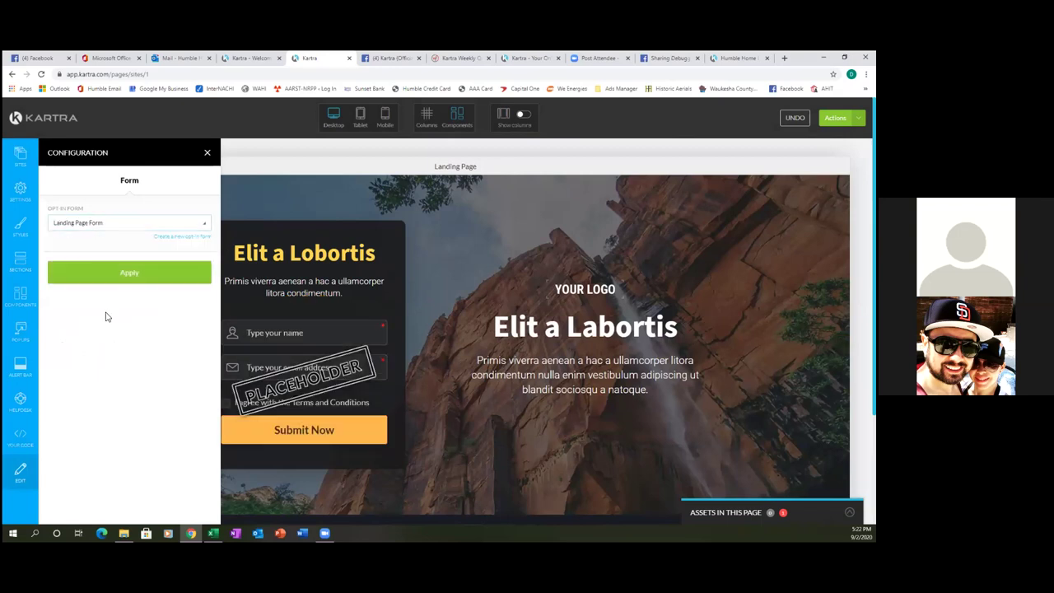
pyautogui.click(118, 275)
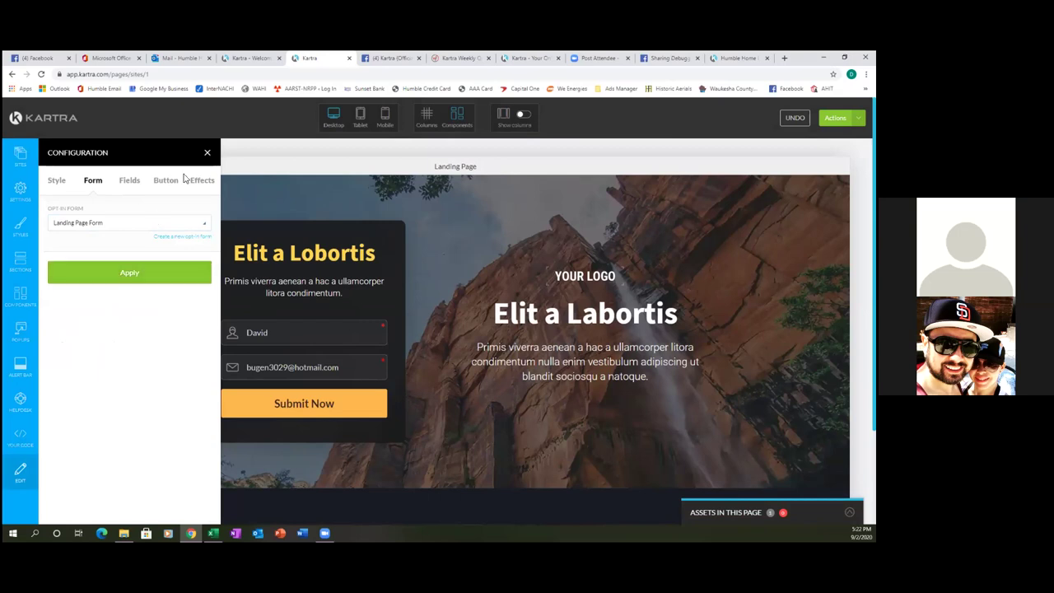
pyautogui.click(207, 152)
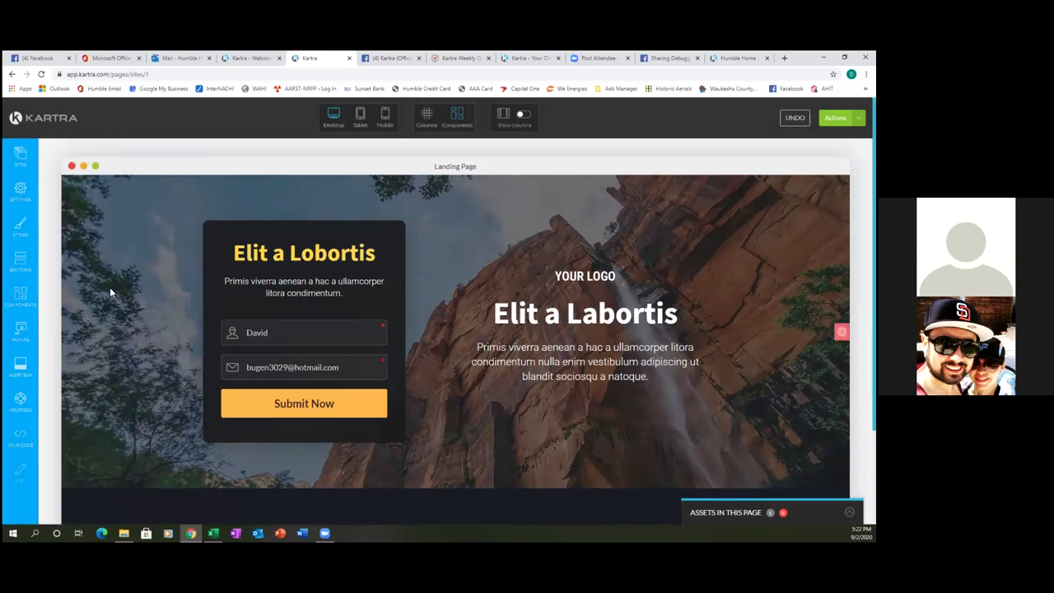
# Add the first list component, with check marks, to the form box between the intro text and the name field.
pyautogui.click(21, 295)
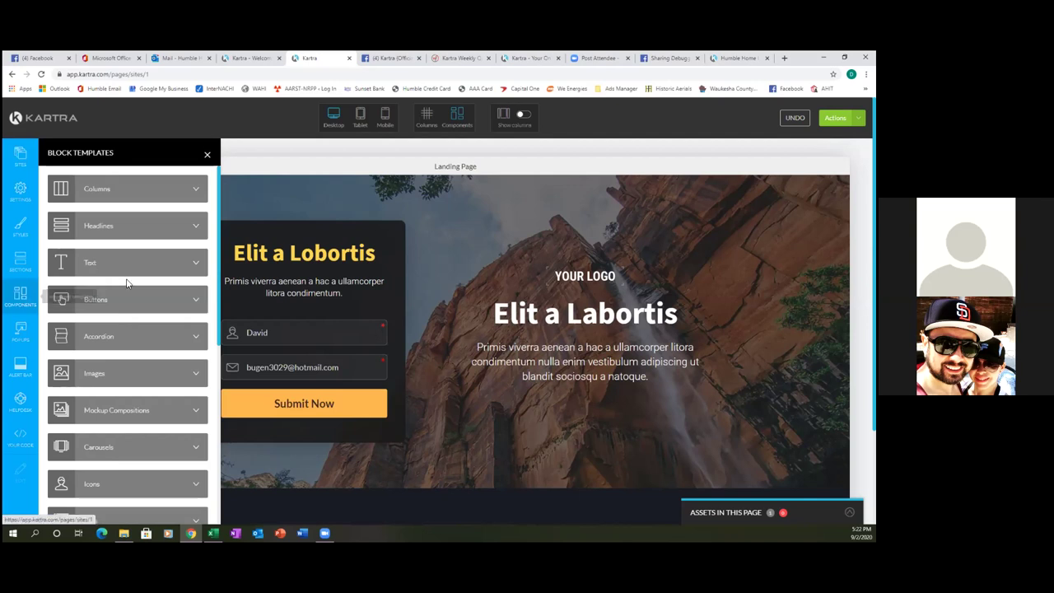
pyautogui.scroll(-3, 155, 360)
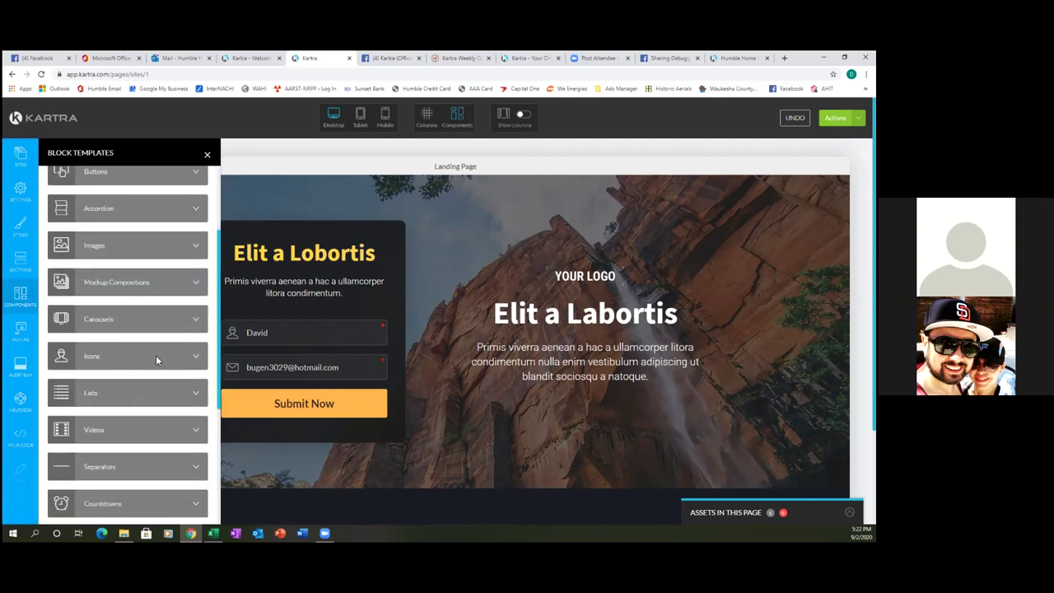
pyautogui.click(165, 387)
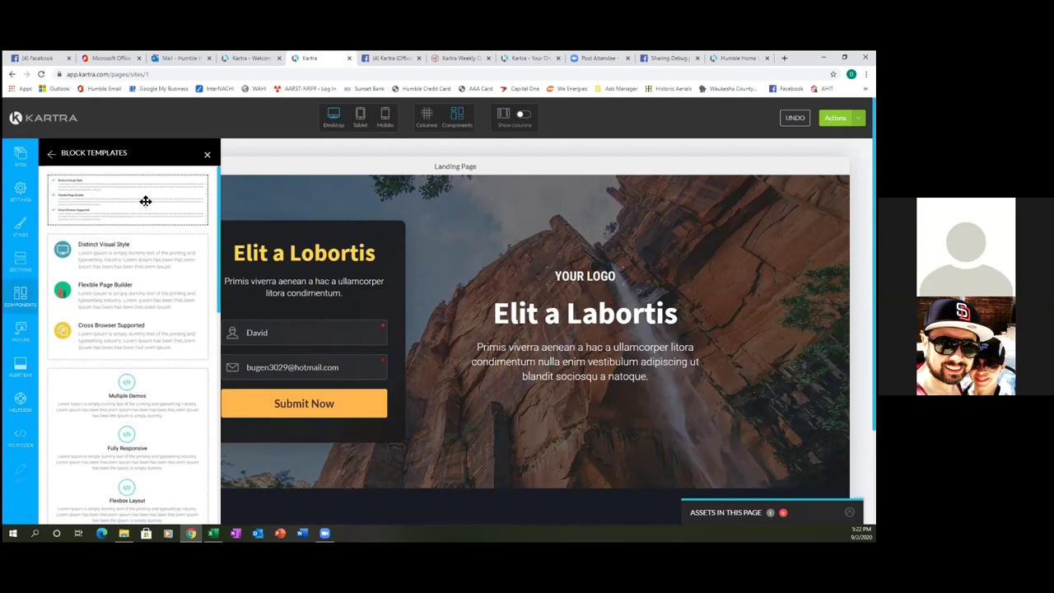
pyautogui.moveTo(310, 282); pyautogui.dragTo(300, 303)
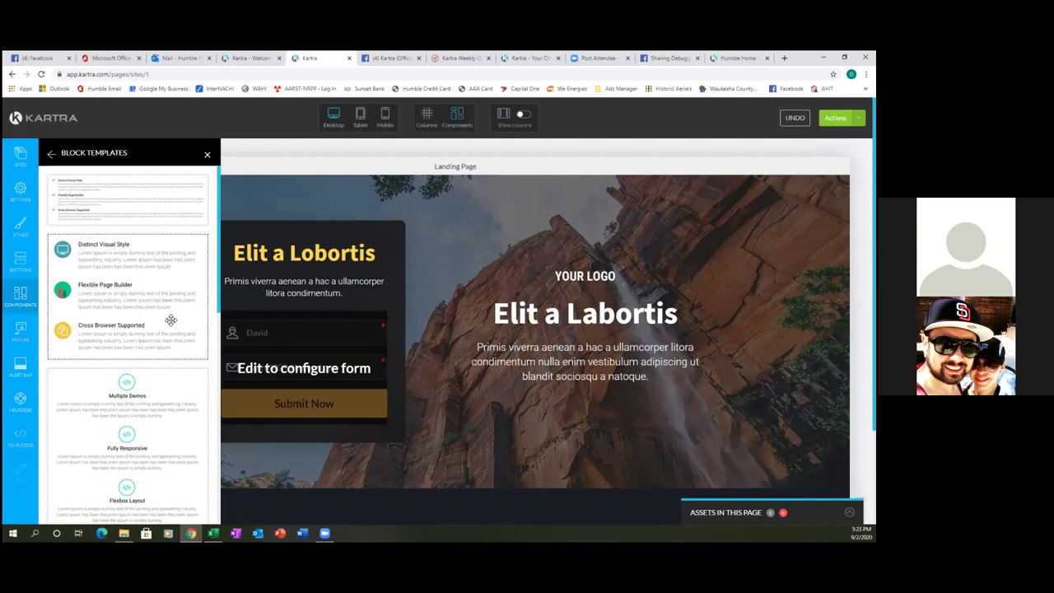
pyautogui.scroll(-1, 367, 311)
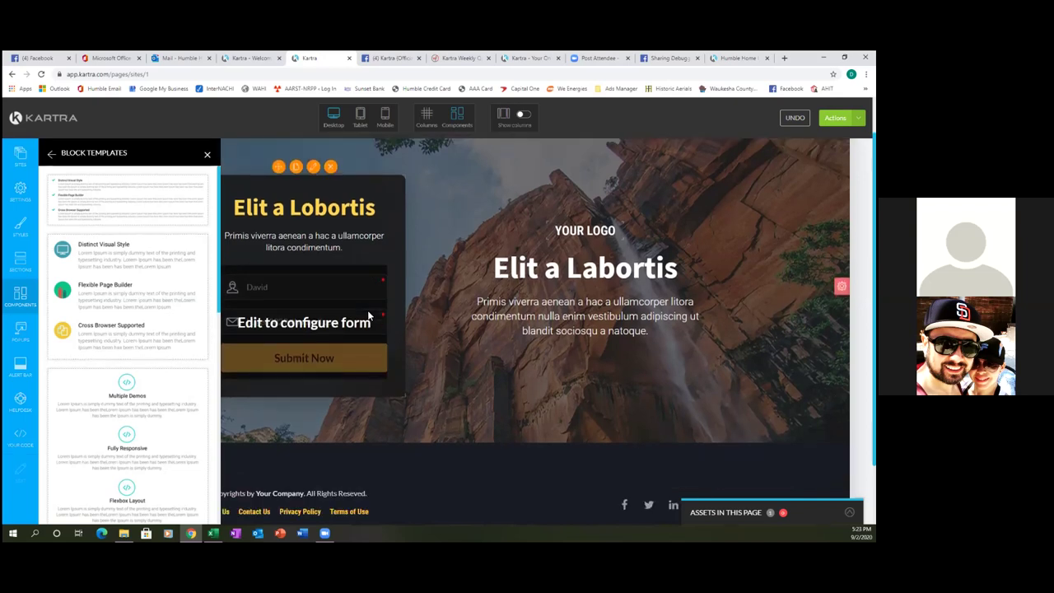
pyautogui.scroll(1, 367, 311)
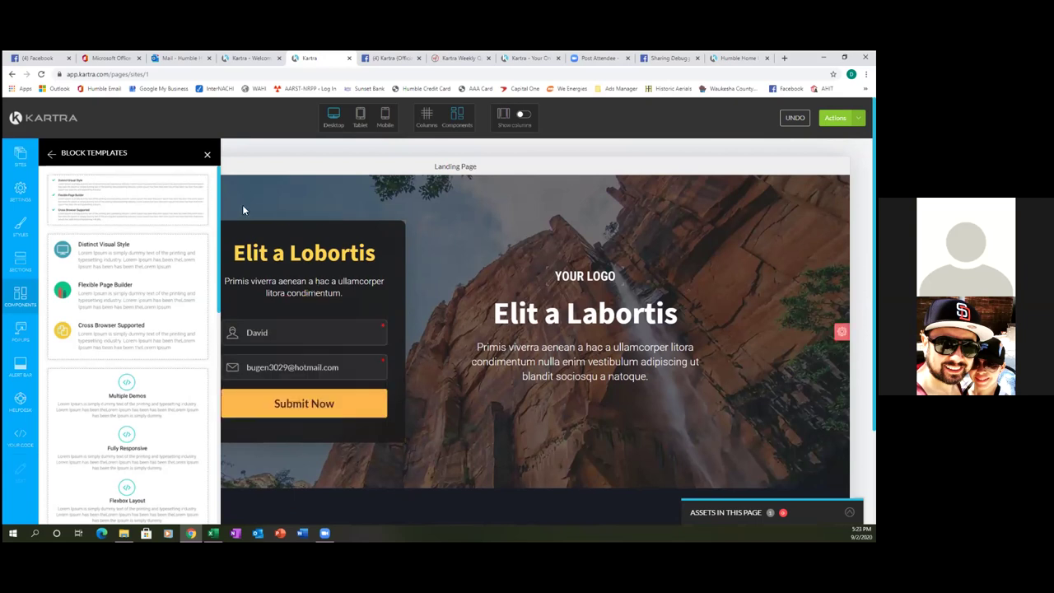
pyautogui.moveTo(138, 196); pyautogui.dragTo(280, 308)
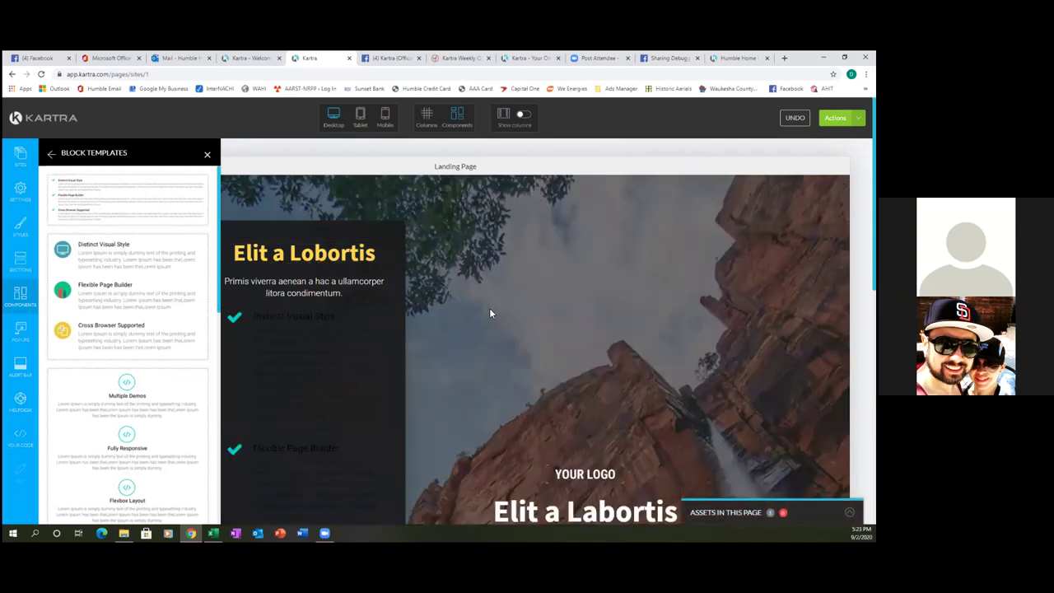
# Delete the description paragraphs under the check-mark list items in the form box, keeping the three item headings.
pyautogui.scroll(-4, 490, 313)
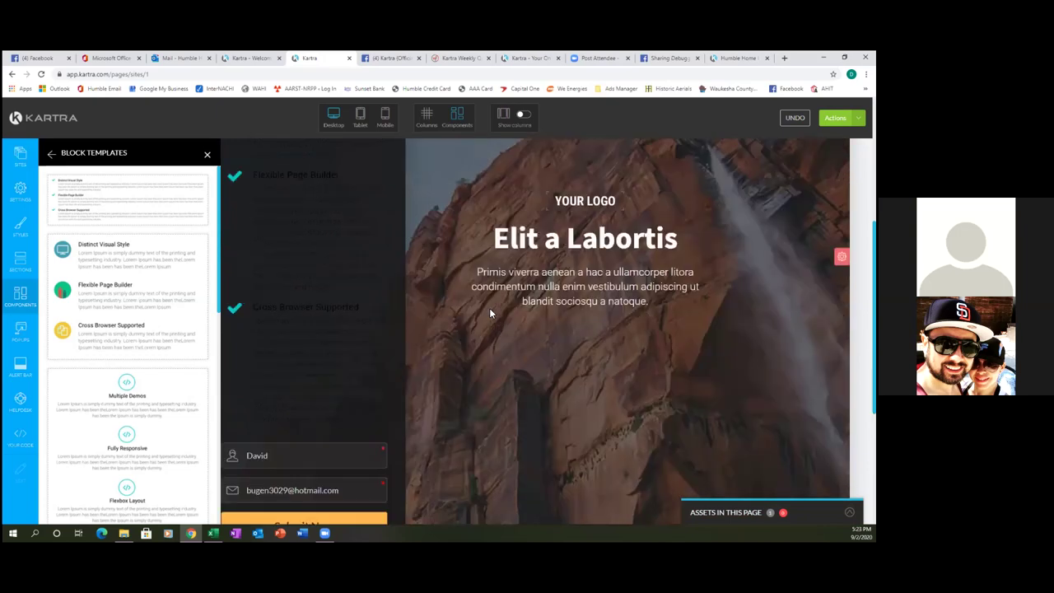
pyautogui.scroll(4, 490, 310)
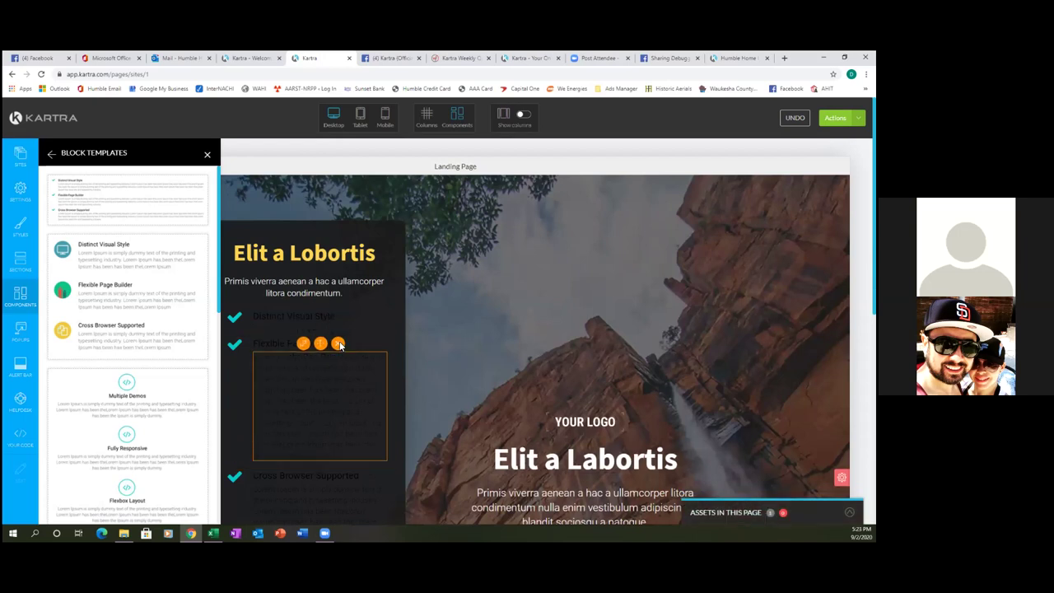
pyautogui.click(338, 344)
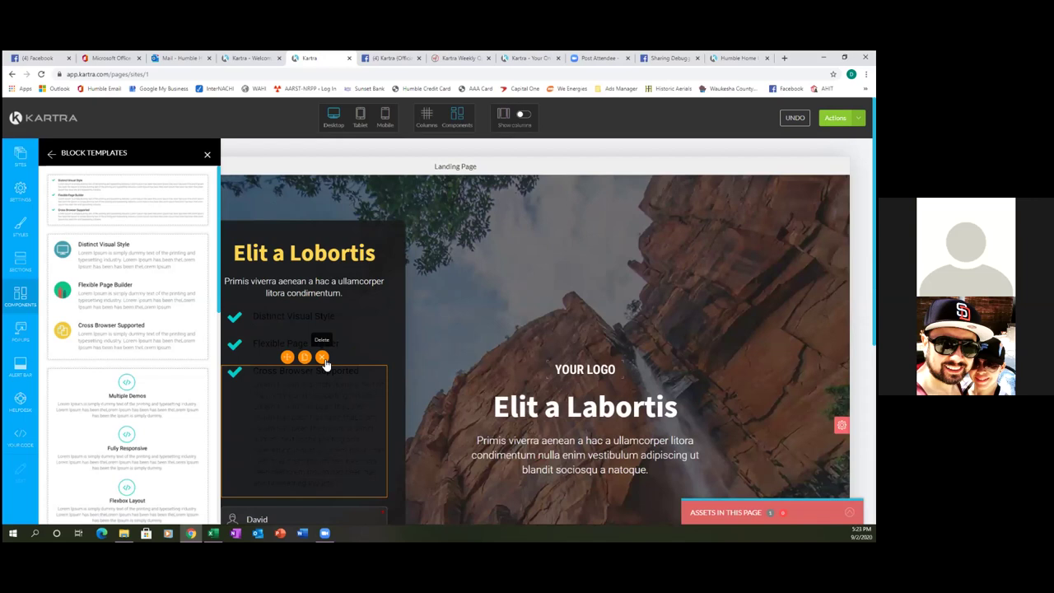
pyautogui.click(322, 357)
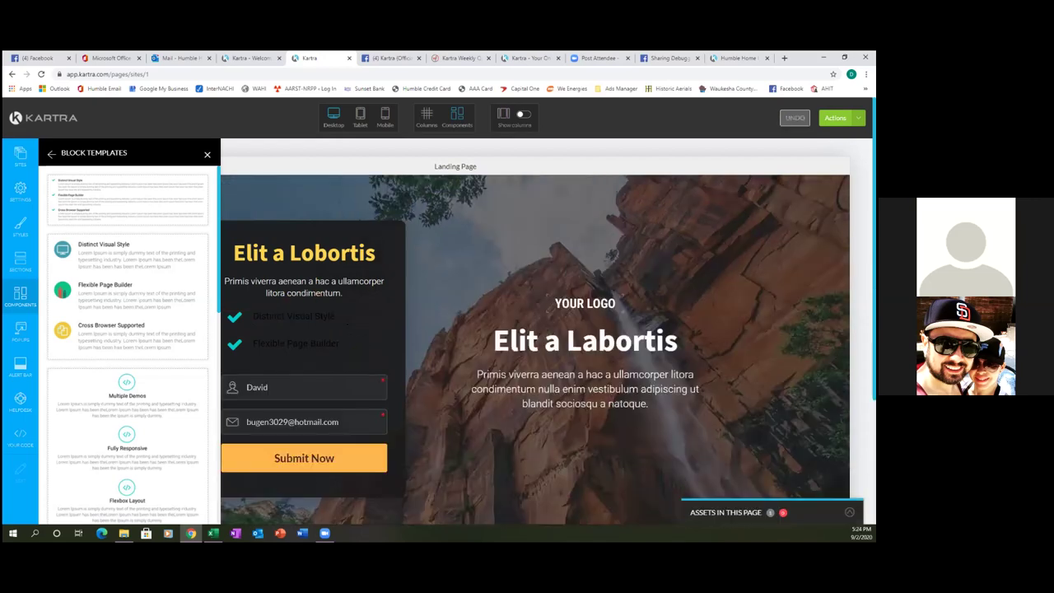
pyautogui.hotkey('ctrl', 'z')
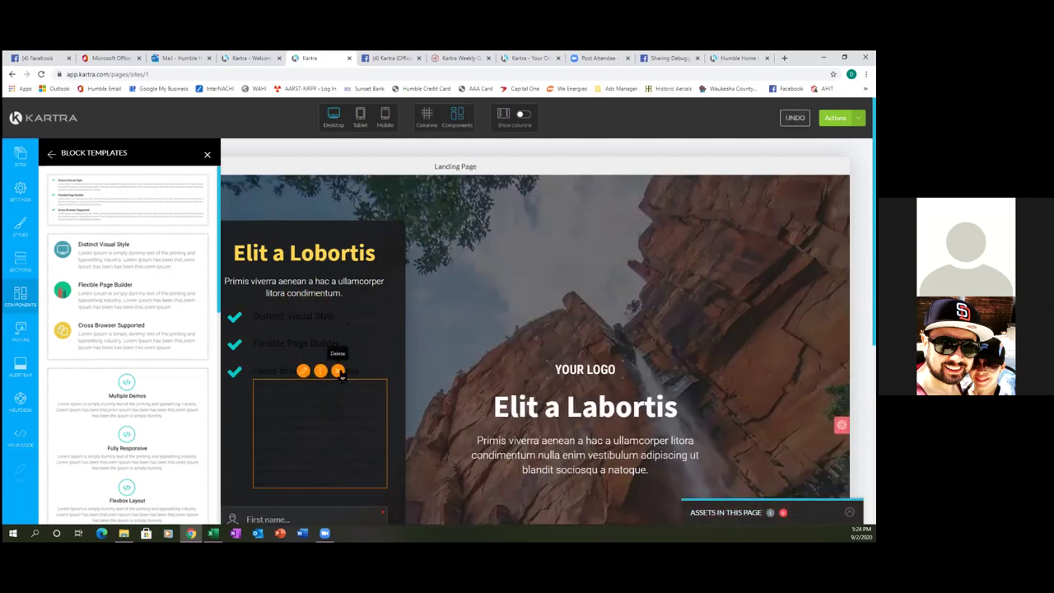
pyautogui.click(338, 372)
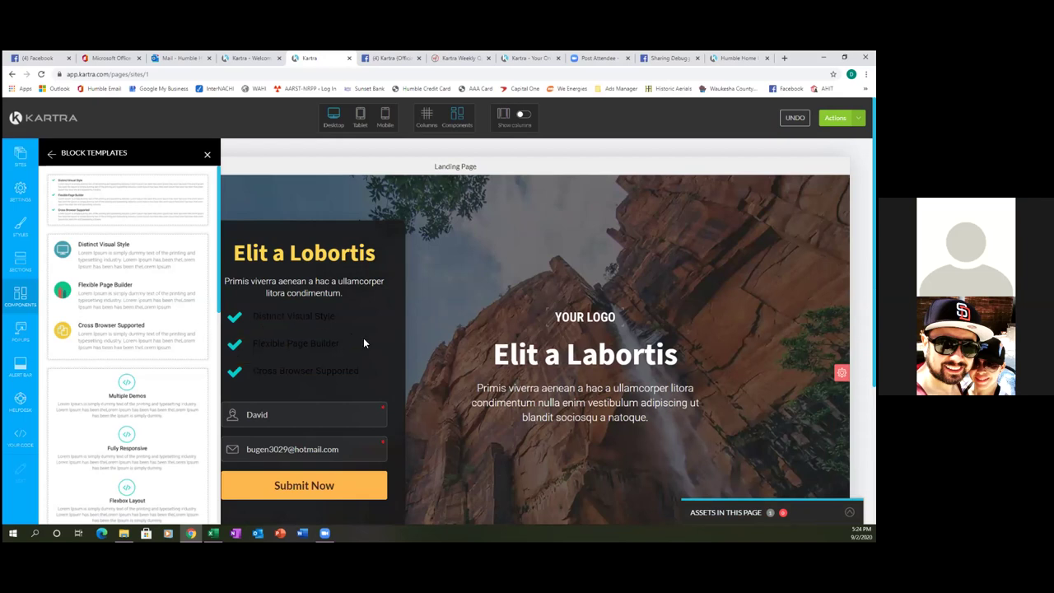
# Change the text colour of the "Distinct Visual Style" list heading in the form box to white.
pyautogui.scroll(-1, 362, 342)
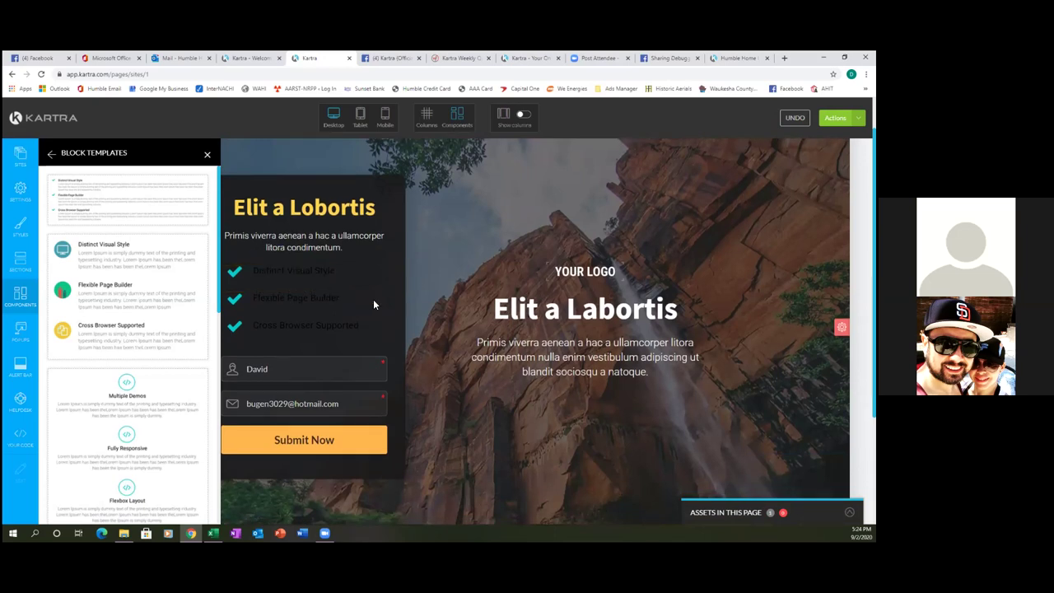
pyautogui.scroll(-3, 369, 295)
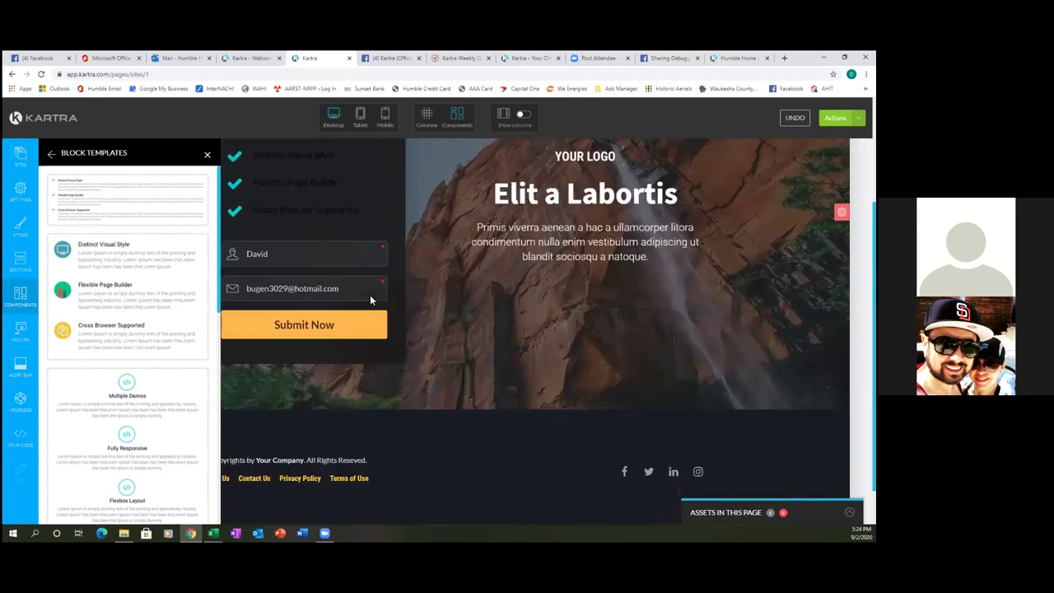
pyautogui.scroll(3, 370, 294)
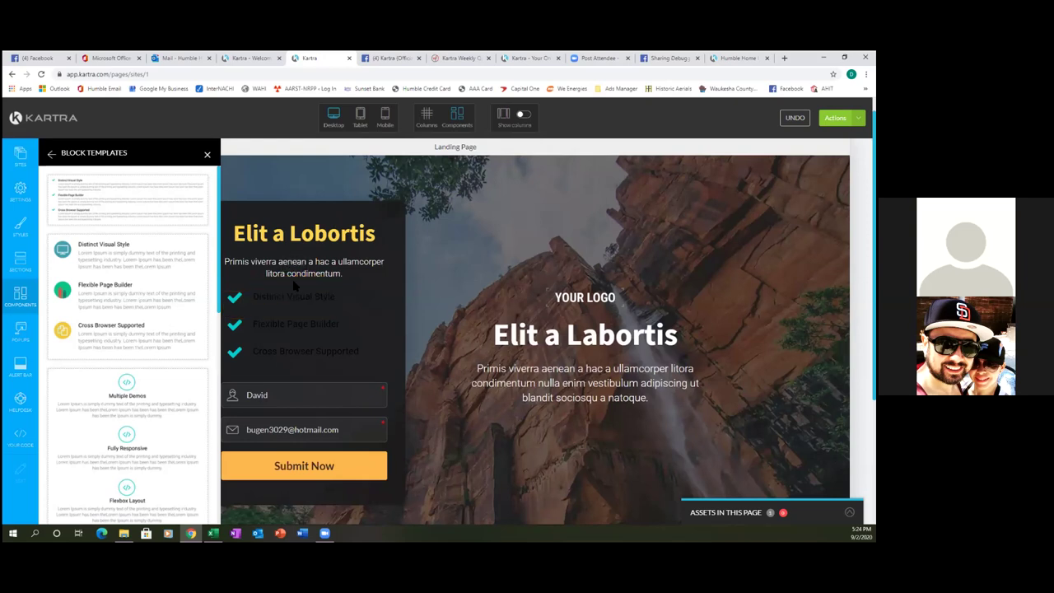
pyautogui.click(294, 295)
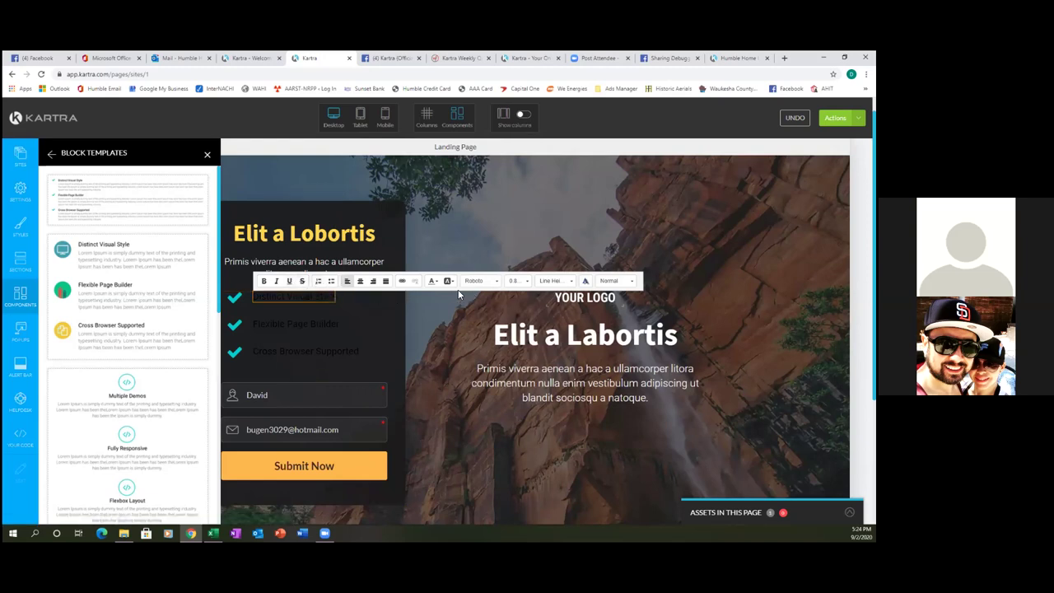
pyautogui.moveTo(321, 292); pyautogui.dragTo(255, 297)
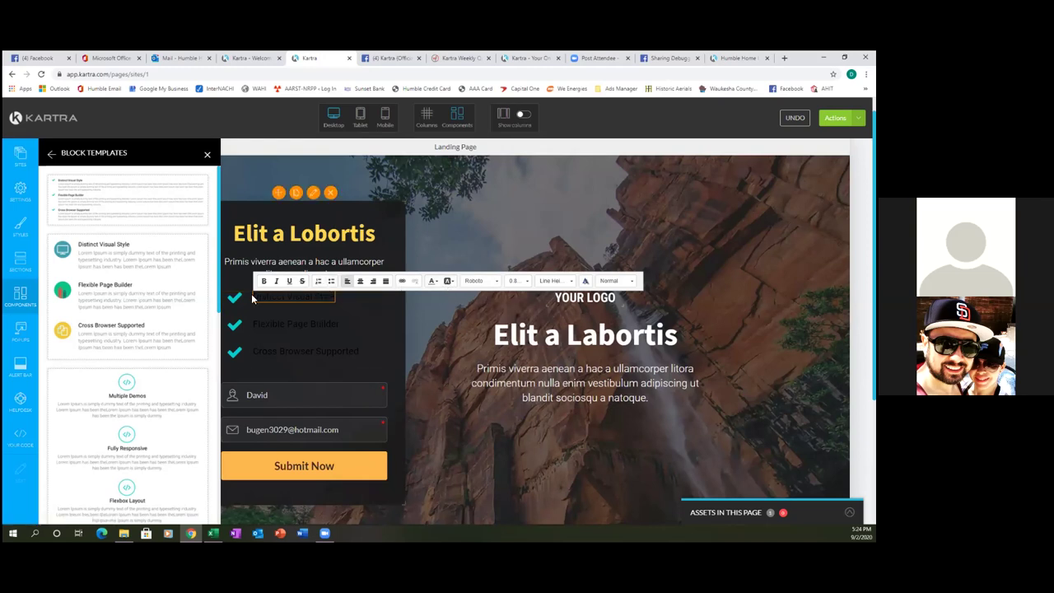
pyautogui.click(325, 297)
pyautogui.moveTo(334, 296); pyautogui.dragTo(254, 302)
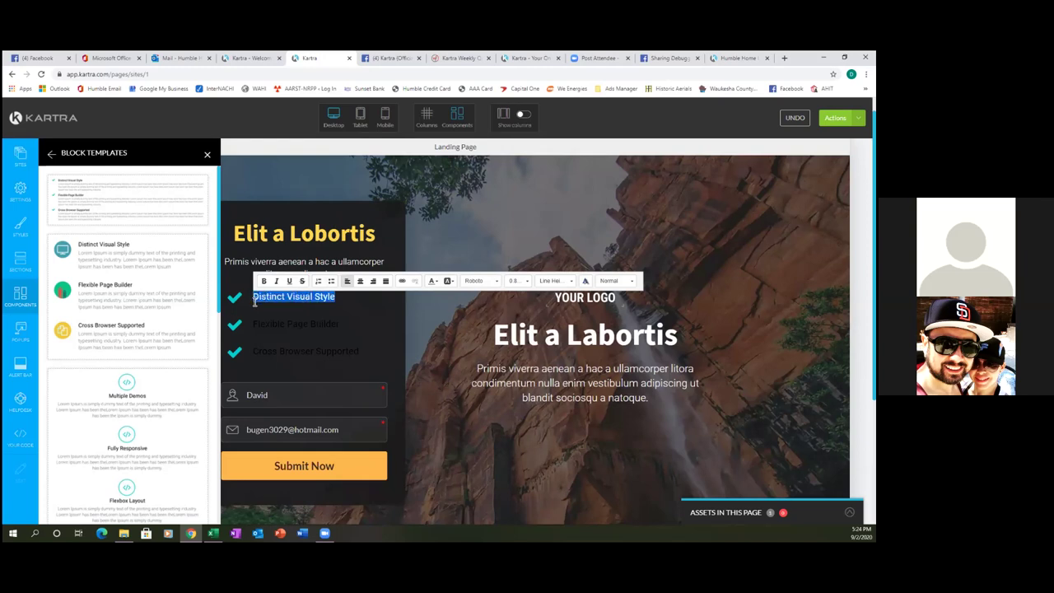
pyautogui.click(436, 281)
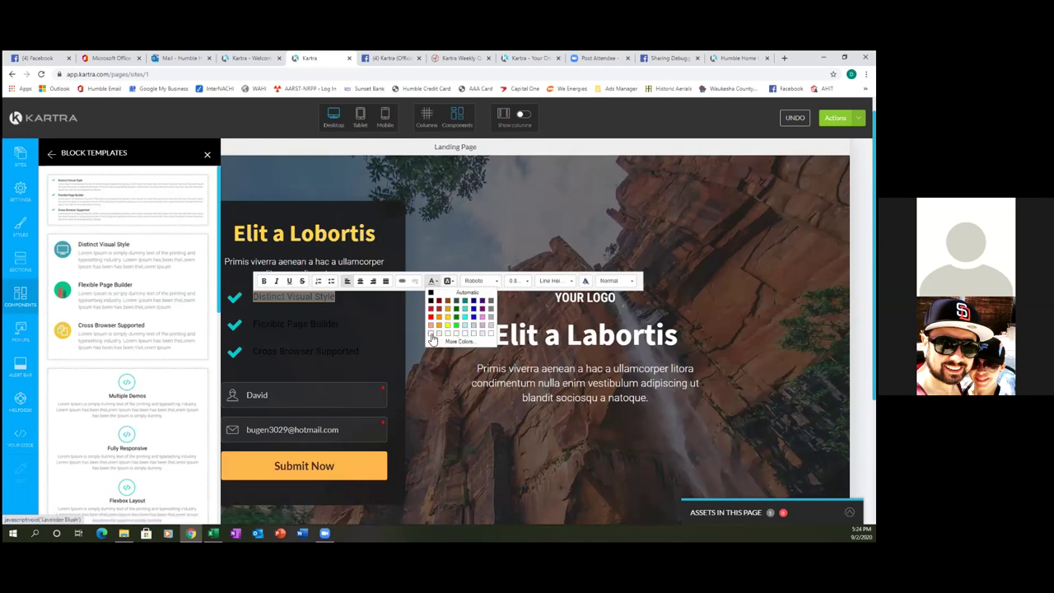
pyautogui.click(492, 336)
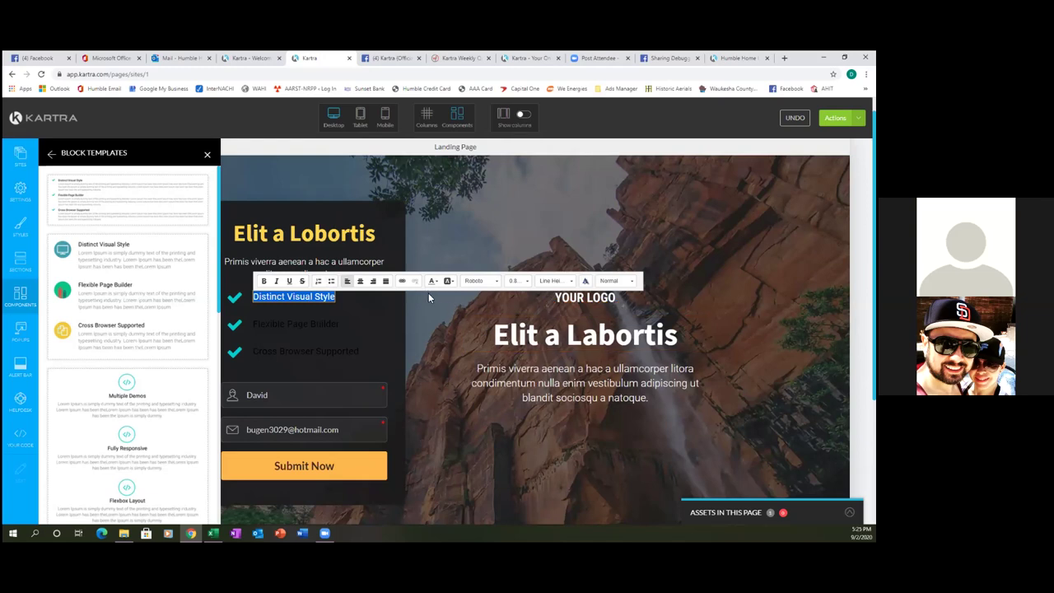
# Set the icon size of the check mark beside "Distinct Visual Style" to Medium and apply it.
pyautogui.click(235, 297)
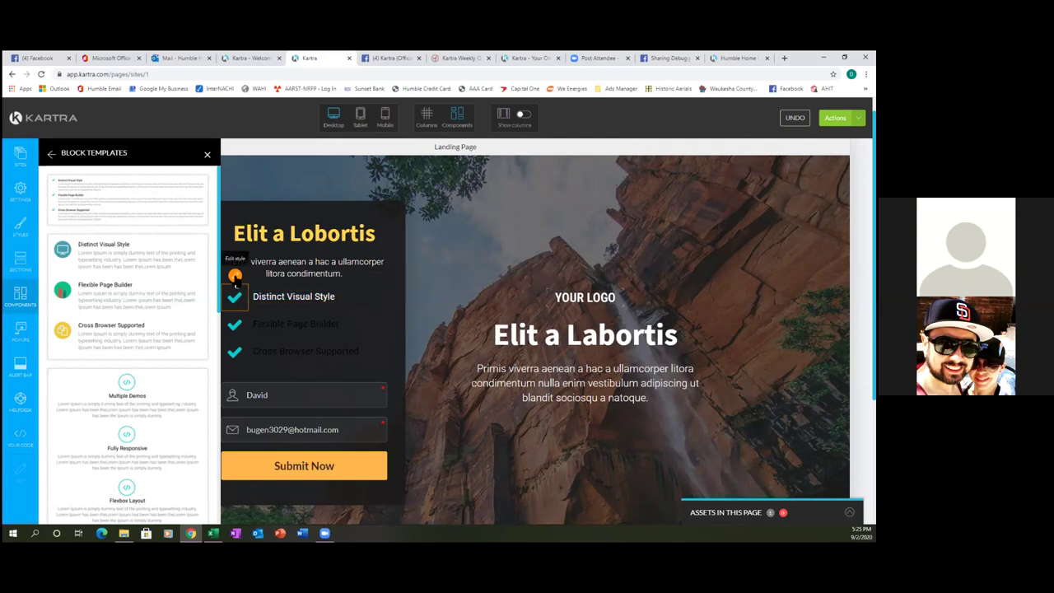
pyautogui.click(236, 276)
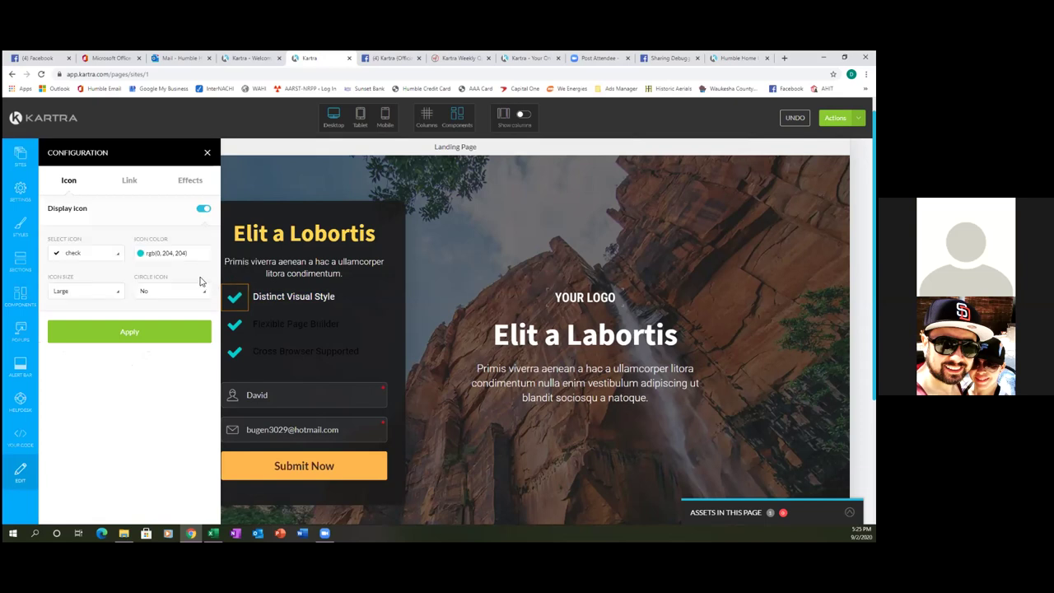
pyautogui.click(116, 296)
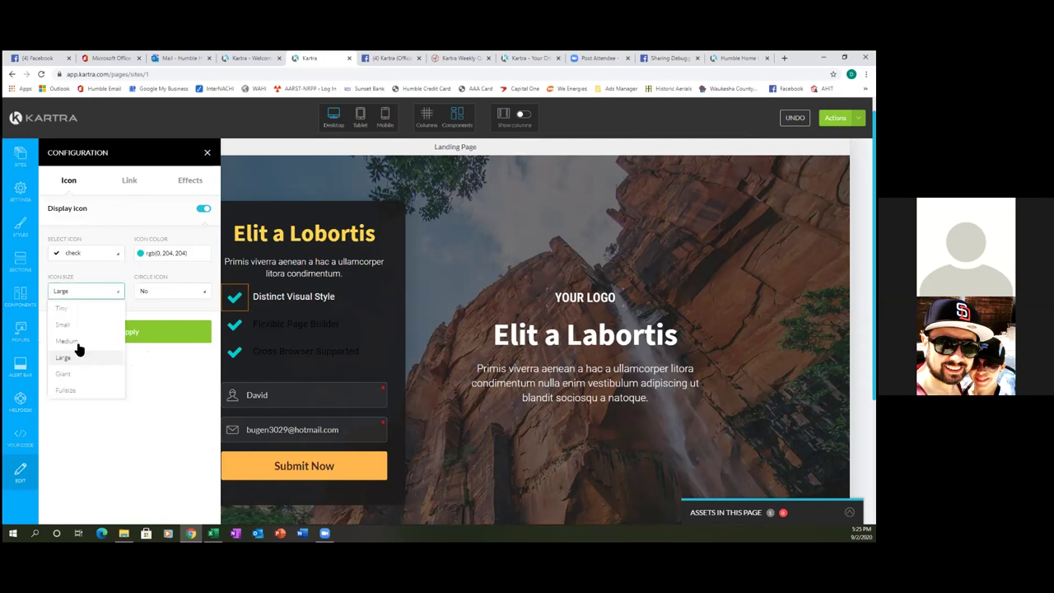
pyautogui.click(69, 341)
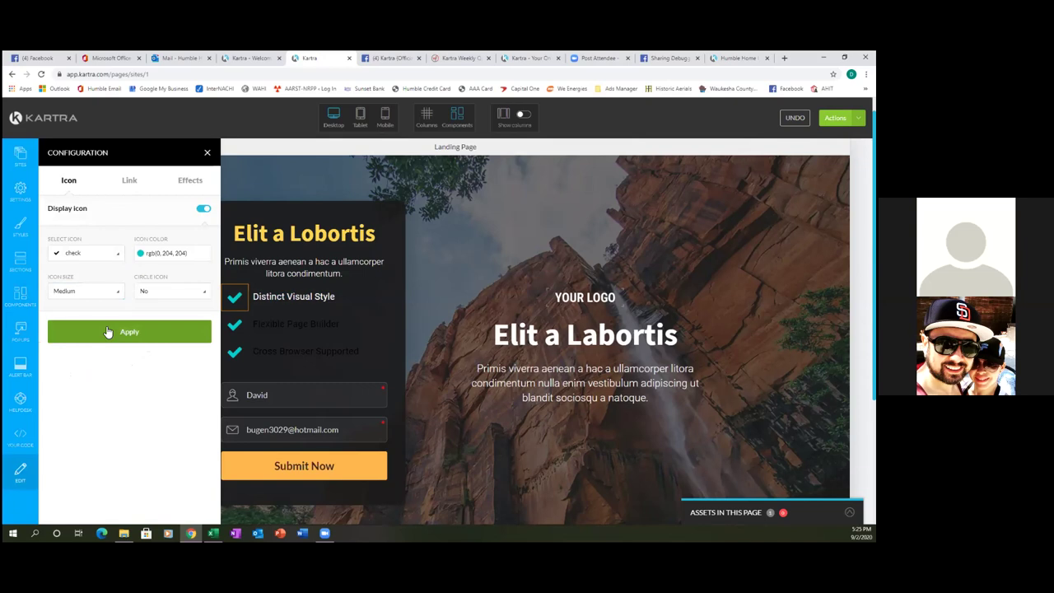
pyautogui.click(106, 327)
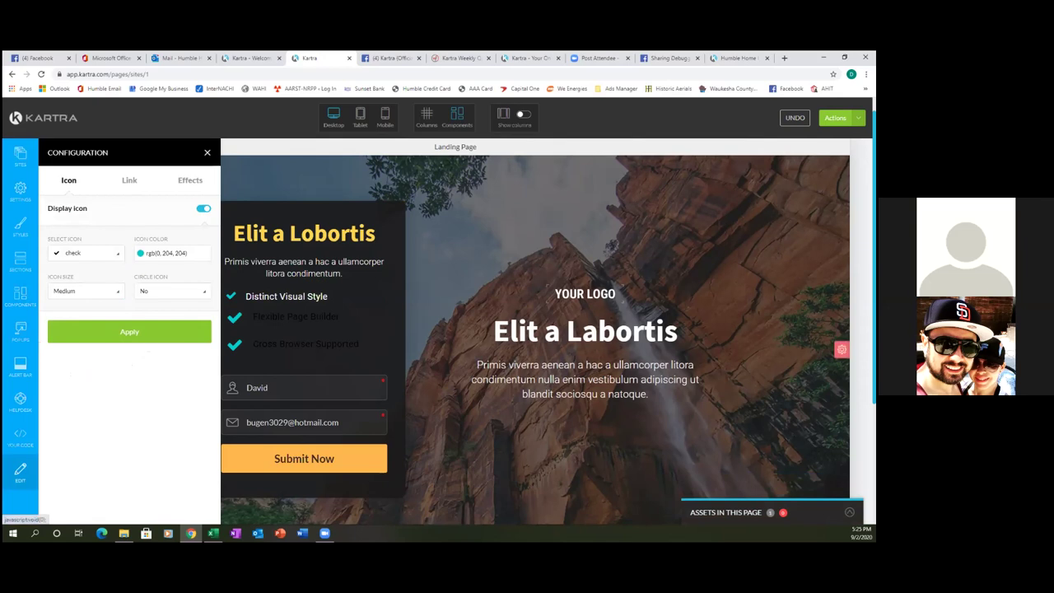
# Replace section 1's background image with the red business cards picture from the image library and apply it.
pyautogui.moveTo(840, 350)
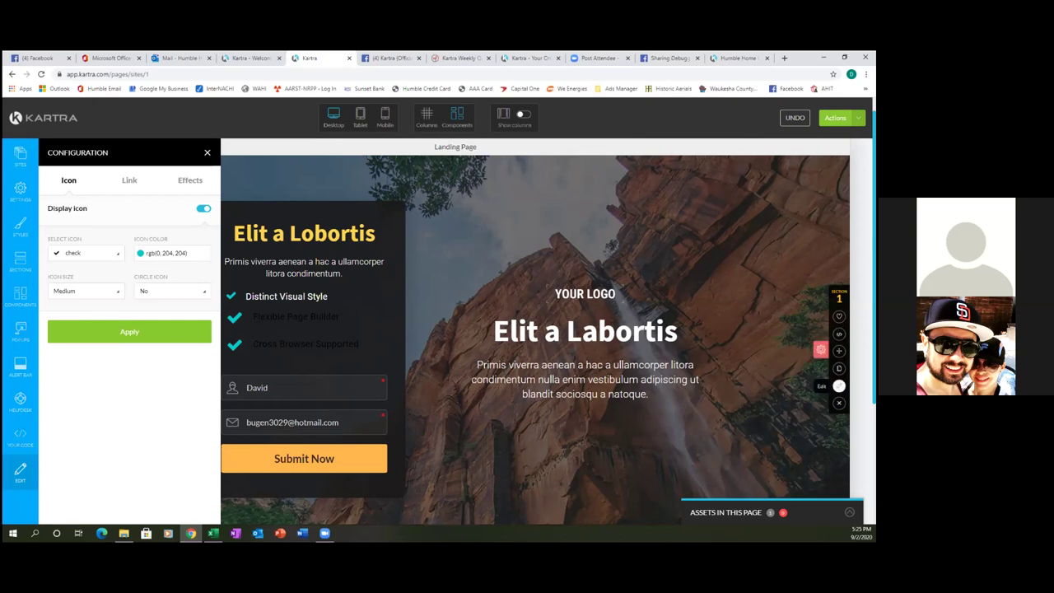
pyautogui.click(839, 385)
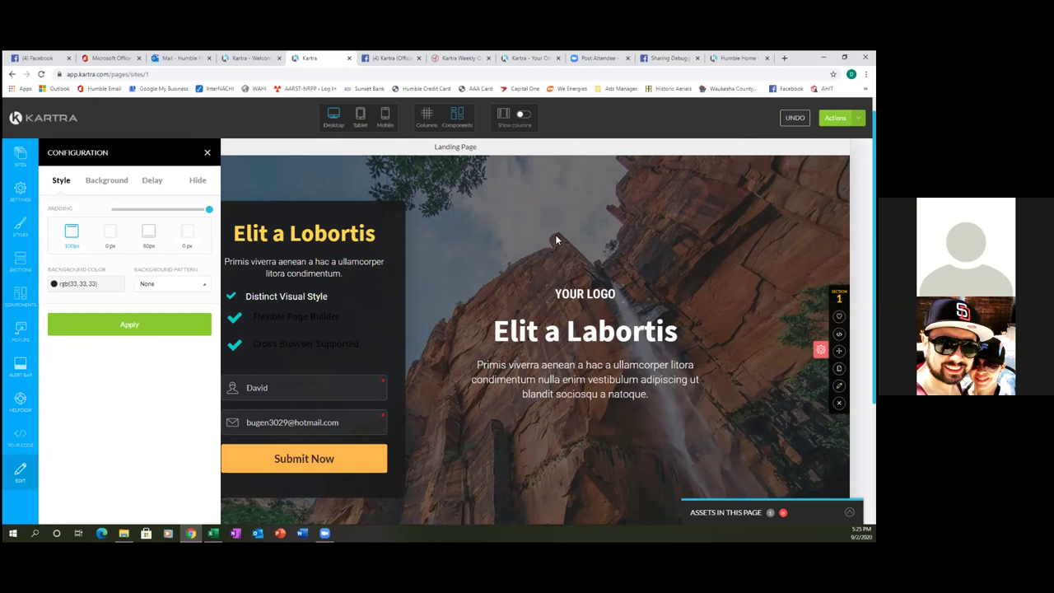
pyautogui.click(104, 184)
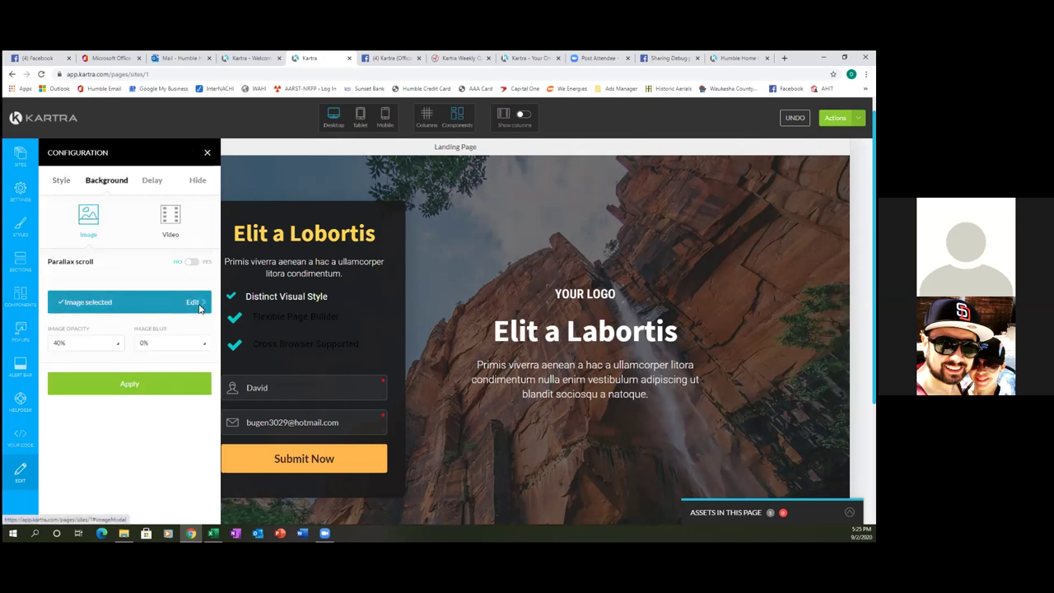
pyautogui.click(194, 302)
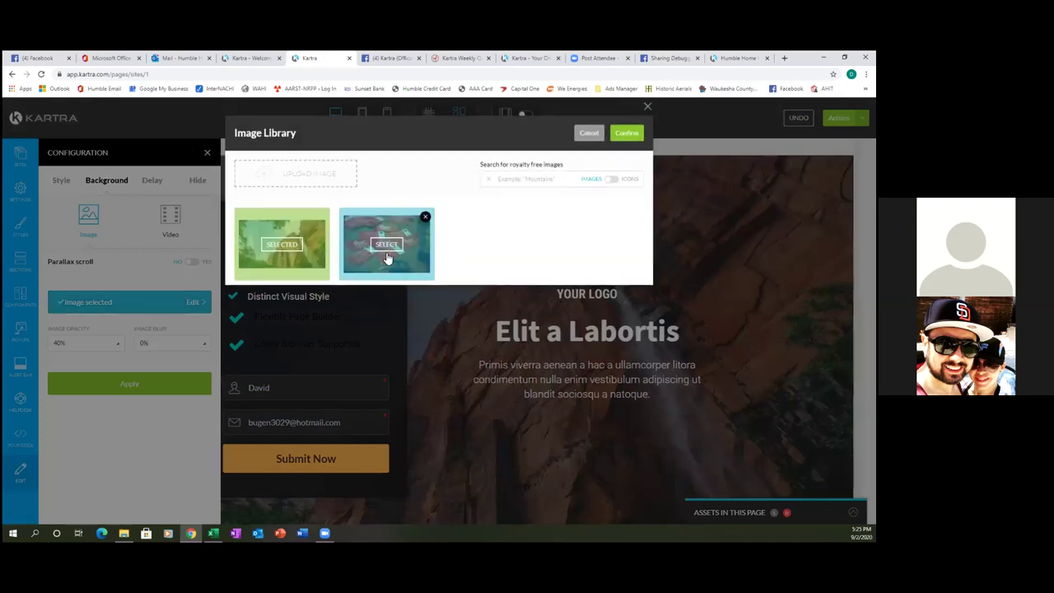
pyautogui.click(387, 255)
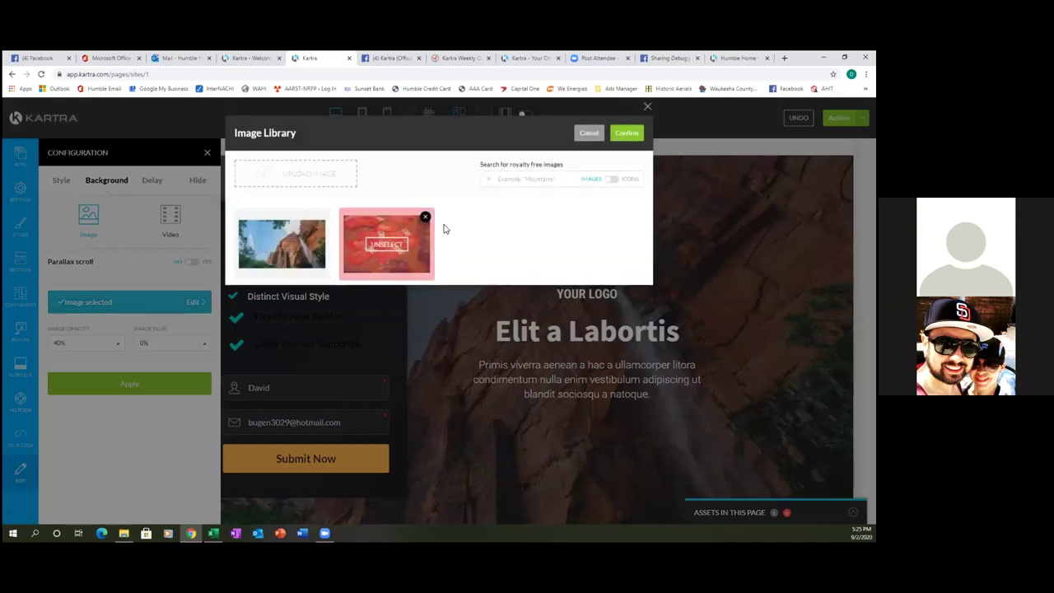
pyautogui.click(627, 135)
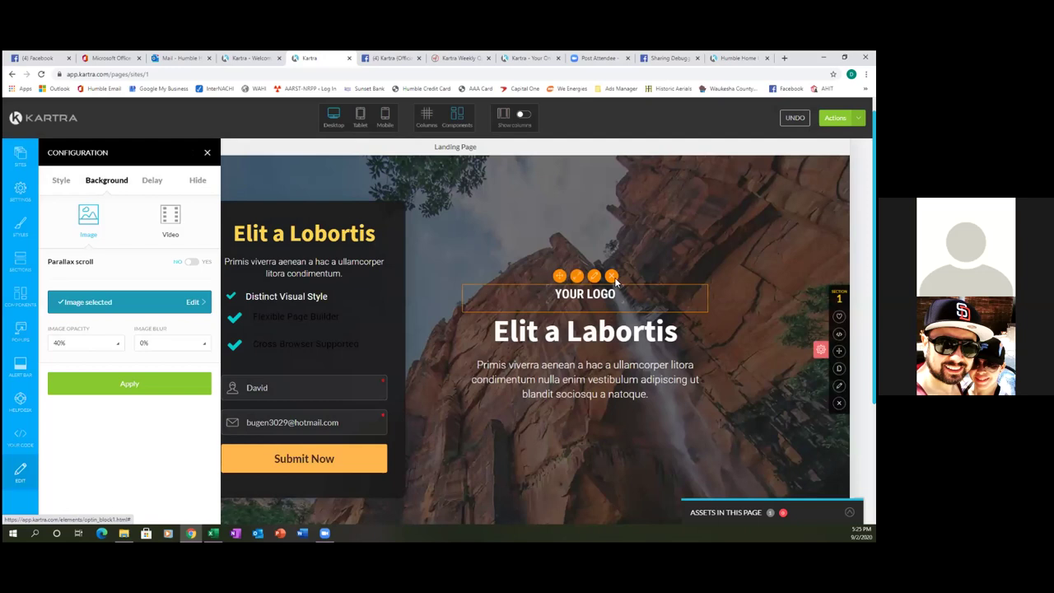
pyautogui.click(108, 385)
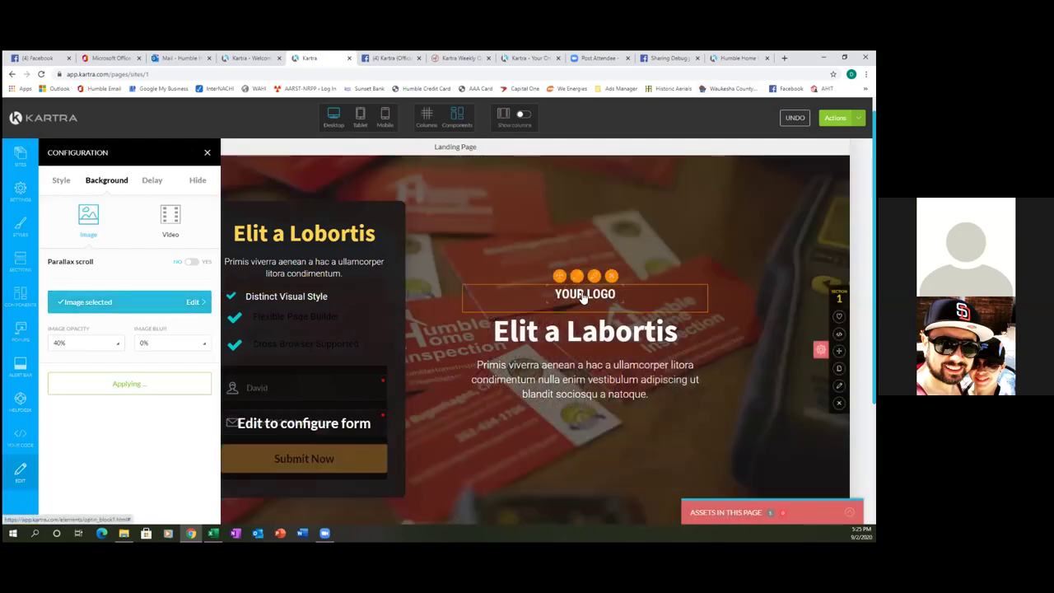
# Set the opacity of section 1's background image to 50% and apply the change.
pyautogui.click(119, 346)
pyautogui.click(69, 450)
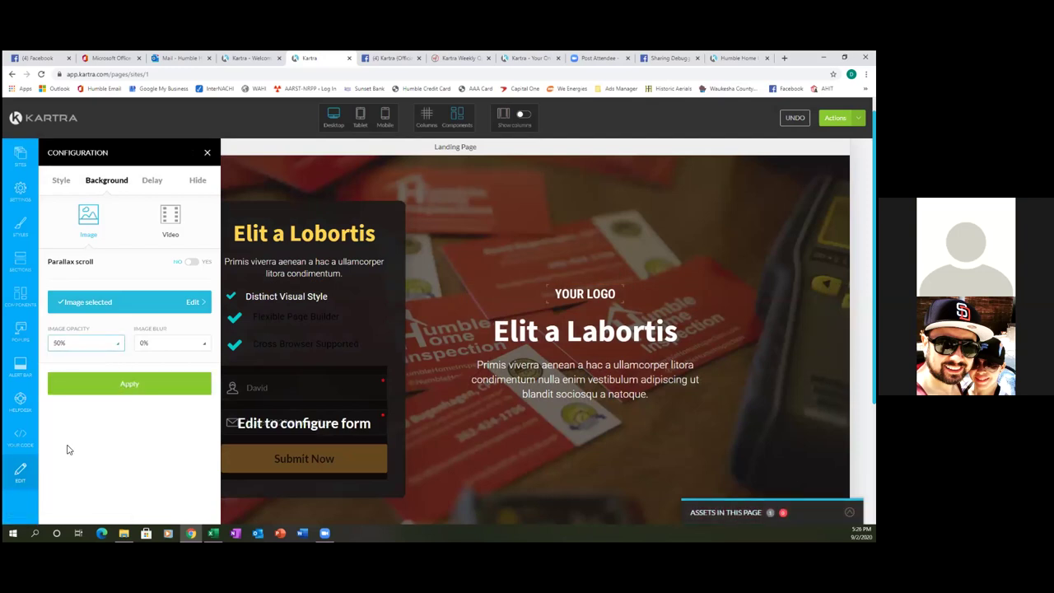
pyautogui.click(118, 388)
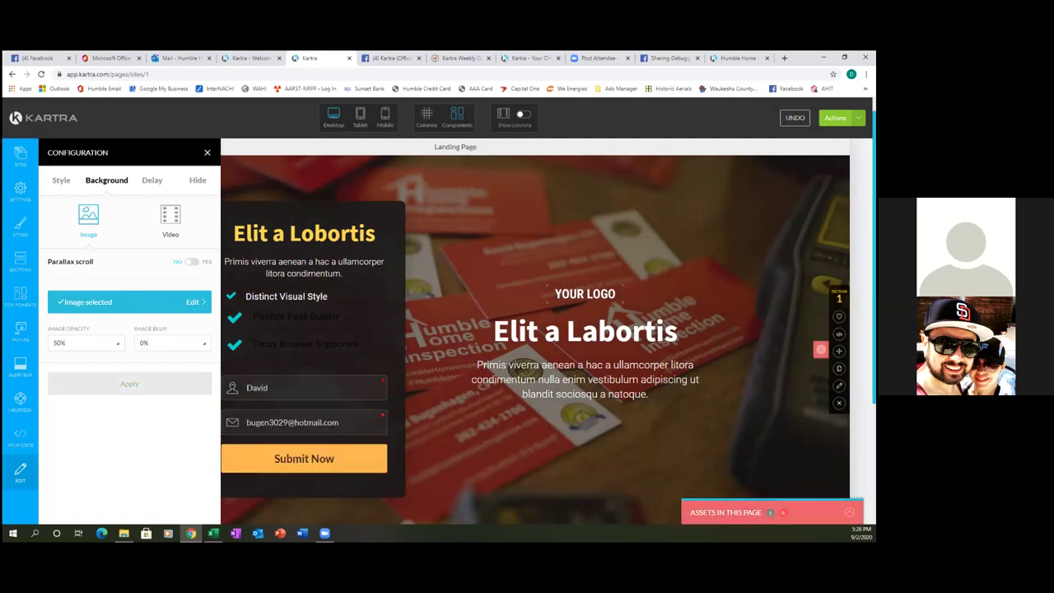
# Open the button settings of the opt-in form in section 1.
pyautogui.scroll(-1, 408, 432)
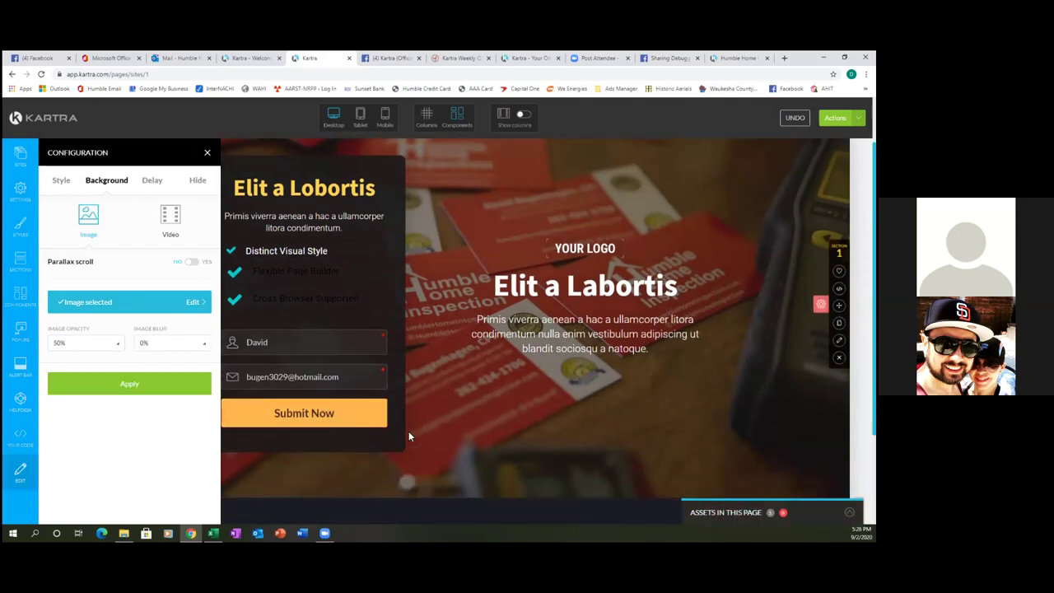
pyautogui.scroll(-1, 408, 431)
pyautogui.scroll(1, 408, 431)
pyautogui.moveTo(294, 344)
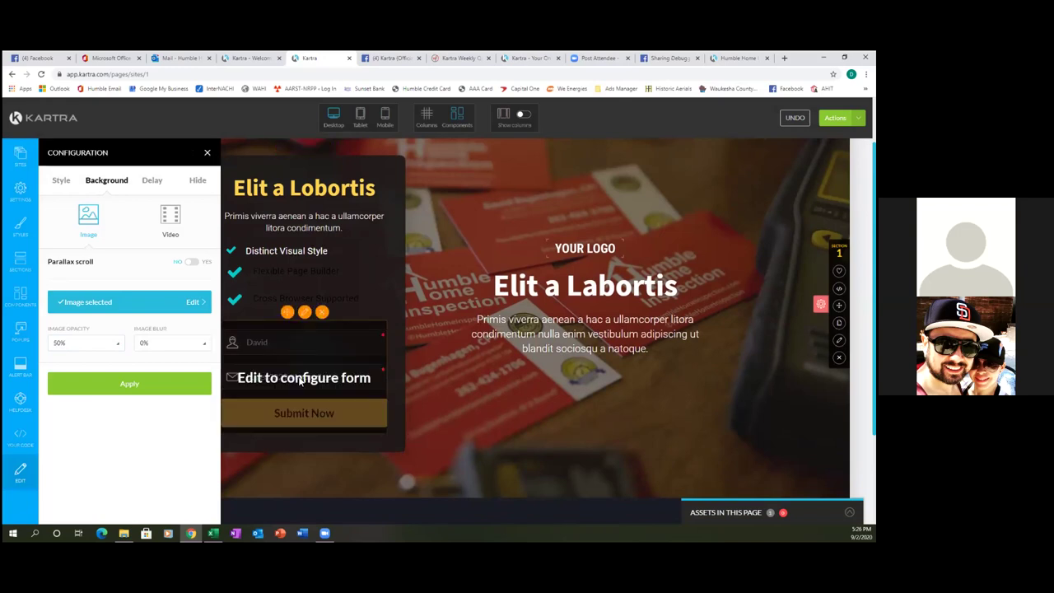
pyautogui.click(307, 313)
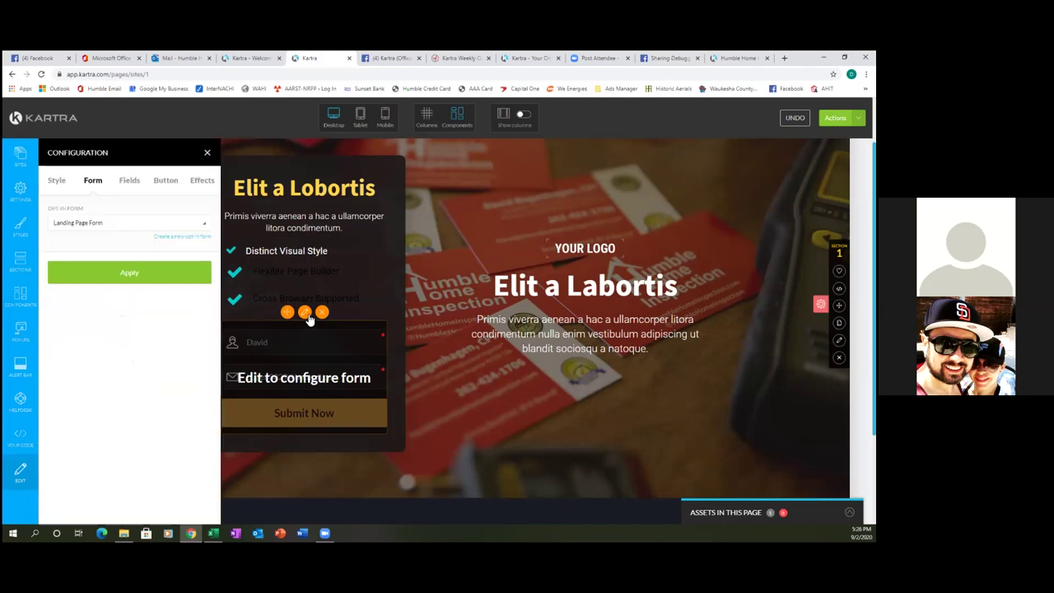
pyautogui.click(163, 182)
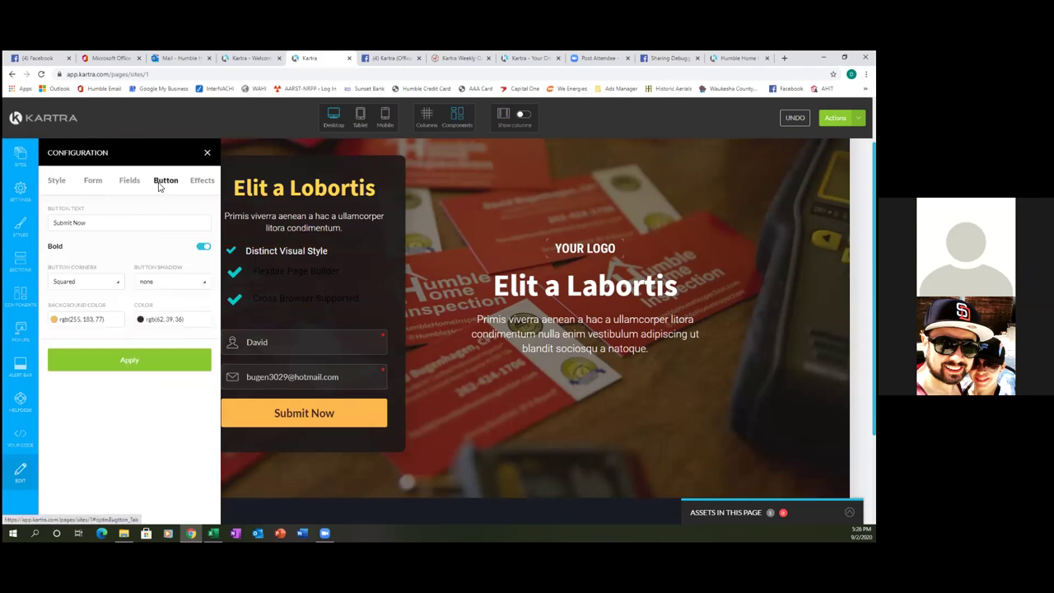
# Try to recolour the Submit Now button's background using the My Red palette.
pyautogui.click(99, 322)
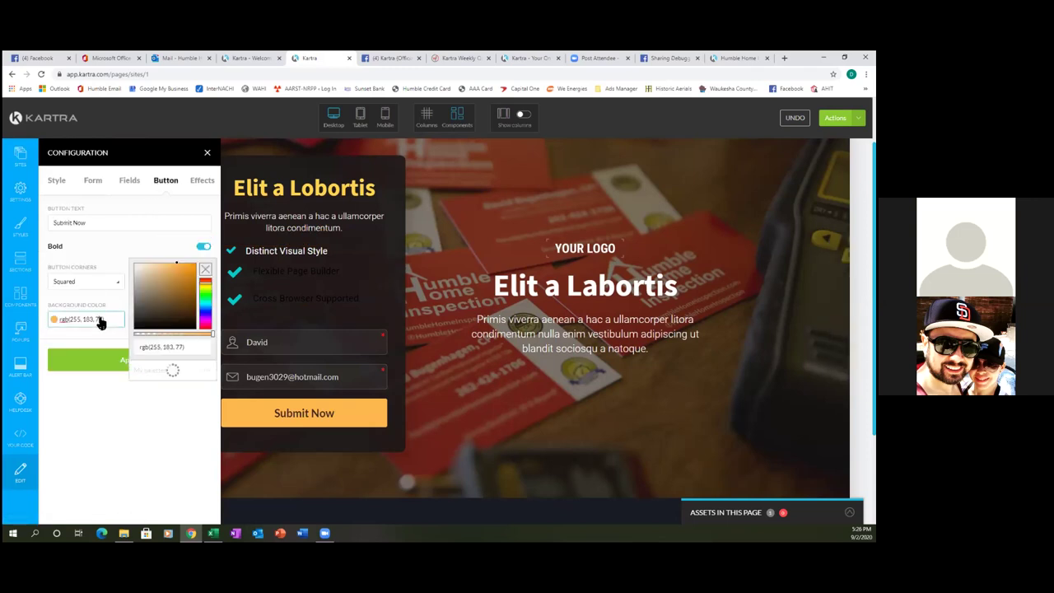
pyautogui.click(98, 401)
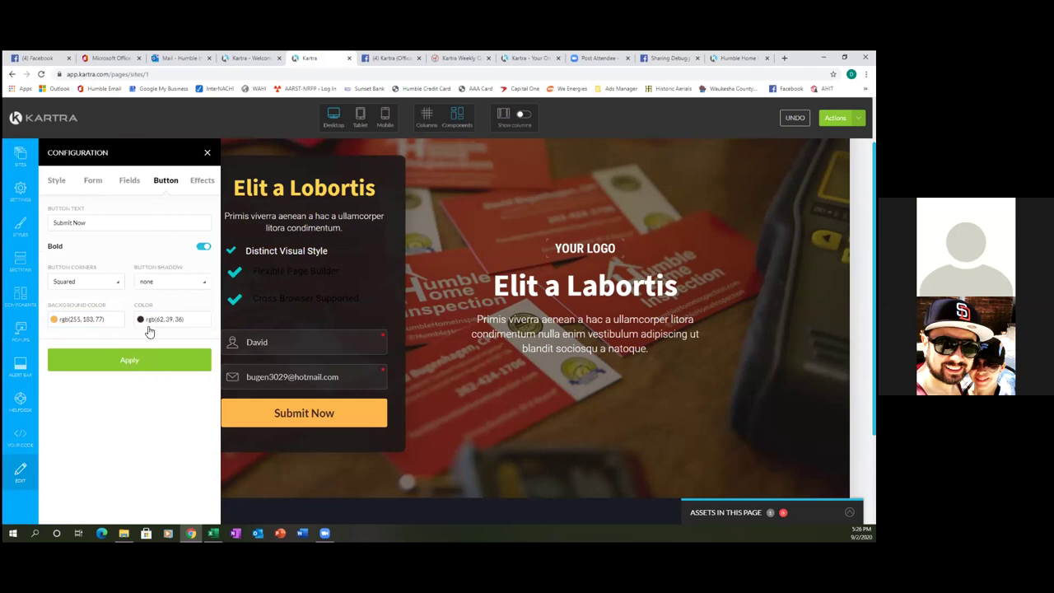
pyautogui.click(96, 320)
pyautogui.click(194, 373)
pyautogui.click(157, 385)
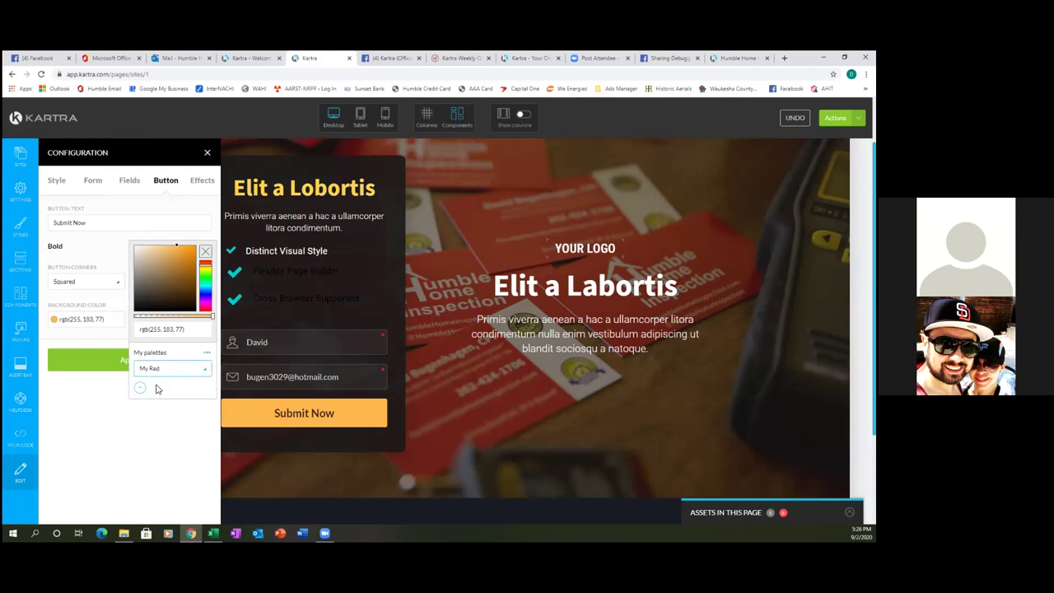
pyautogui.click(107, 367)
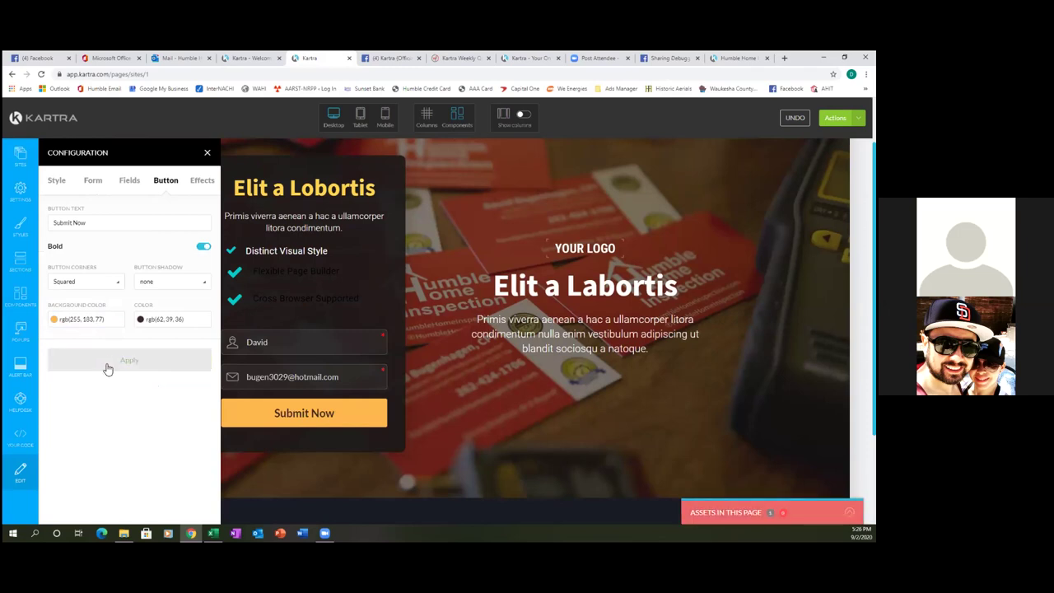
# Select the My Red palette for the Submit Now button's background and add the current orange to it as a swatch.
pyautogui.click(94, 320)
pyautogui.click(159, 372)
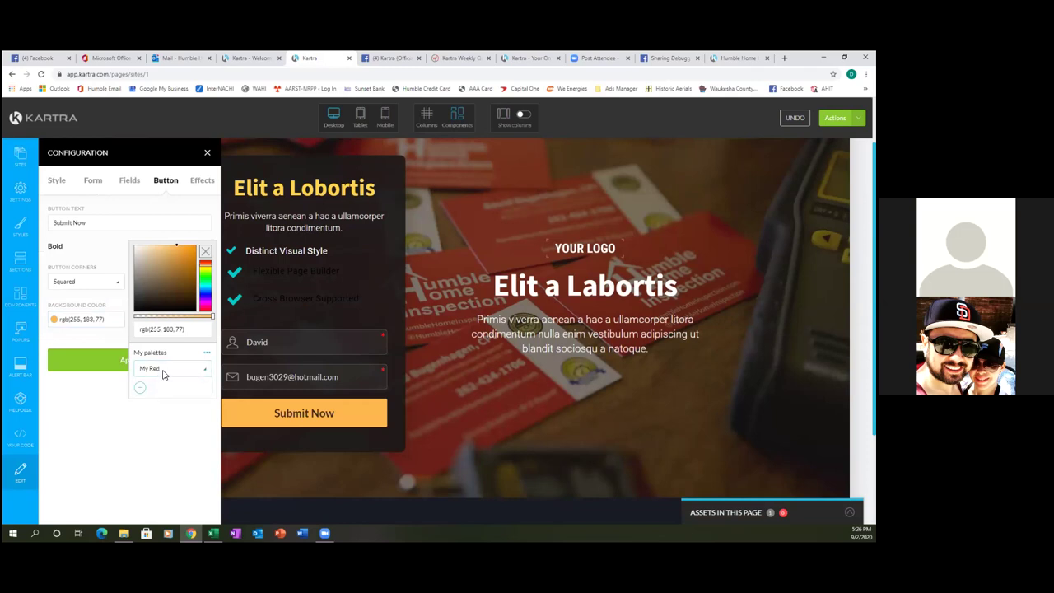
pyautogui.click(177, 371)
pyautogui.click(161, 385)
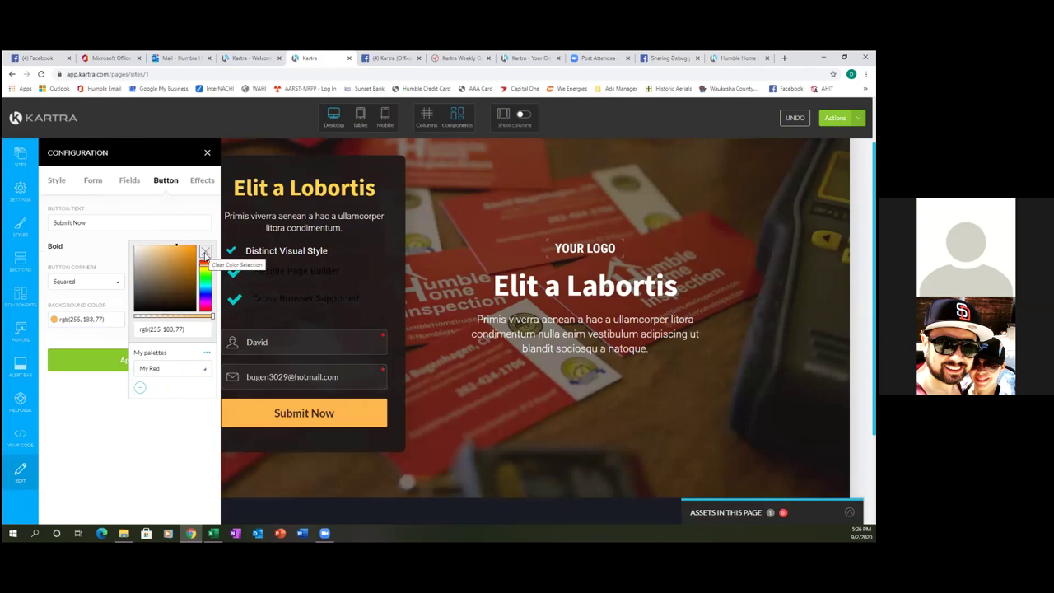
pyautogui.click(192, 372)
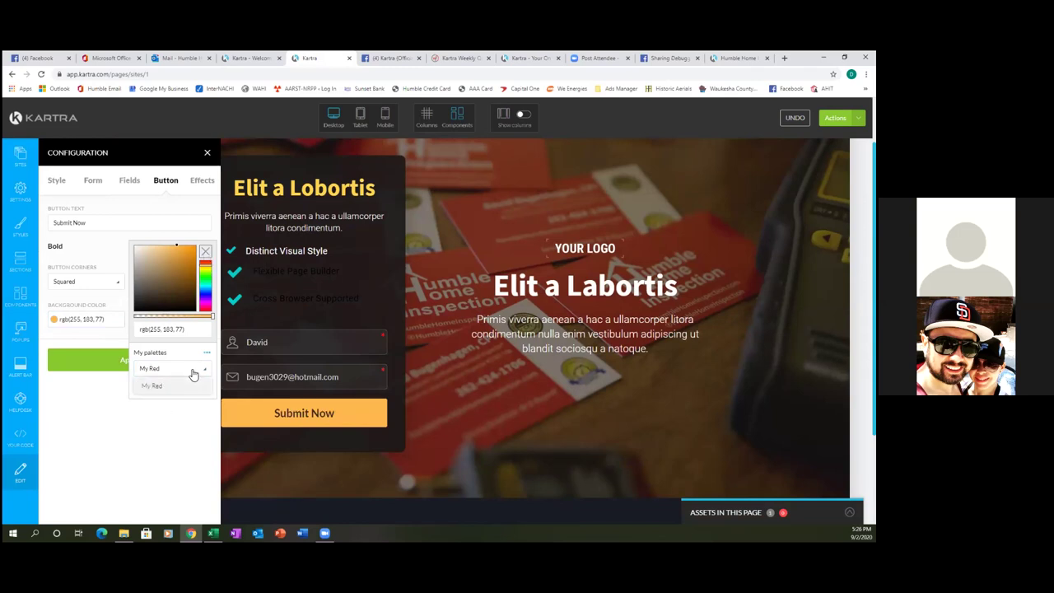
pyautogui.click(154, 386)
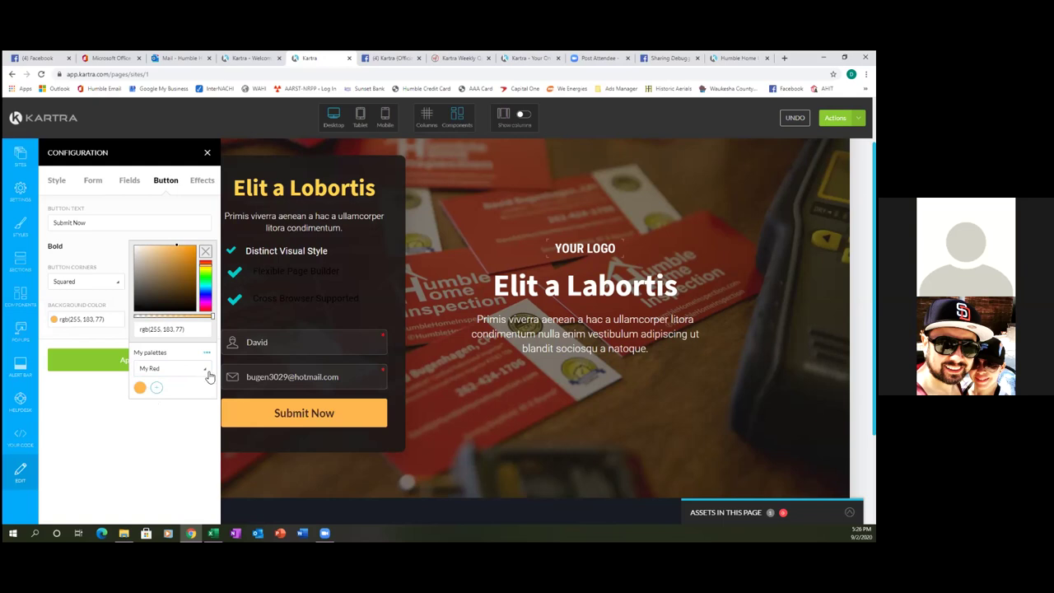
pyautogui.click(205, 370)
pyautogui.click(157, 386)
# Set the Submit Now button's background to red rgb(255, 24, 11), save that colour in the My Red palette, and apply it.
pyautogui.click(206, 264)
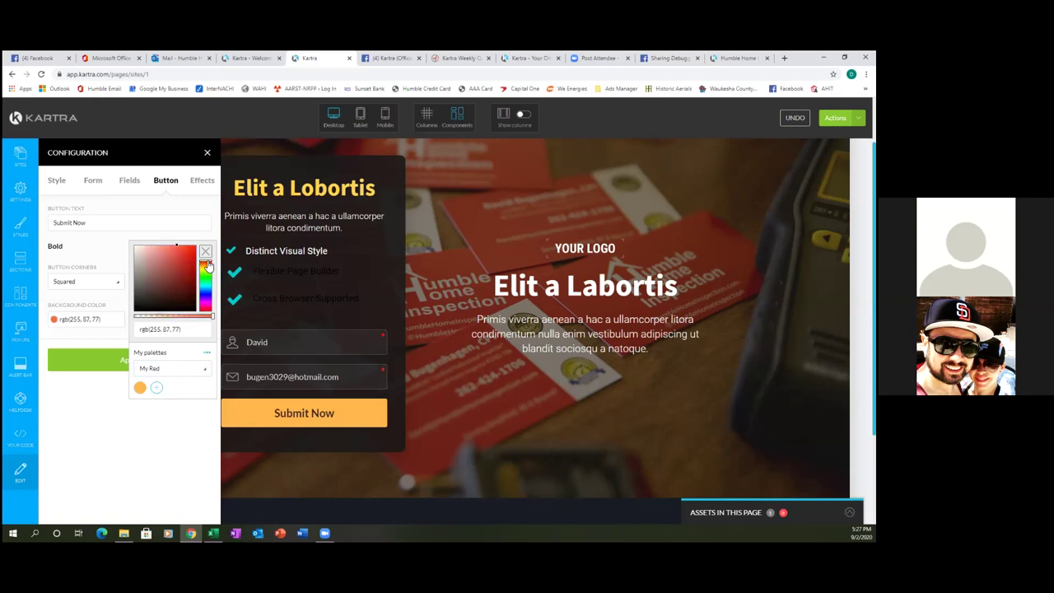
pyautogui.click(191, 249)
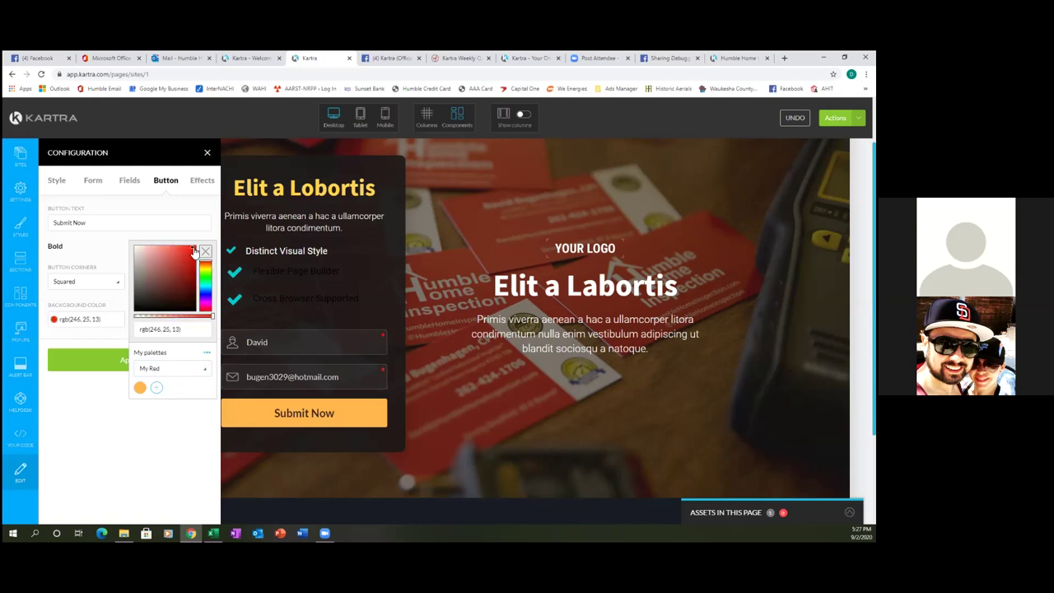
pyautogui.click(195, 248)
pyautogui.click(155, 389)
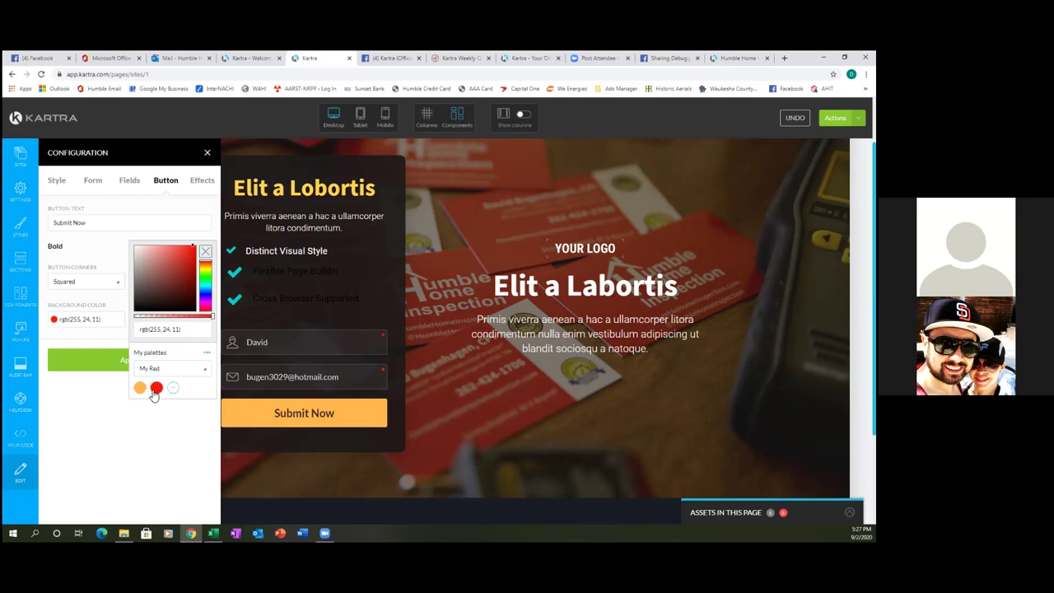
pyautogui.click(98, 364)
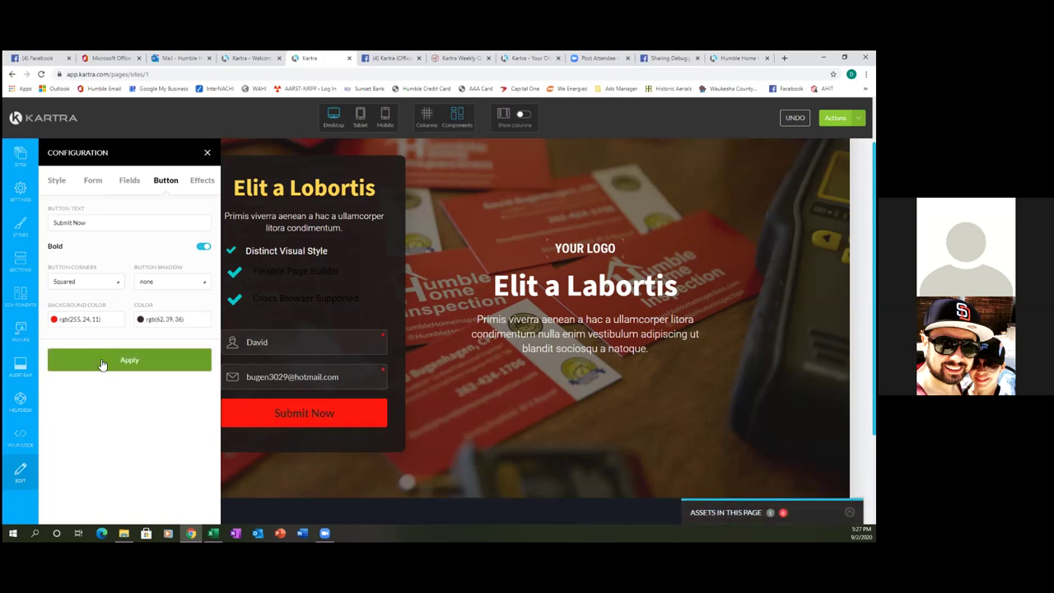
# Change the Submit Now button's text colour to near-white, rgba(249, 251, 246, 0.953), and apply it.
pyautogui.click(164, 323)
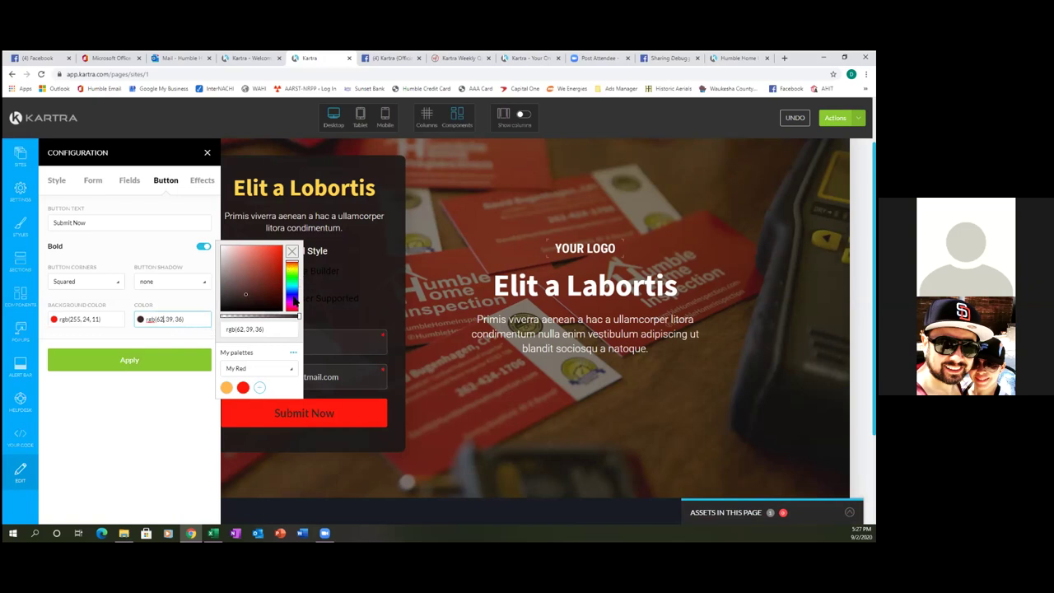
pyautogui.moveTo(298, 316)
pyautogui.mouseDown()
pyautogui.moveTo(241, 317)
pyautogui.moveTo(297, 317)
pyautogui.mouseUp()
pyautogui.moveTo(295, 271)
pyautogui.mouseDown()
pyautogui.moveTo(295, 308)
pyautogui.moveTo(294, 273)
pyautogui.mouseUp()
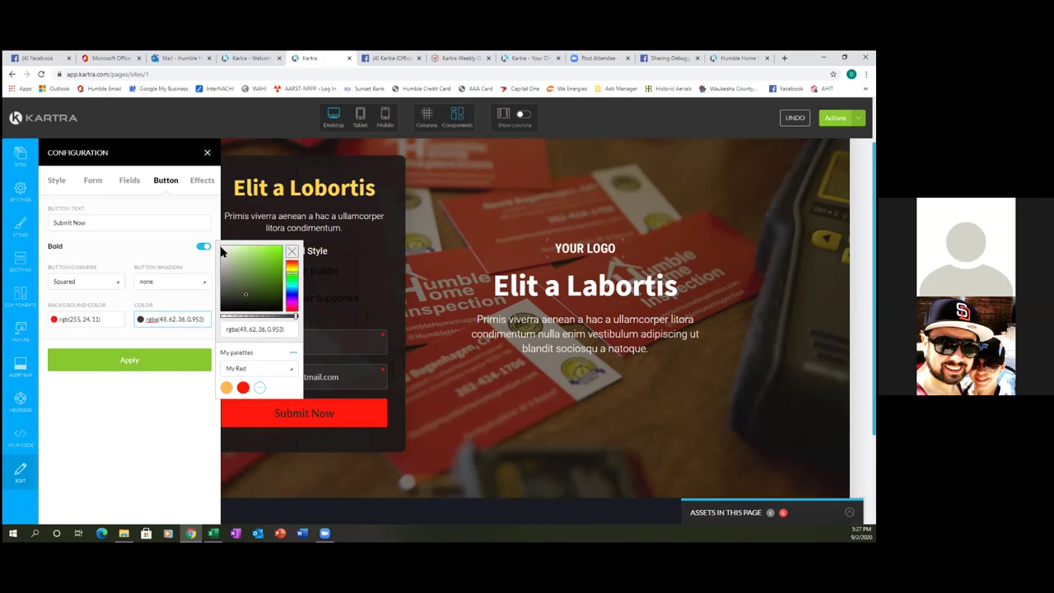
pyautogui.click(223, 251)
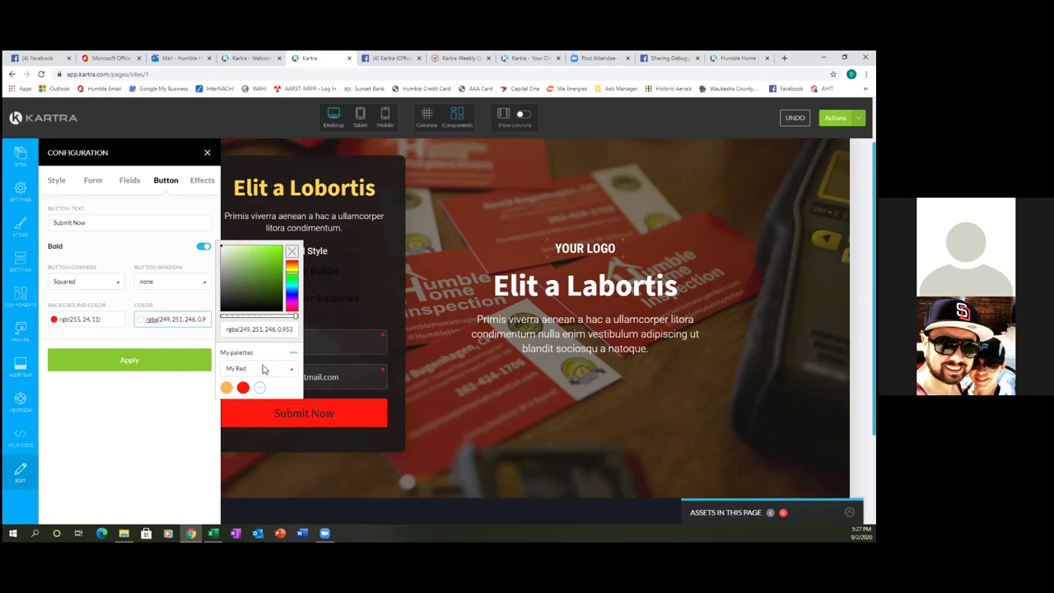
pyautogui.click(143, 364)
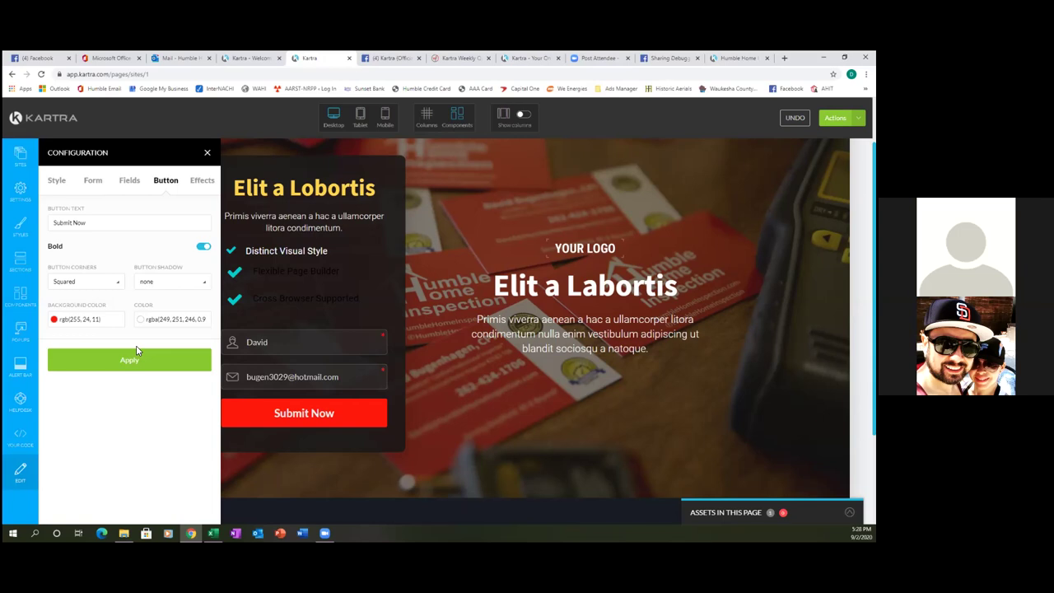
# Set the check mark beside "Flexible Page Builder" to Medium size and the saved red rgb(255, 24, 11), and apply it.
pyautogui.click(234, 275)
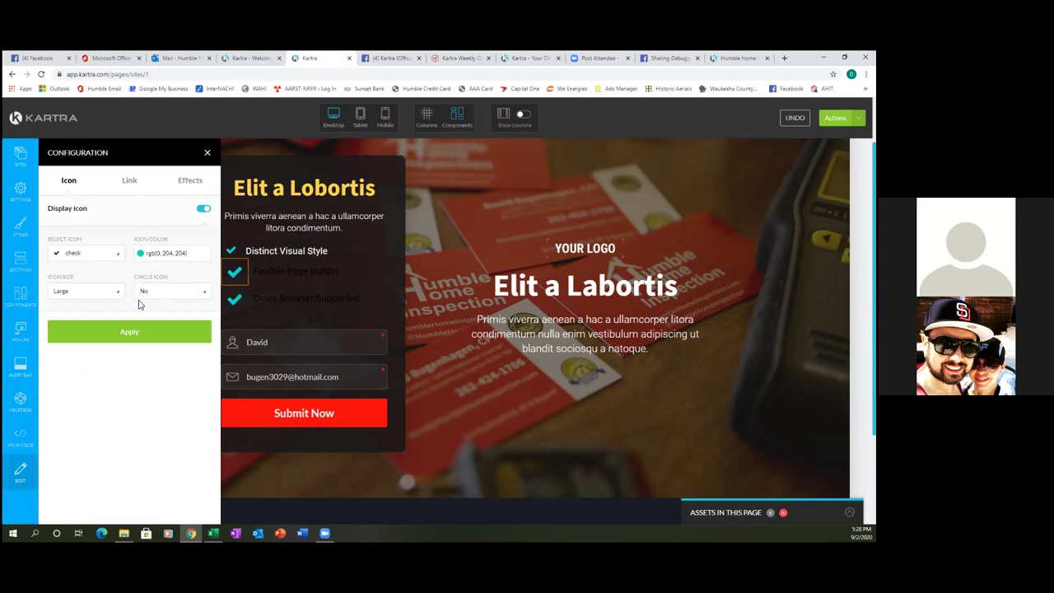
pyautogui.click(173, 262)
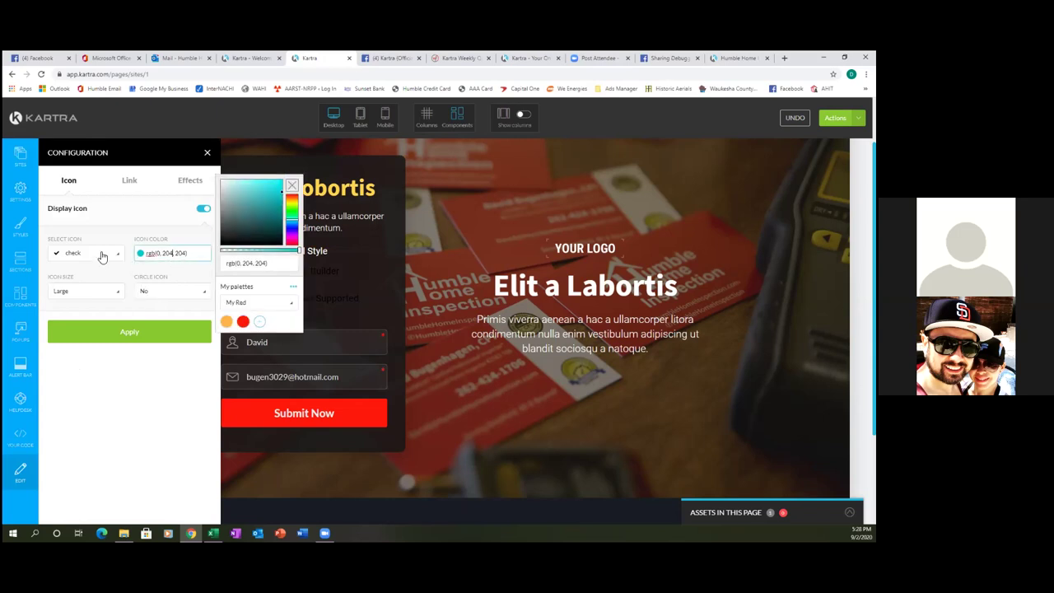
pyautogui.click(93, 291)
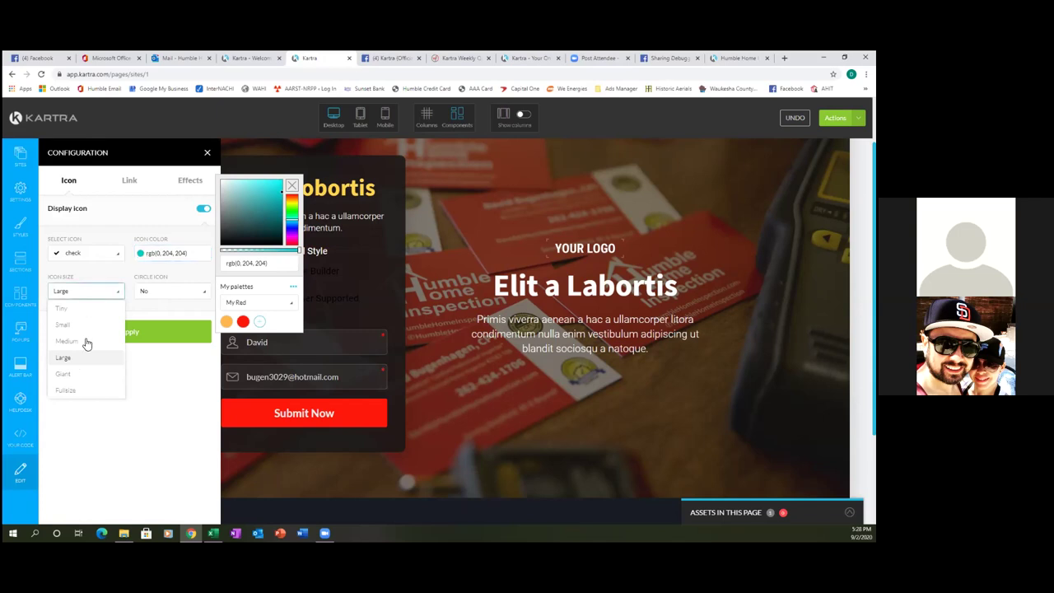
pyautogui.click(87, 345)
pyautogui.click(170, 254)
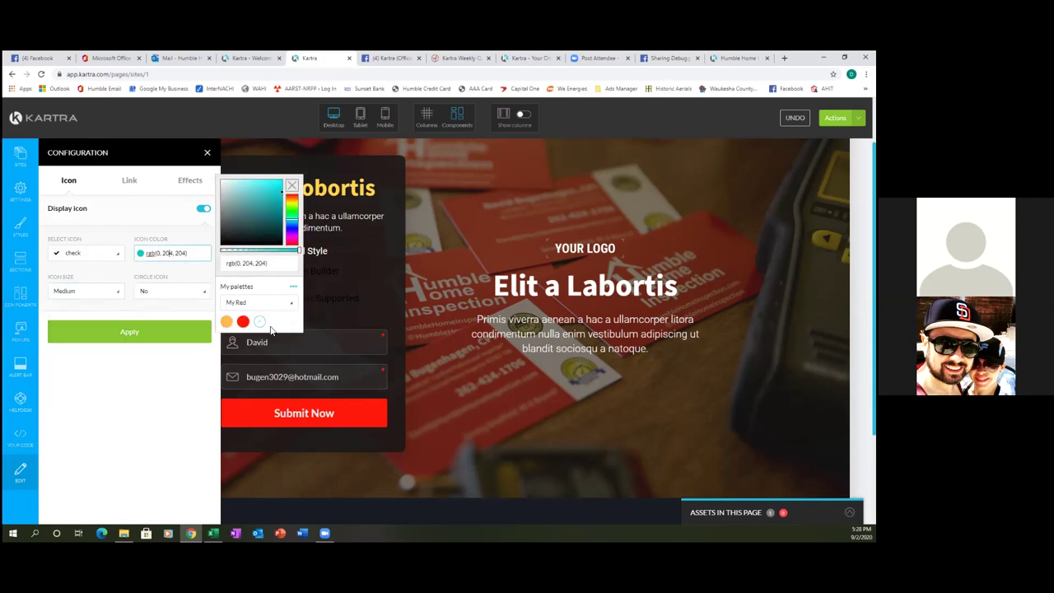
pyautogui.click(243, 322)
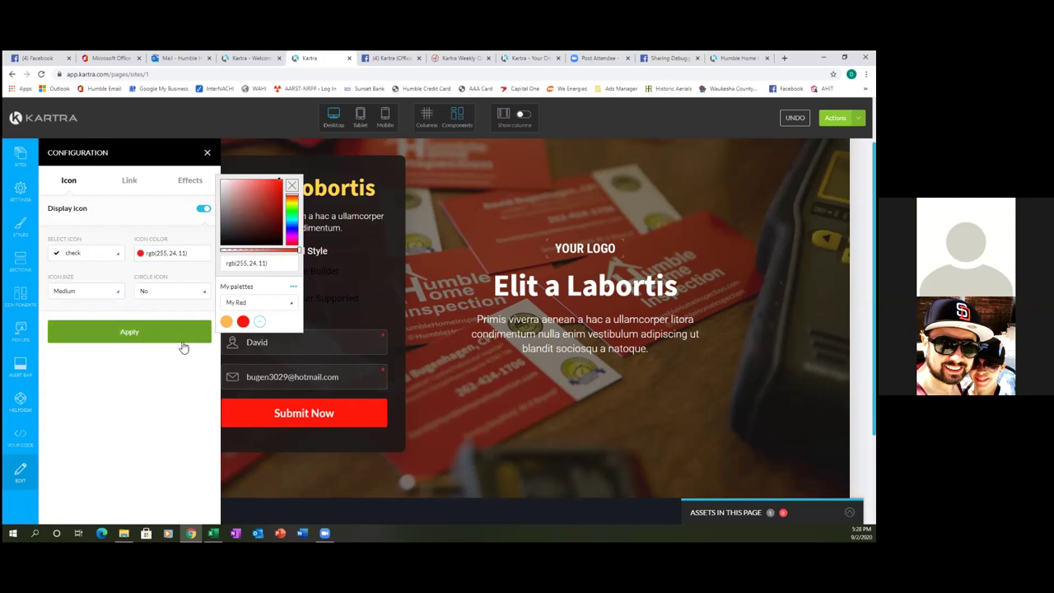
pyautogui.click(149, 332)
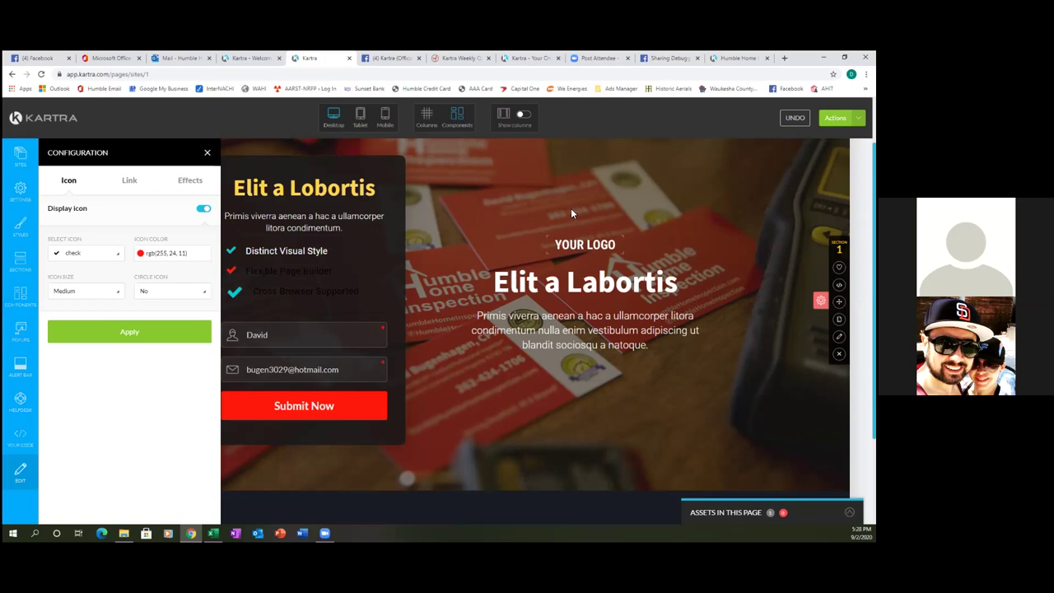
# Save the landing page's progress and dismiss the save dialog.
pyautogui.click(858, 118)
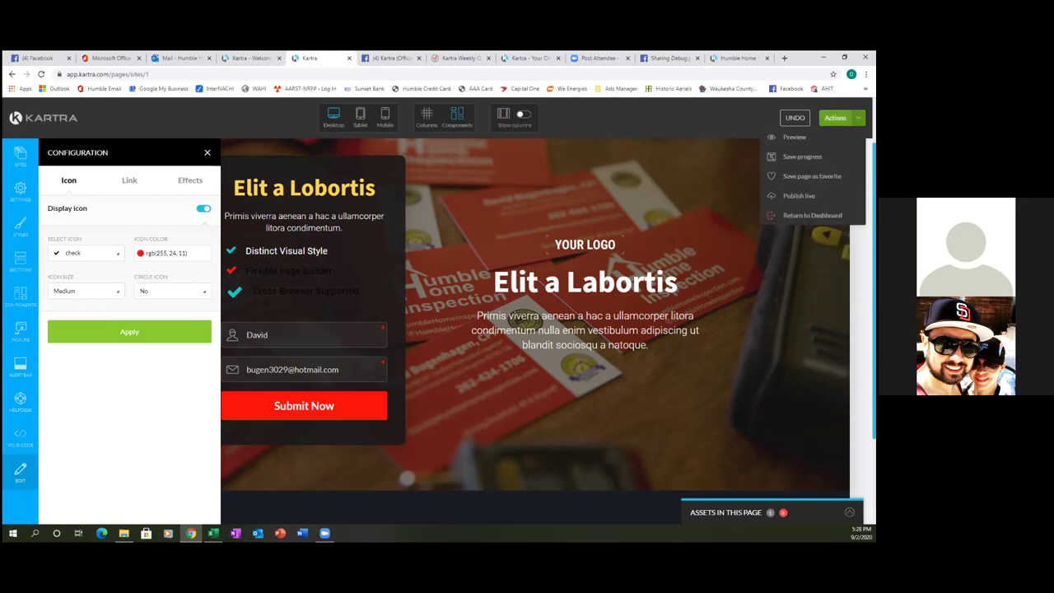
pyautogui.click(803, 157)
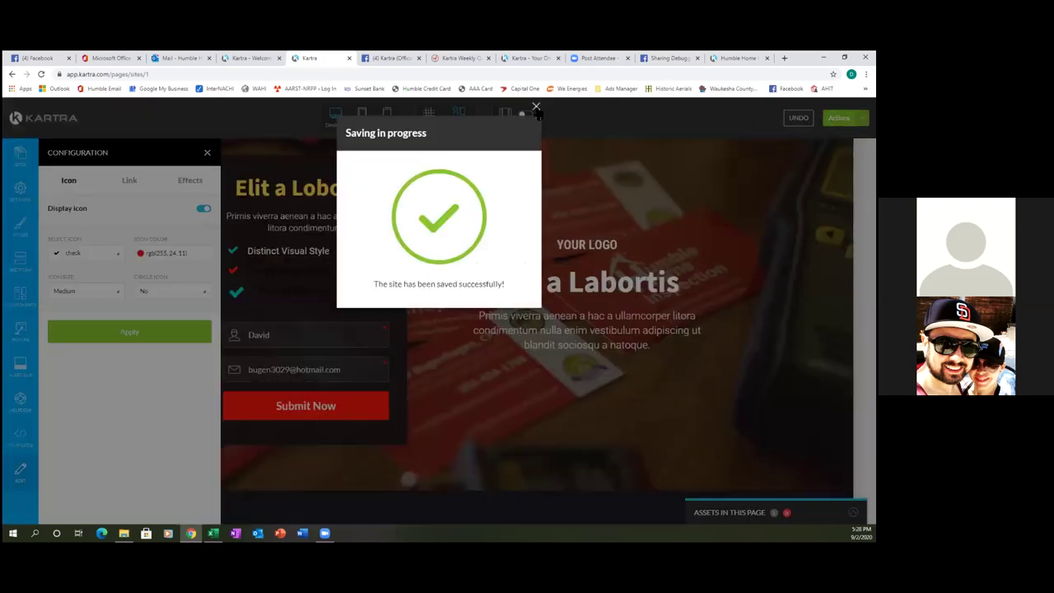
pyautogui.click(536, 110)
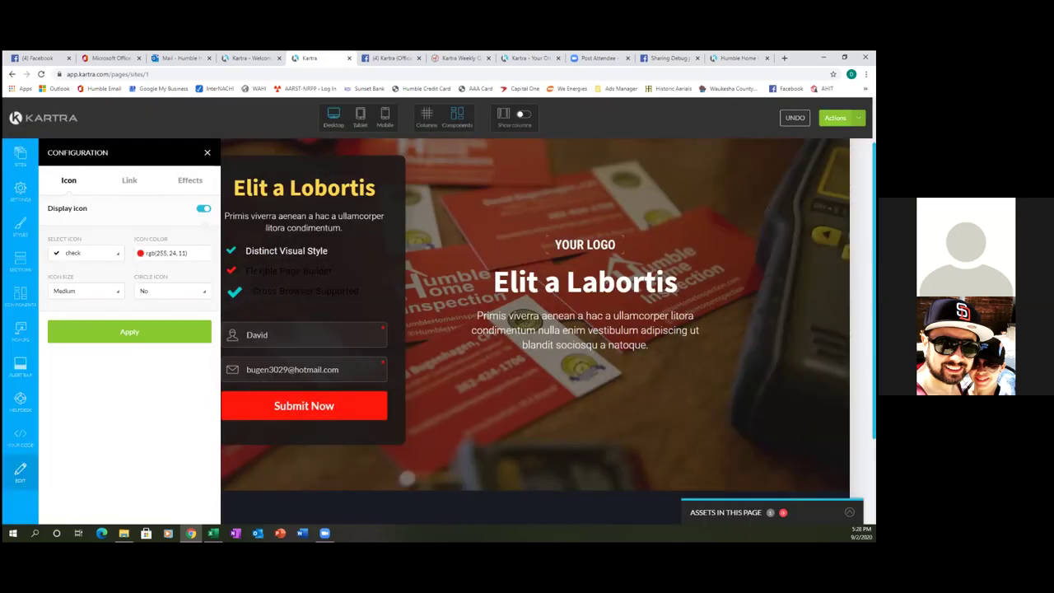
# Publish the landing page live with a direct page link and close the publishing dialog.
pyautogui.click(858, 118)
pyautogui.click(646, 195)
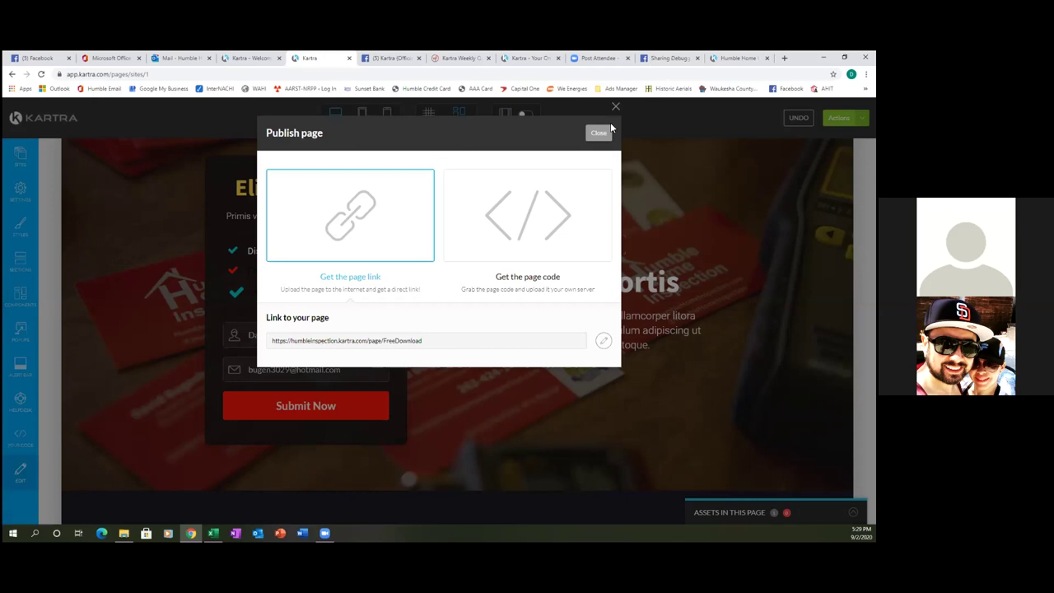
pyautogui.click(605, 132)
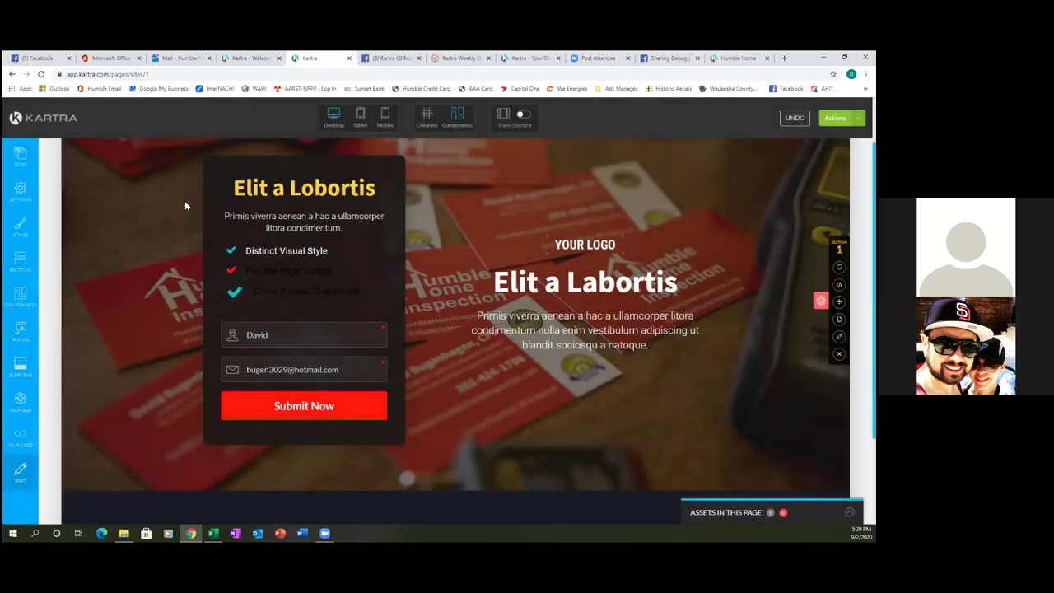
# Exit the page builder to the dashboard and open the template picker for a new page.
pyautogui.click(837, 118)
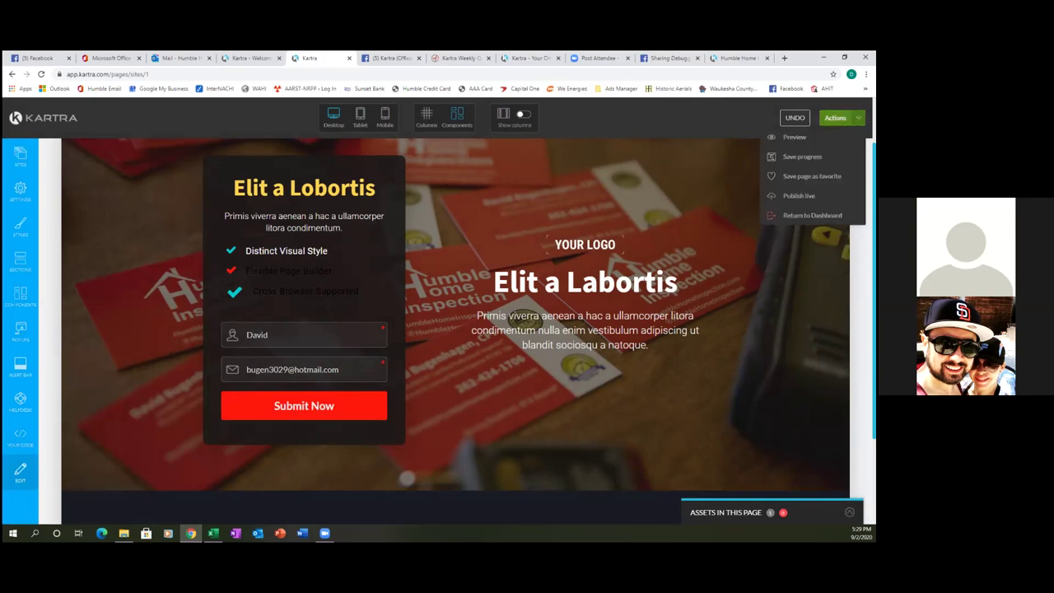
pyautogui.click(812, 215)
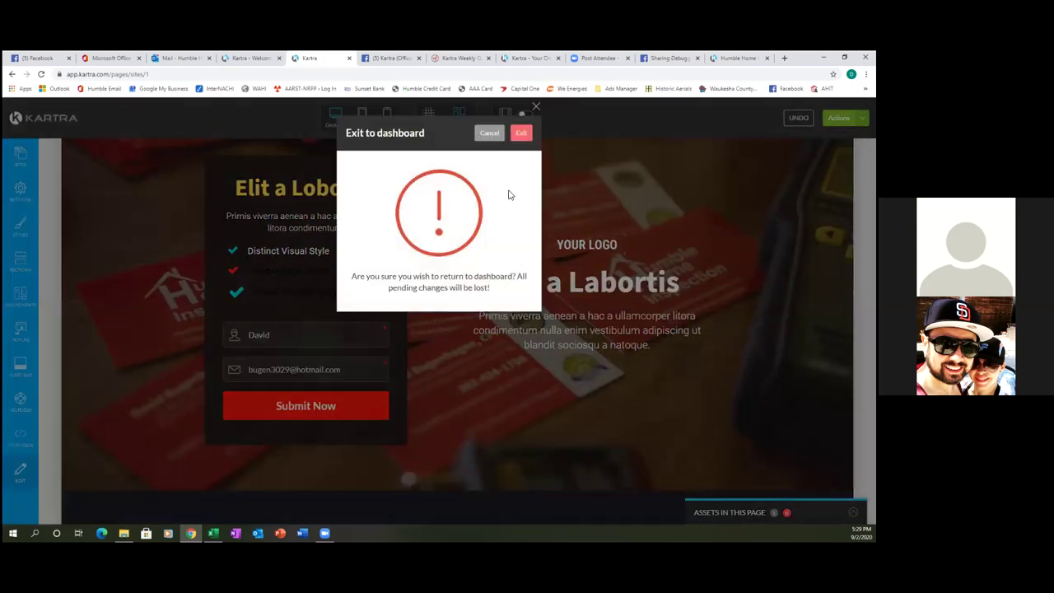
pyautogui.click(525, 135)
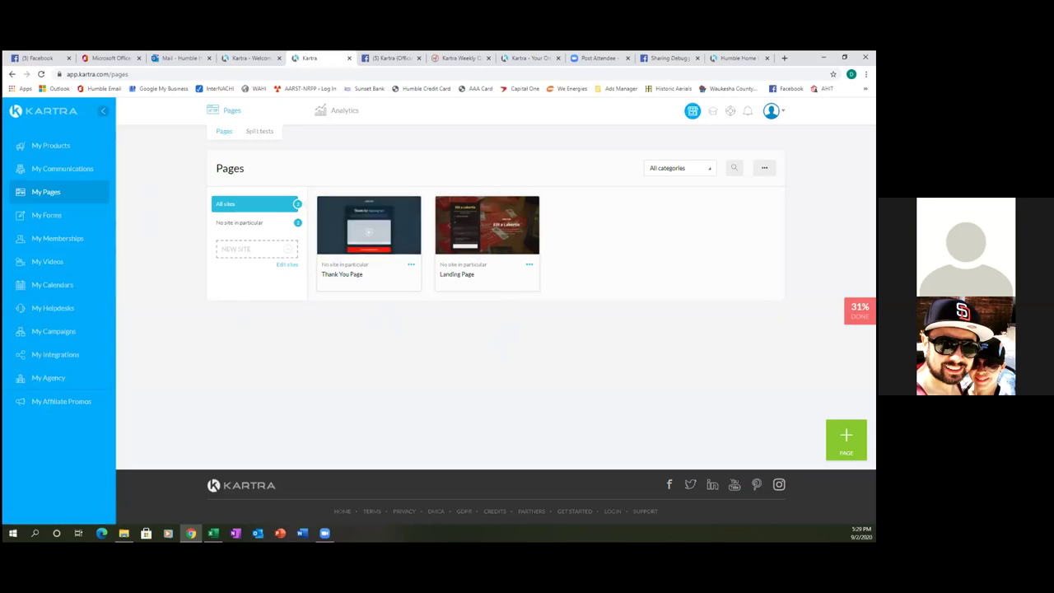
pyautogui.click(846, 438)
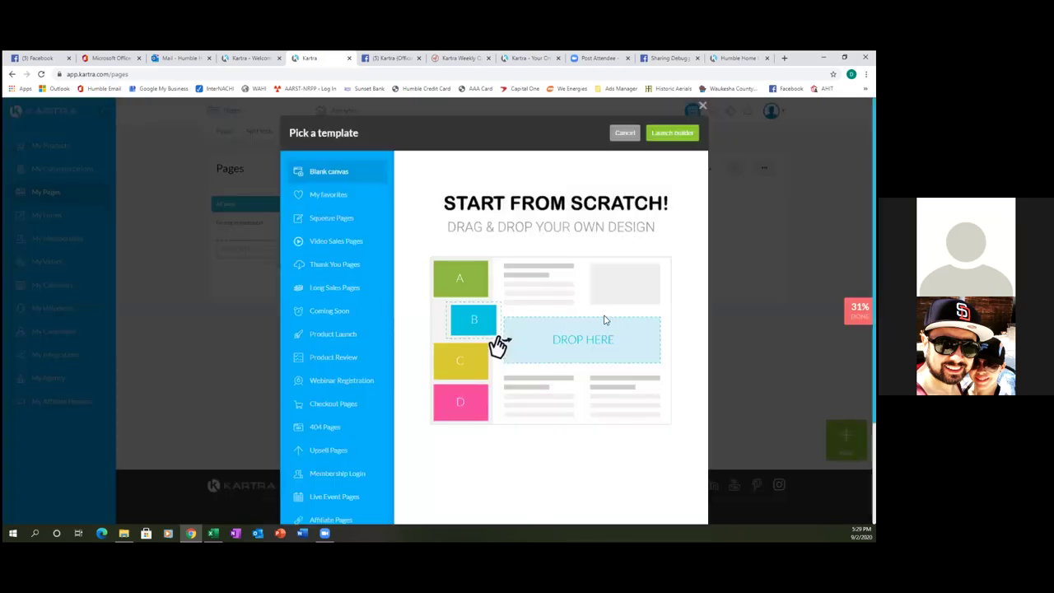
# Choose the pink-header "Thank You for Registering!" template from the Thank You Pages category and launch the builder with it.
pyautogui.click(344, 264)
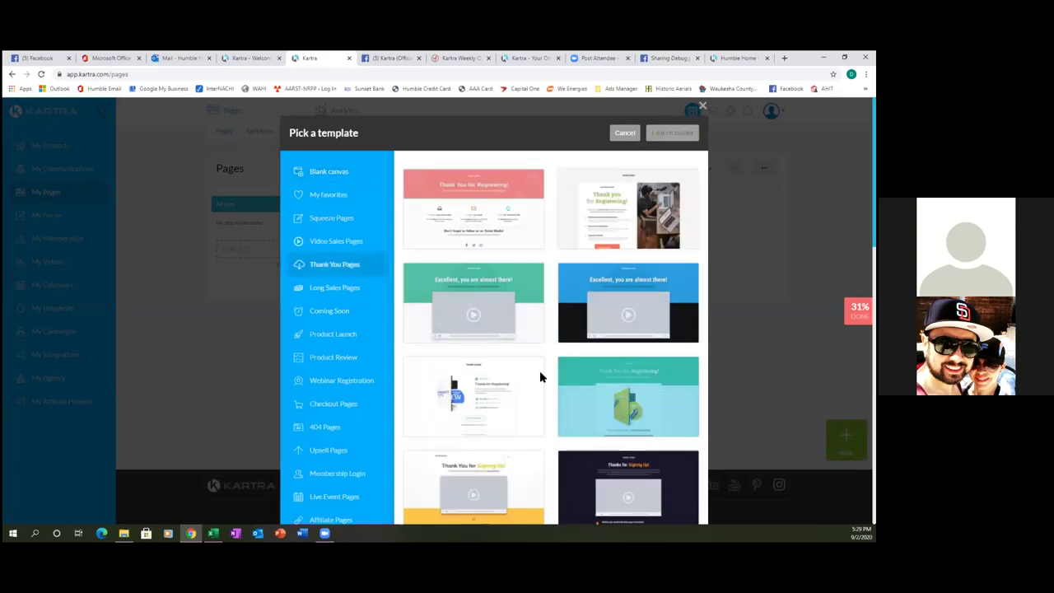
pyautogui.moveTo(472, 202)
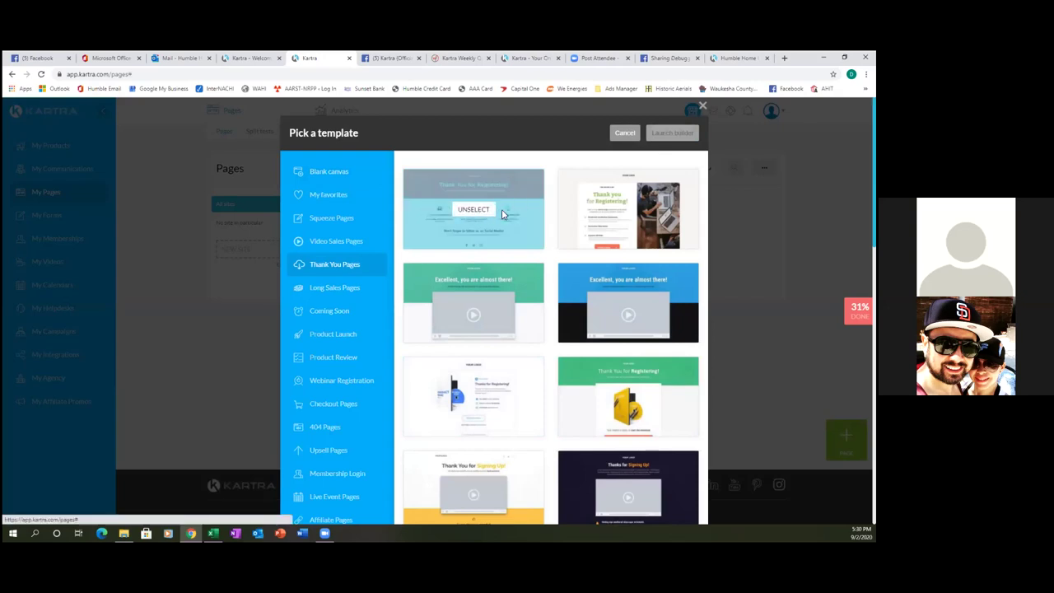
pyautogui.click(500, 210)
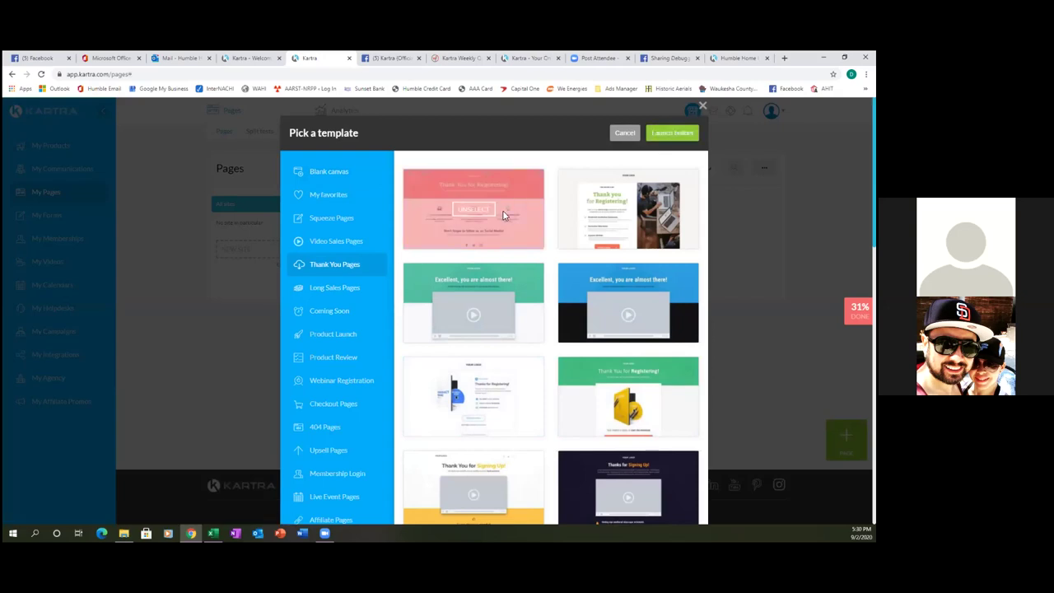
pyautogui.click(661, 134)
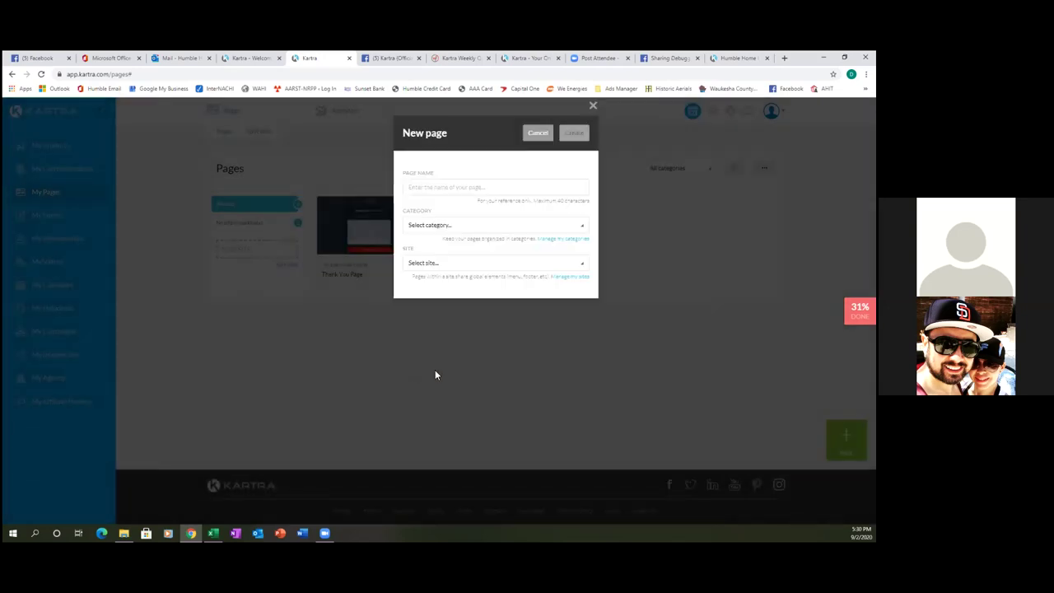
# Create the new page as "Thank you for schedueling" with no category in particular and no site in particular.
pyautogui.click(505, 189)
pyautogui.write('Thank you for')
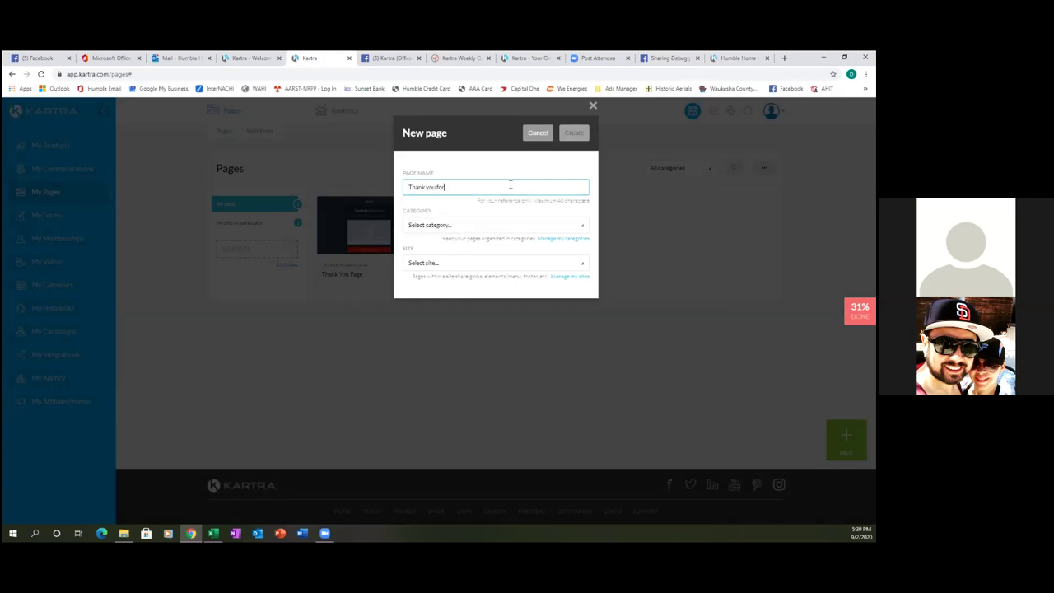
pyautogui.write(' scheduling')
pyautogui.click(520, 229)
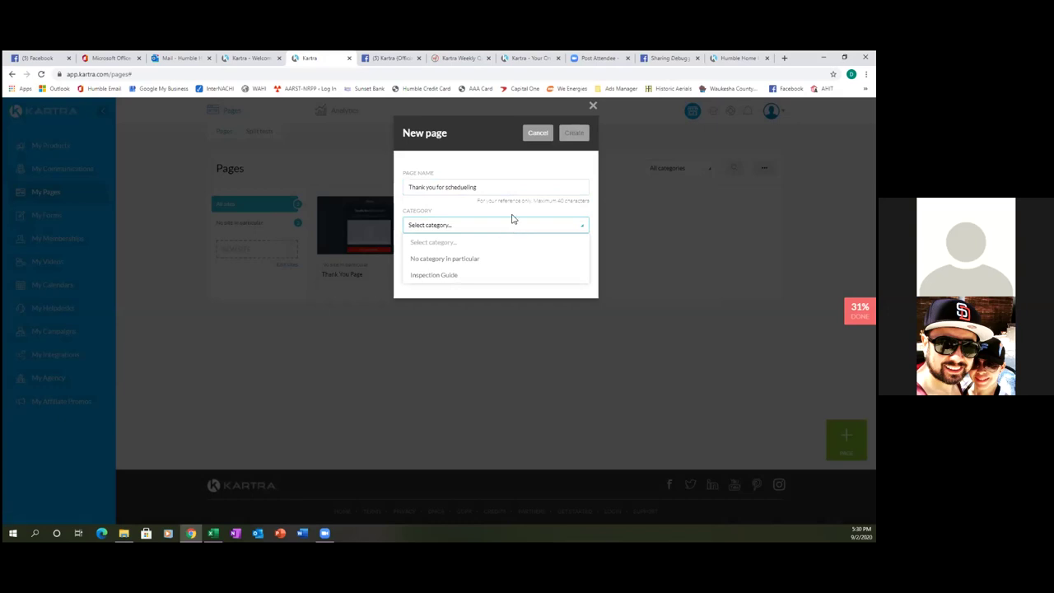
pyautogui.click(515, 214)
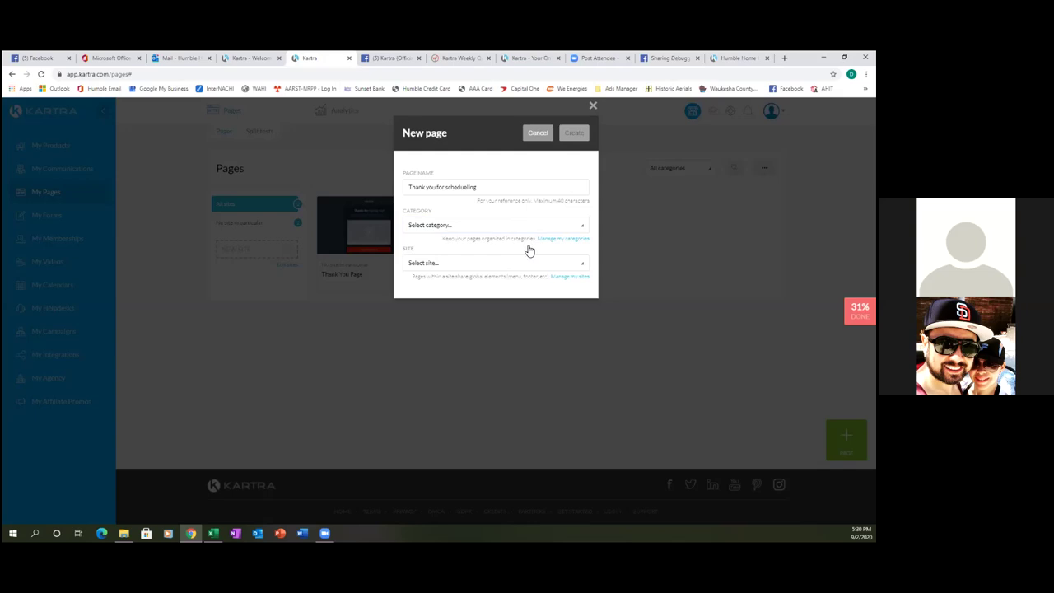
pyautogui.click(550, 262)
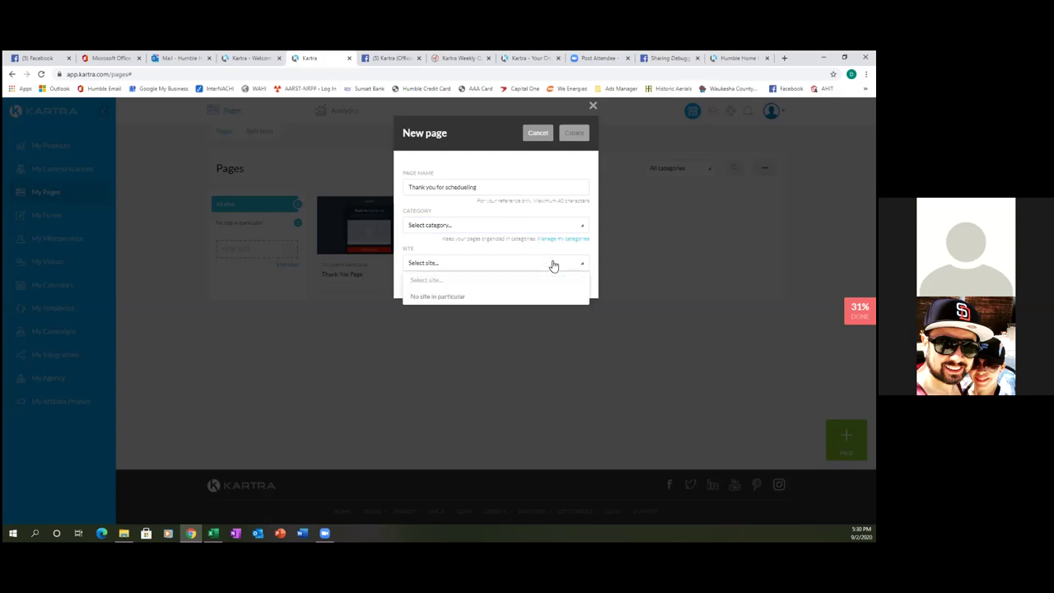
pyautogui.click(451, 299)
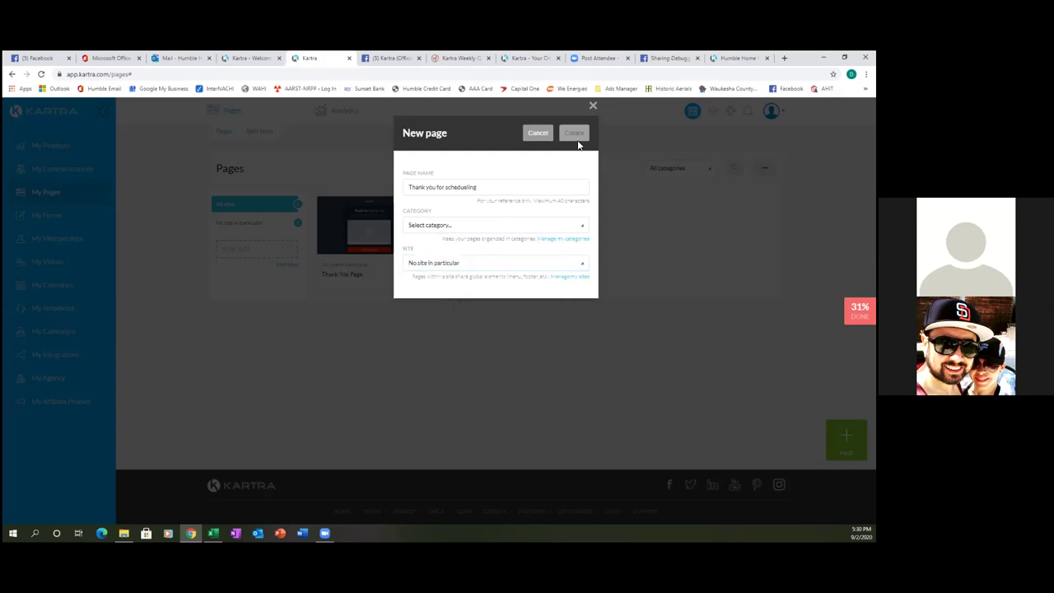
pyautogui.click(580, 229)
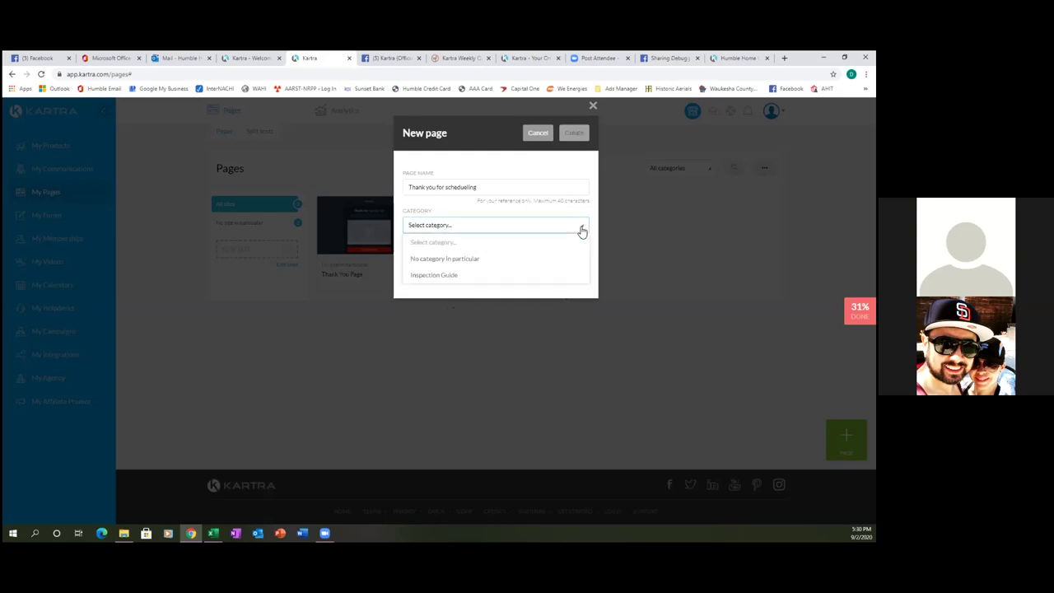
pyautogui.click(449, 260)
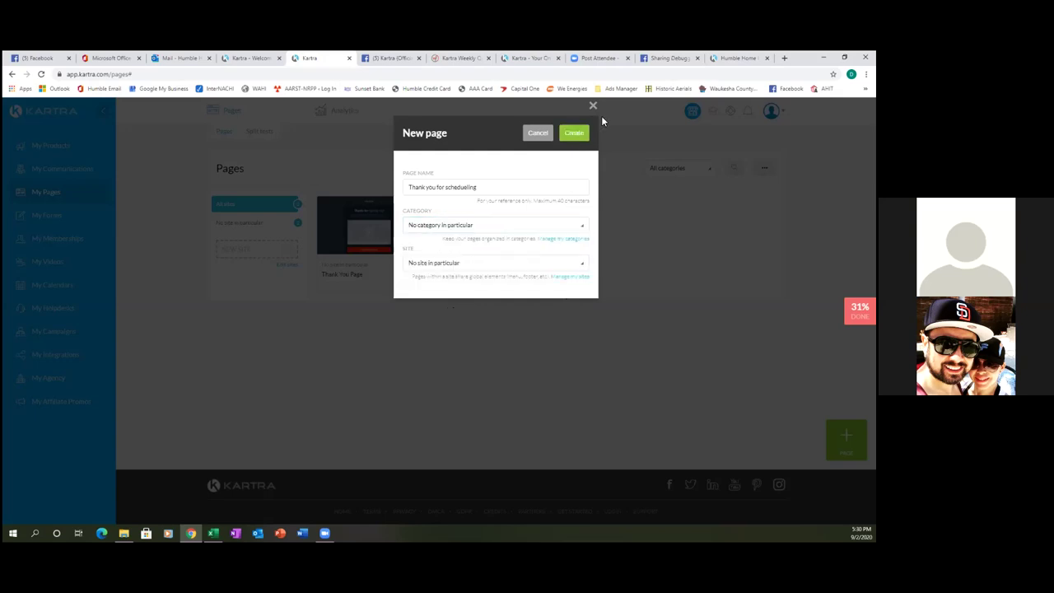
pyautogui.click(574, 130)
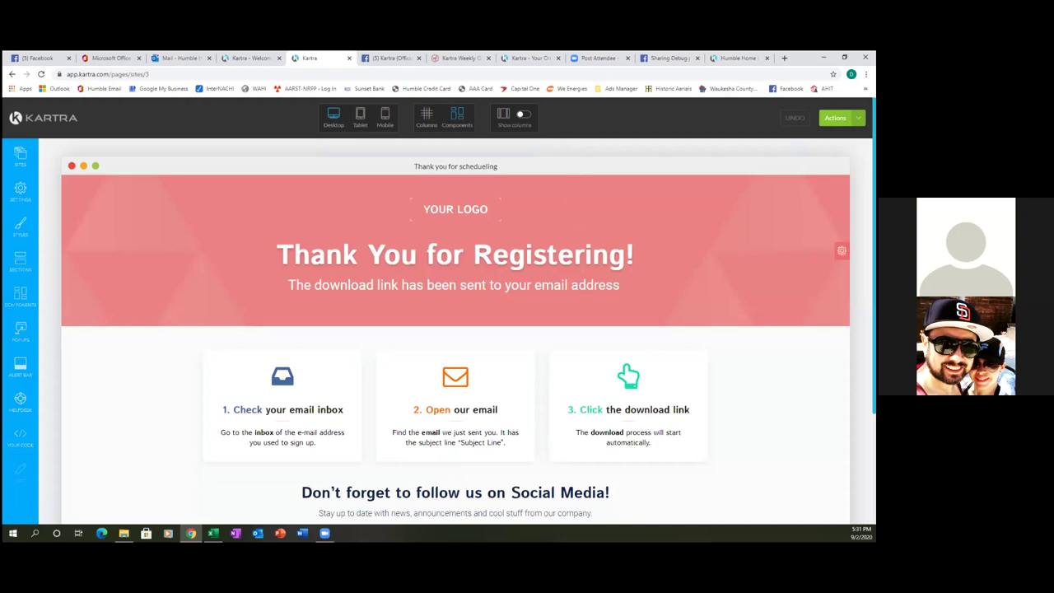
# Set the background color of the "Thank You for Registering!" header section to the saved red rgb(255, 24, 11) and apply it.
pyautogui.click(841, 250)
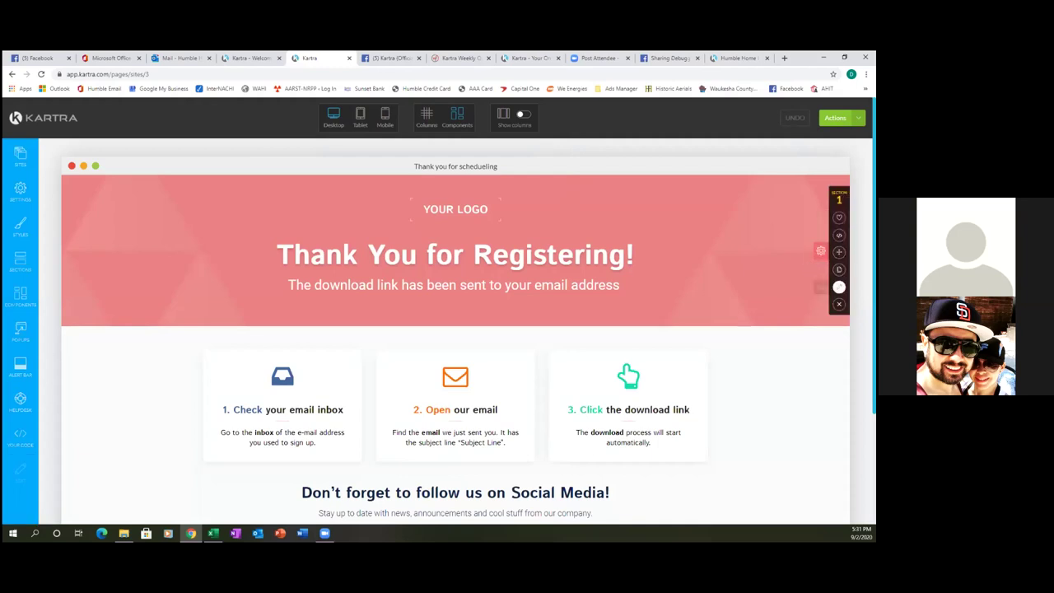
pyautogui.click(839, 287)
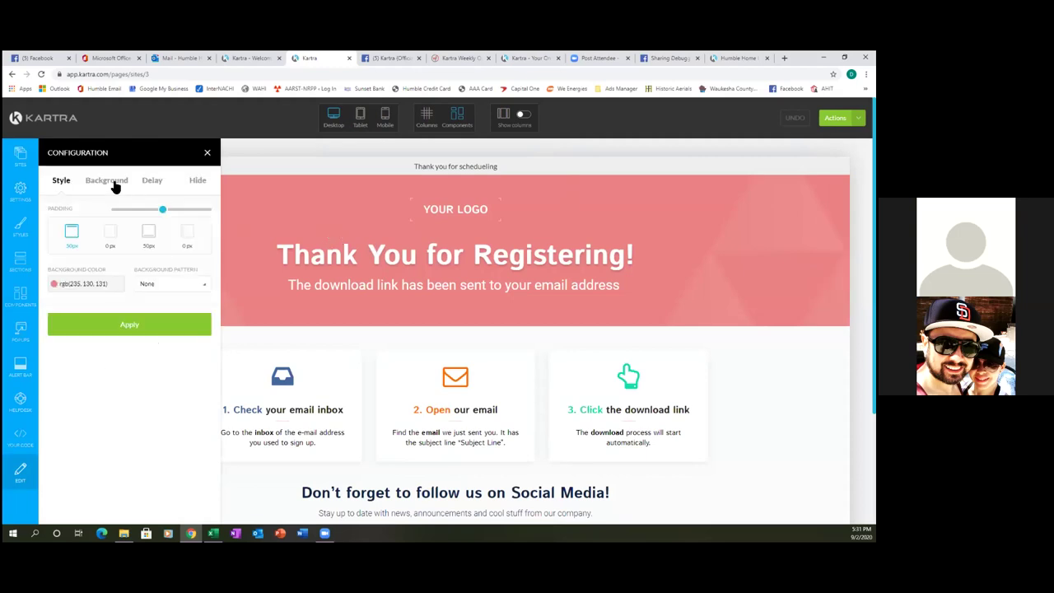
pyautogui.click(114, 184)
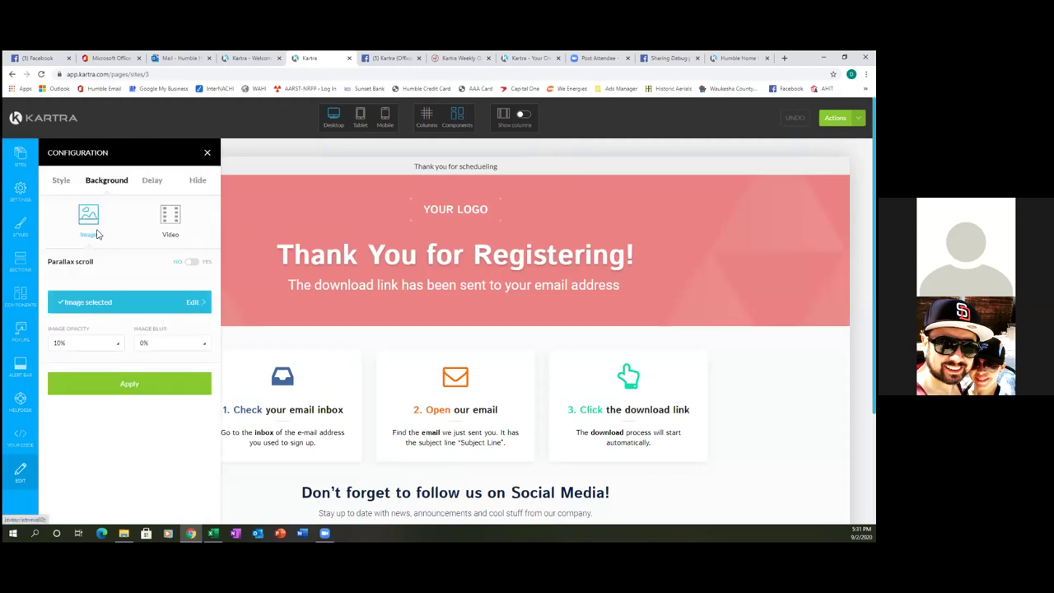
pyautogui.click(61, 182)
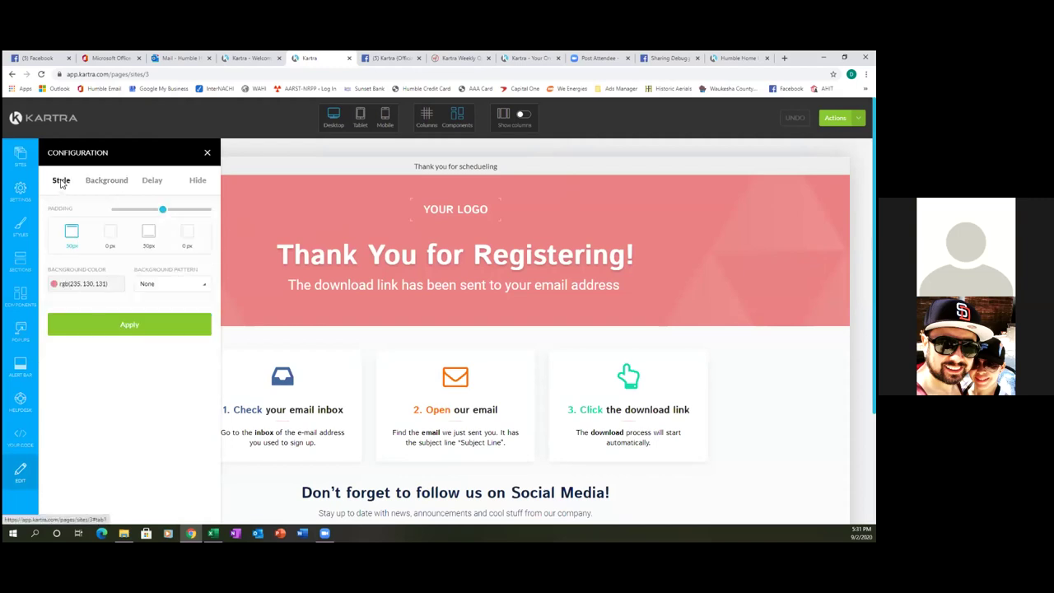
pyautogui.click(90, 284)
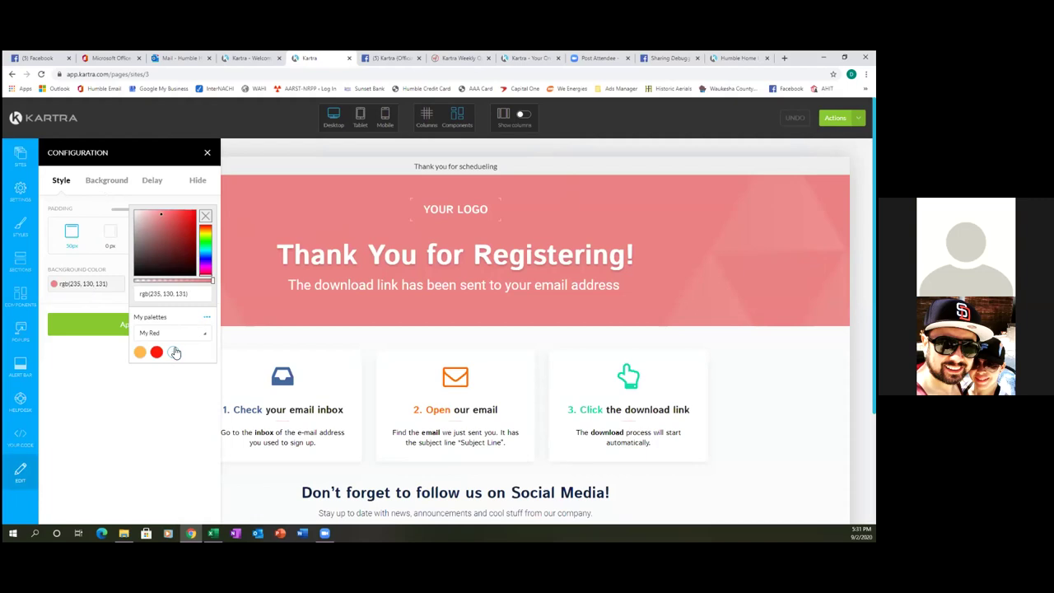
pyautogui.click(156, 352)
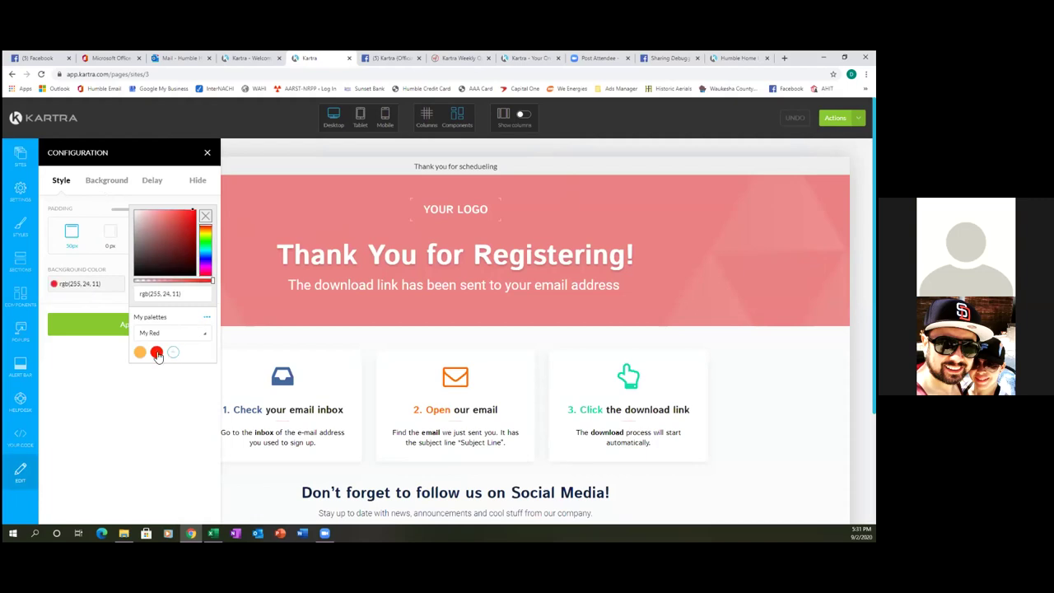
pyautogui.click(115, 329)
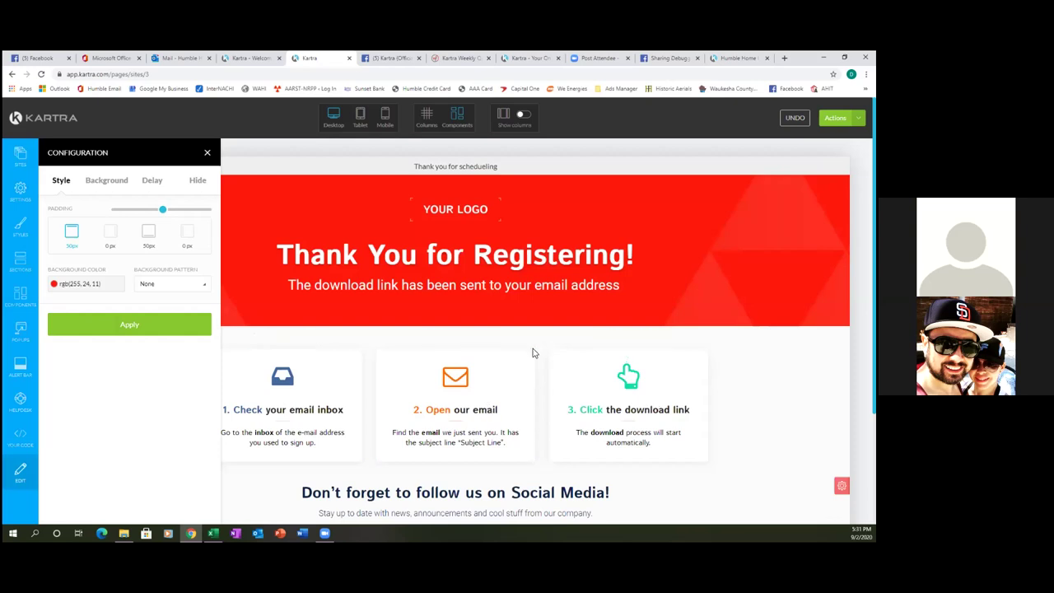
# Review the thank-you page's sections down to the footer and examine the SEO parameters in its page settings.
pyautogui.scroll(-2, 533, 352)
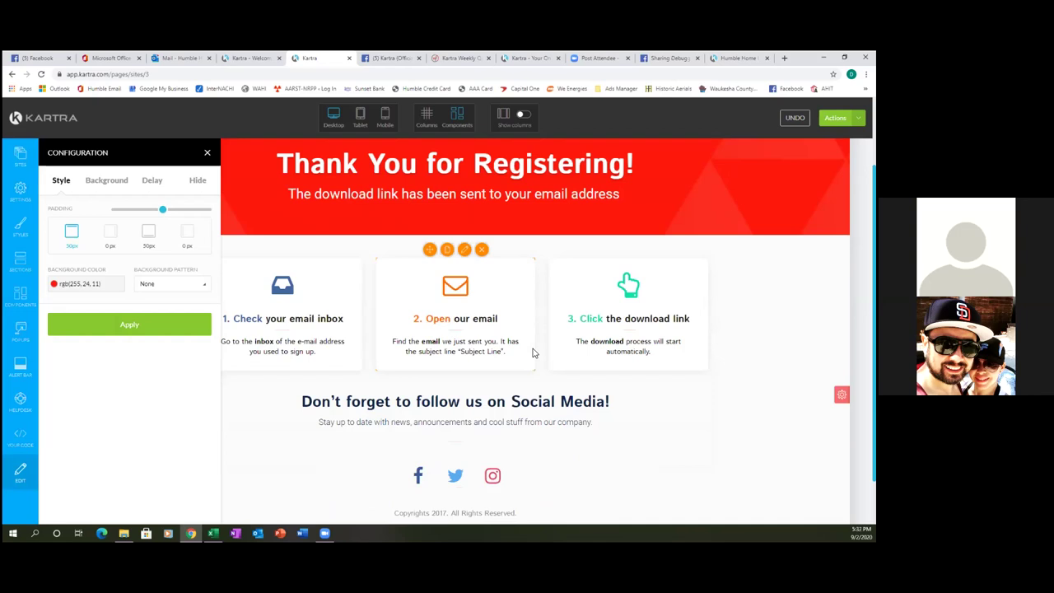
pyautogui.scroll(-1, 533, 353)
pyautogui.scroll(1, 533, 352)
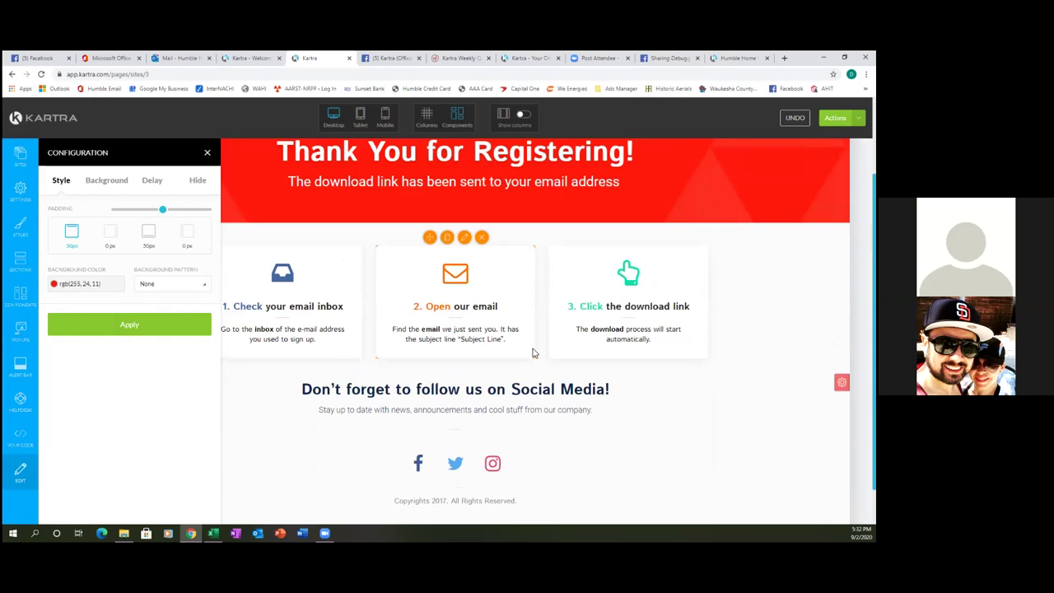
pyautogui.scroll(2, 533, 353)
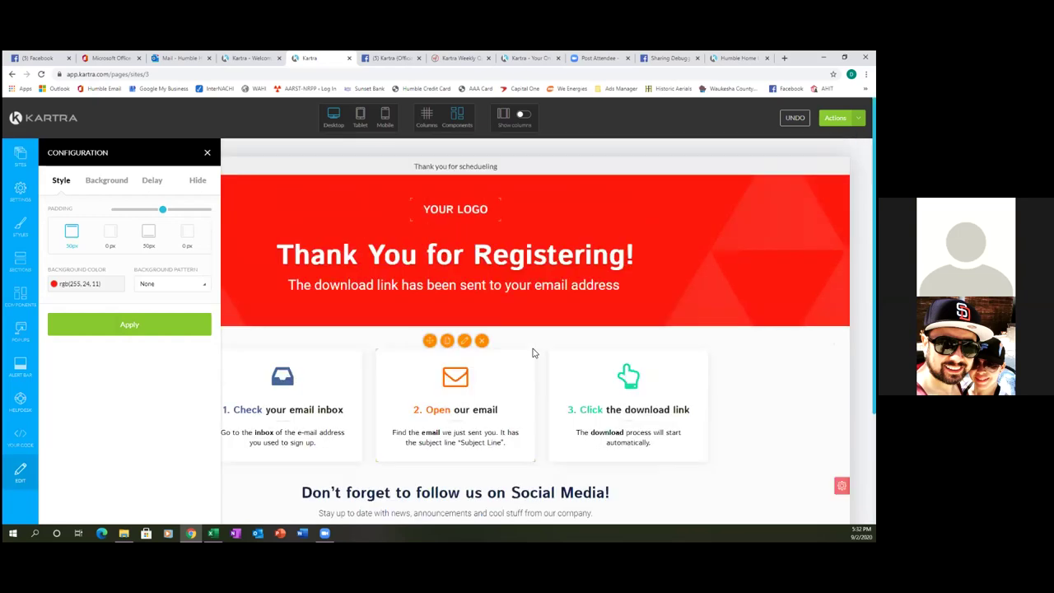
pyautogui.click(18, 196)
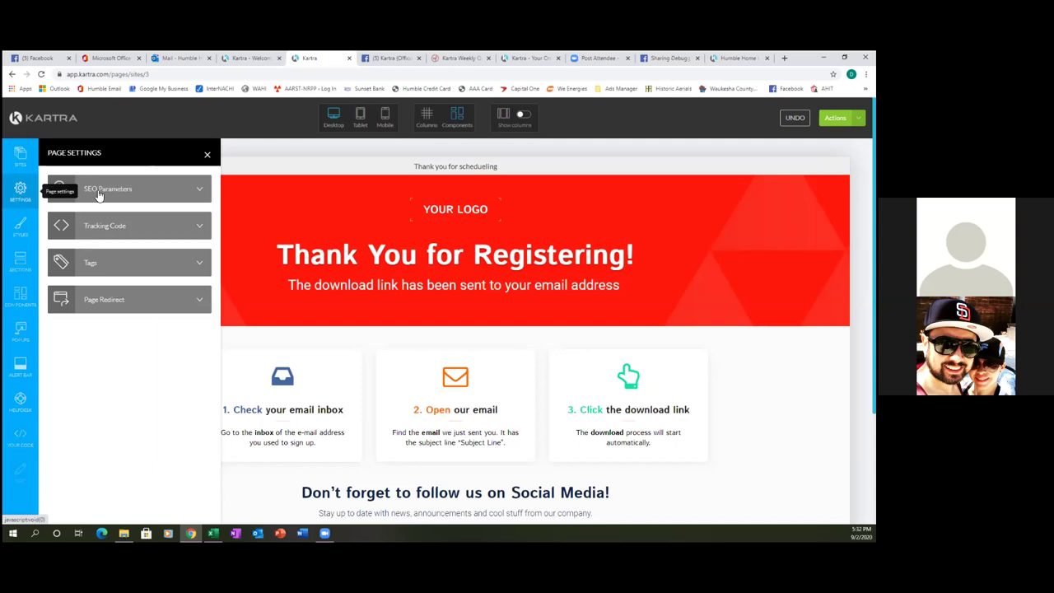
pyautogui.click(191, 190)
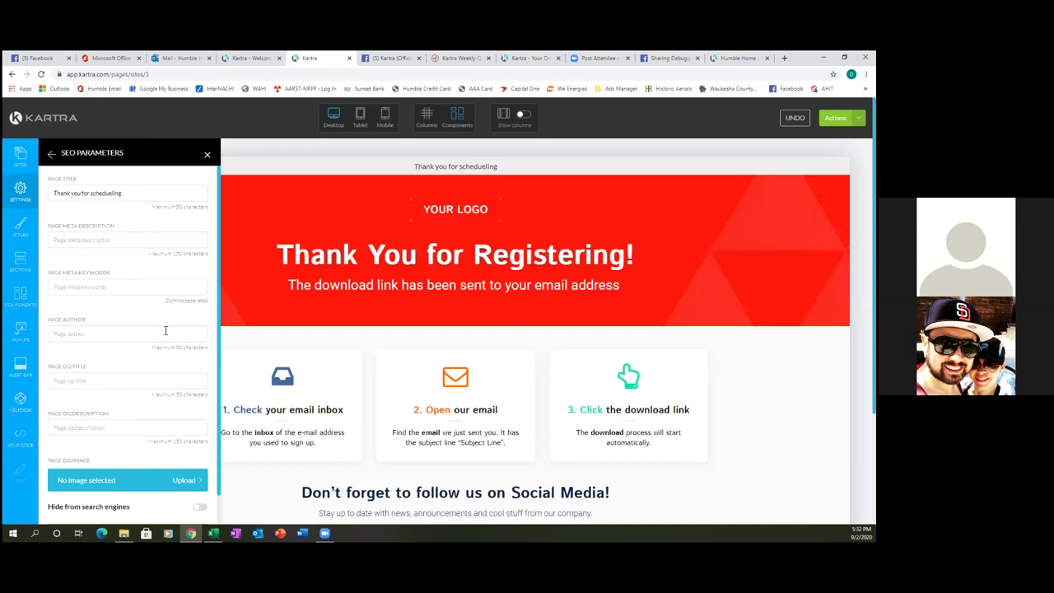
pyautogui.scroll(-1, 165, 330)
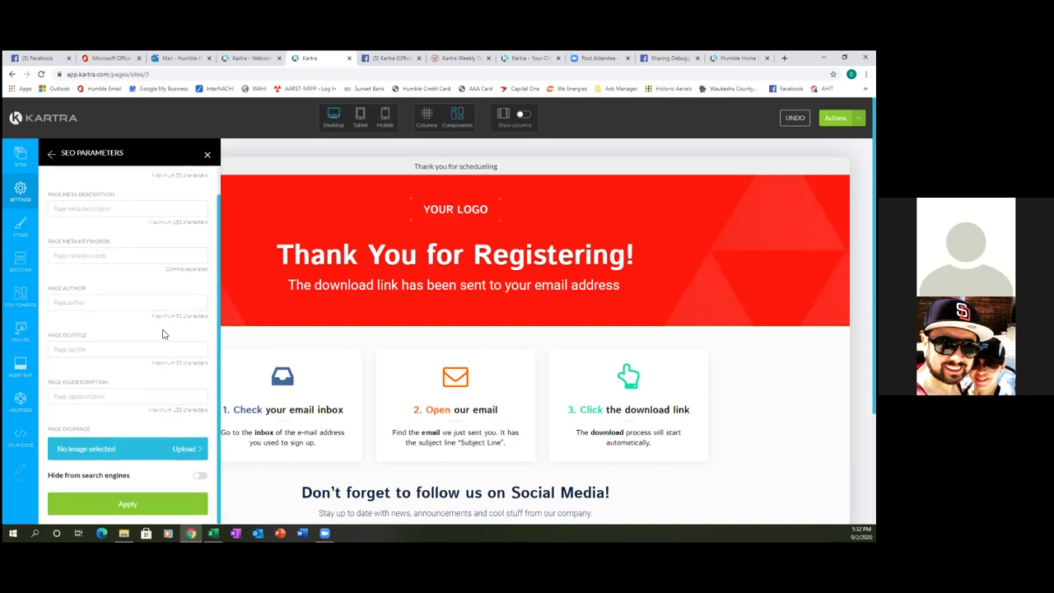
pyautogui.scroll(1, 163, 332)
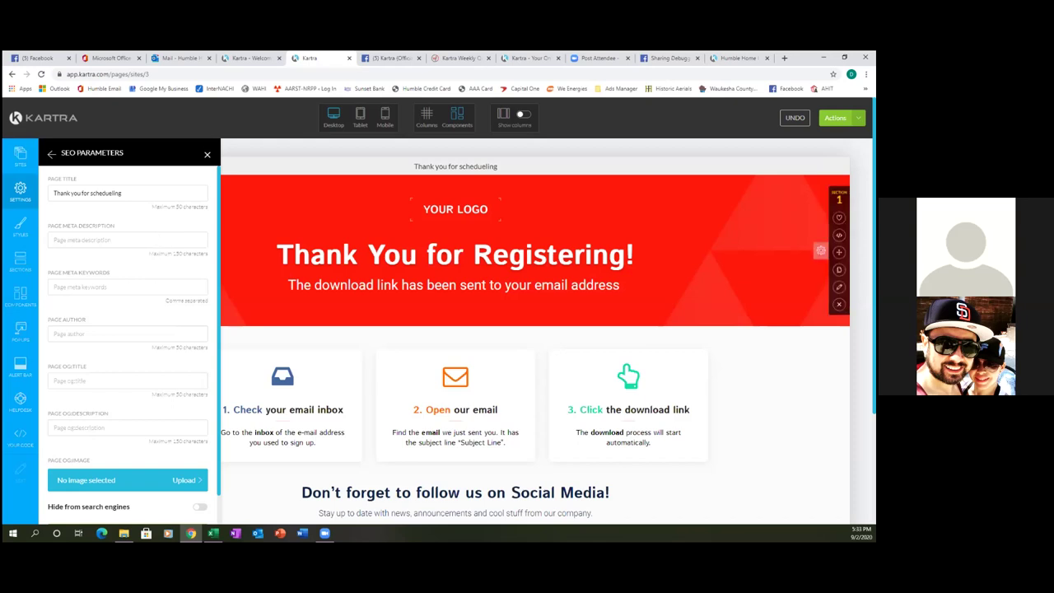
# Save the thank-you page's progress and return to a refreshed pages dashboard.
pyautogui.click(840, 118)
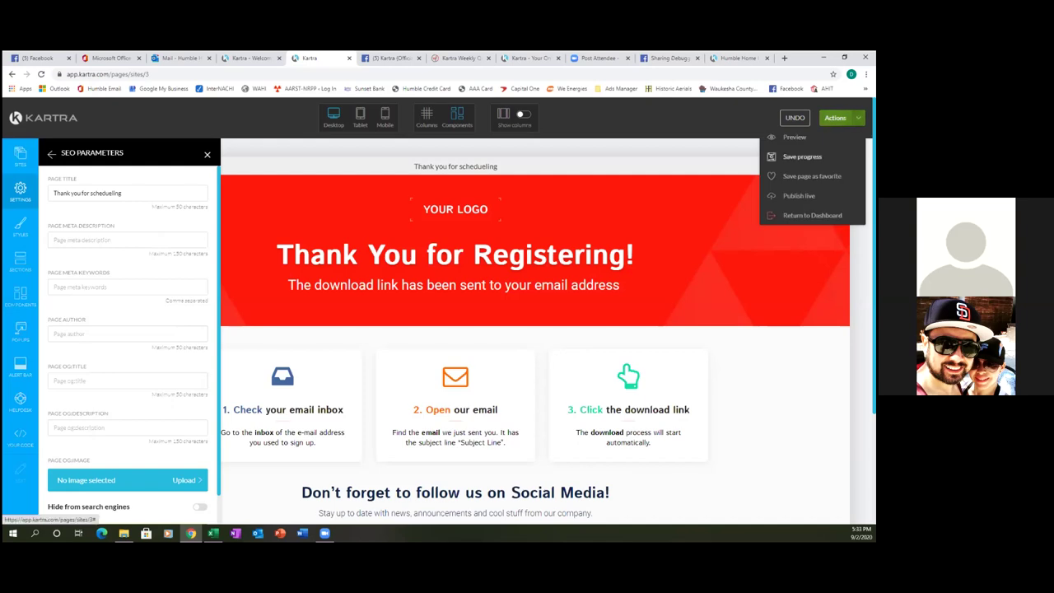
pyautogui.click(802, 157)
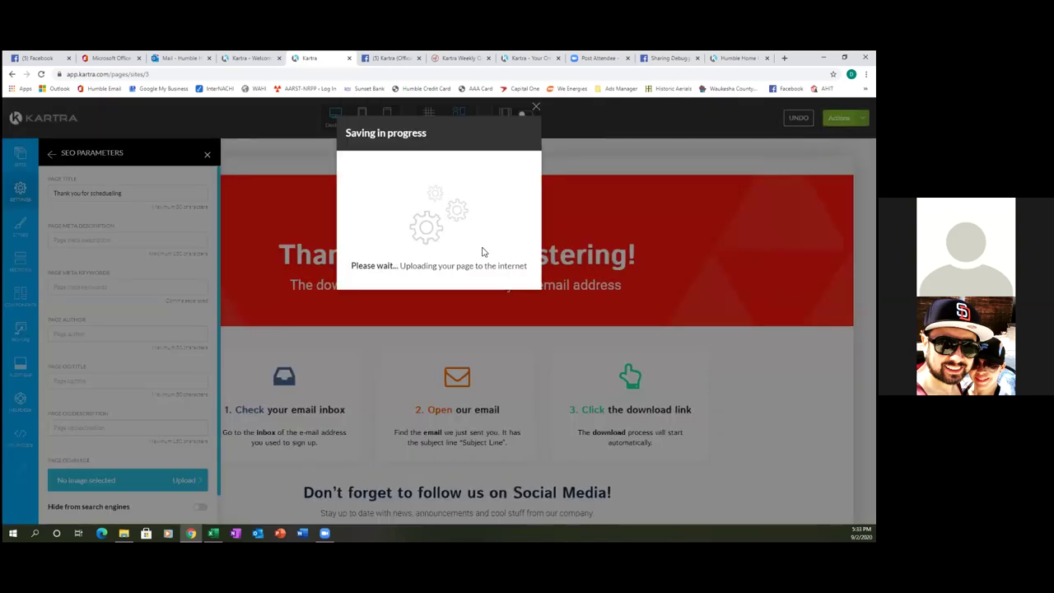
pyautogui.click(536, 106)
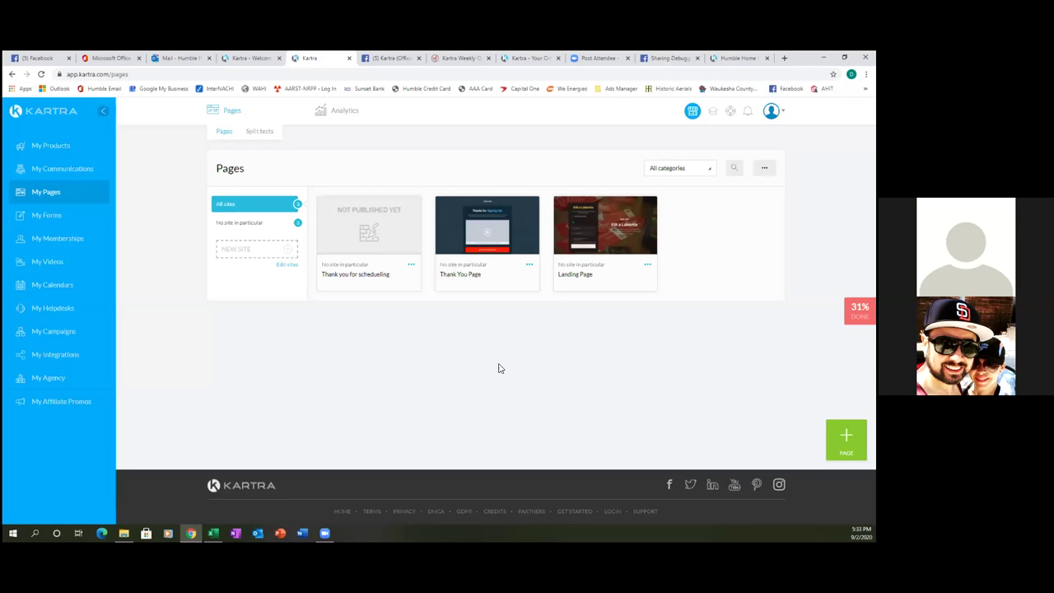
pyautogui.click(43, 74)
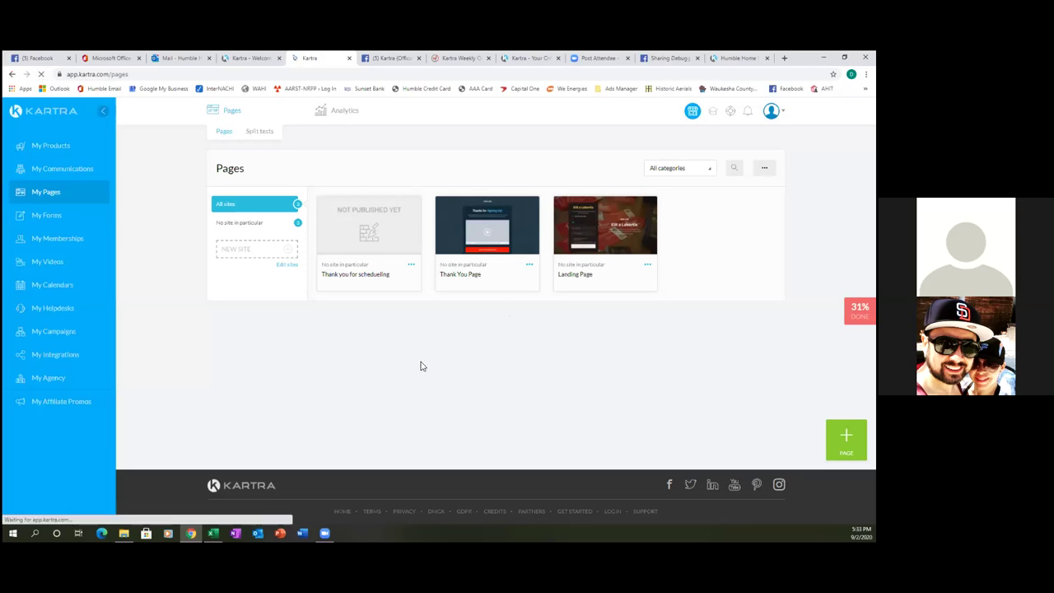
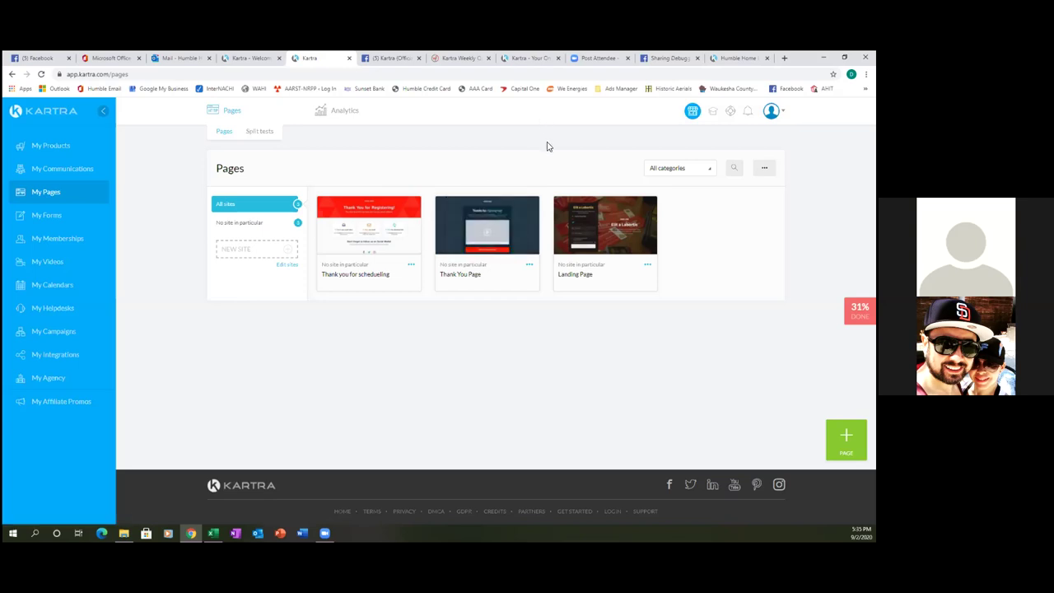
# Open the bookmarked Facebook Ads Manager Pixel page in a new browser tab.
pyautogui.click(622, 90)
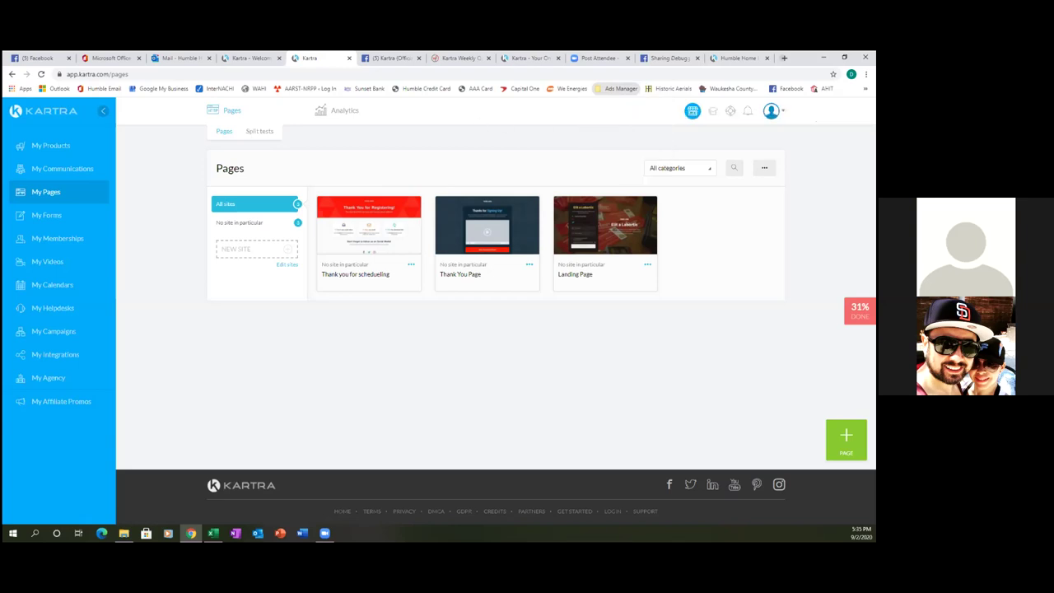
pyautogui.hotkey('ctrl', 't')
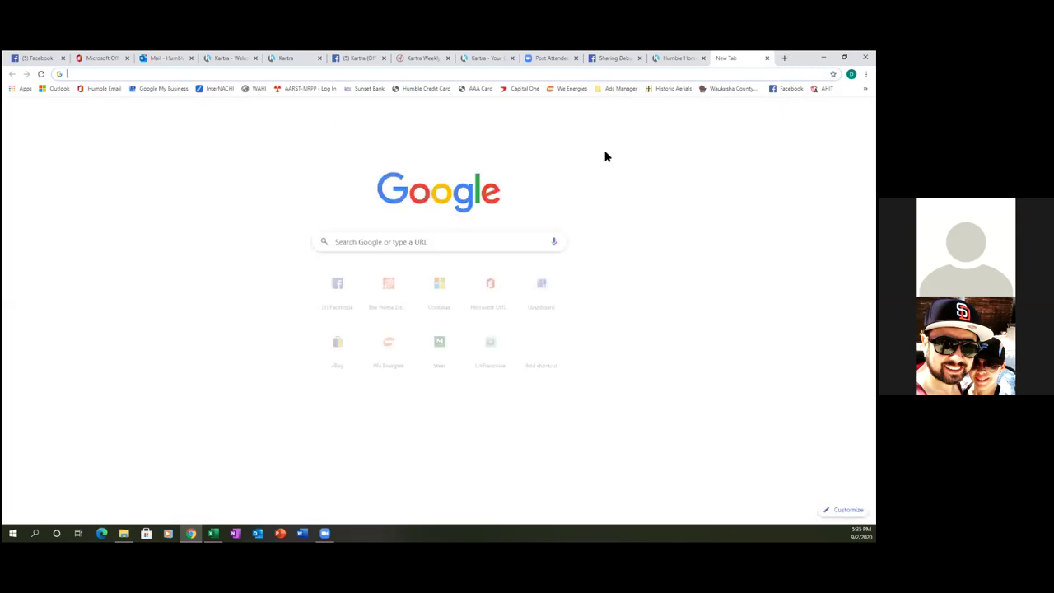
pyautogui.click(613, 91)
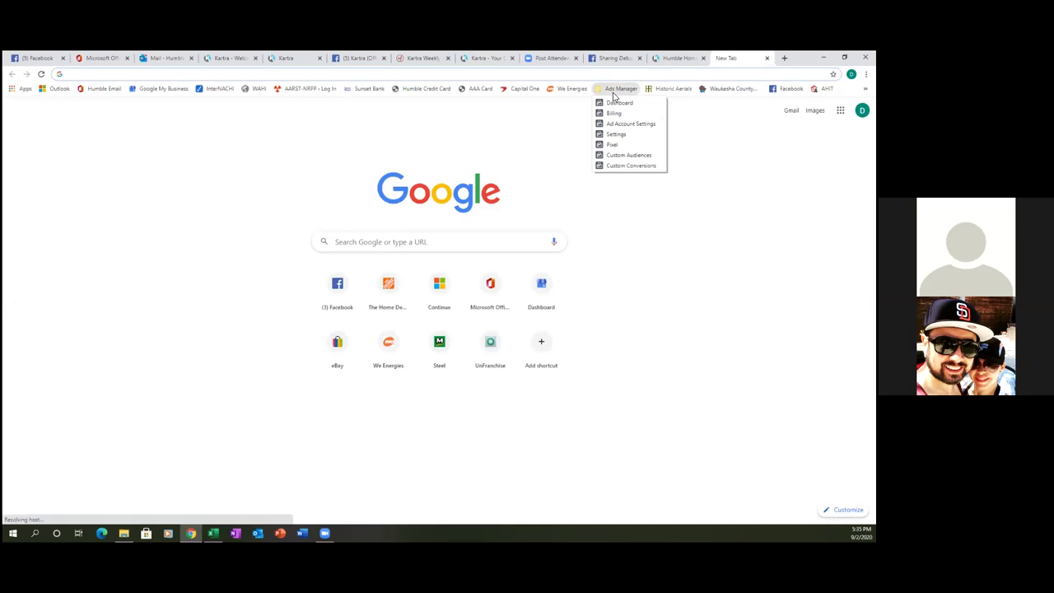
pyautogui.click(613, 145)
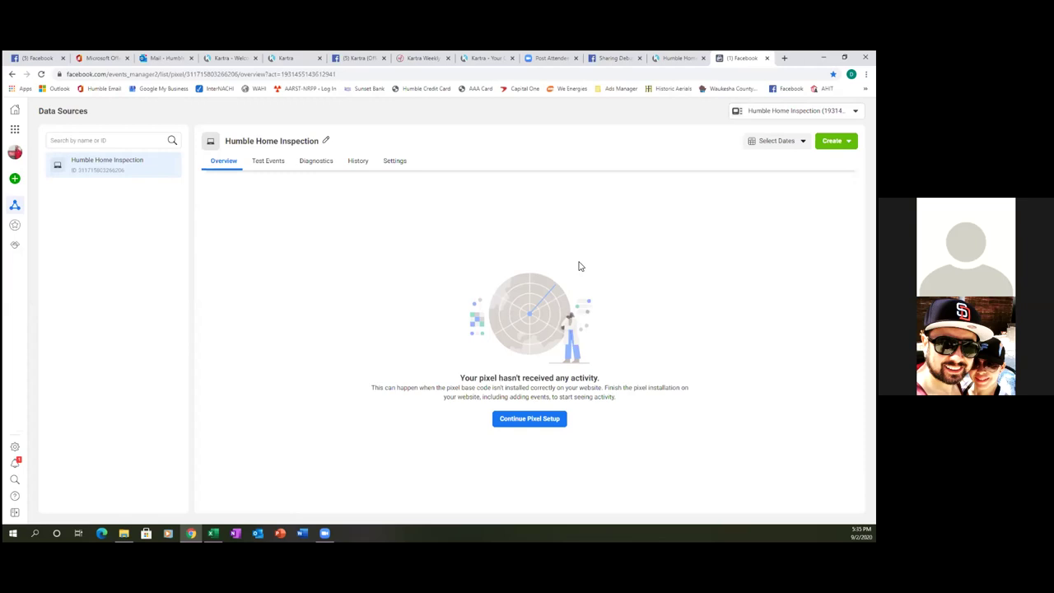
# Start the manual pixel setup for Humble Home Inspection, copy the pixel base code and close the setup.
pyautogui.click(532, 424)
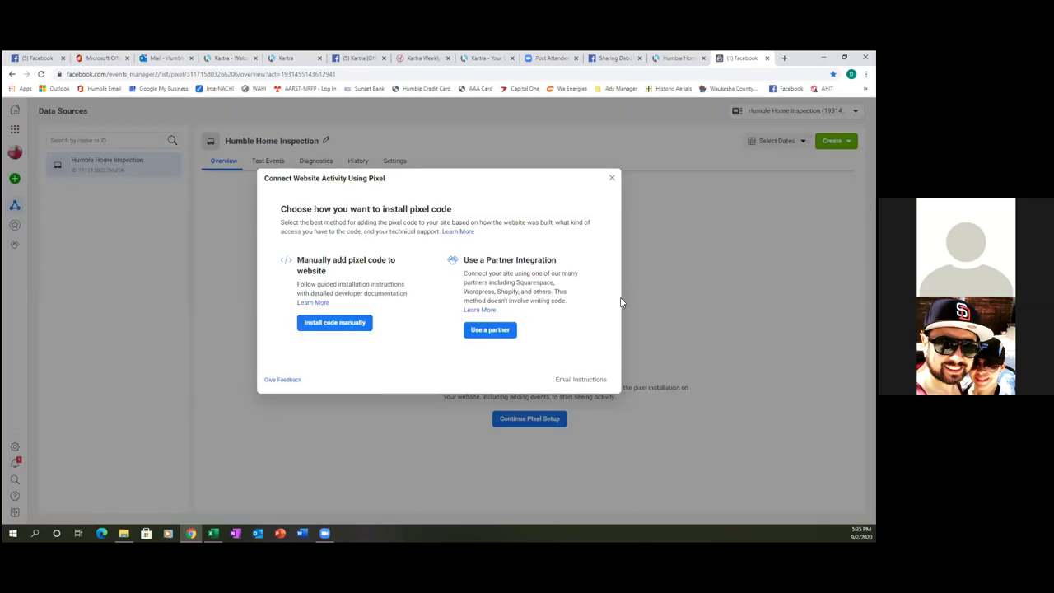
pyautogui.click(349, 323)
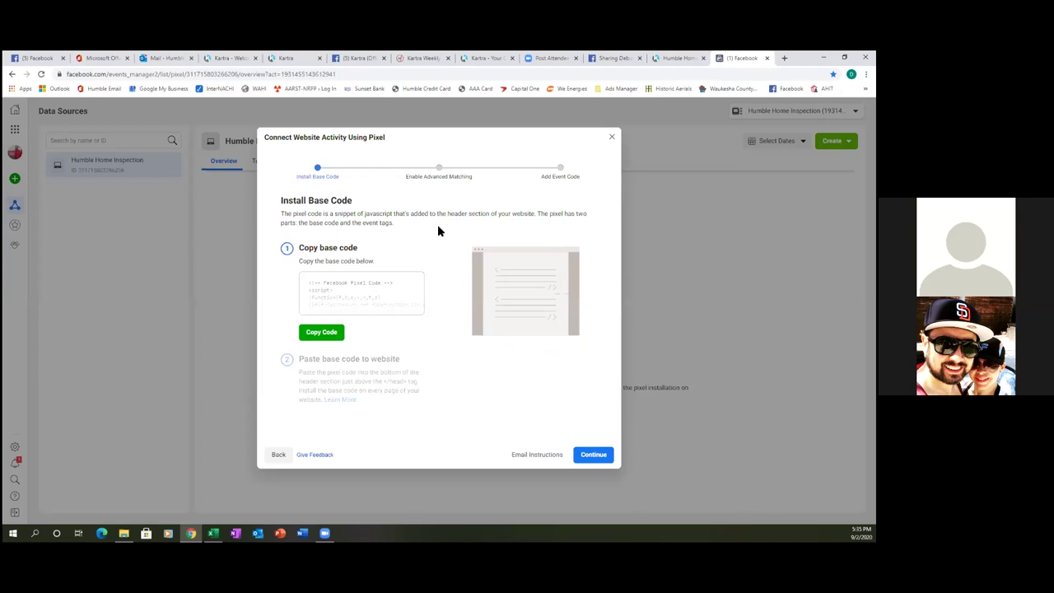
pyautogui.click(323, 336)
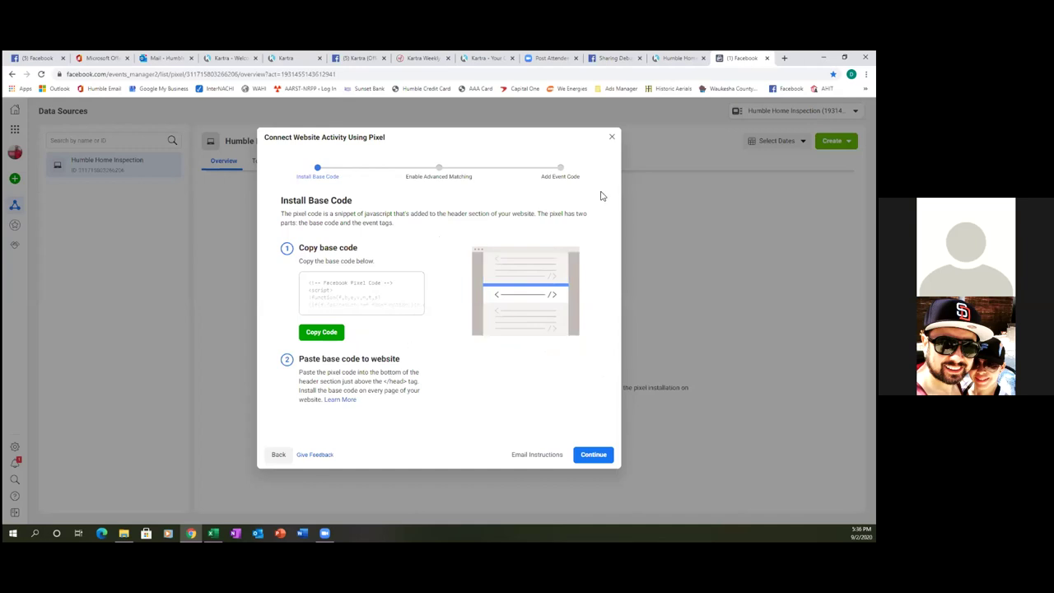
pyautogui.click(611, 138)
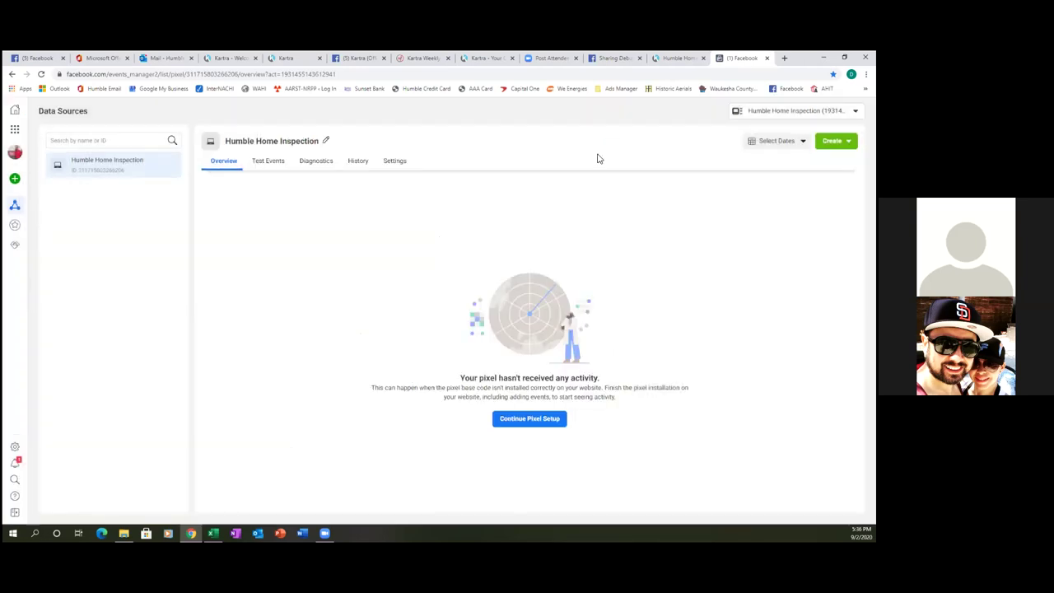
# Close the leftover browser pages: the FreeDownload landing page, Kartra homepage, Kartra Weekly Q&A, Zoom and Sharing Debugger.
pyautogui.click(675, 58)
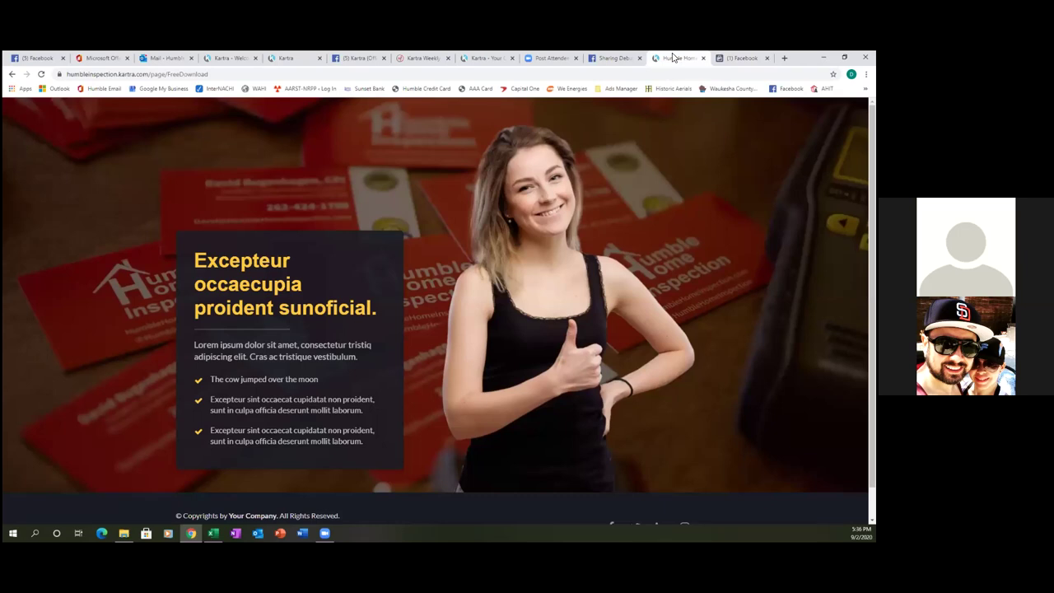
pyautogui.scroll(-1, 621, 264)
pyautogui.scroll(1, 621, 264)
pyautogui.click(704, 57)
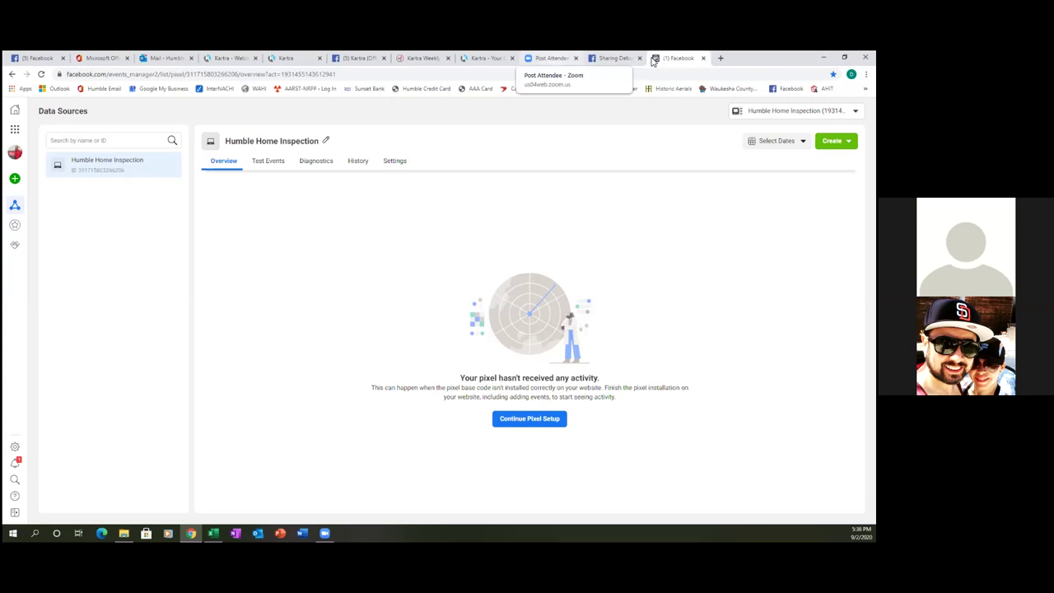
pyautogui.hotkey('ctrl', 'shift', 'Tab')
pyautogui.hotkey('ctrl', 'shift', 'Tab')
pyautogui.hotkey('ctrl', 'shift', 'Tab')
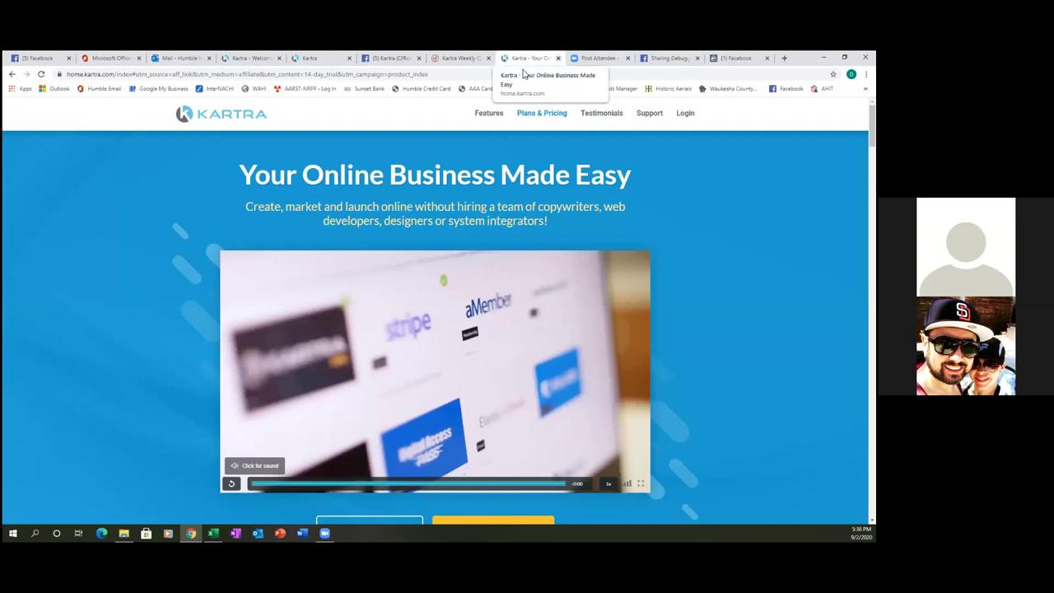
pyautogui.click(524, 60)
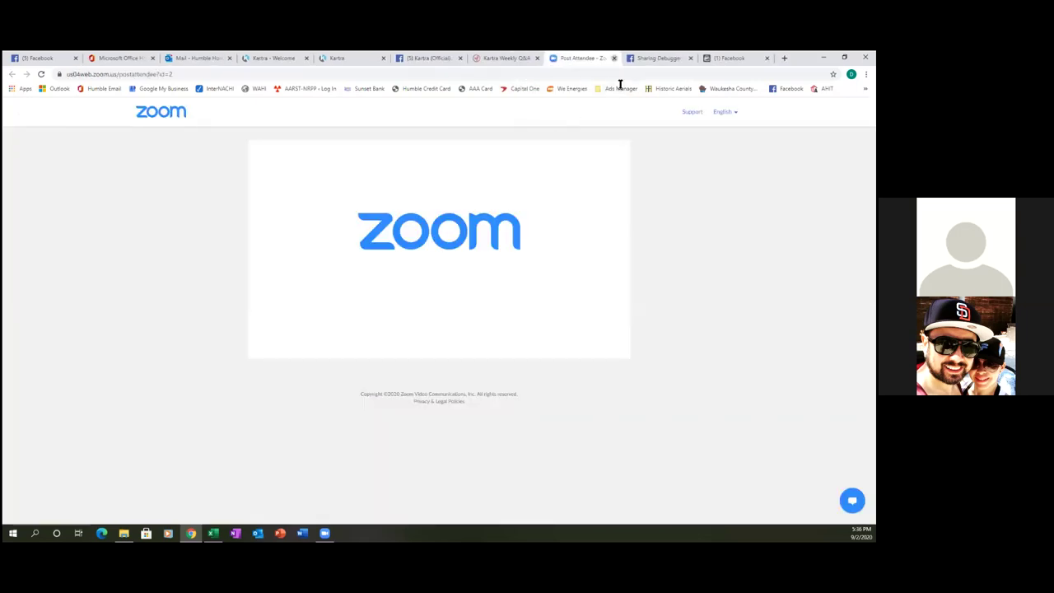
pyautogui.hotkey('ctrl', 'w')
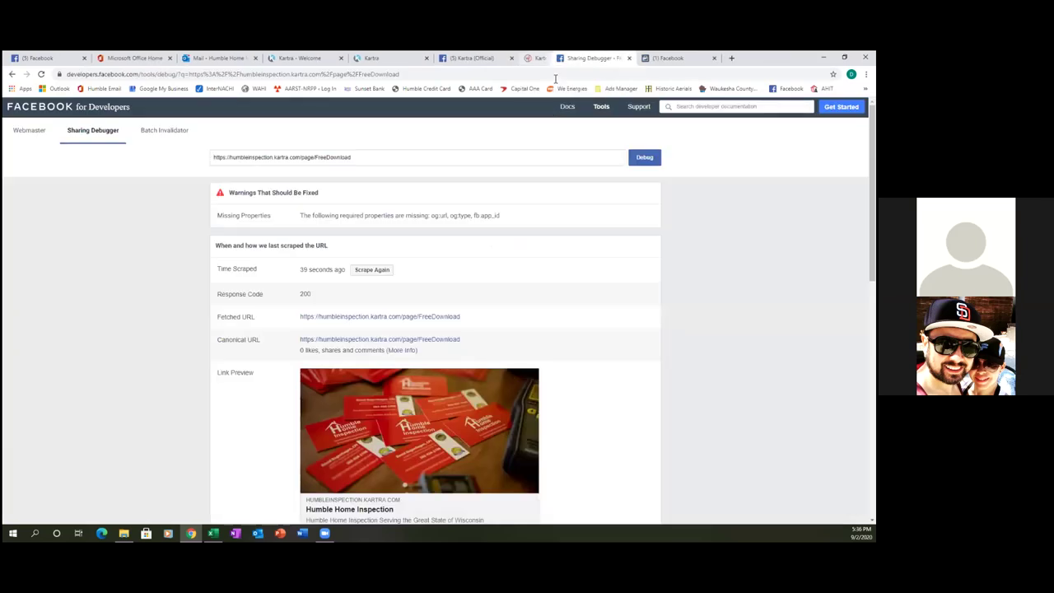
pyautogui.hotkey('ctrl', 'w')
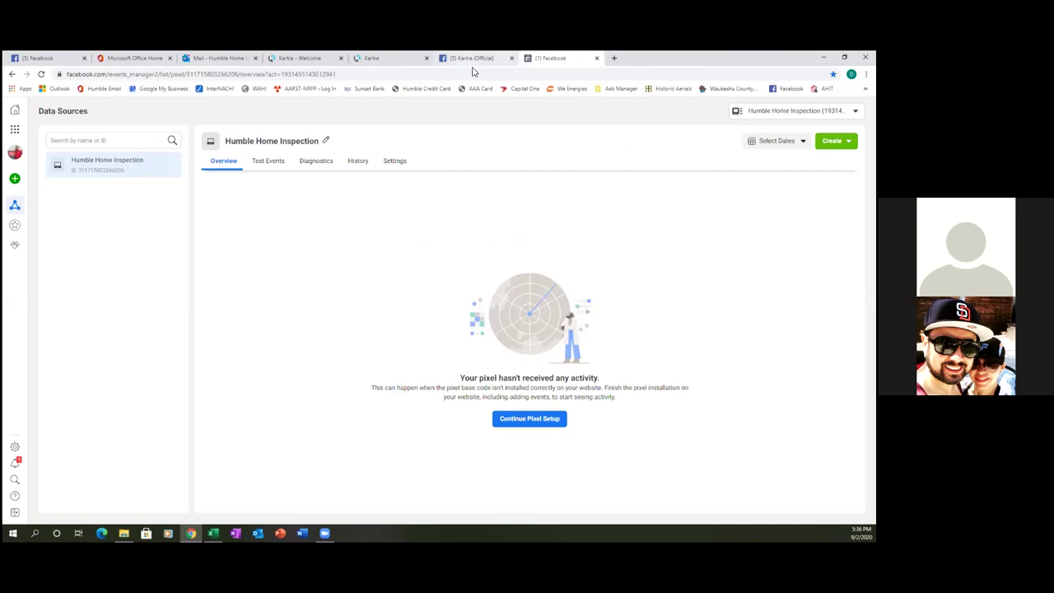
pyautogui.hotkey('ctrl', 'shift', 'Tab')
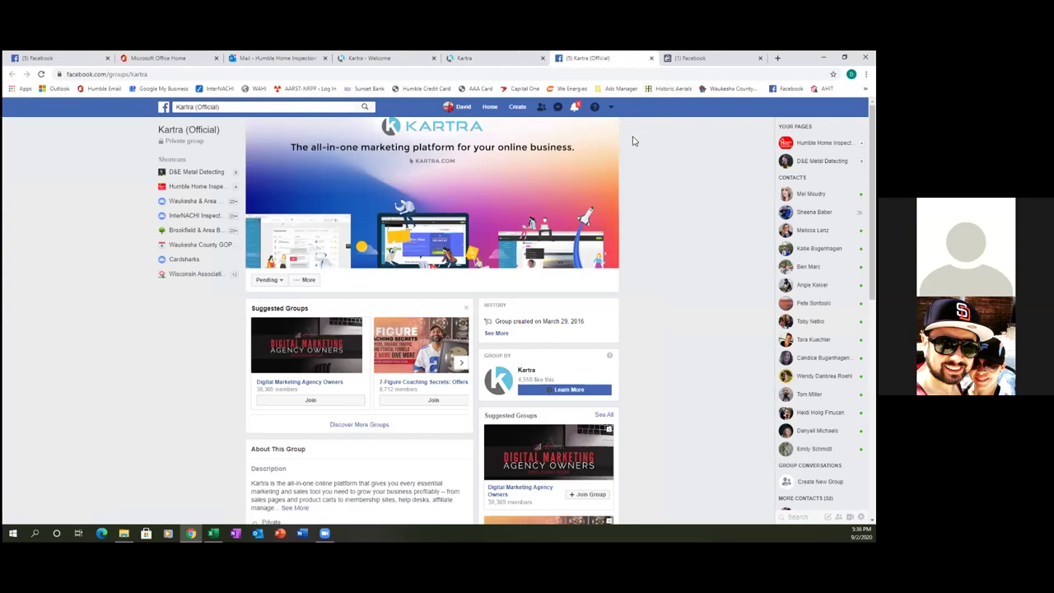
# Return to the Kartra pages dashboard and preview the "Thank you for schedueling" page.
pyautogui.click(477, 59)
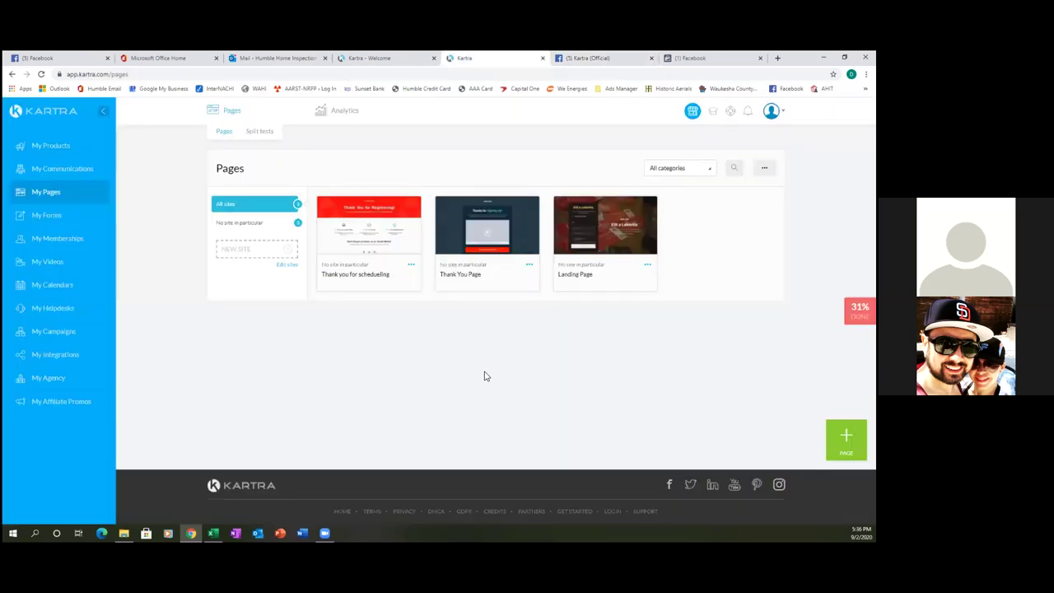
pyautogui.click(371, 225)
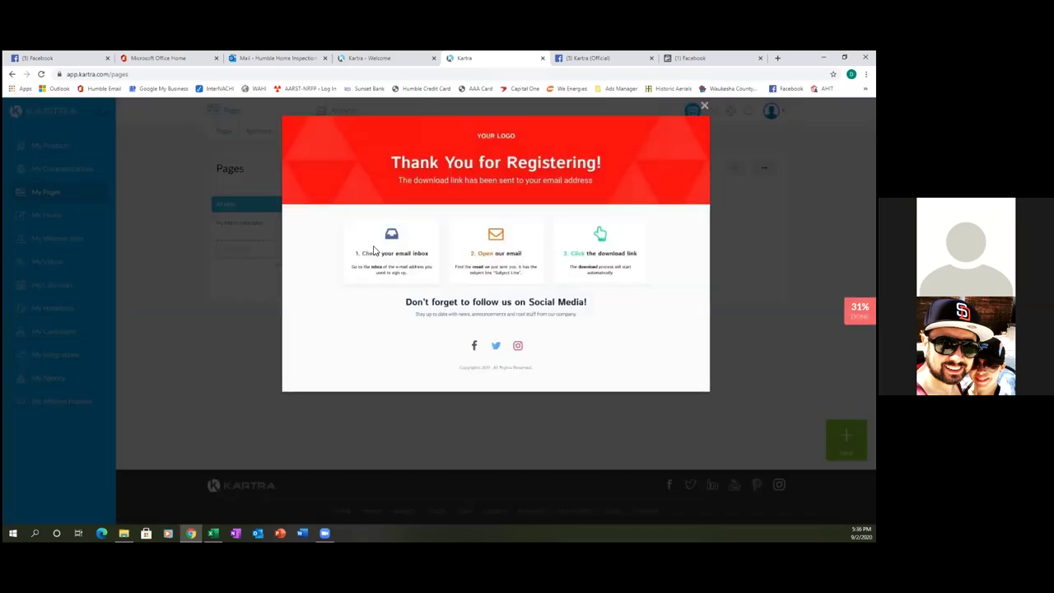
pyautogui.click(704, 108)
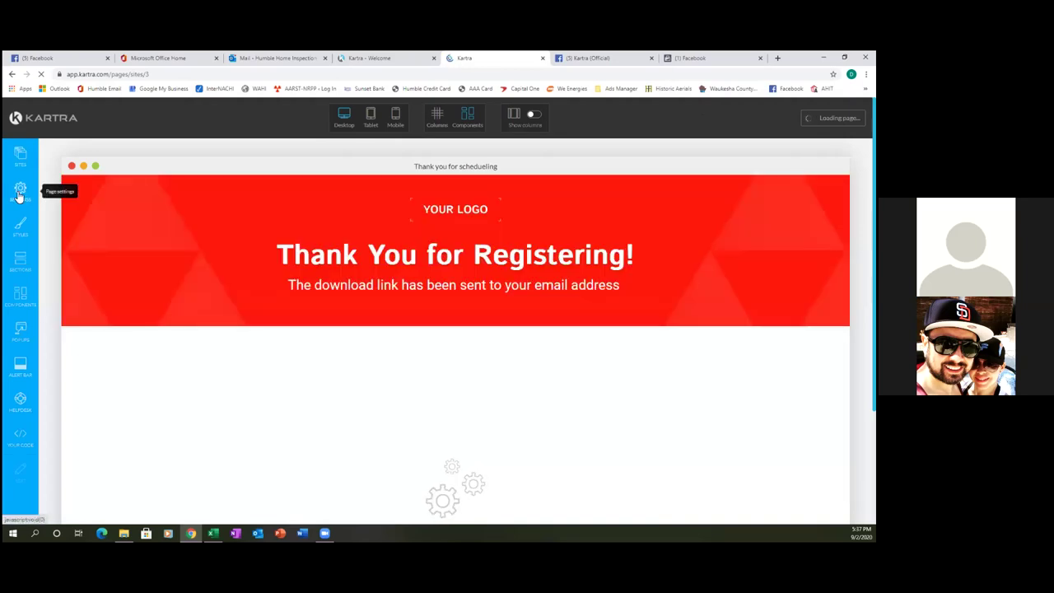
# Embed the copied pixel base code as the Facebook Ads tracking code of the "Thank you for schedueling" page and apply it.
pyautogui.click(19, 192)
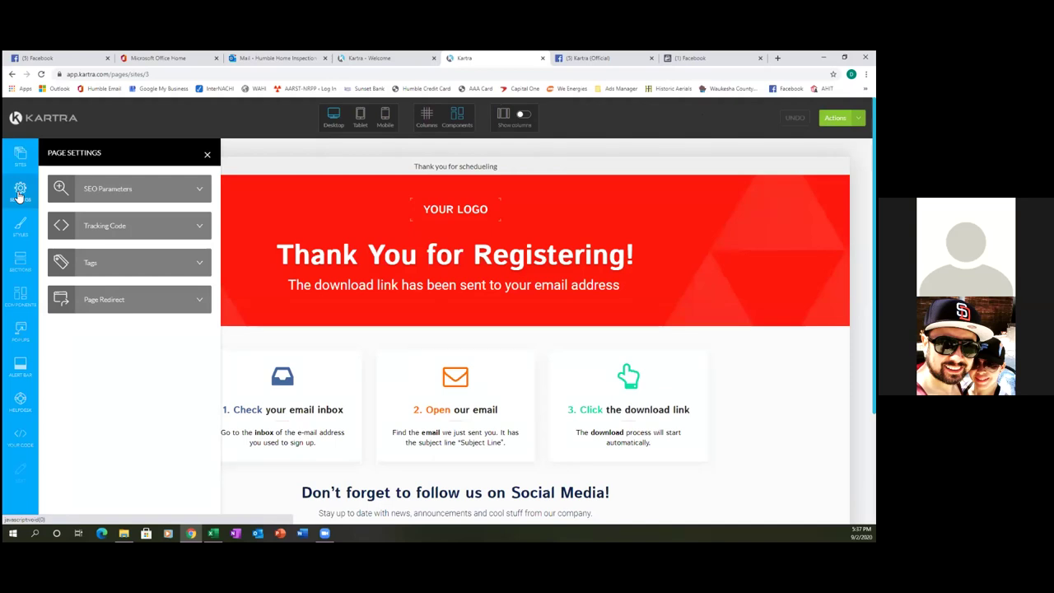
pyautogui.click(185, 227)
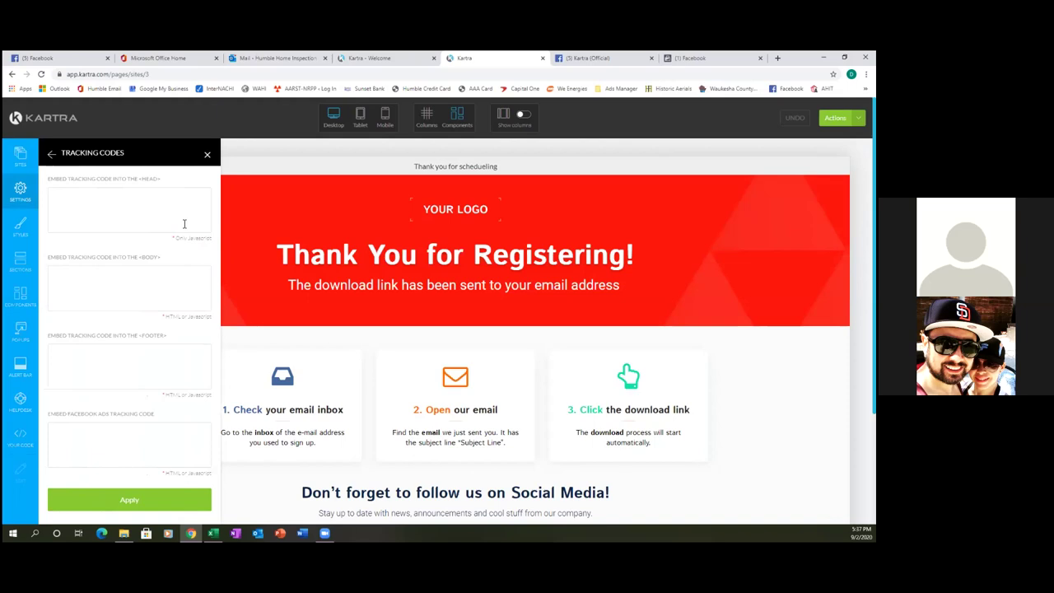
pyautogui.scroll(-3, 158, 313)
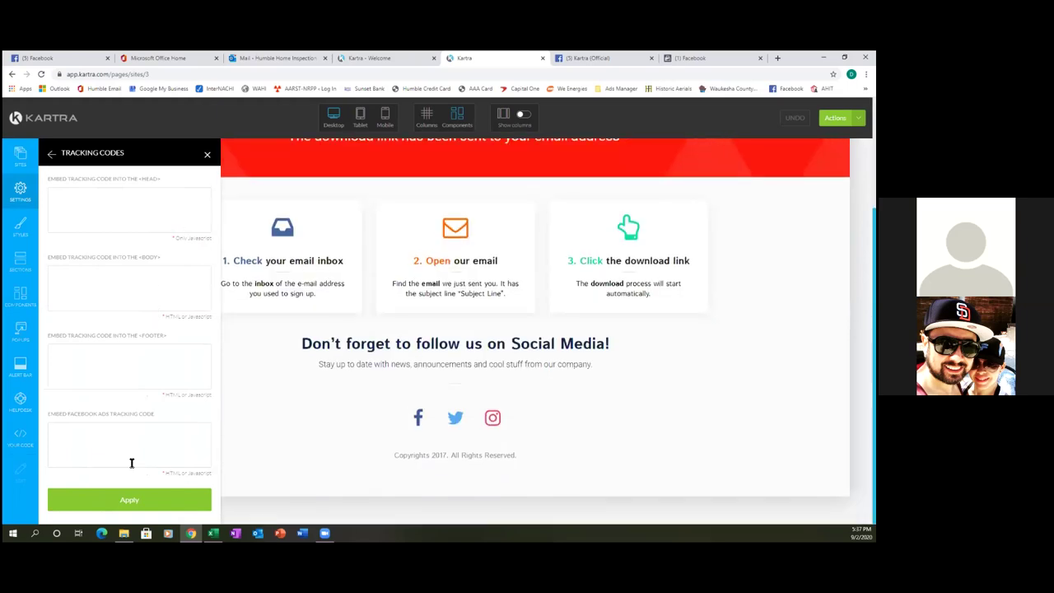
pyautogui.click(81, 432)
pyautogui.rightClick(68, 434)
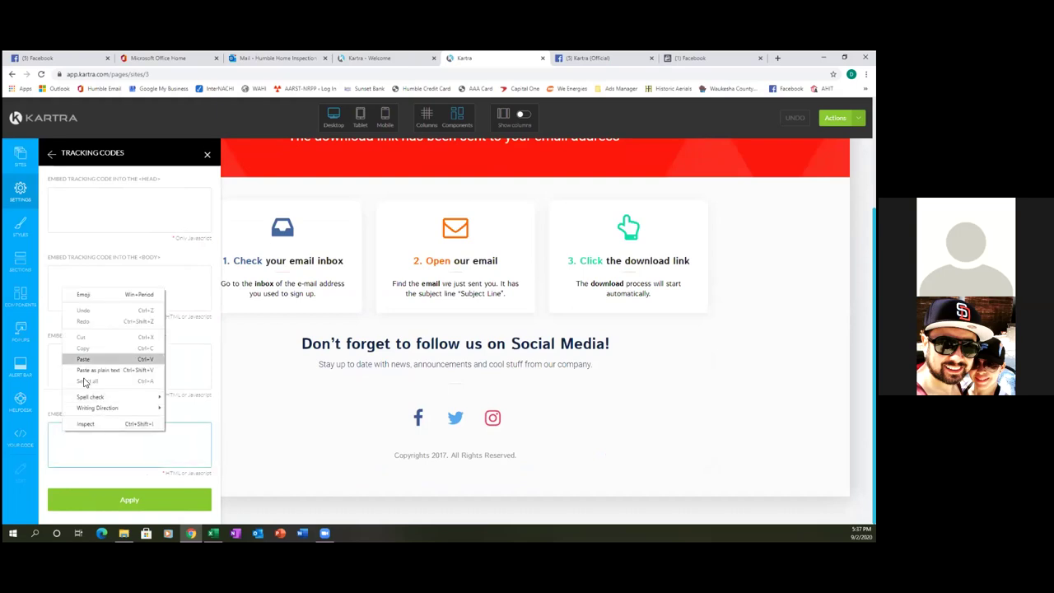
pyautogui.click(84, 359)
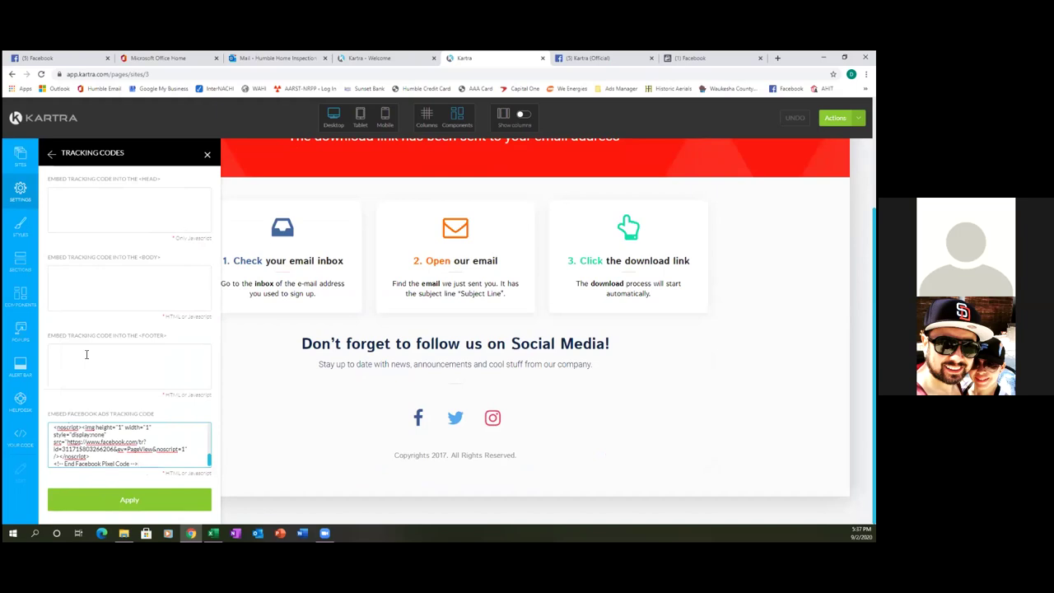
pyautogui.click(106, 500)
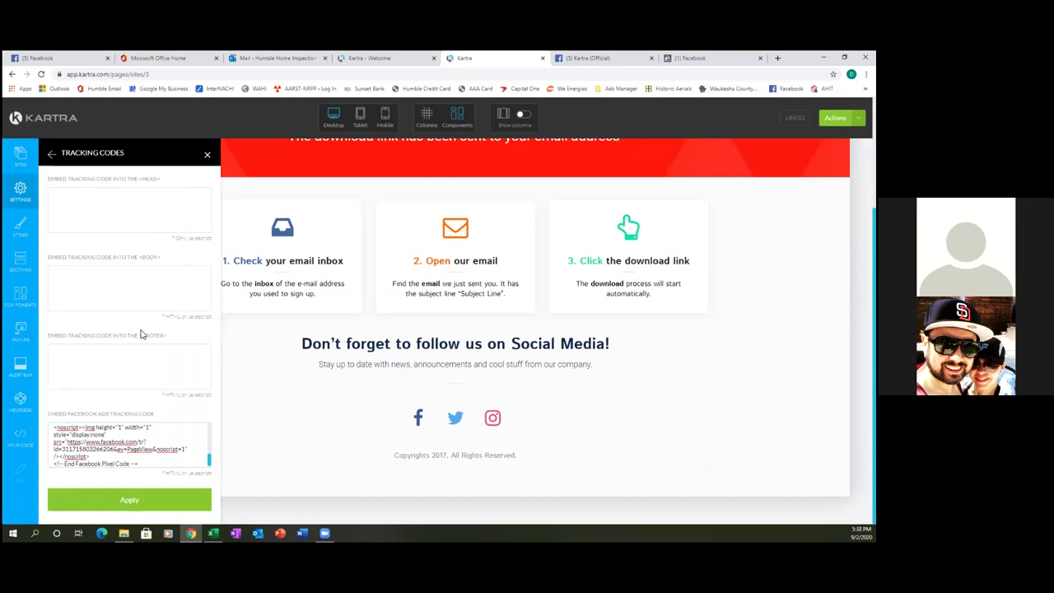
# Leave the page editor and return to the pages dashboard.
pyautogui.click(857, 117)
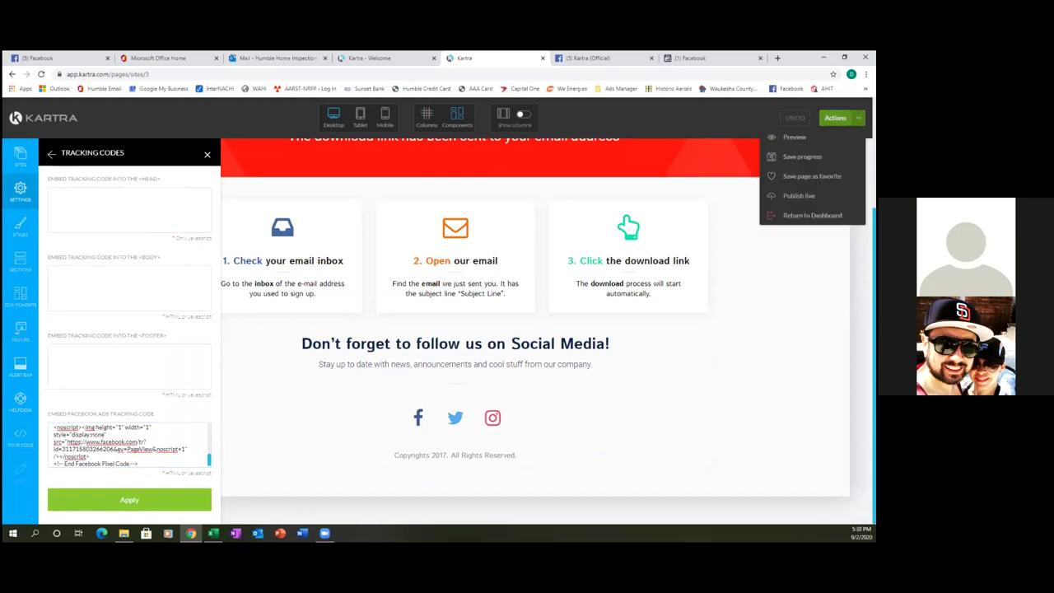
pyautogui.click(812, 215)
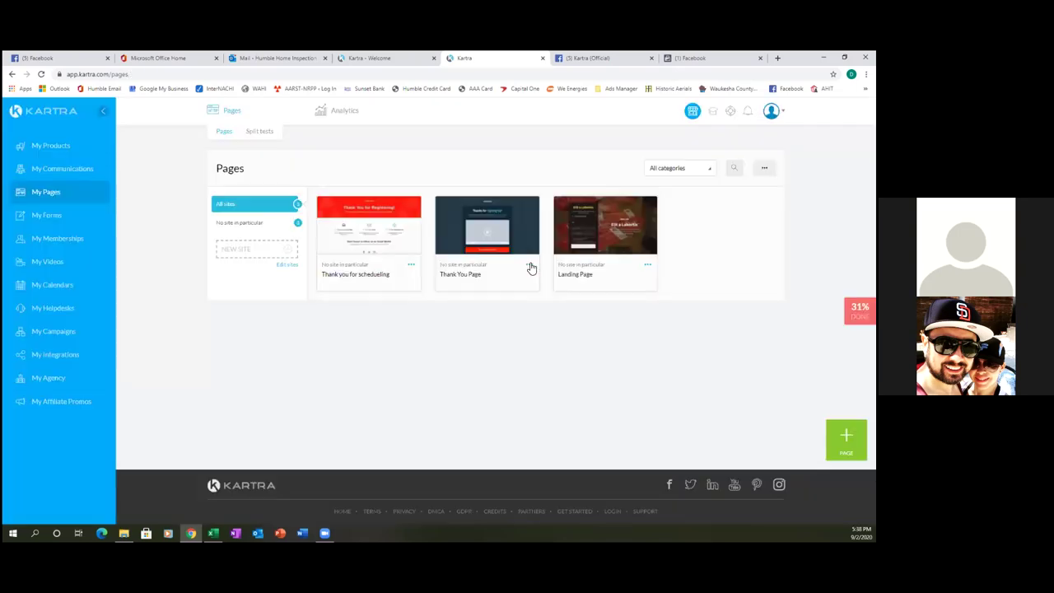
pyautogui.click(530, 265)
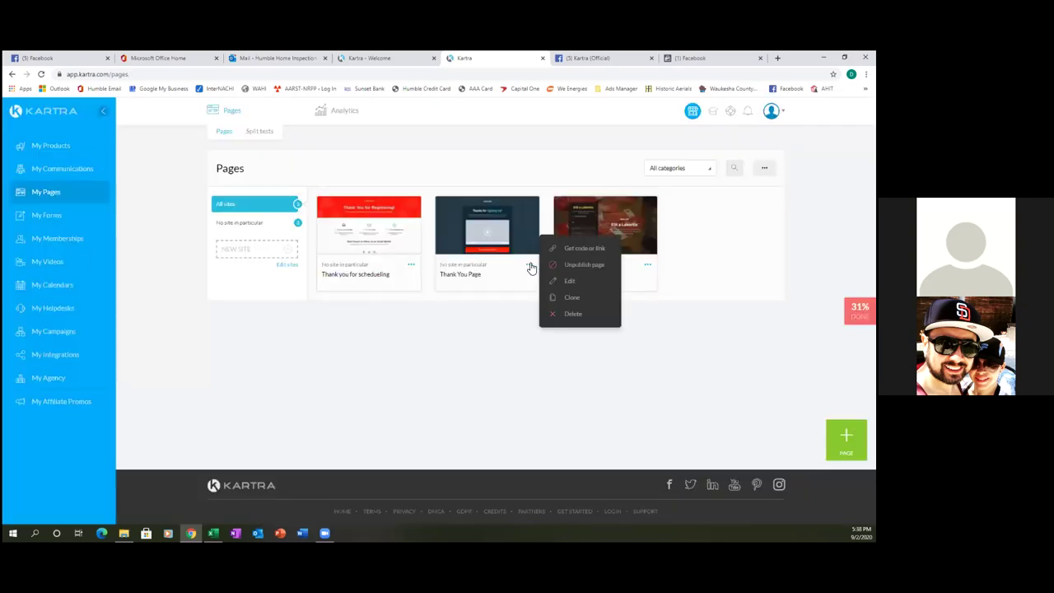
pyautogui.click(511, 339)
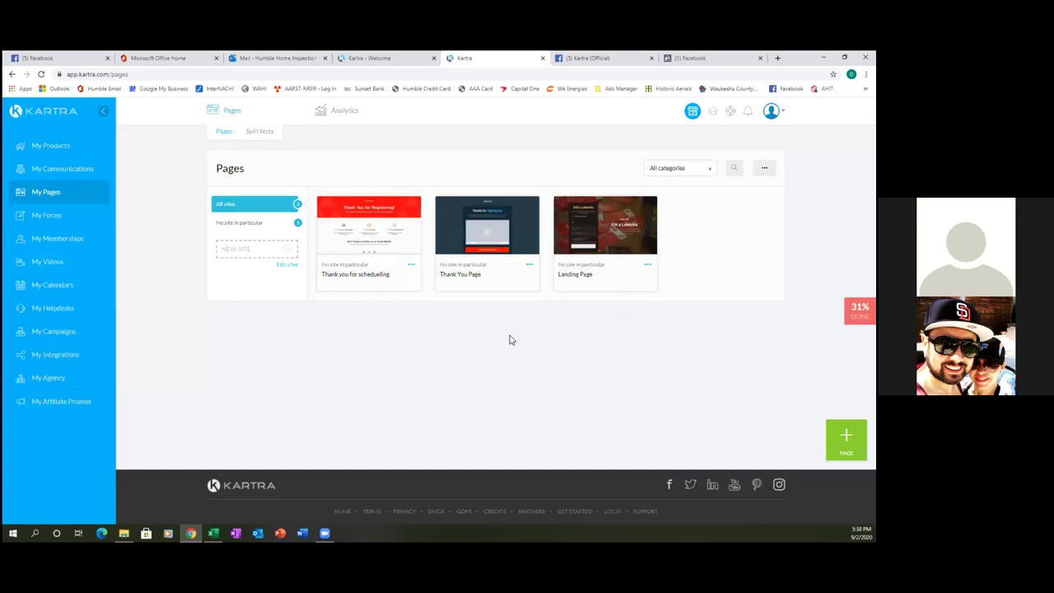
# Get the direct page link for the "Thank you for schedueling" page.
pyautogui.click(411, 266)
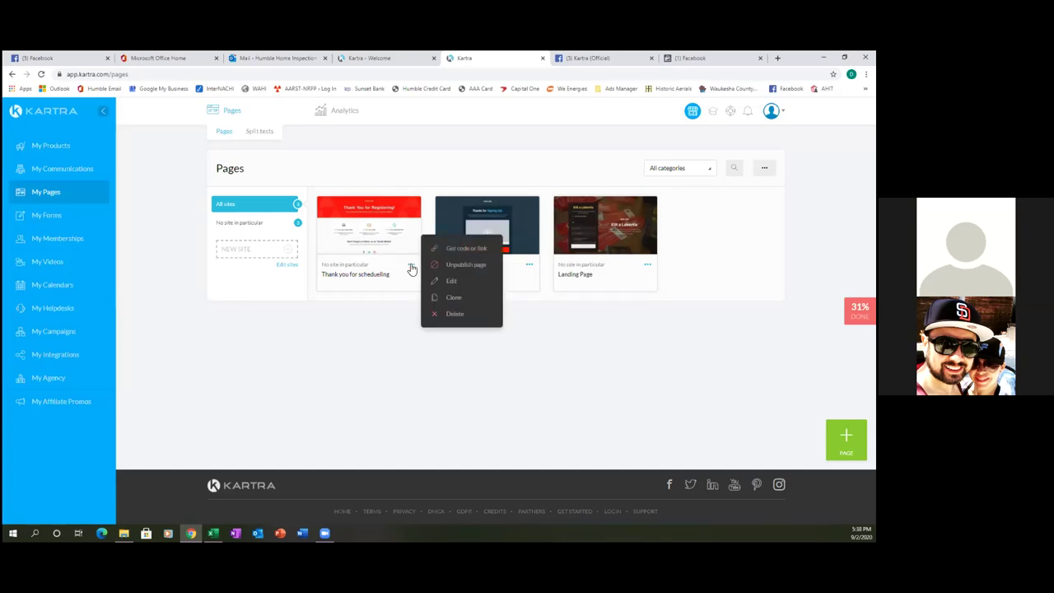
pyautogui.click(467, 249)
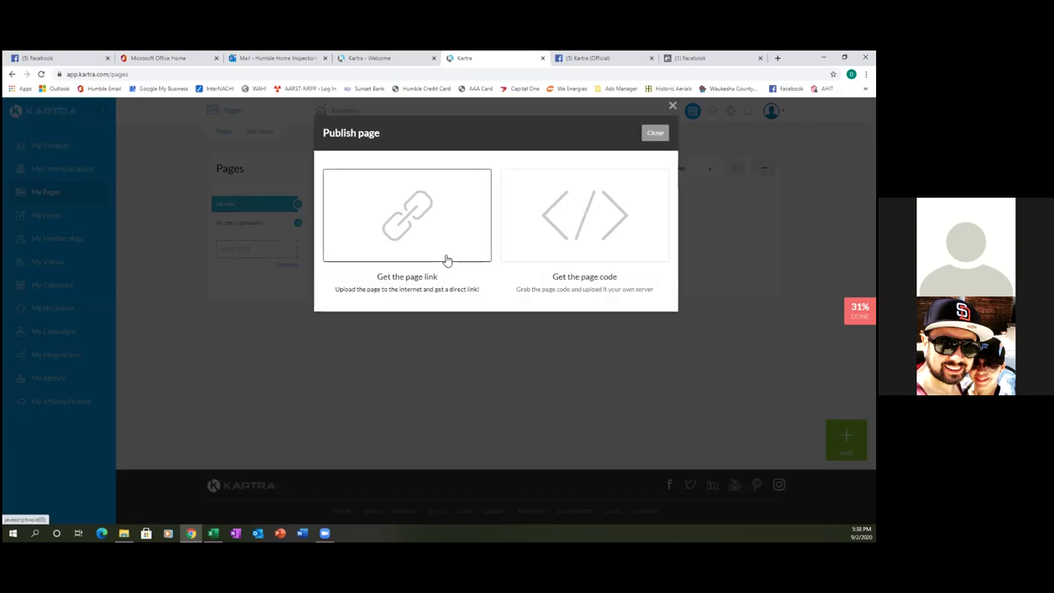
pyautogui.click(421, 282)
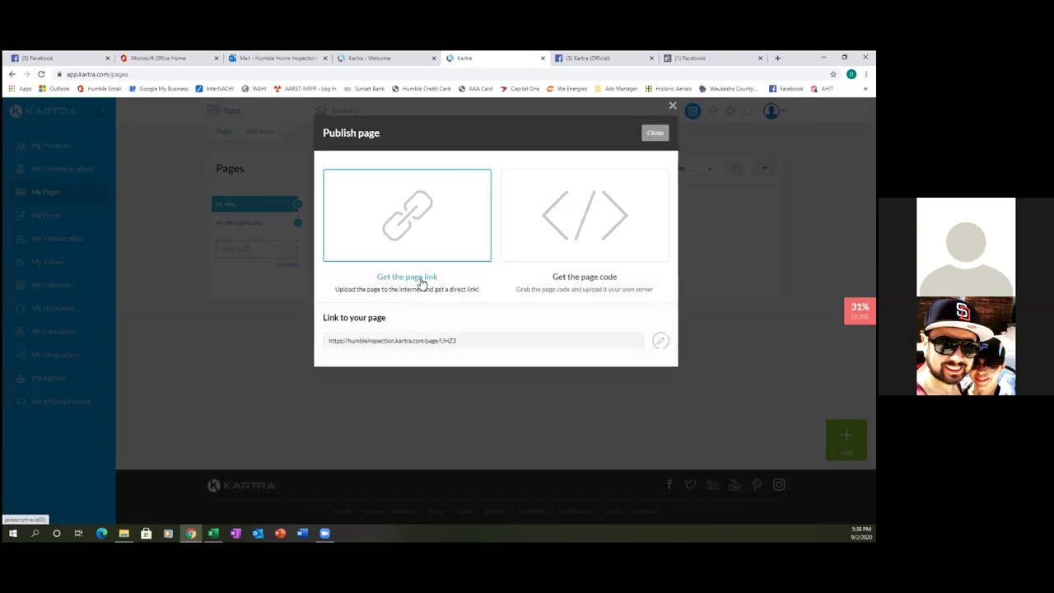
pyautogui.doubleClick(458, 344)
pyautogui.click(464, 345)
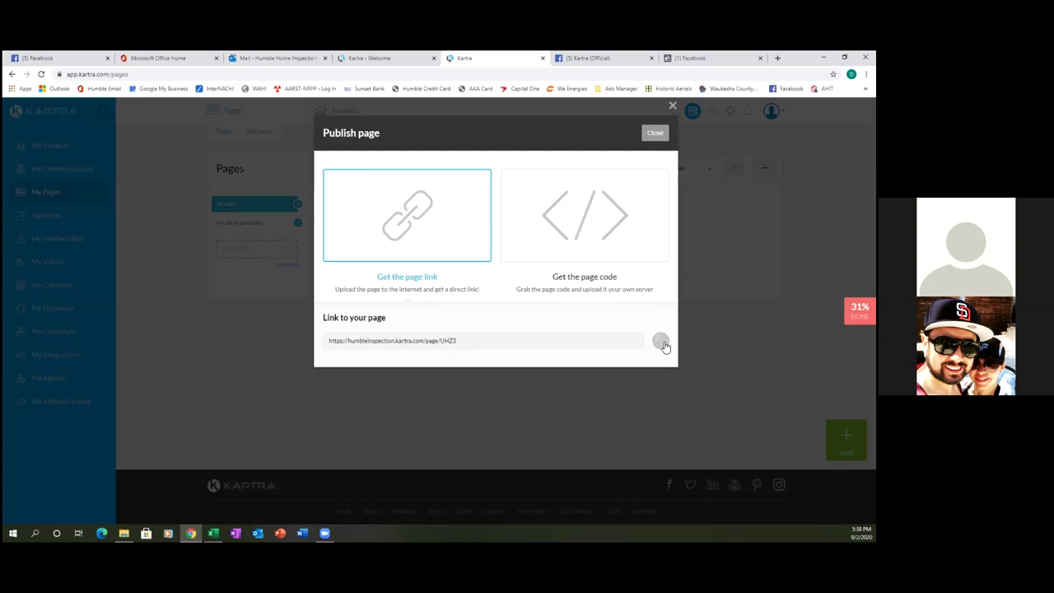
# Set the custom ending of the page link to "ThankYouForSchedueling" and save it.
pyautogui.click(661, 341)
pyautogui.click(529, 343)
pyautogui.press('BackSpace')
pyautogui.write('Thank')
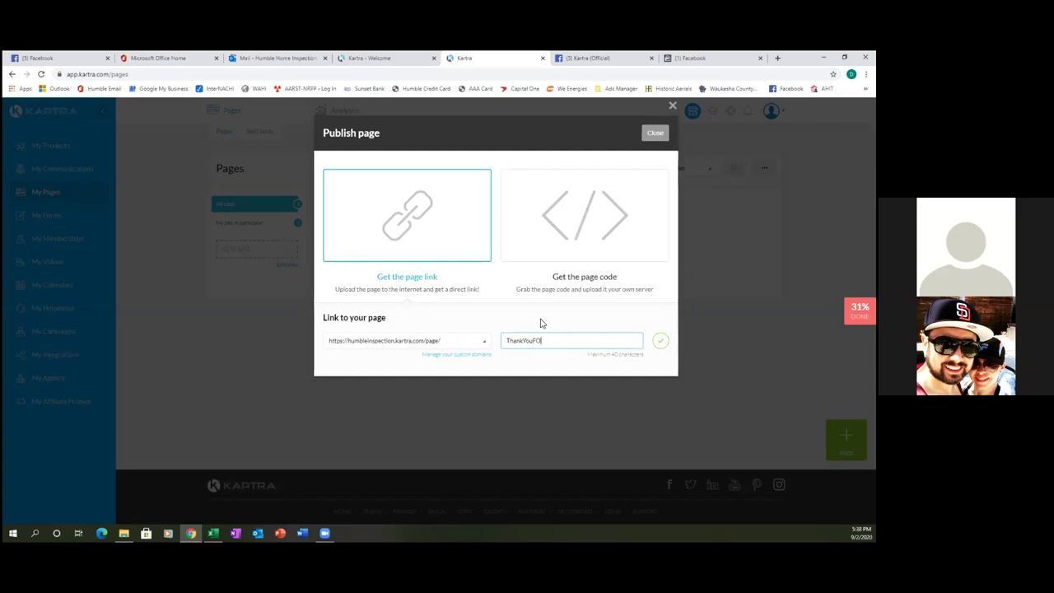
pyautogui.write('YouForSh')
pyautogui.press('BackSpace')
pyautogui.write('cheduling')
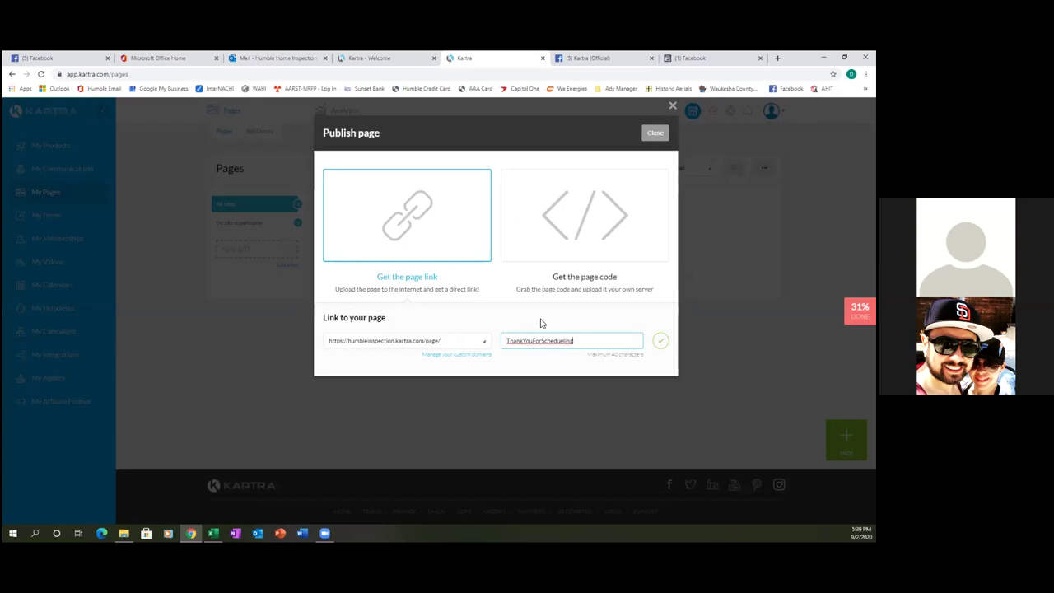
pyautogui.click(662, 343)
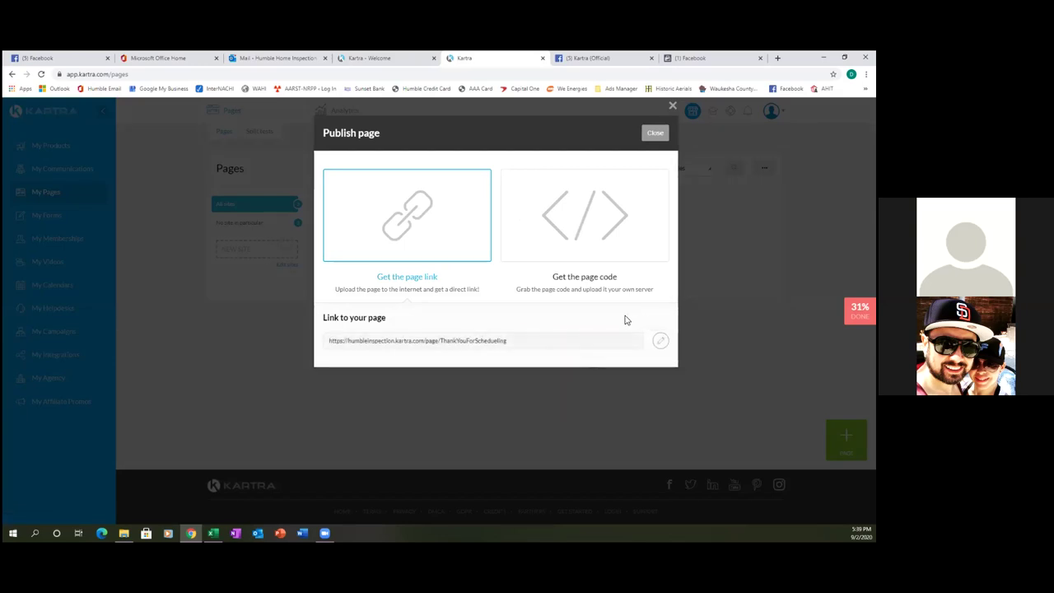
# Copy the full link of the "Thank you for schedueling" page.
pyautogui.doubleClick(506, 344)
pyautogui.tripleClick(509, 347)
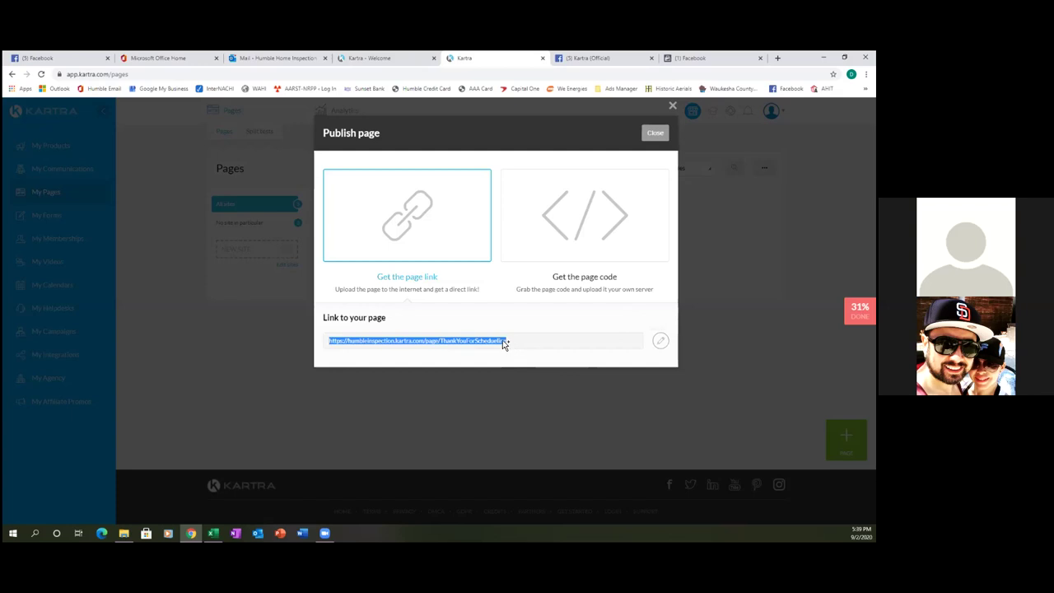
pyautogui.rightClick(504, 344)
pyautogui.click(527, 353)
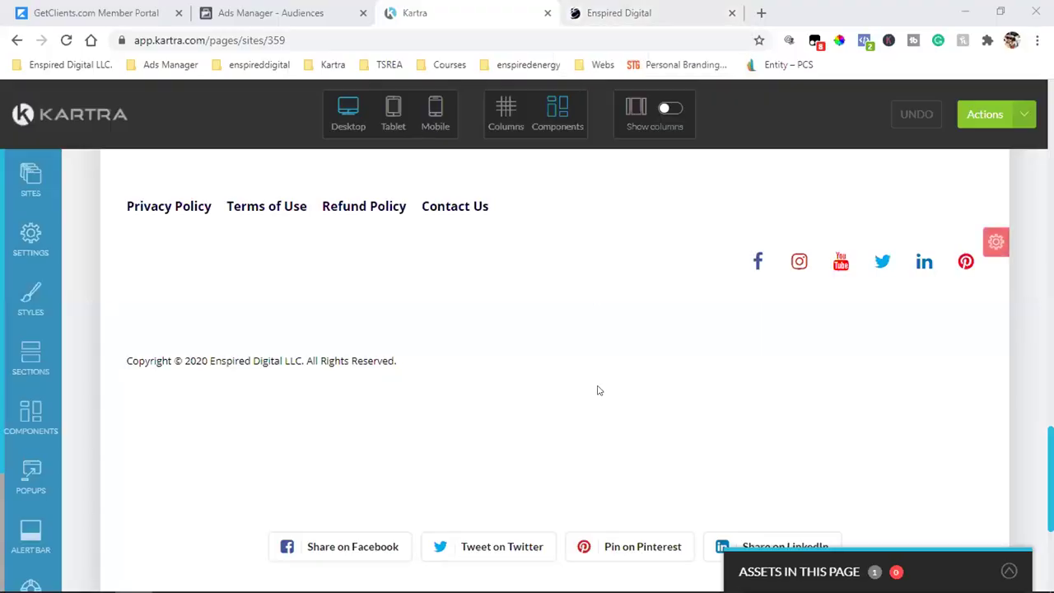
# Examine the policy links, social icons and share buttons in the Enspired Digital page's footer sections.
pyautogui.scroll(-3, 599, 390)
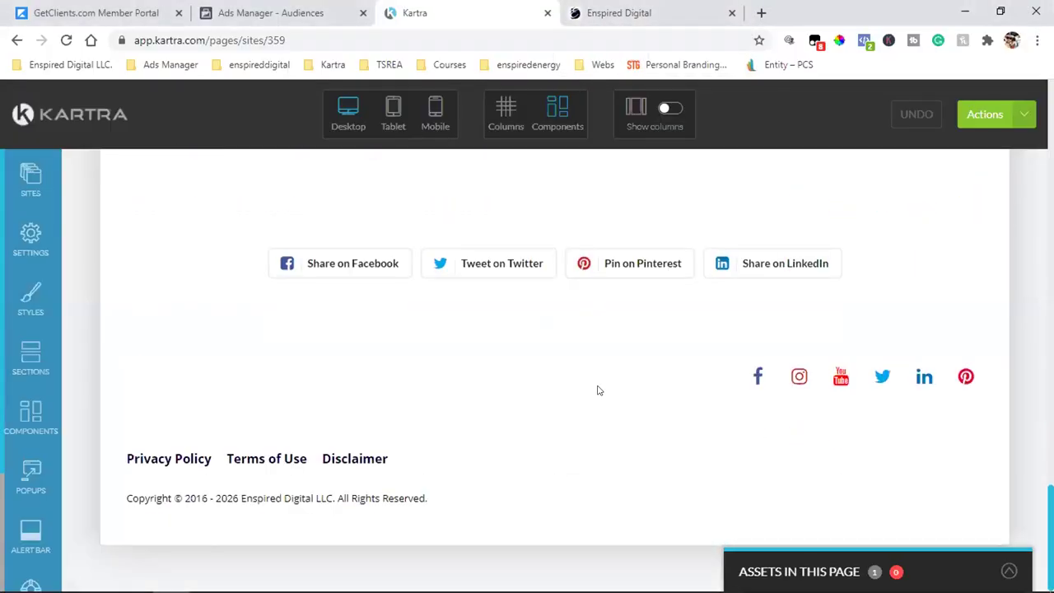
pyautogui.scroll(3, 599, 390)
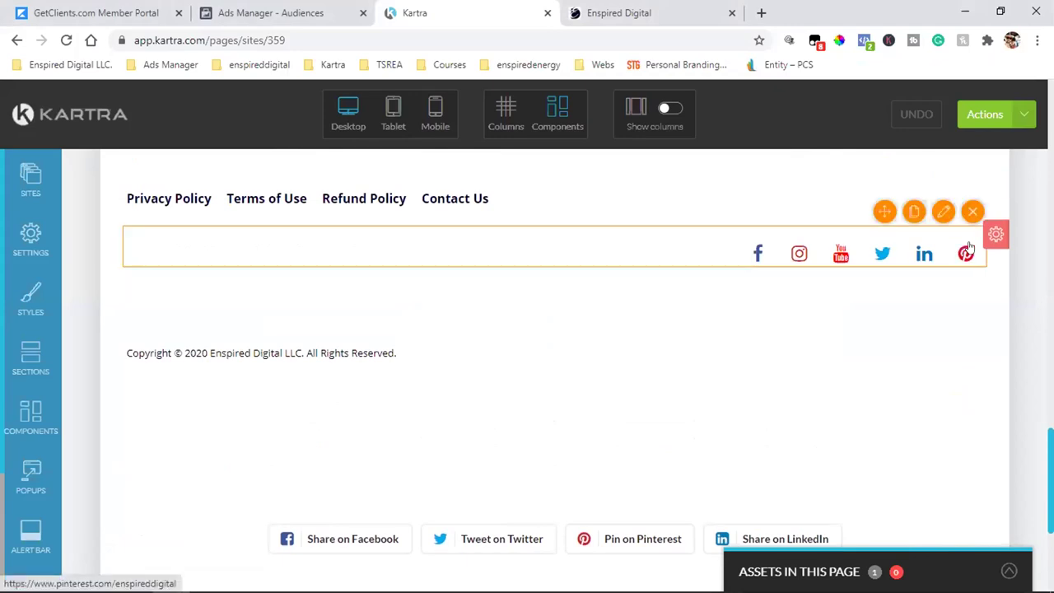
# Delete the footer block holding the Refund Policy and Contact Us links and the 2020 copyright line.
pyautogui.moveTo(995, 234)
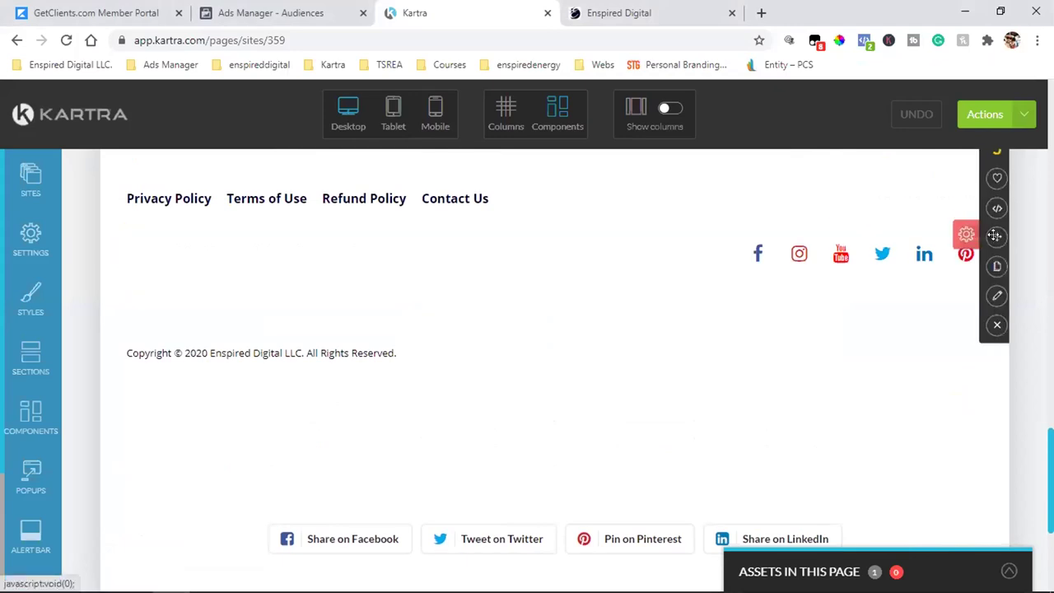
pyautogui.click(996, 322)
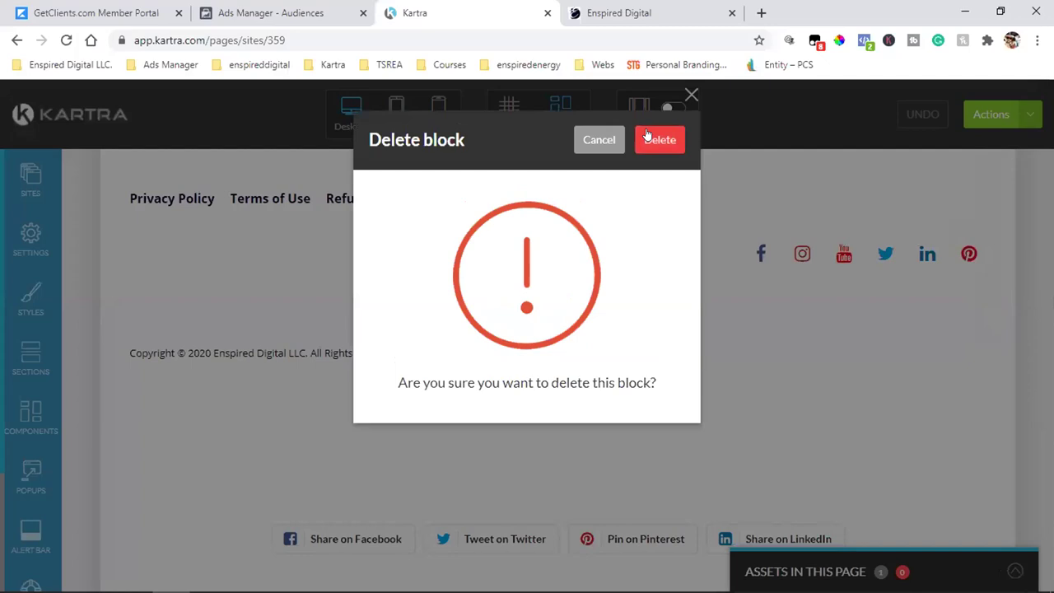
pyautogui.click(647, 135)
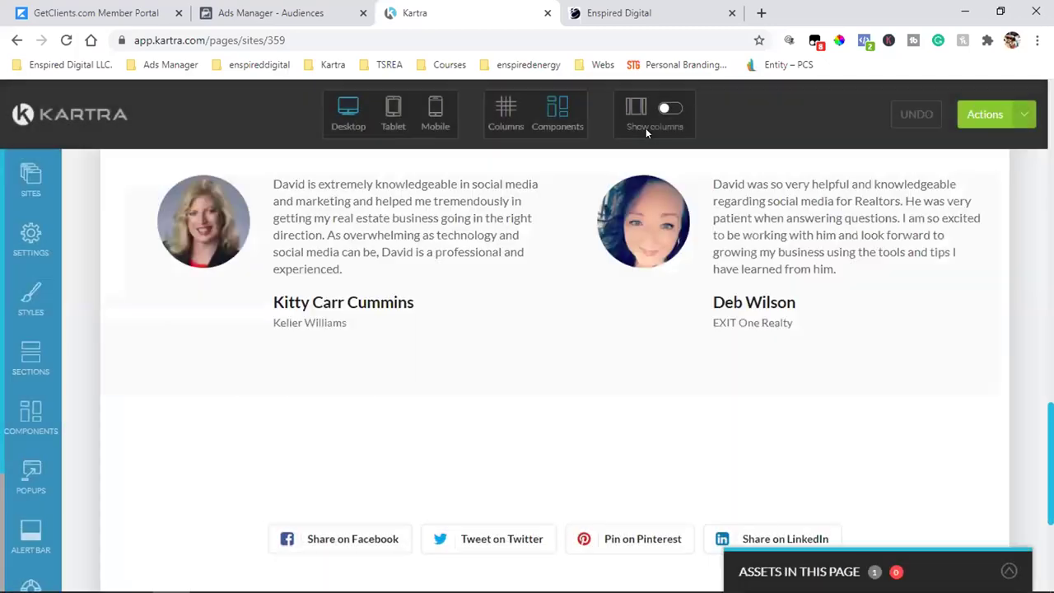
# Save the Coaching Order Form page's progress and publish it live, closing the publish dialog.
pyautogui.click(1020, 122)
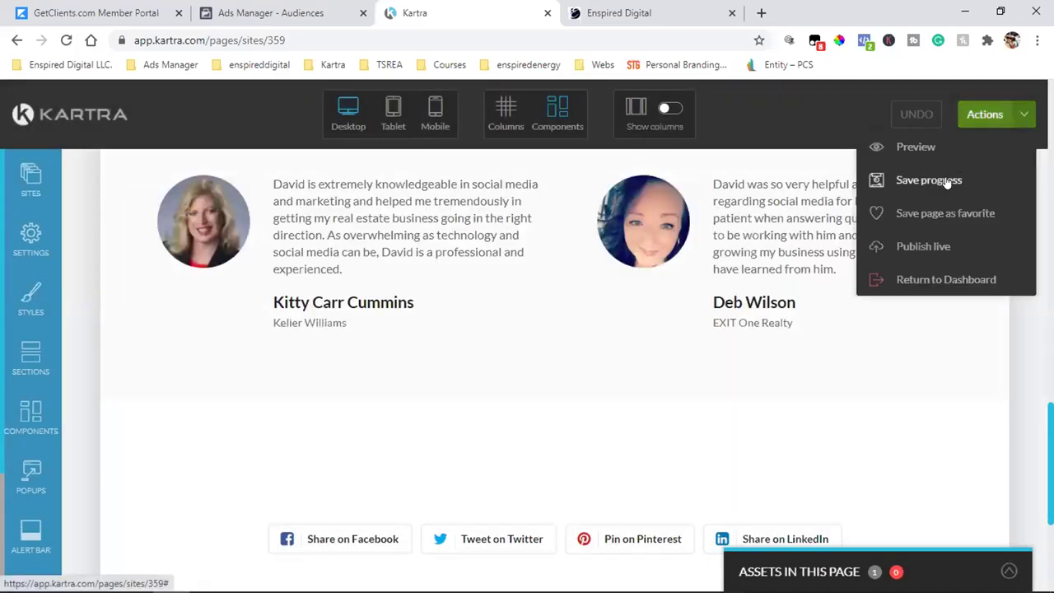
pyautogui.click(947, 179)
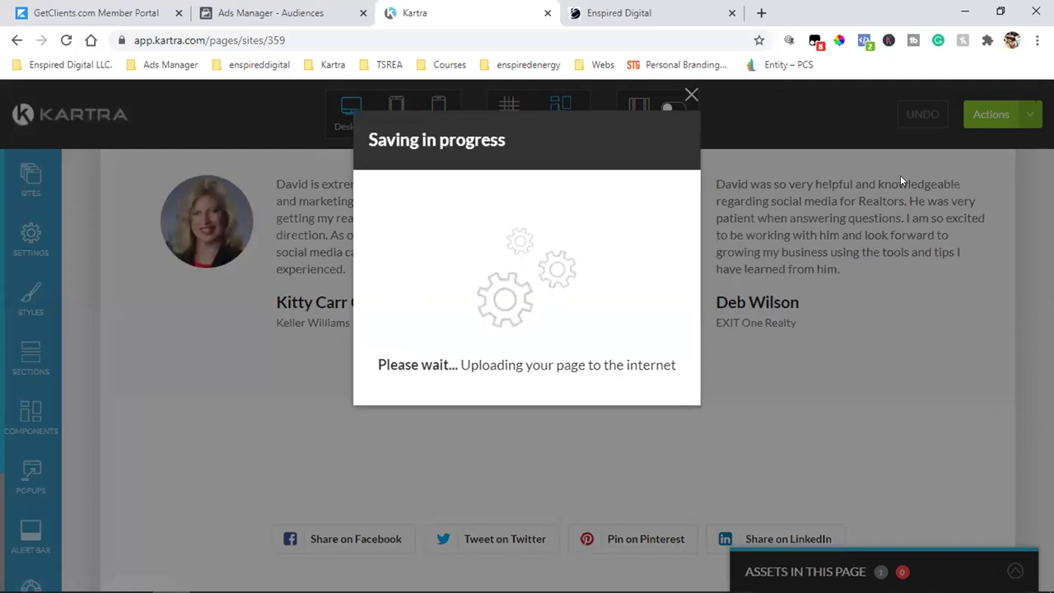
pyautogui.click(690, 94)
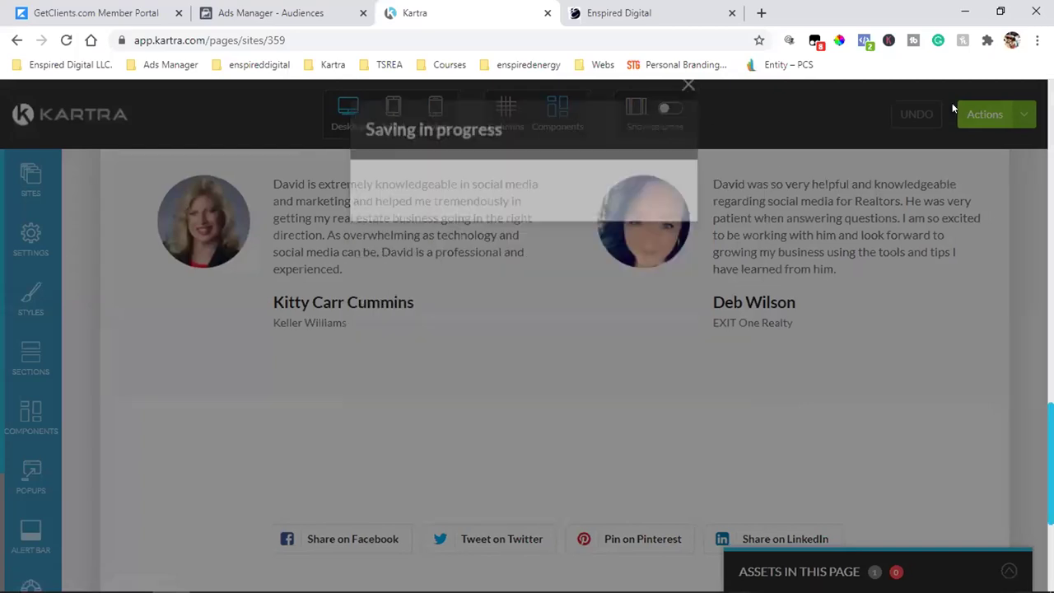
pyautogui.click(1025, 115)
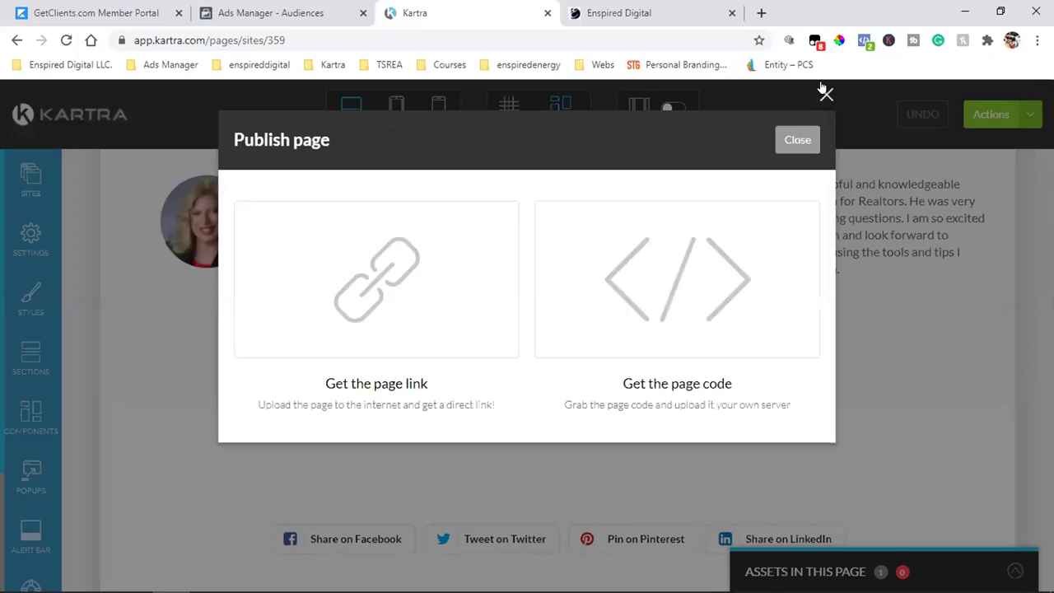
pyautogui.click(826, 97)
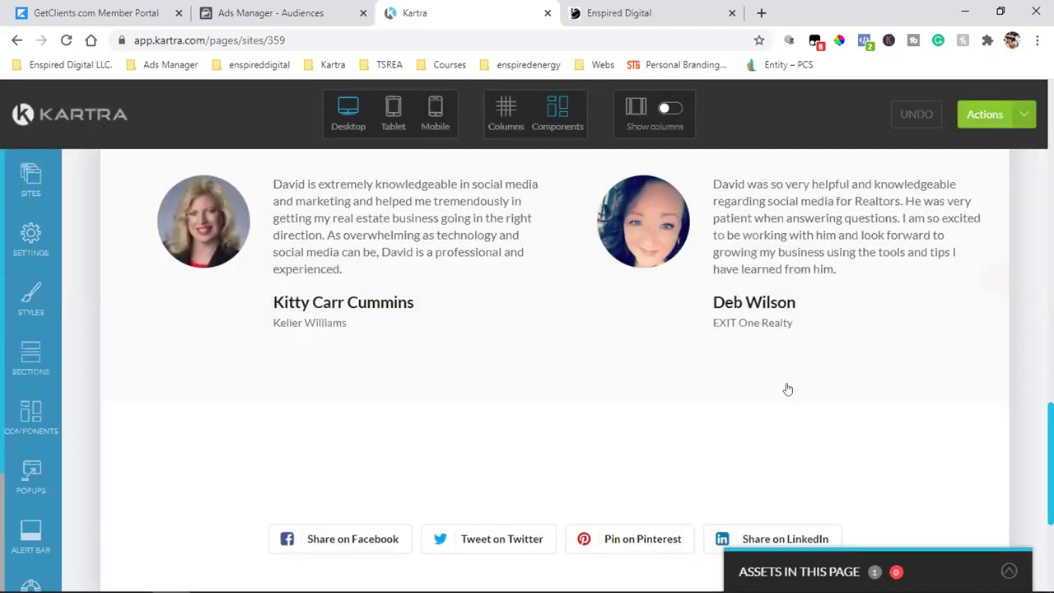
# Remove the row of Facebook, Twitter, Pinterest and LinkedIn share buttons and check the rest of the page.
pyautogui.scroll(-3, 791, 387)
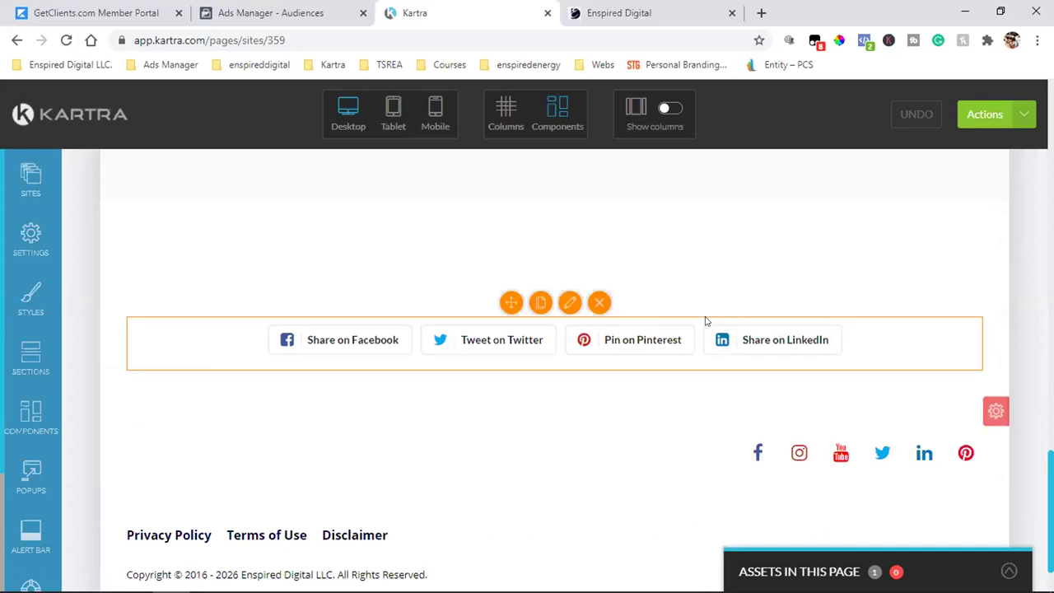
pyautogui.click(600, 303)
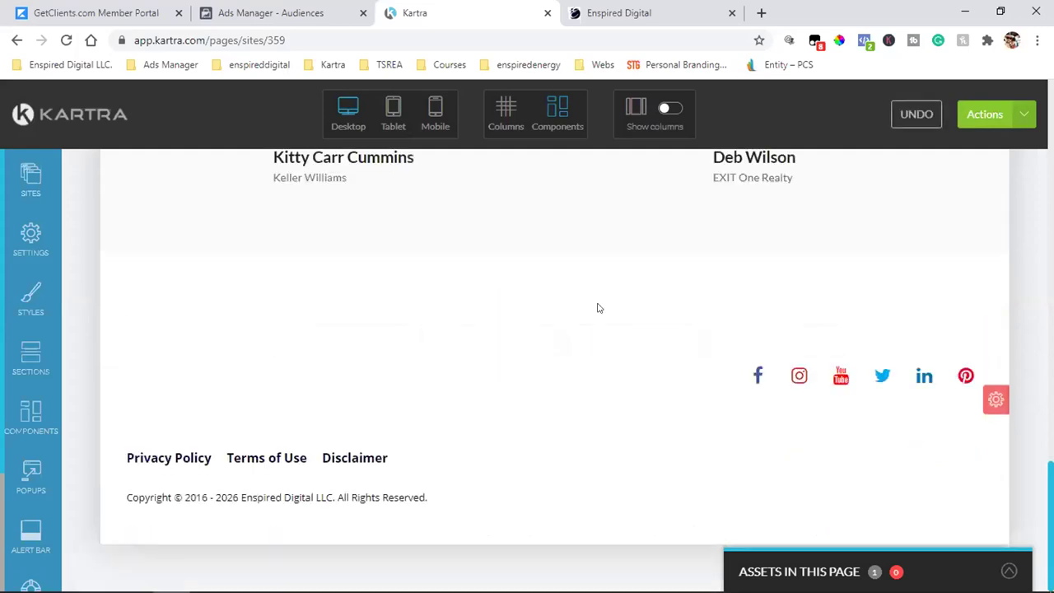
pyautogui.scroll(20, 600, 308)
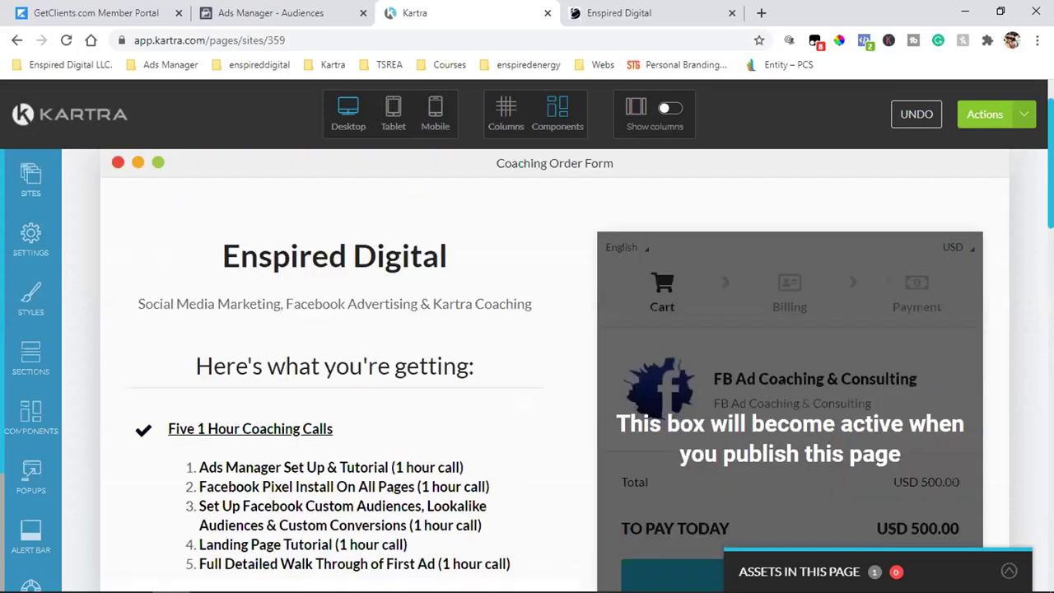
pyautogui.scroll(-20, 600, 308)
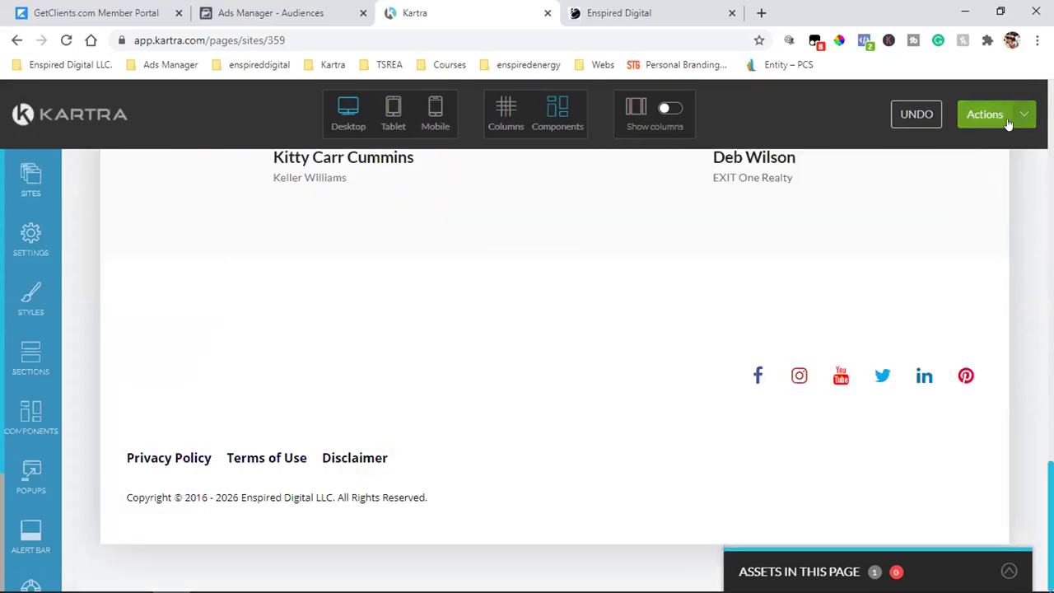
# Save the page without its share buttons and publish it live again.
pyautogui.click(1009, 123)
pyautogui.click(923, 180)
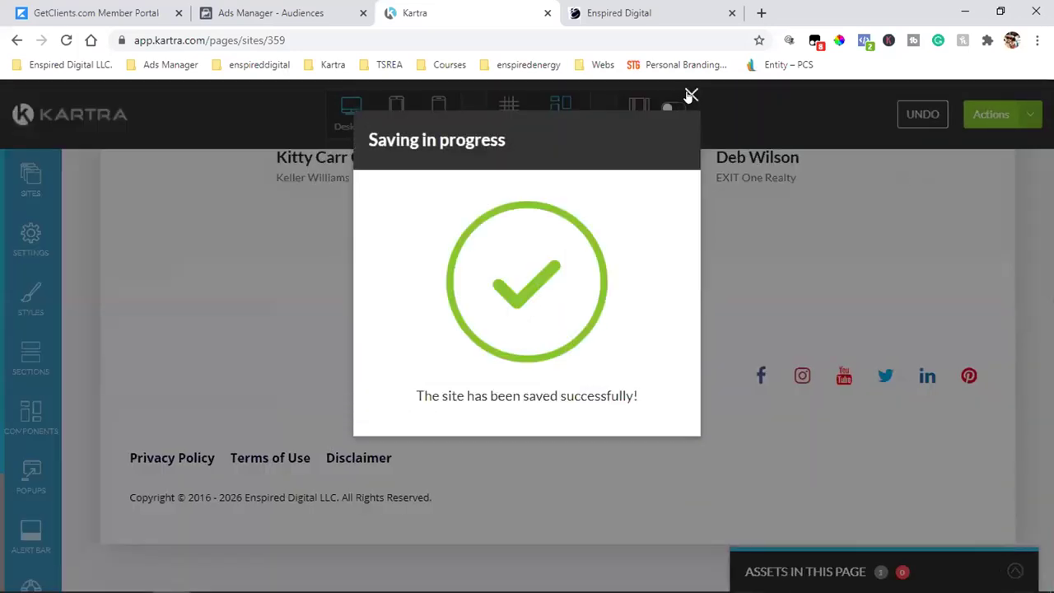
pyautogui.click(691, 95)
pyautogui.click(1013, 120)
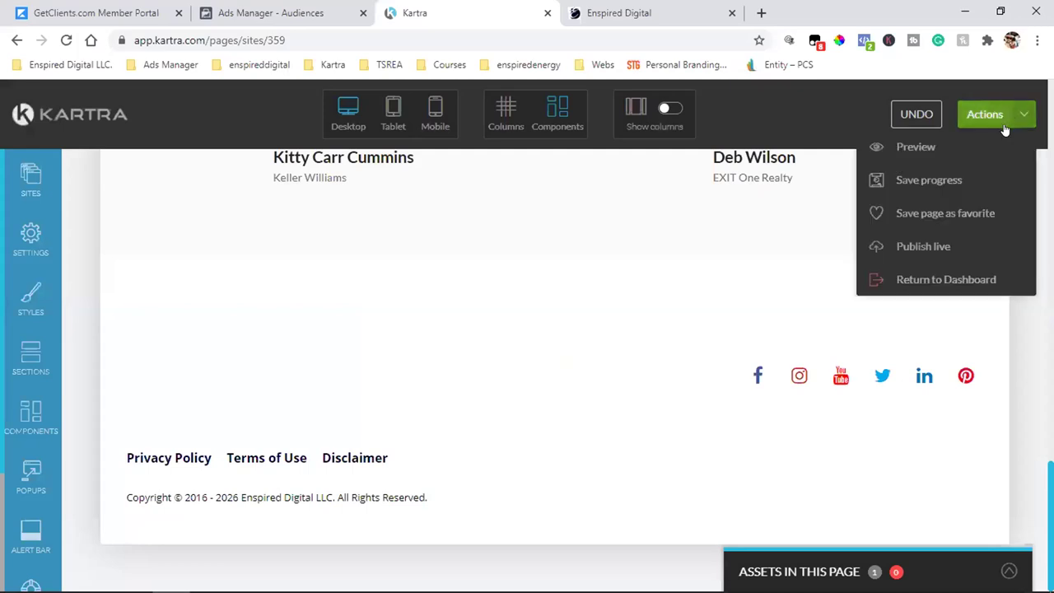
pyautogui.click(943, 245)
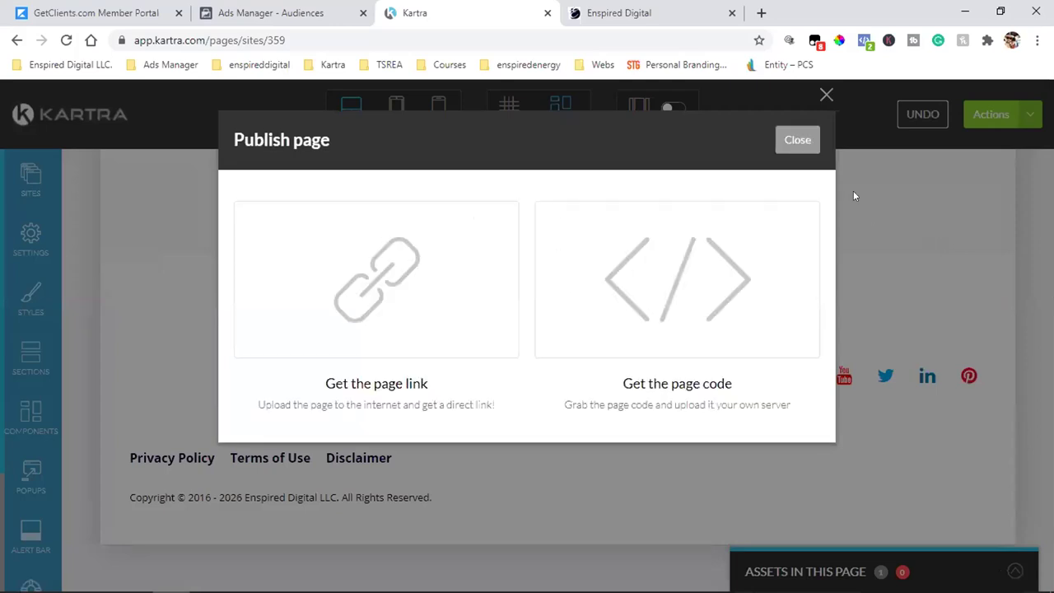
pyautogui.click(797, 140)
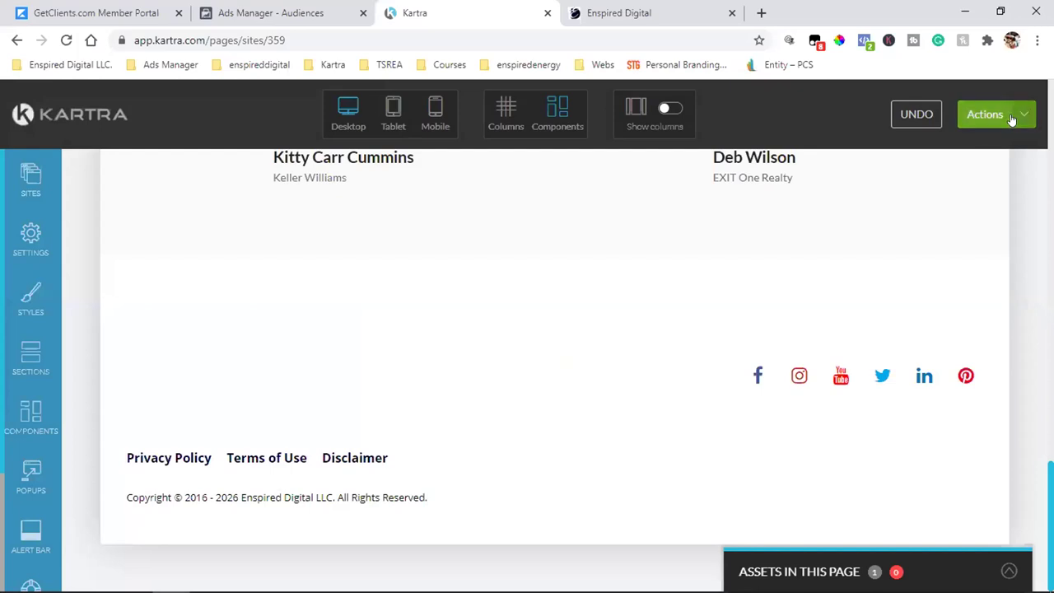
# Exit the page editor and return to the Kartra Pages dashboard.
pyautogui.click(1014, 119)
pyautogui.click(953, 281)
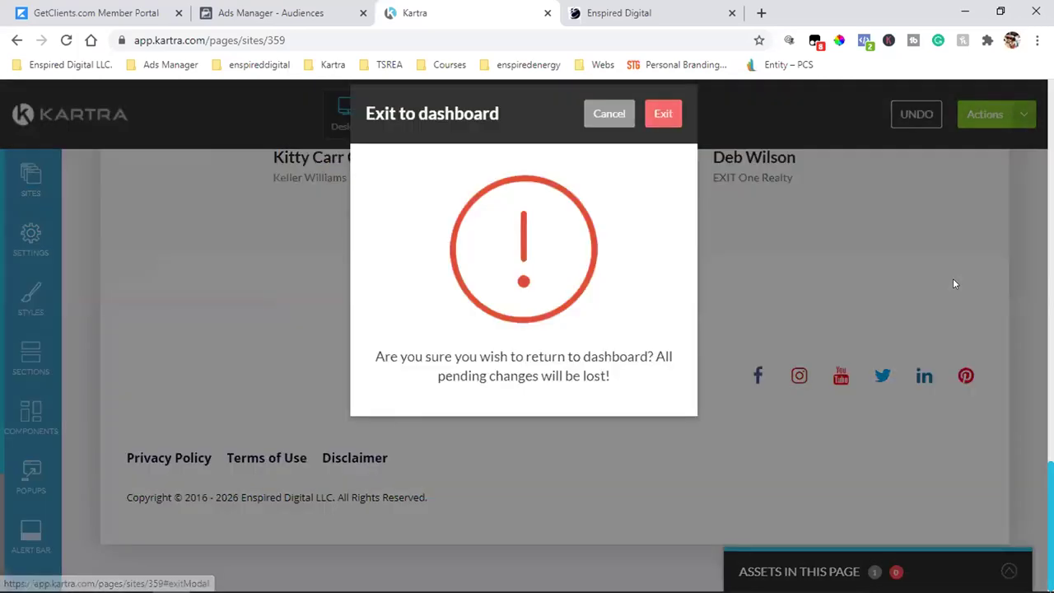
pyautogui.click(659, 133)
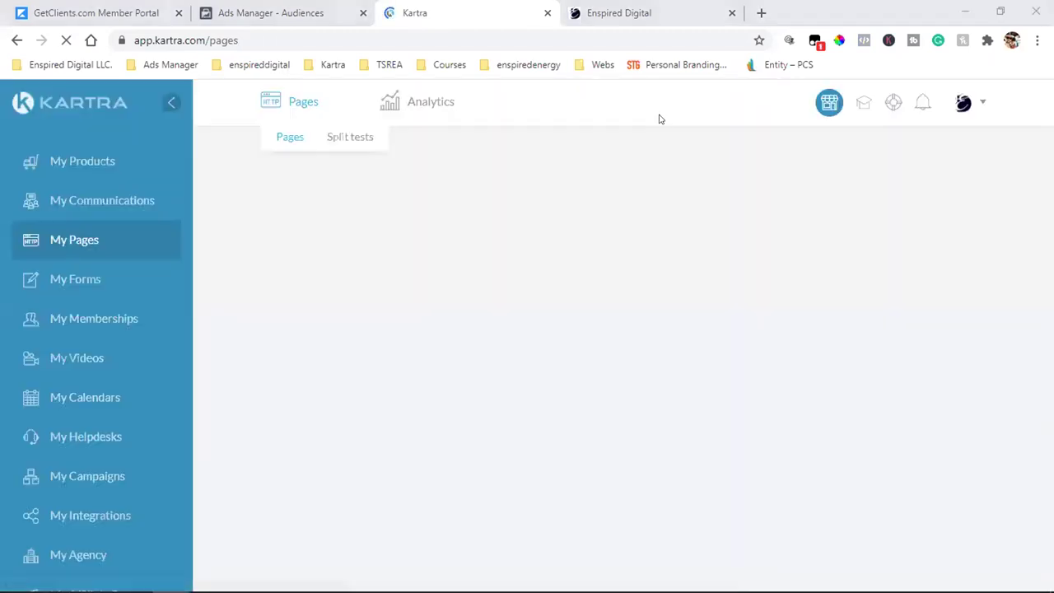
# Check the Kartra dashboard and the published "Thank you for schedueling" page for a firing pixel using Facebook Pixel Helper.
pyautogui.click(864, 43)
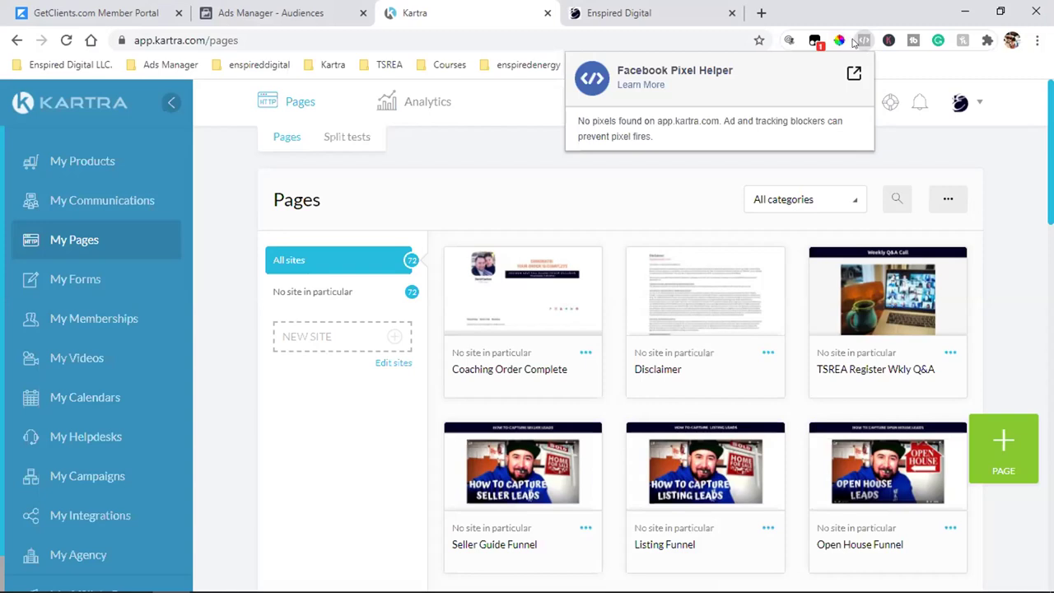
pyautogui.click(861, 42)
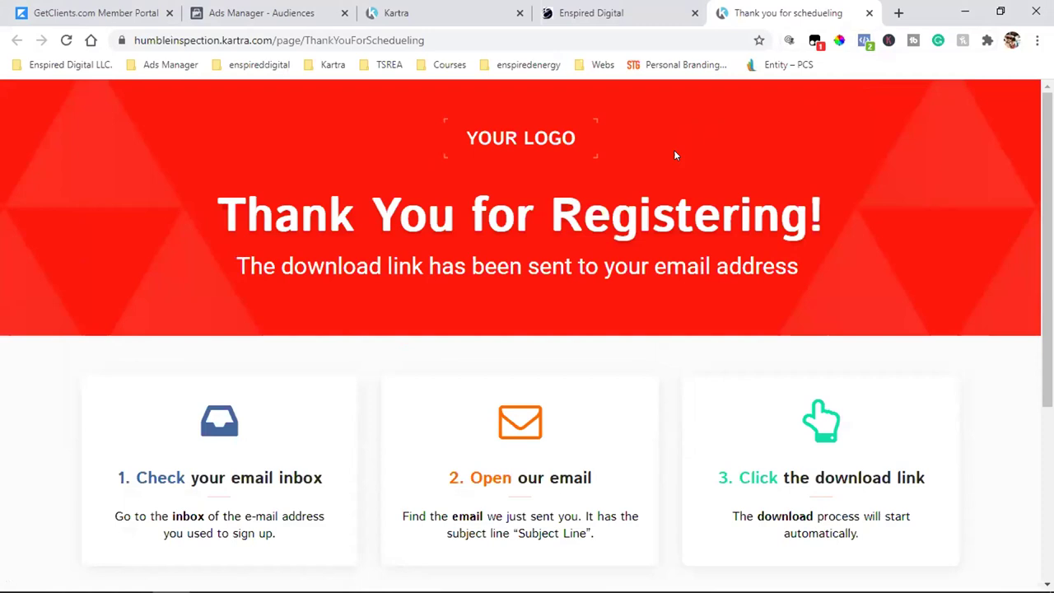
pyautogui.click(864, 41)
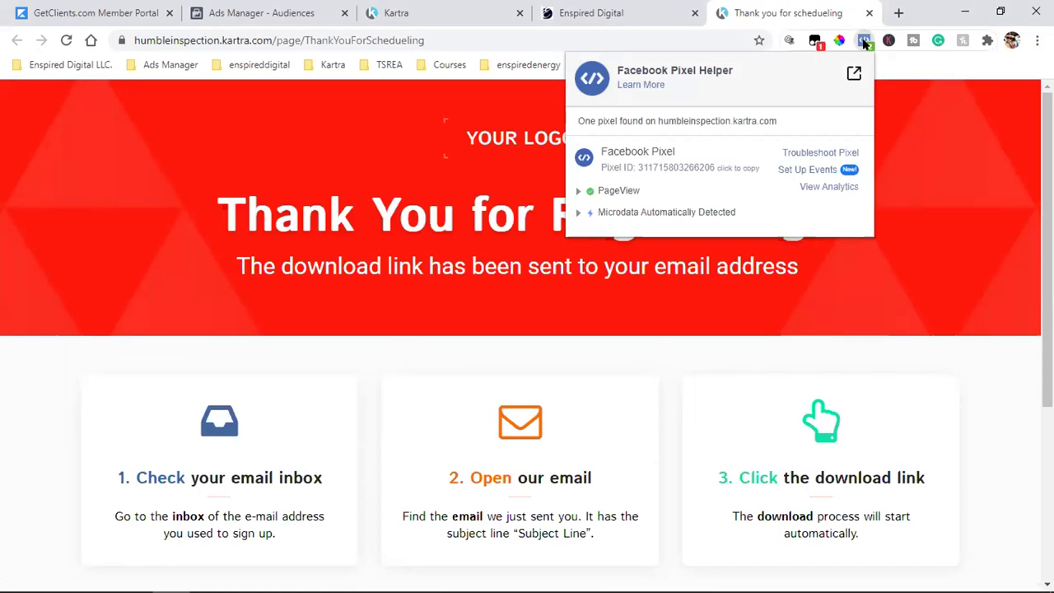
pyautogui.tripleClick(675, 120)
pyautogui.click(684, 120)
pyautogui.click(889, 252)
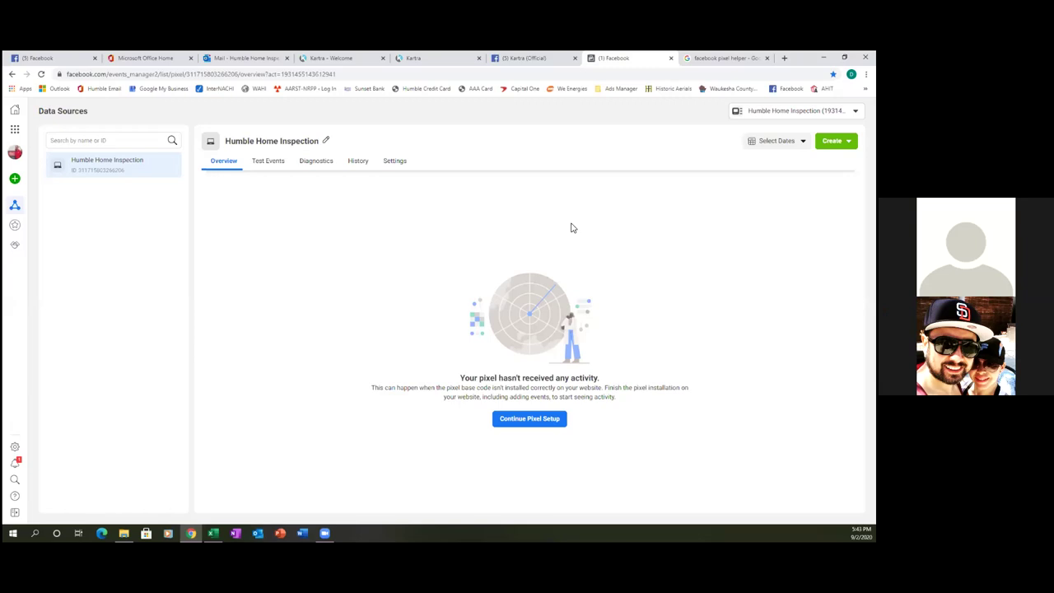
# Refresh the Humble Home Inspection pixel overview in Facebook Events Manager to check for received activity.
pyautogui.click(40, 74)
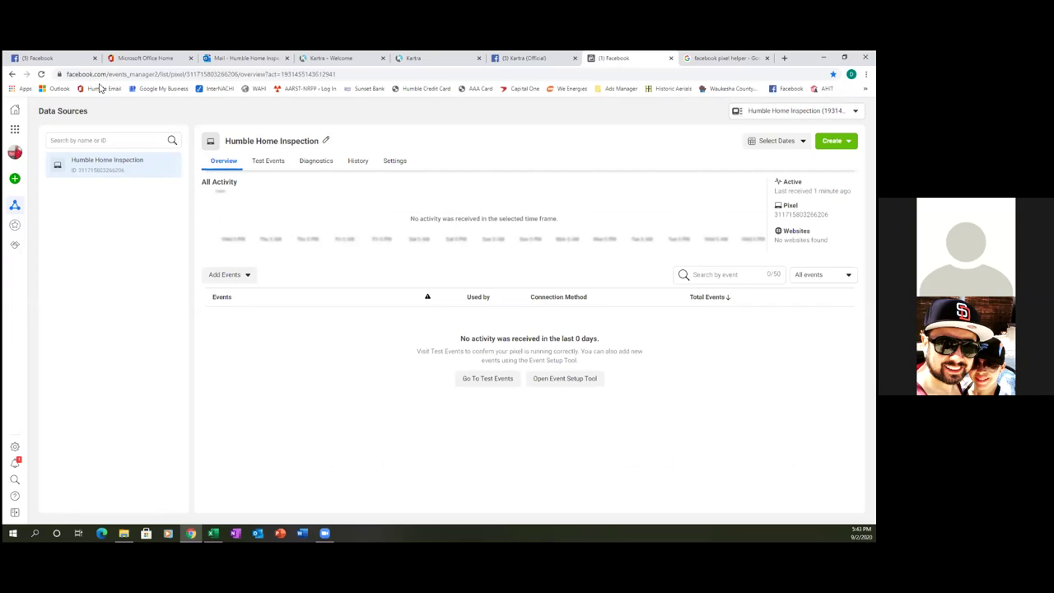
pyautogui.click(41, 74)
pyautogui.click(41, 74)
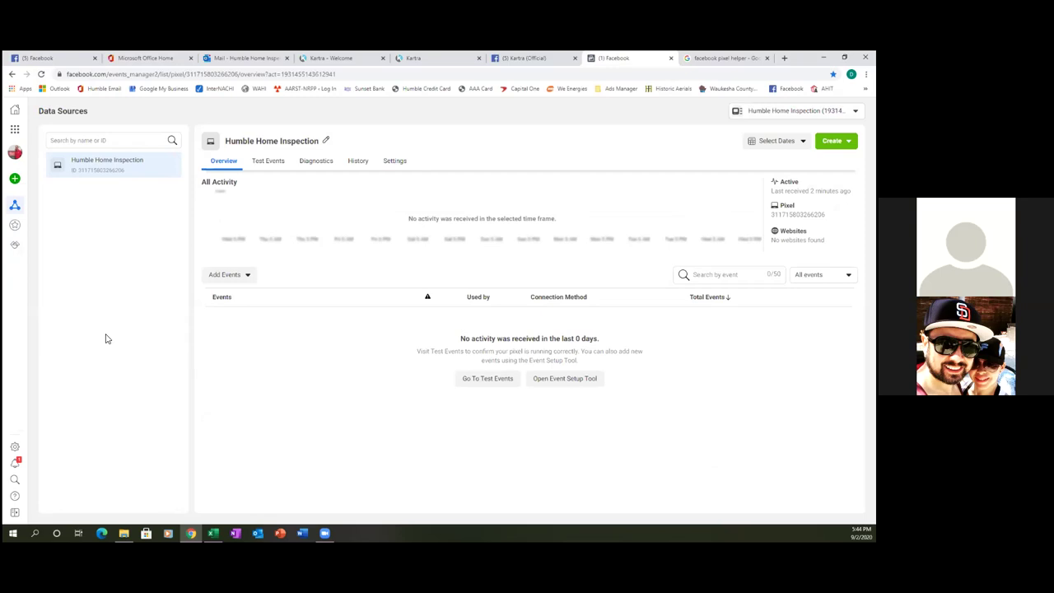
# Switch to Kartra, close the "Thank you for schedueling" publish dialog and open the options of the Thank You Page.
pyautogui.click(300, 59)
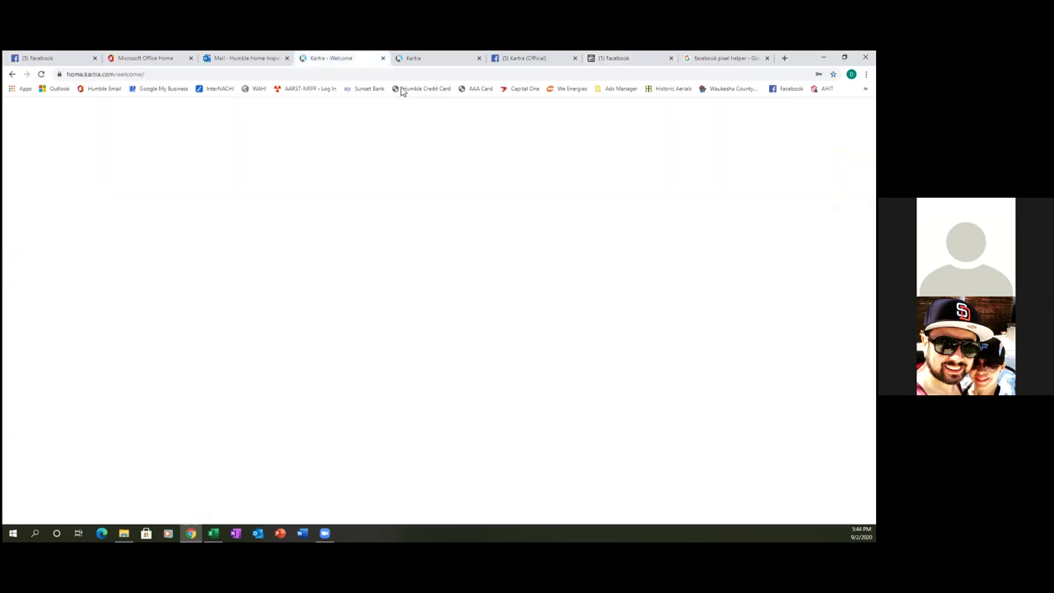
pyautogui.click(397, 59)
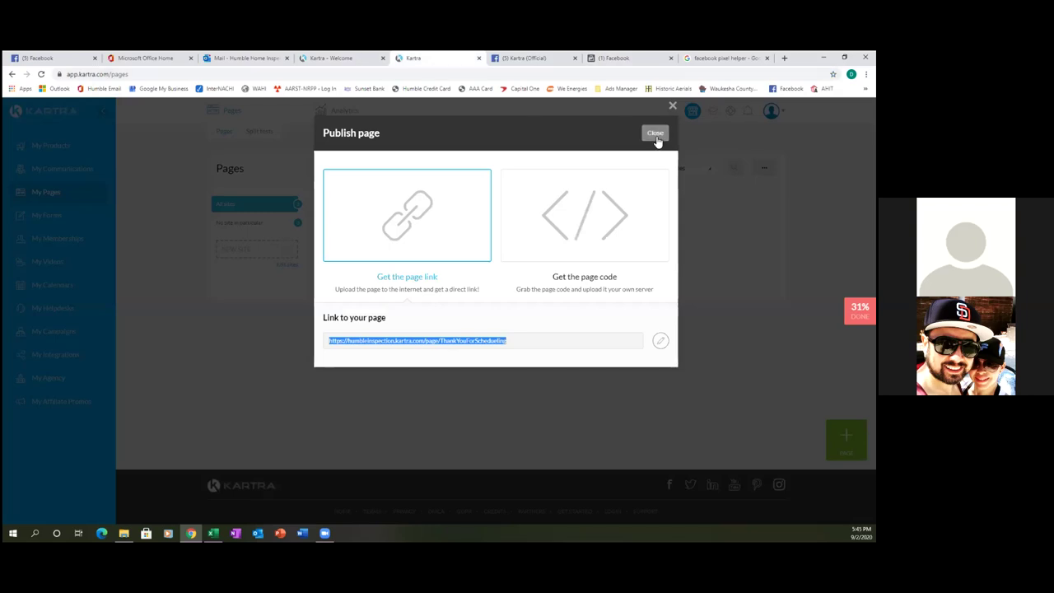
pyautogui.click(657, 136)
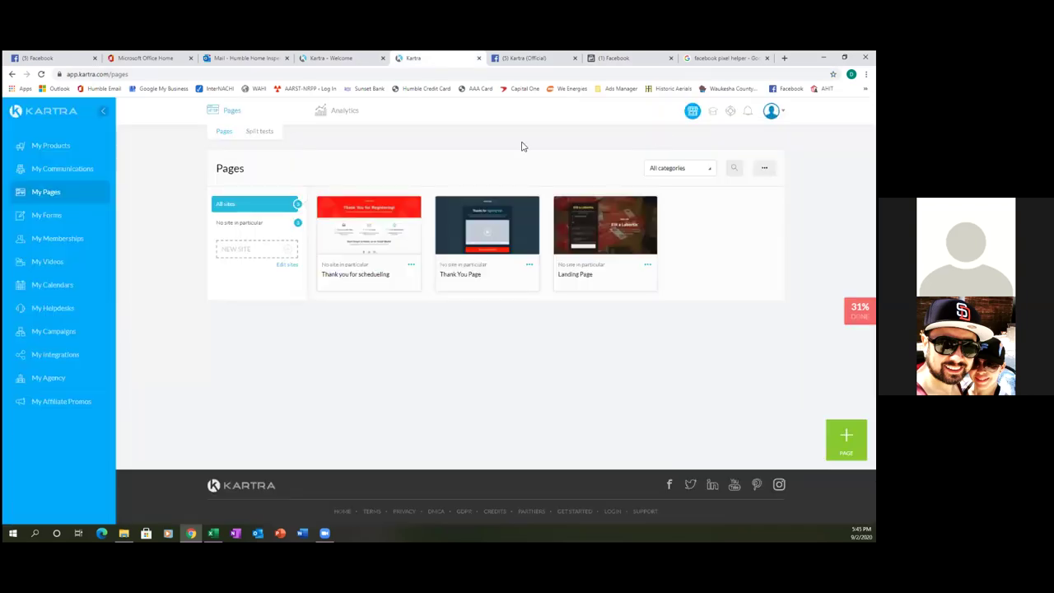
pyautogui.click(531, 266)
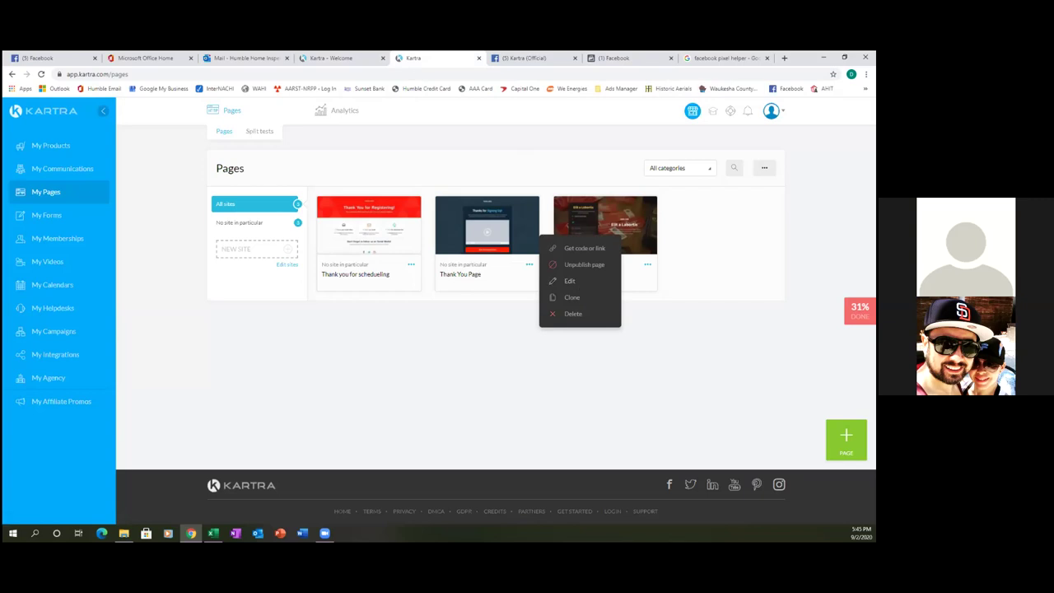
# Switch to Facebook Events Manager and review the manual pixel installation steps for a new website, leaving the wizard at the Event Setup Tool stage.
pyautogui.click(645, 63)
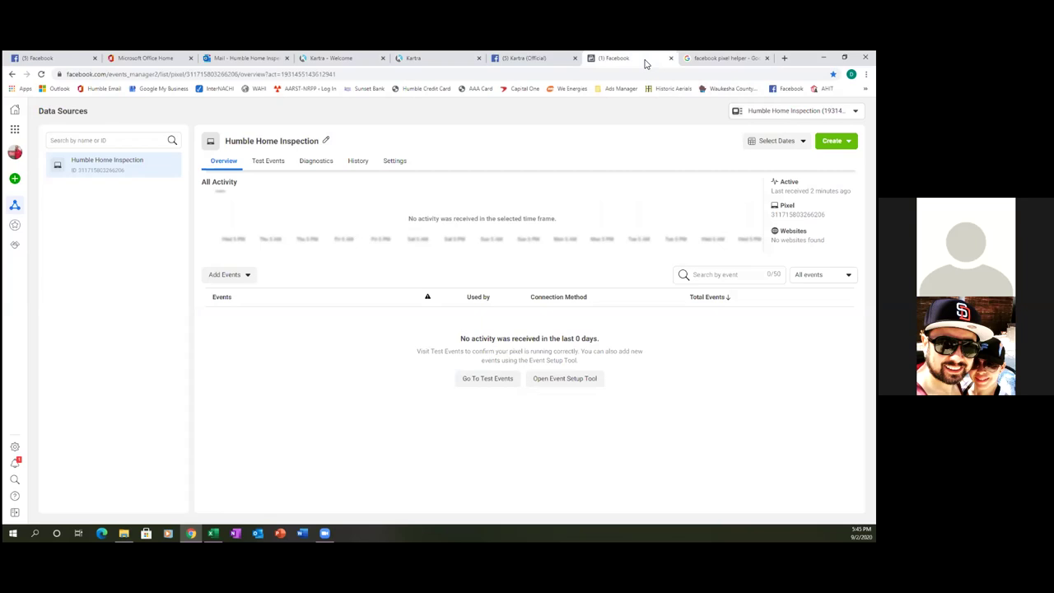
pyautogui.click(621, 89)
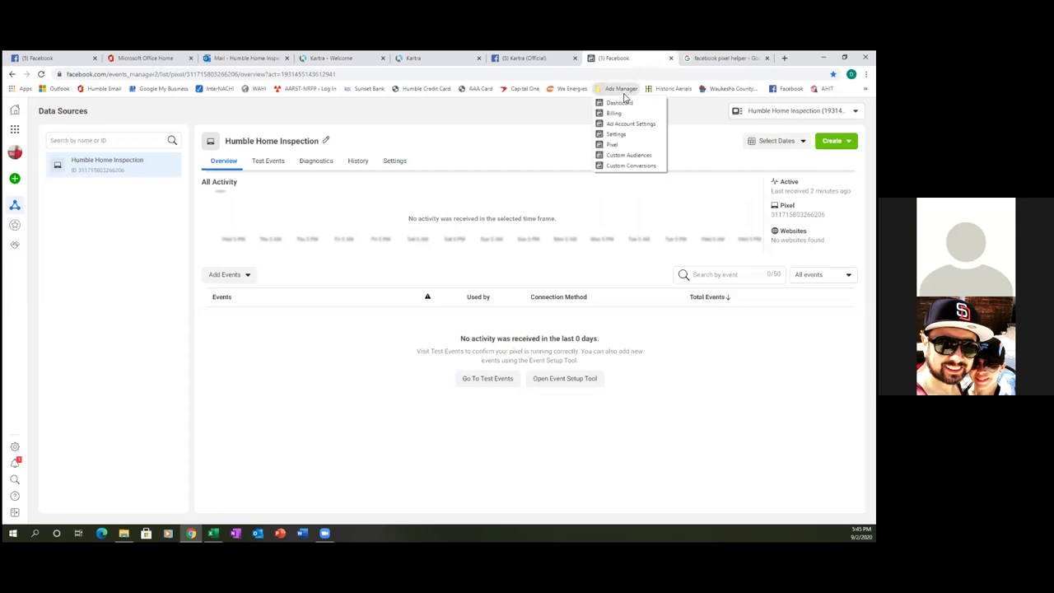
pyautogui.click(624, 94)
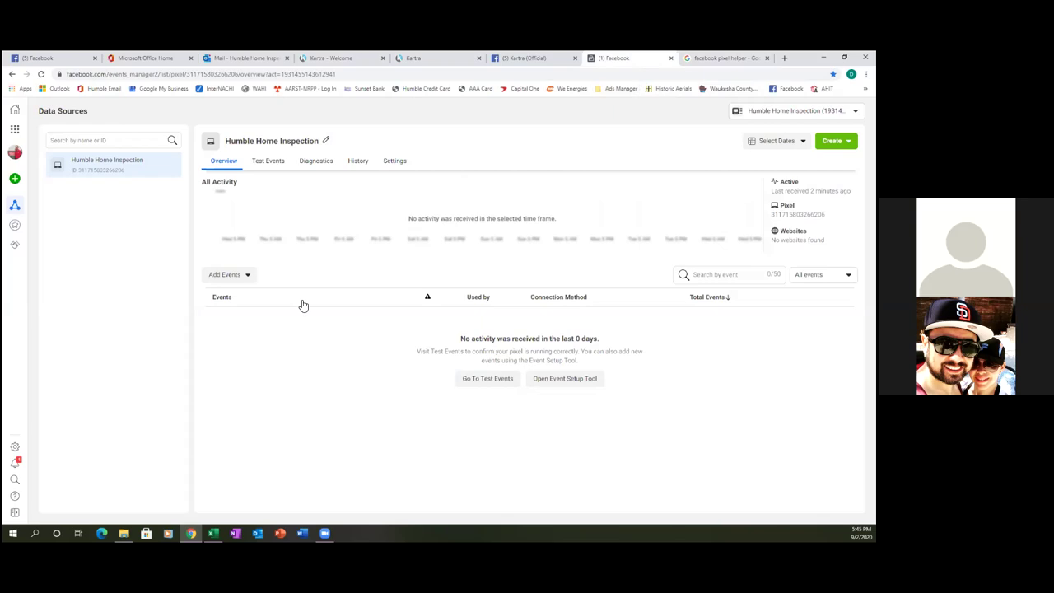
pyautogui.click(245, 279)
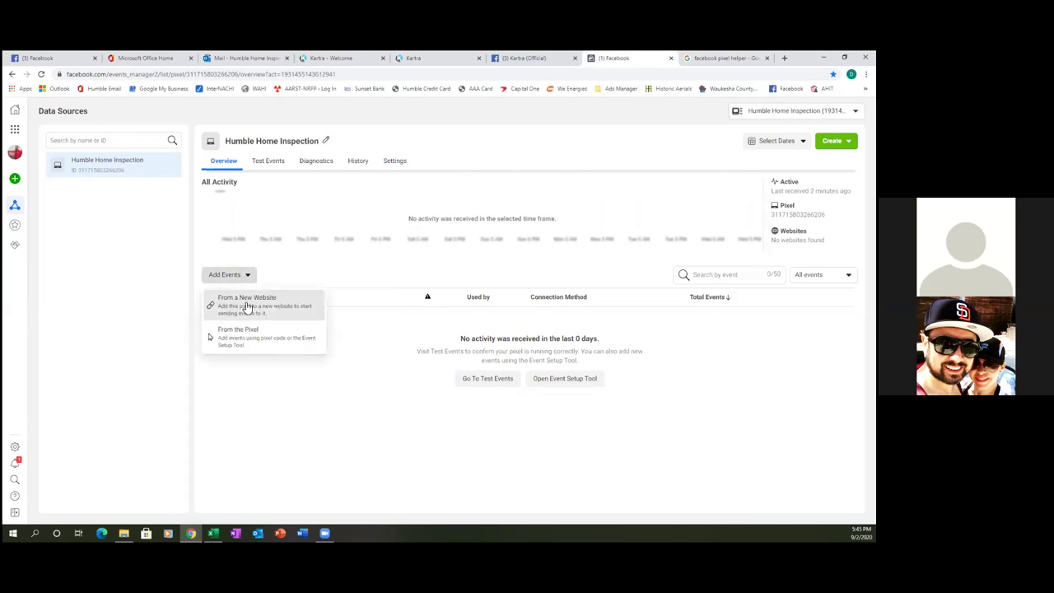
pyautogui.click(245, 305)
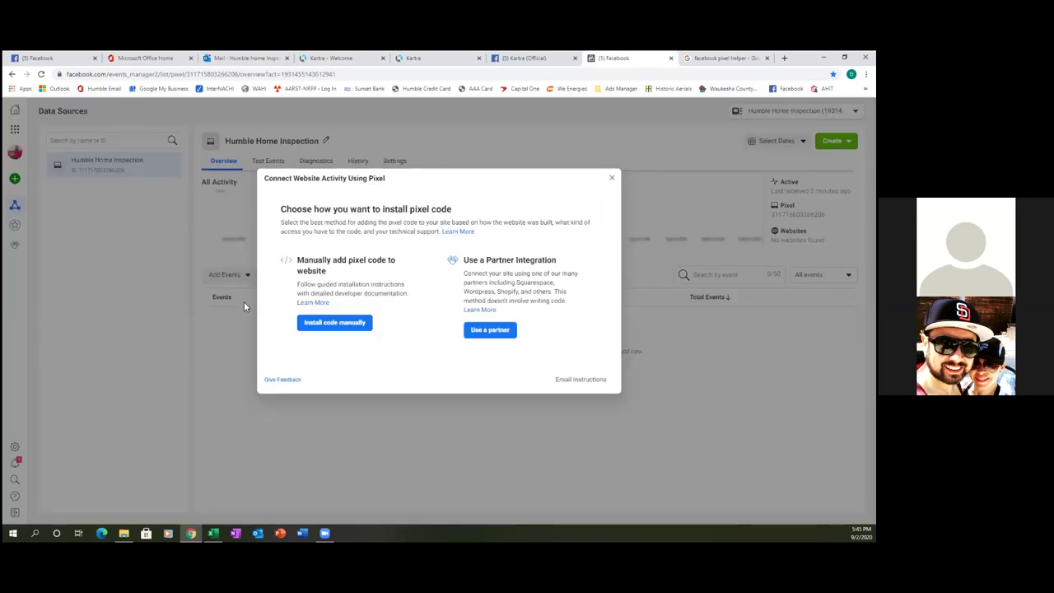
pyautogui.click(334, 328)
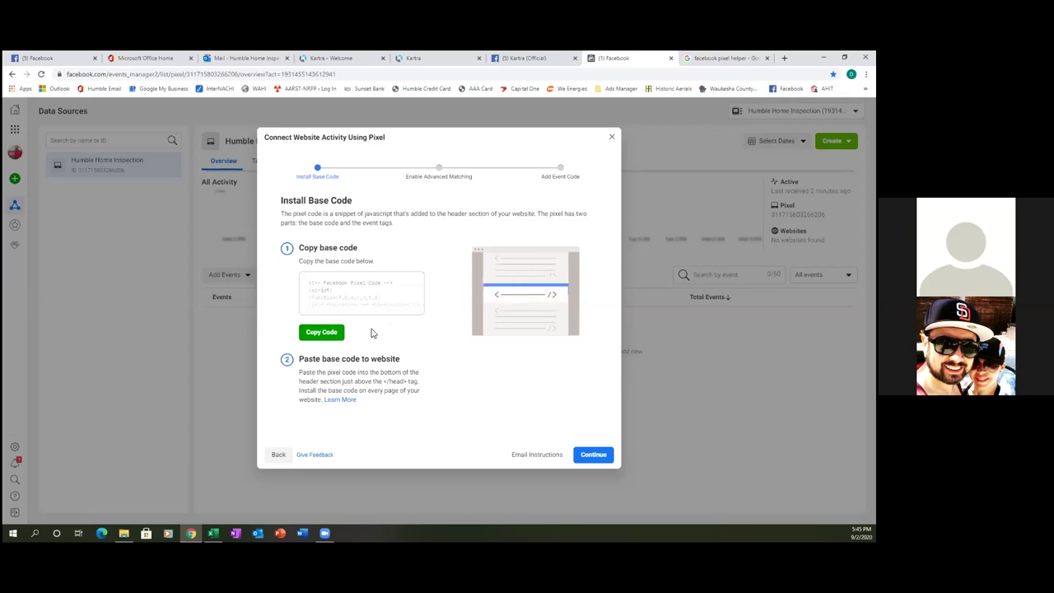
pyautogui.click(587, 457)
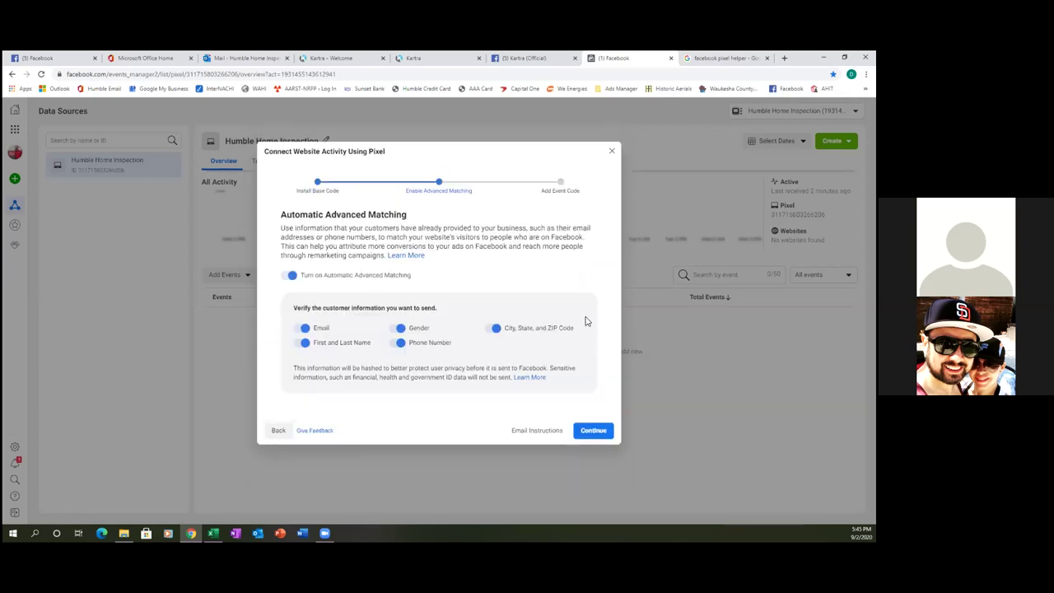
pyautogui.click(593, 432)
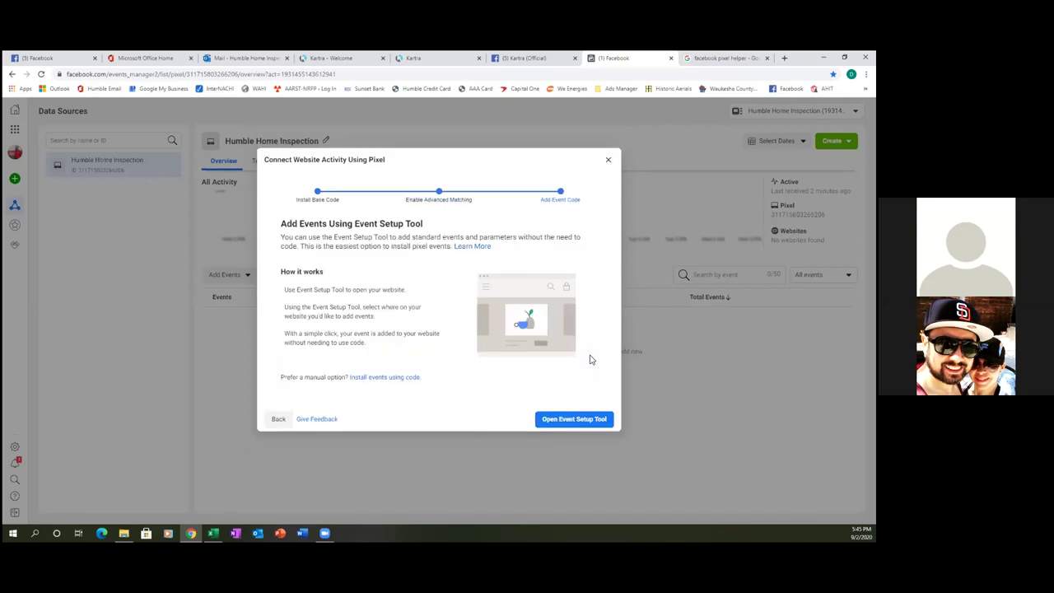
pyautogui.click(608, 160)
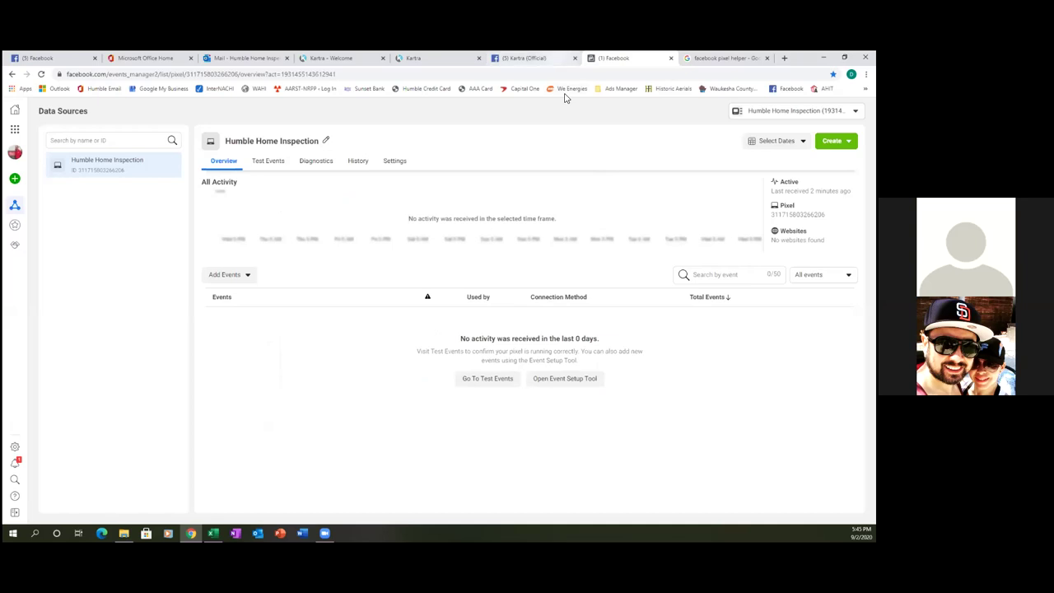
# Return to the Humble Home Inspection pixel overview in Events Manager and refresh it to check for received events.
pyautogui.click(565, 58)
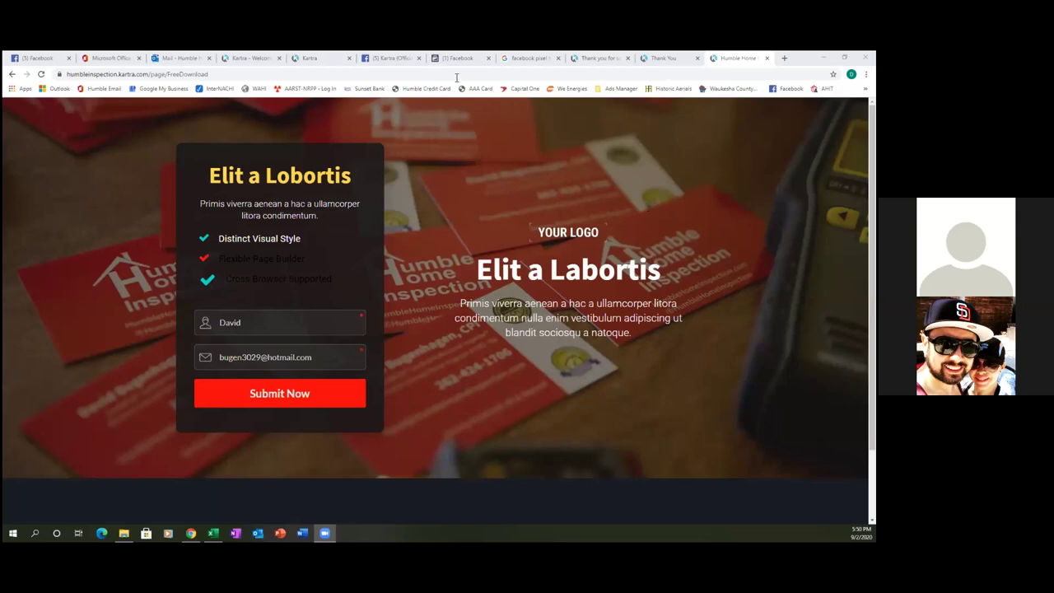
pyautogui.click(393, 59)
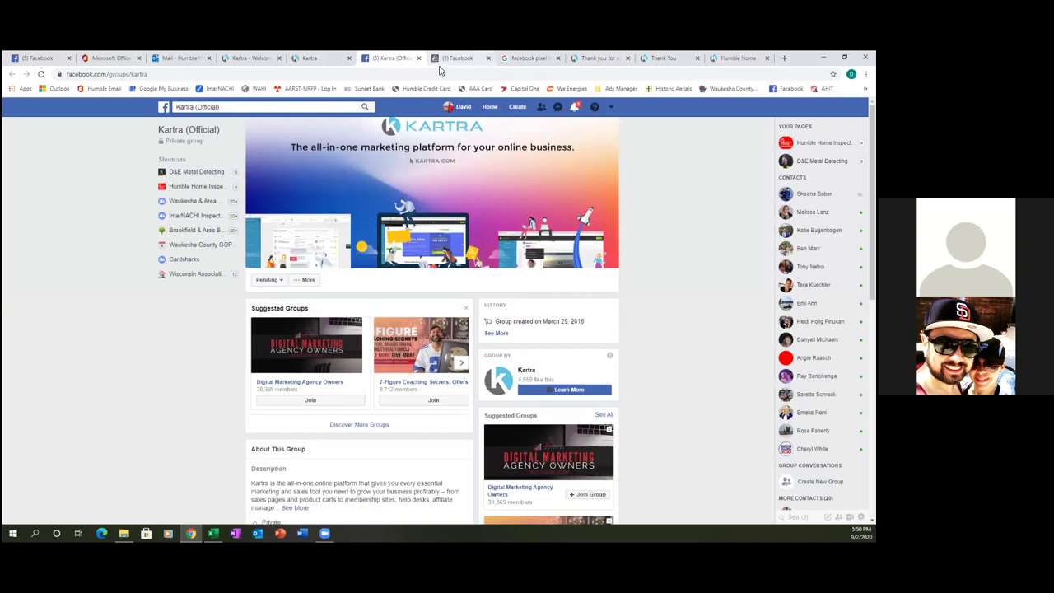
pyautogui.click(449, 58)
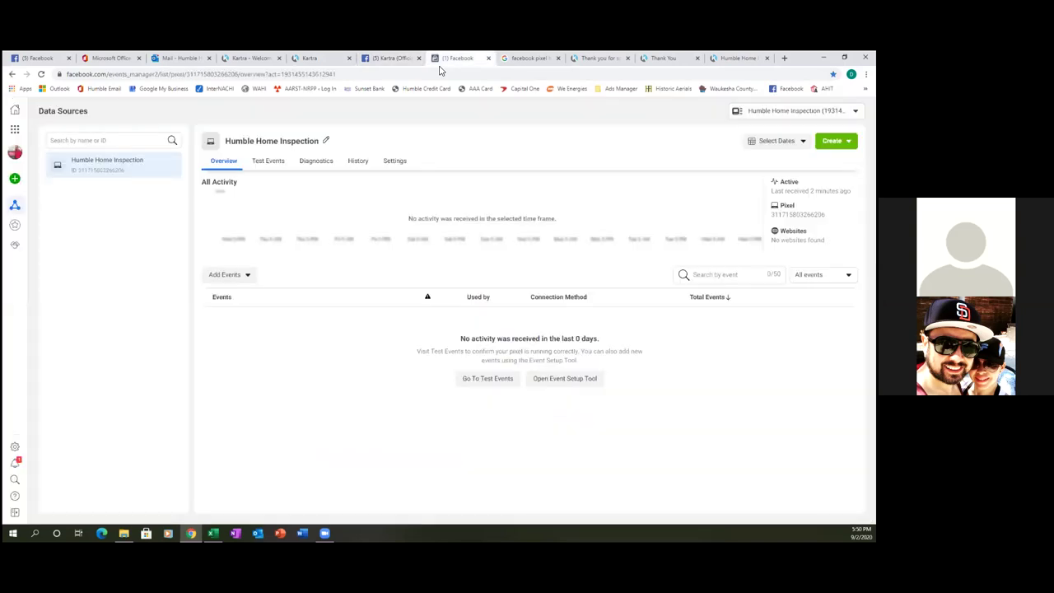
pyautogui.click(41, 74)
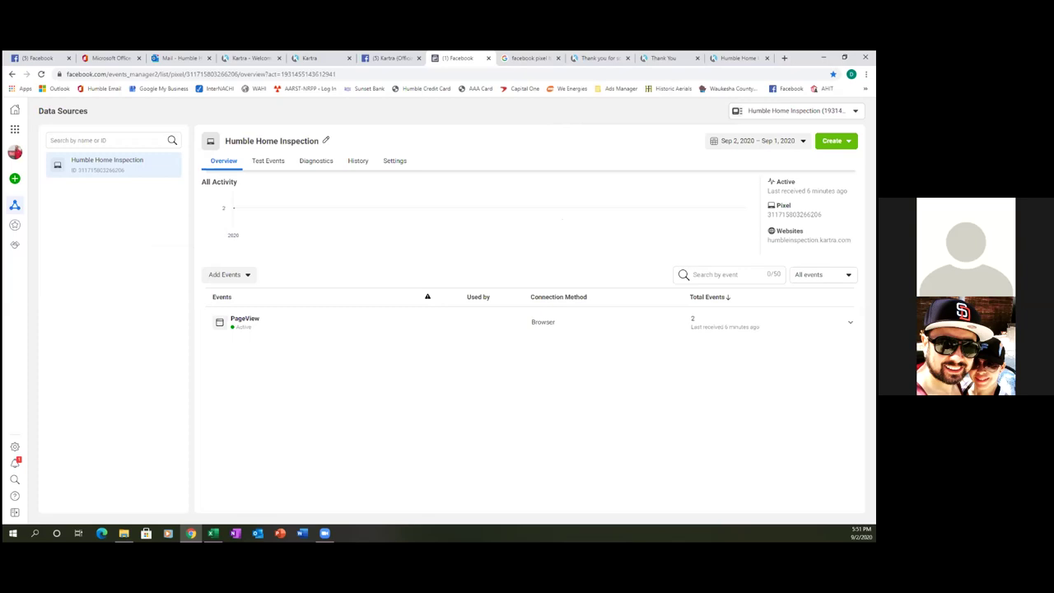
# Close the browser tabs of the two published thank-you pages and the landing page.
pyautogui.hotkey('alt', 'Tab')
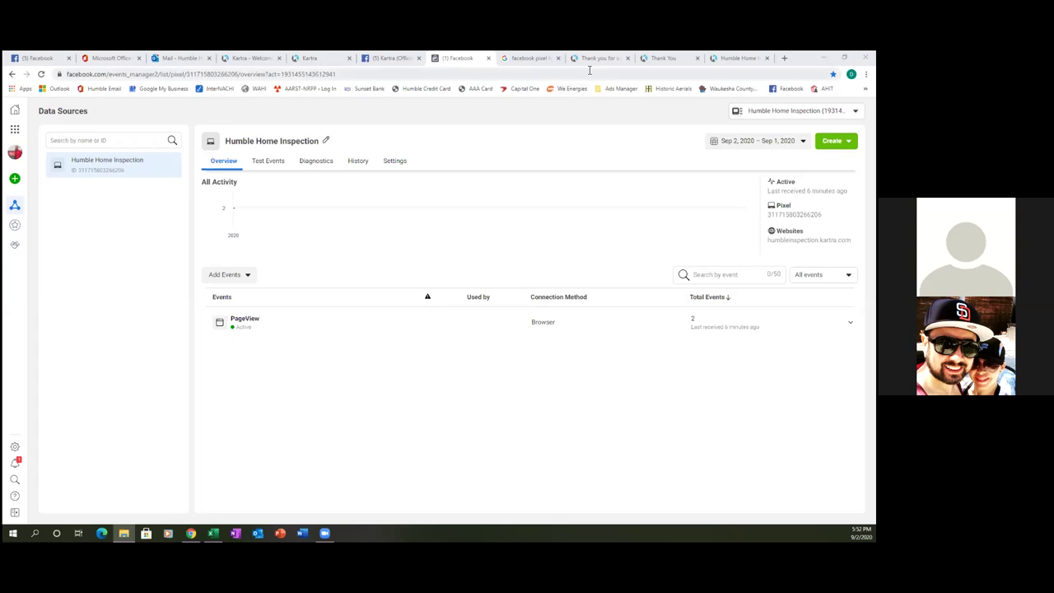
pyautogui.hotkey('ctrl', 'Tab')
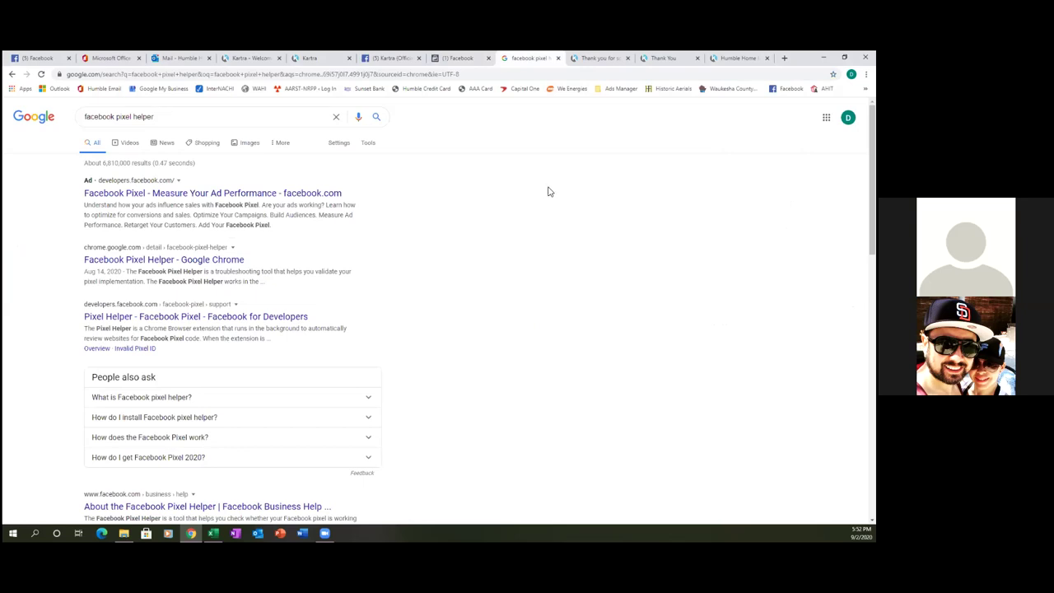
pyautogui.click(767, 58)
pyautogui.click(767, 58)
pyautogui.click(767, 58)
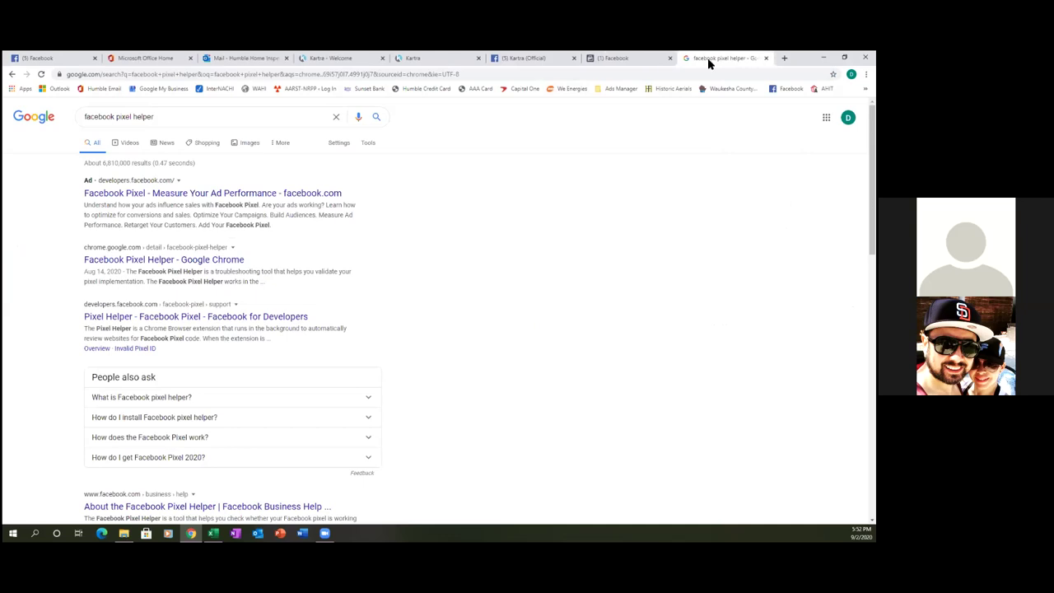
# Switch to Kartra and upload "200803 home inspection guide (7).pdf" to the membership files without a particular category.
pyautogui.click(435, 60)
pyautogui.click(658, 134)
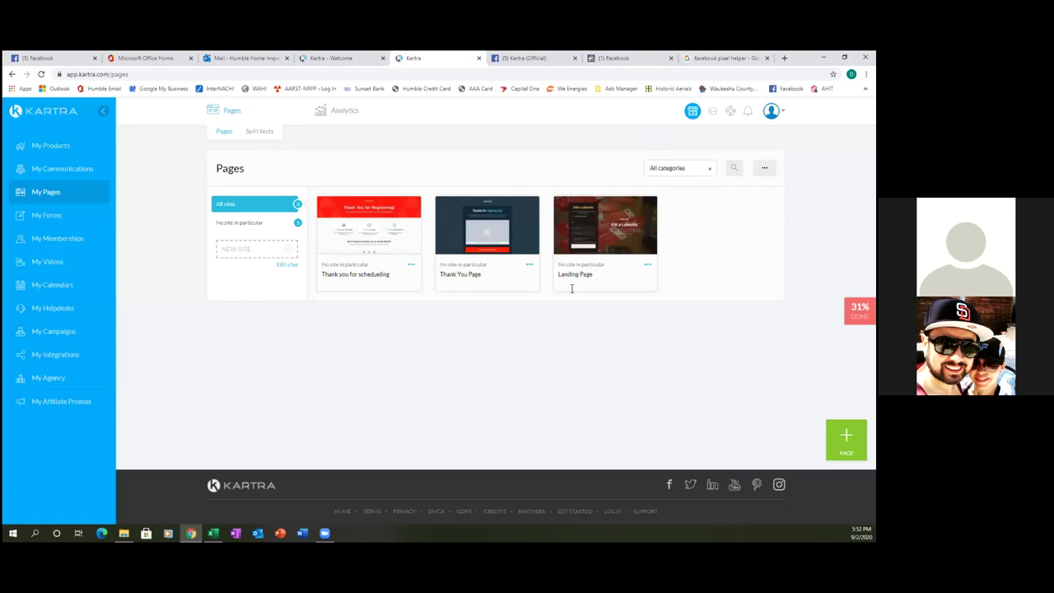
pyautogui.click(59, 240)
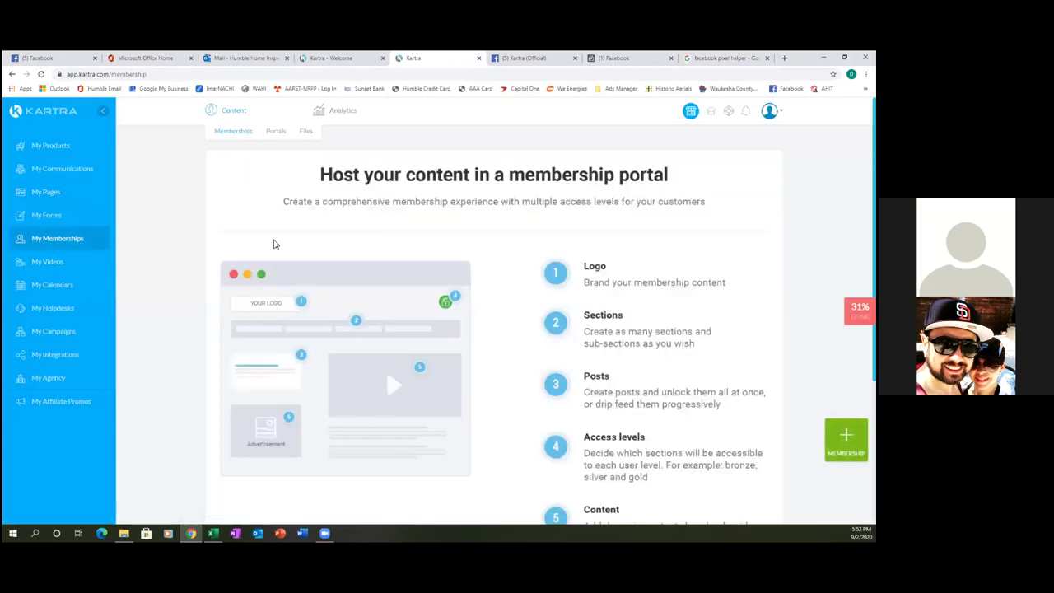
pyautogui.click(305, 133)
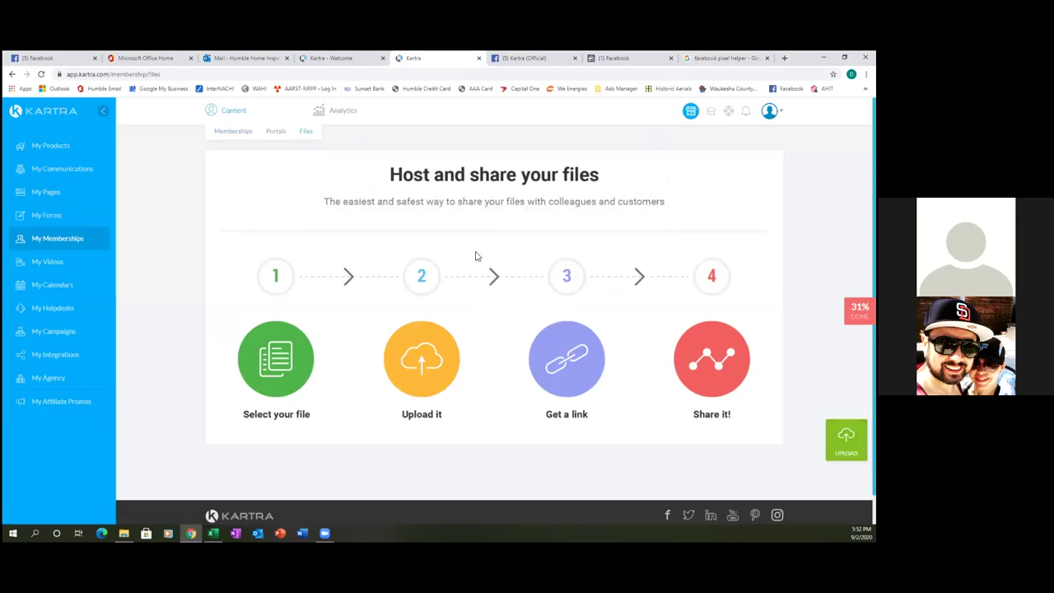
pyautogui.click(847, 439)
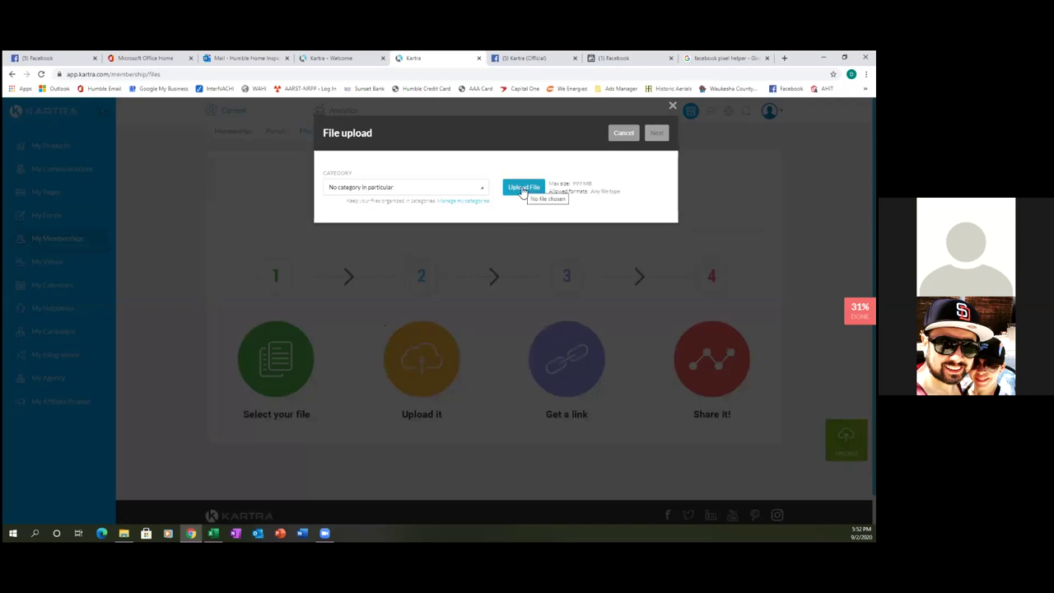
pyautogui.click(522, 192)
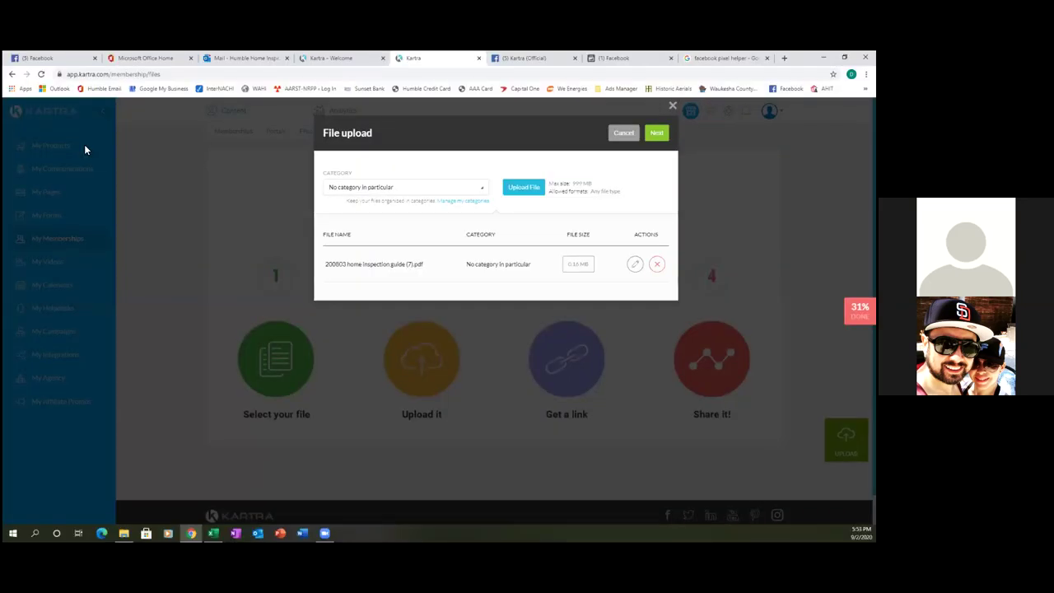
pyautogui.click(657, 134)
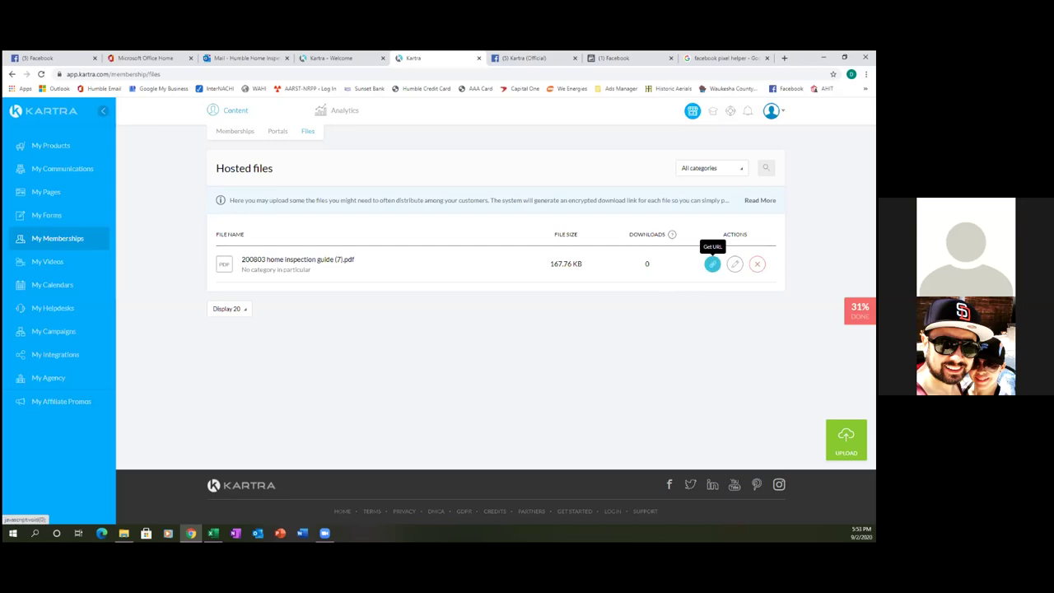
# Get the direct link to the hosted home inspection guide PDF and copy the full URL.
pyautogui.click(712, 264)
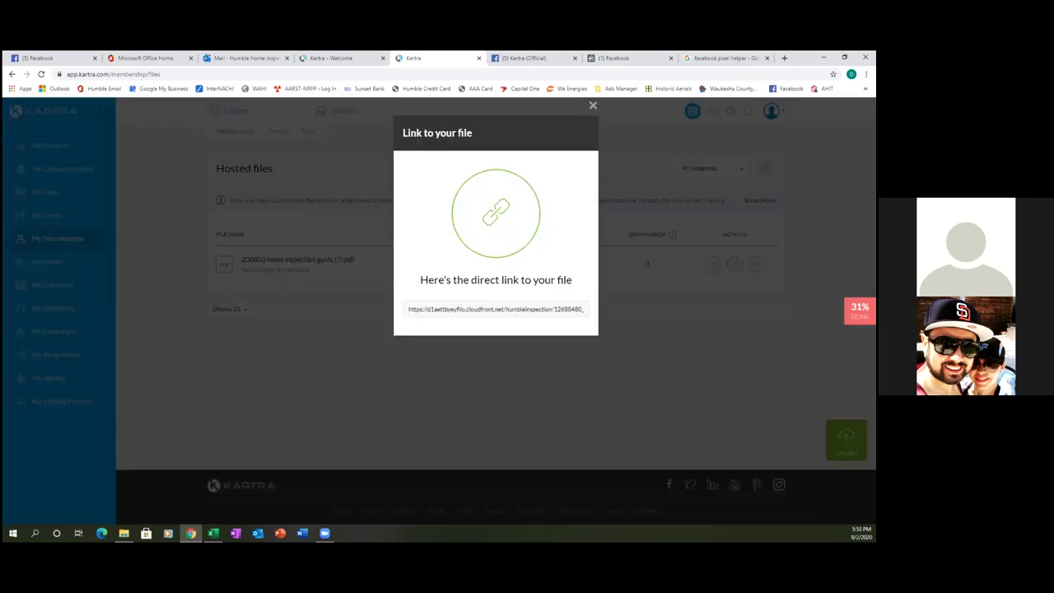
pyautogui.doubleClick(532, 311)
pyautogui.click(531, 312)
pyautogui.doubleClick(532, 312)
pyautogui.click(589, 311)
pyautogui.moveTo(590, 312); pyautogui.dragTo(461, 309)
pyautogui.click(434, 311)
pyautogui.hotkey('ctrl', 'a')
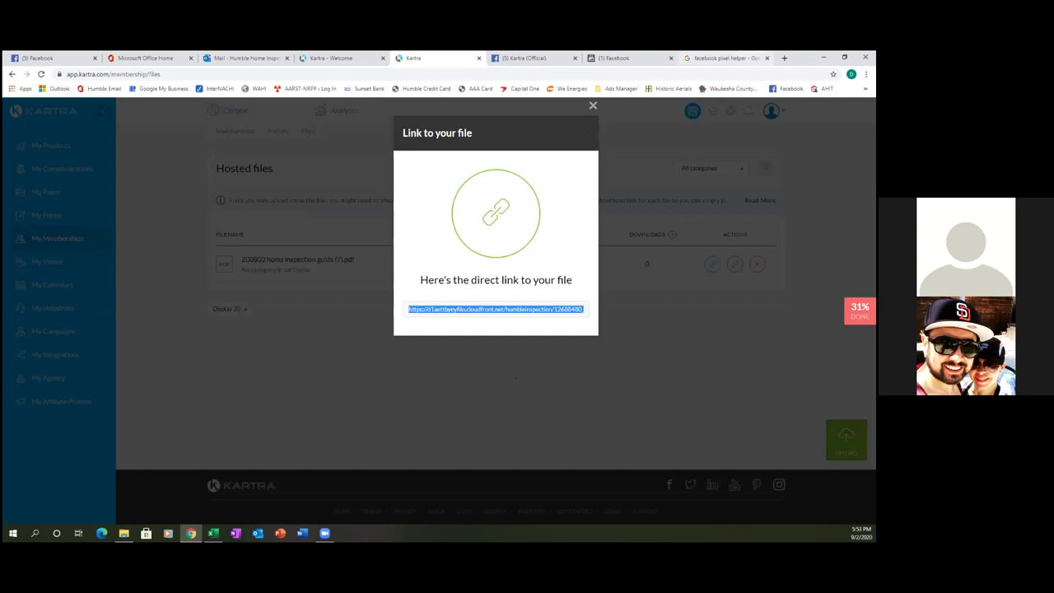
# Load the copied file link in a new browser tab and look through both pages of the home inspection guide.
pyautogui.click(784, 57)
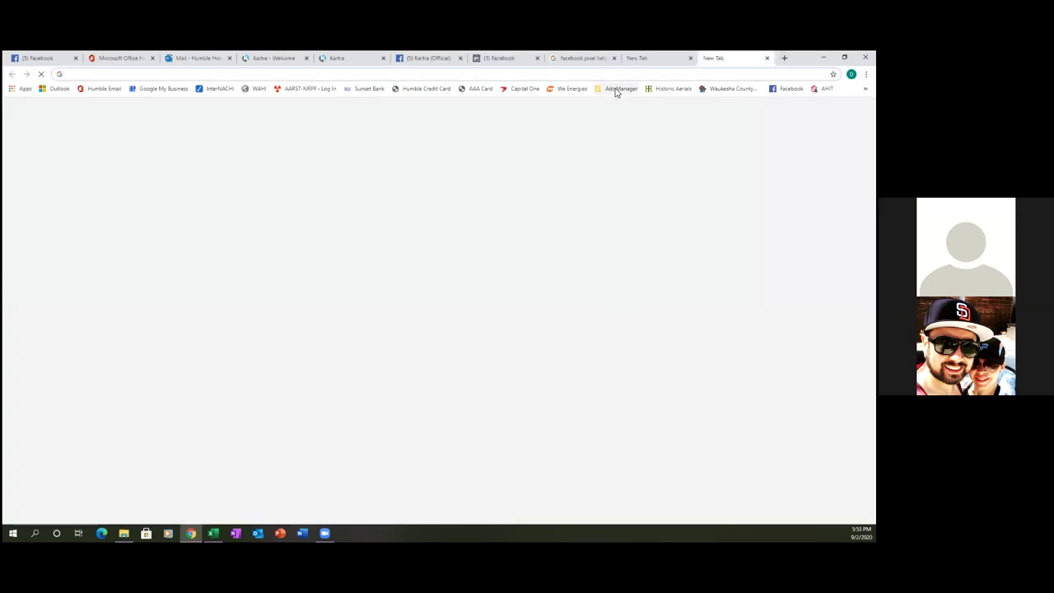
pyautogui.hotkey('ctrl', 'v')
pyautogui.click(615, 92)
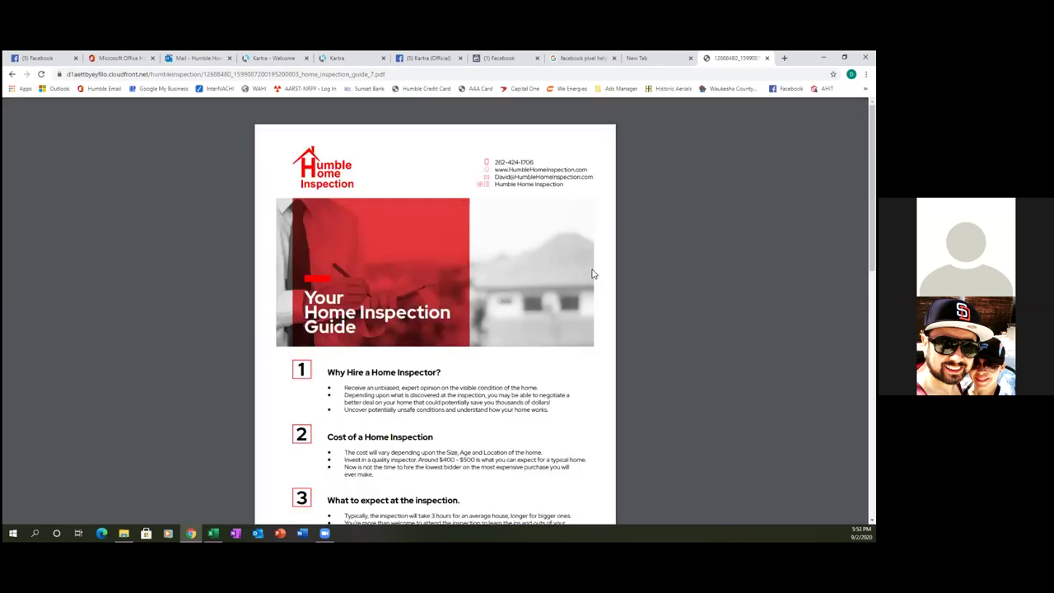
pyautogui.scroll(-5, 592, 274)
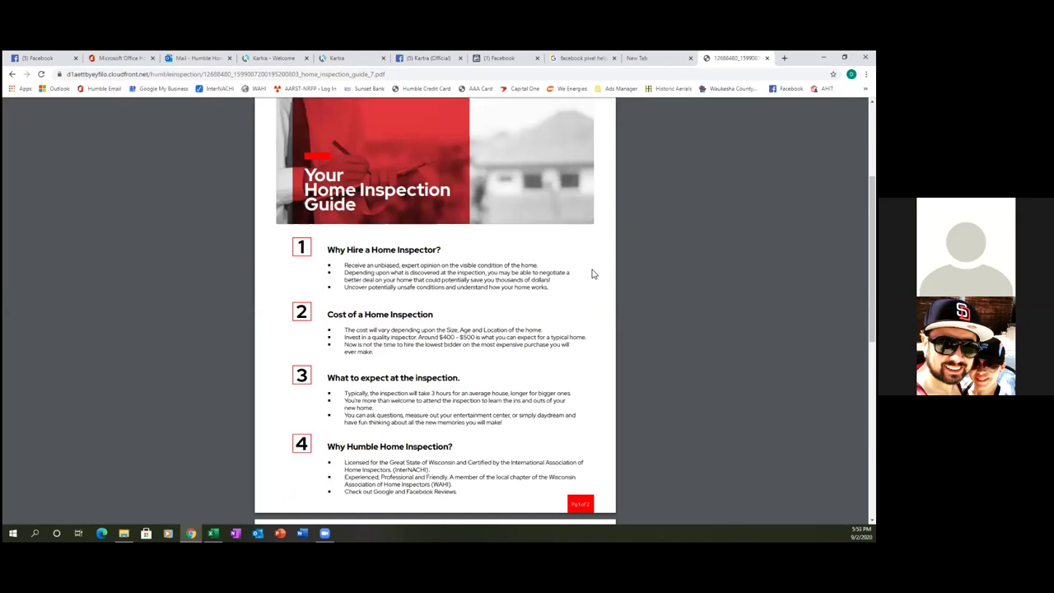
pyautogui.scroll(-3, 592, 273)
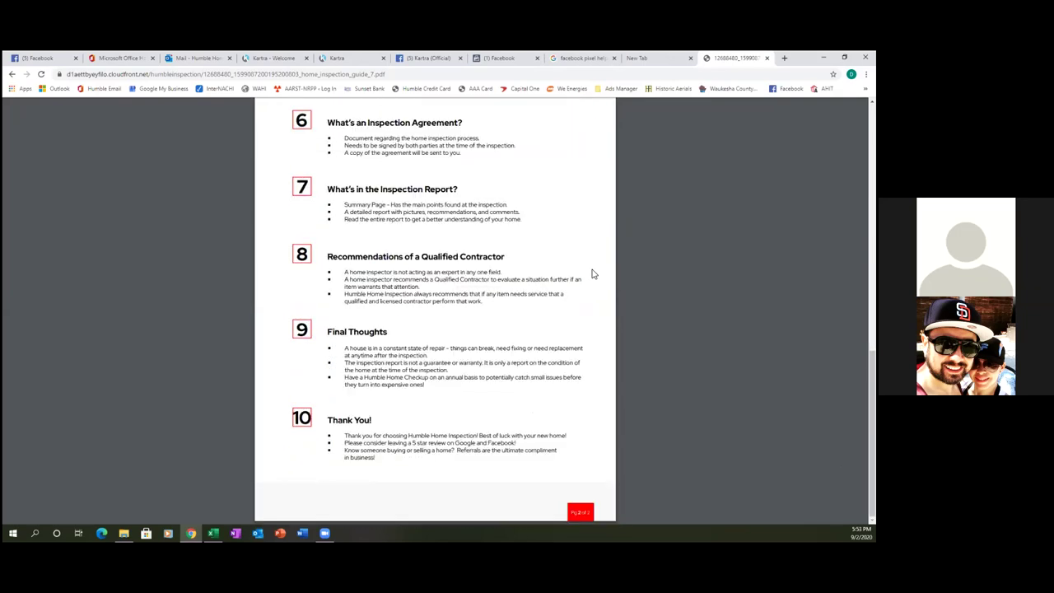
pyautogui.scroll(6, 592, 273)
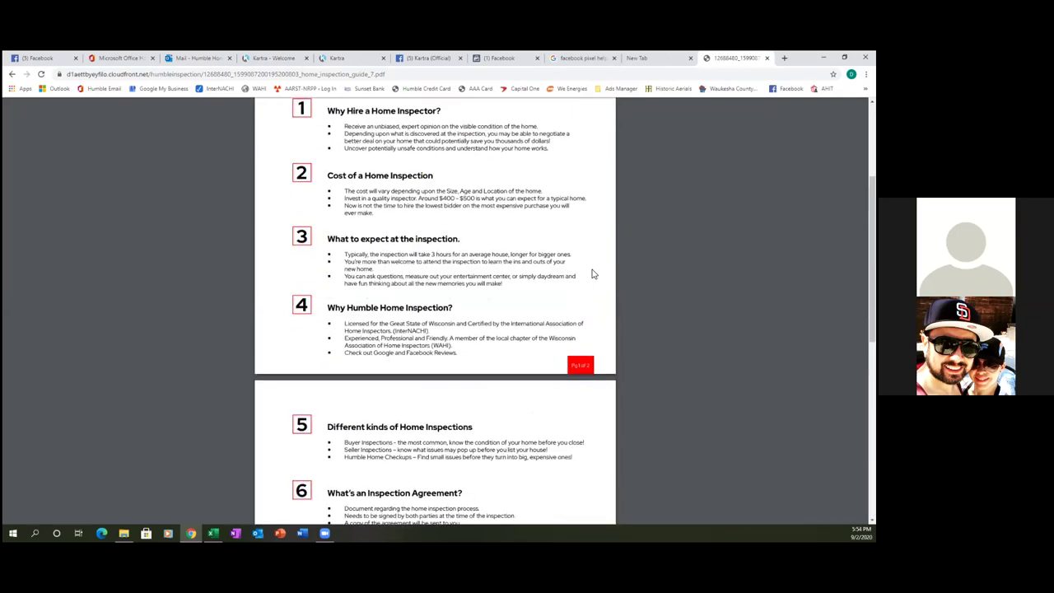
pyautogui.scroll(3, 592, 273)
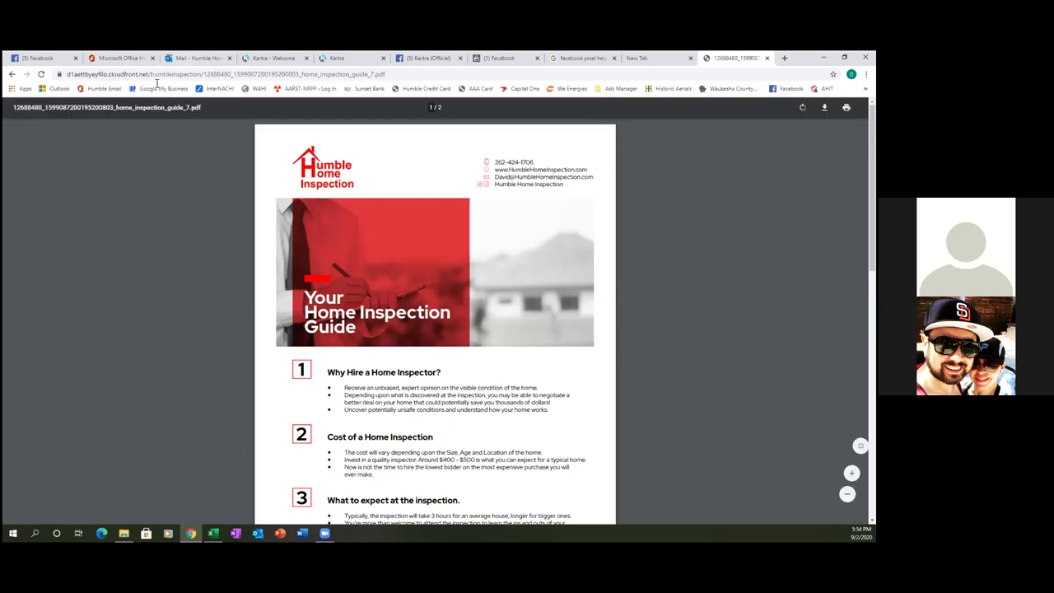
# Return to Kartra, close the file link dialog and go to the calendars section.
pyautogui.click(430, 60)
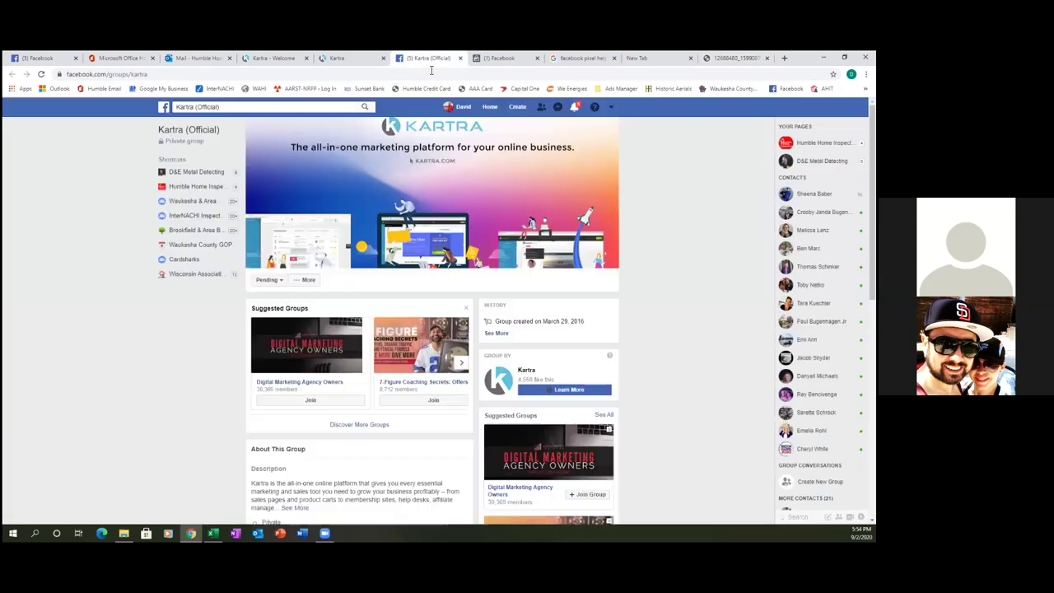
pyautogui.click(499, 57)
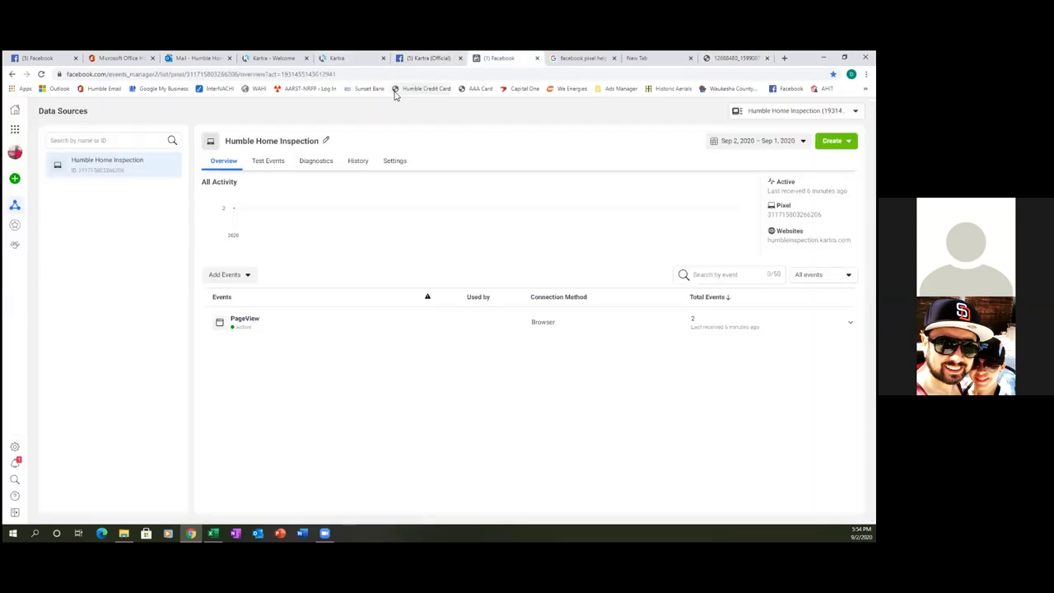
pyautogui.hotkey('ctrl', 'shift', 'Tab')
pyautogui.hotkey('ctrl', 'shift', 'Tab')
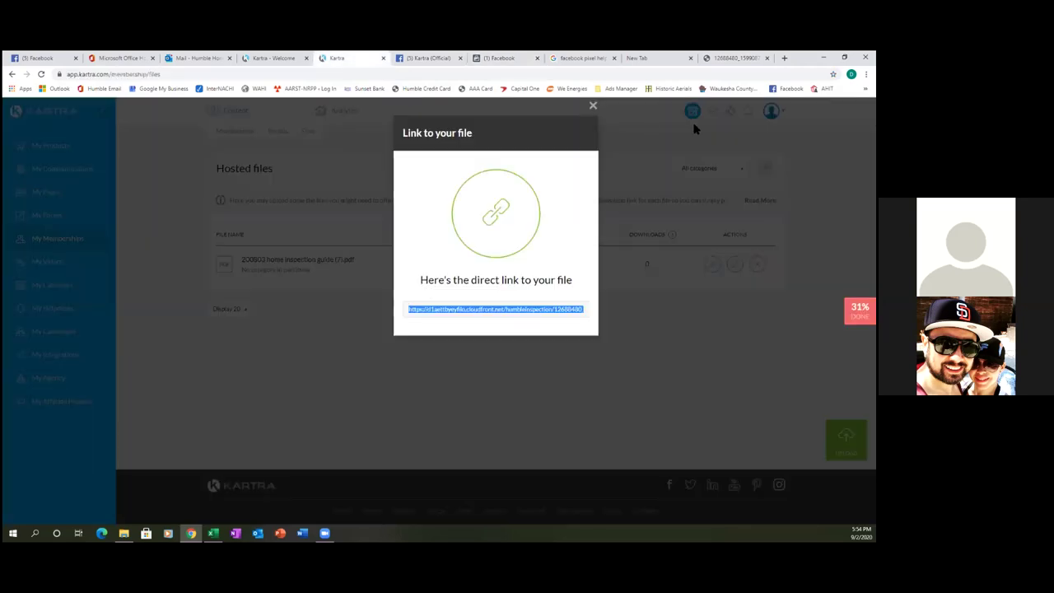
pyautogui.click(593, 107)
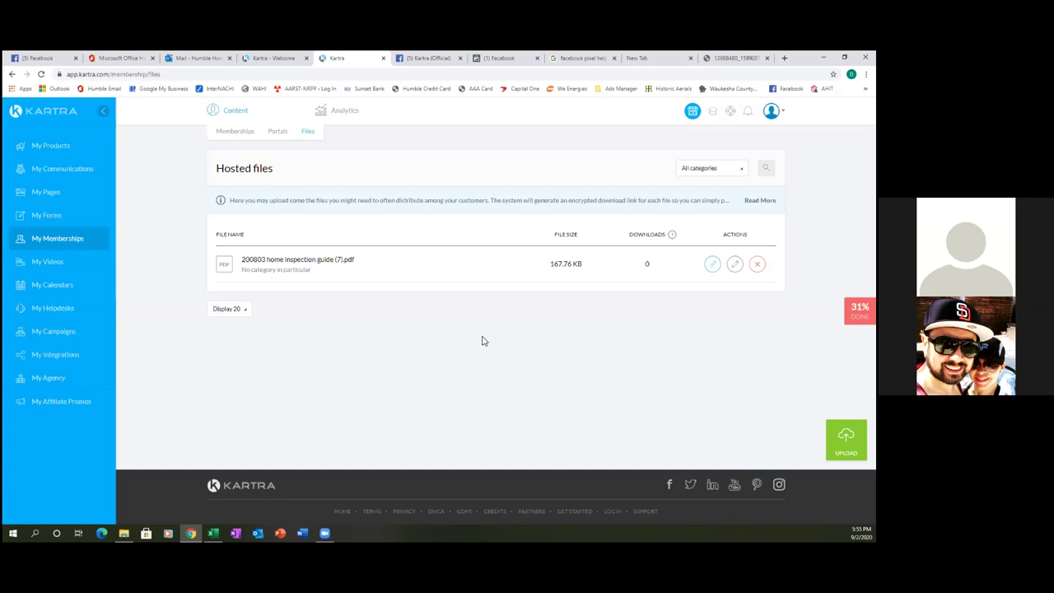
pyautogui.click(63, 286)
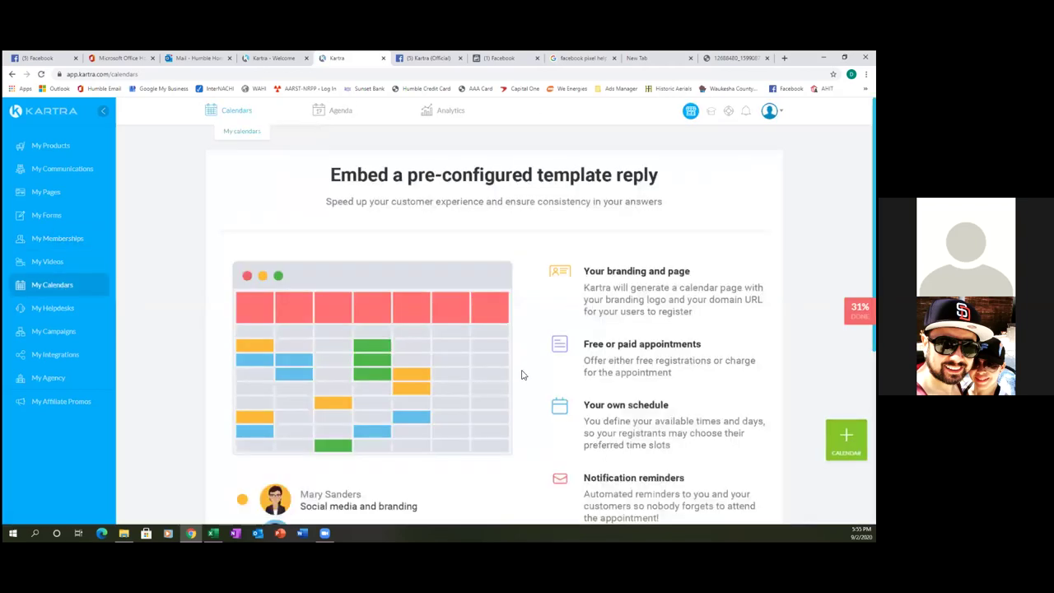
# Look through the calendars overview page covering branding, appointments, scheduling, reminders, days off and the centralized dashboard.
pyautogui.scroll(-3, 526, 385)
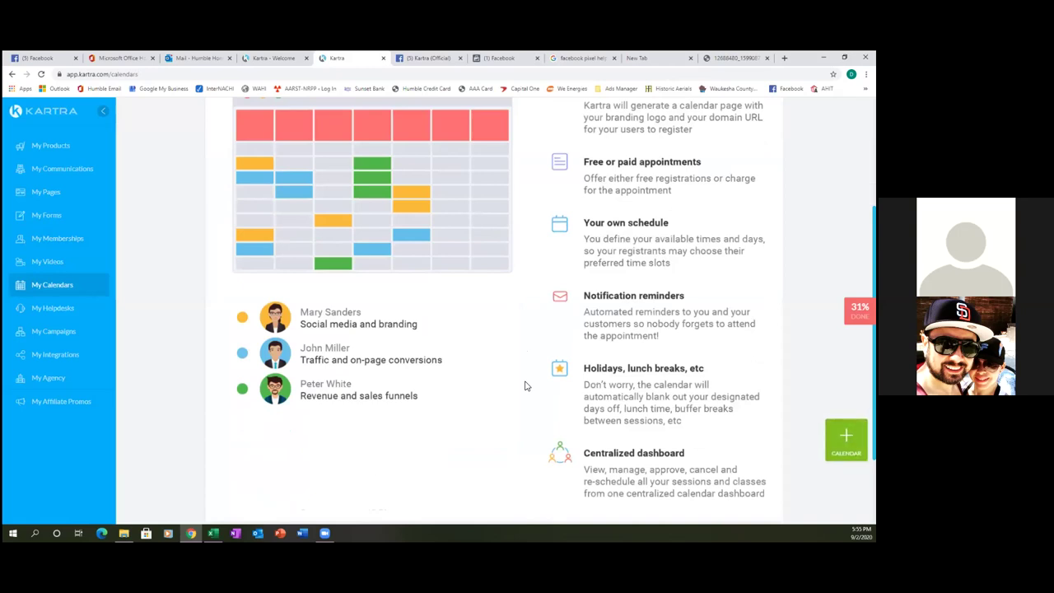
pyautogui.scroll(3, 526, 385)
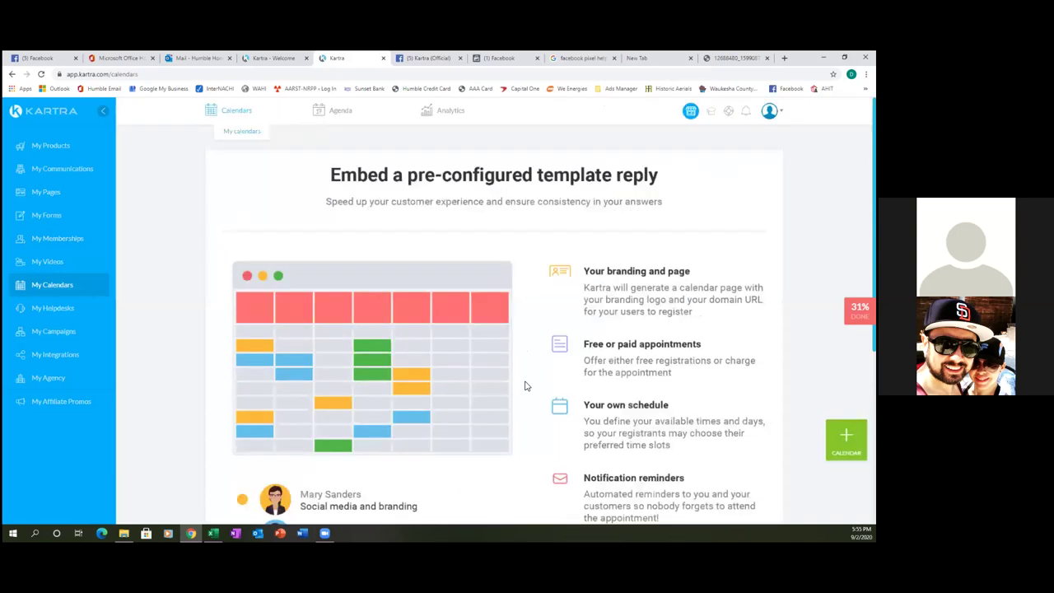
pyautogui.scroll(-1, 525, 385)
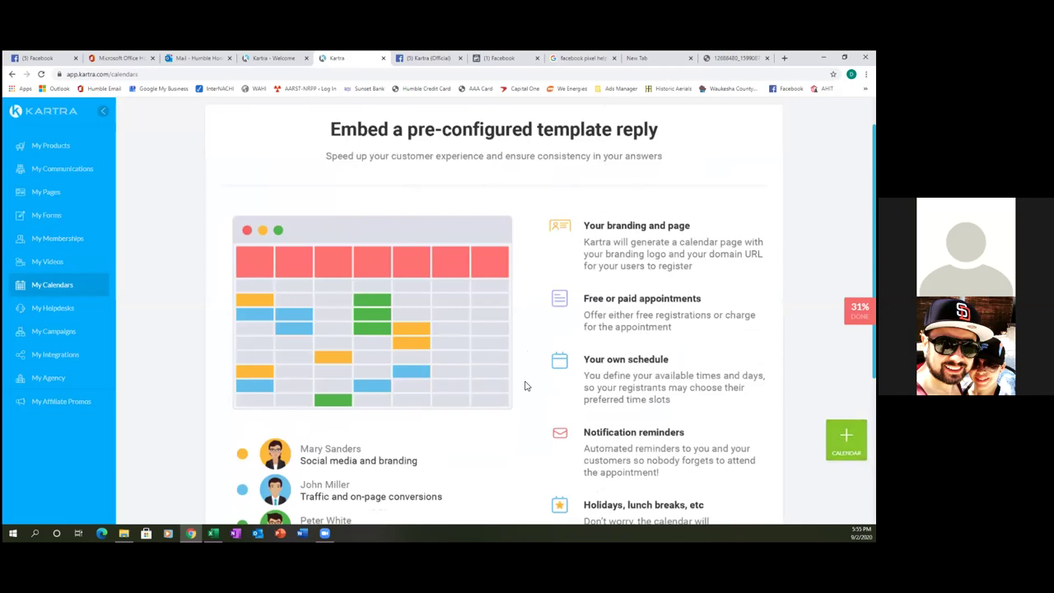
pyautogui.scroll(-3, 525, 385)
pyautogui.scroll(-1, 526, 386)
pyautogui.scroll(5, 525, 386)
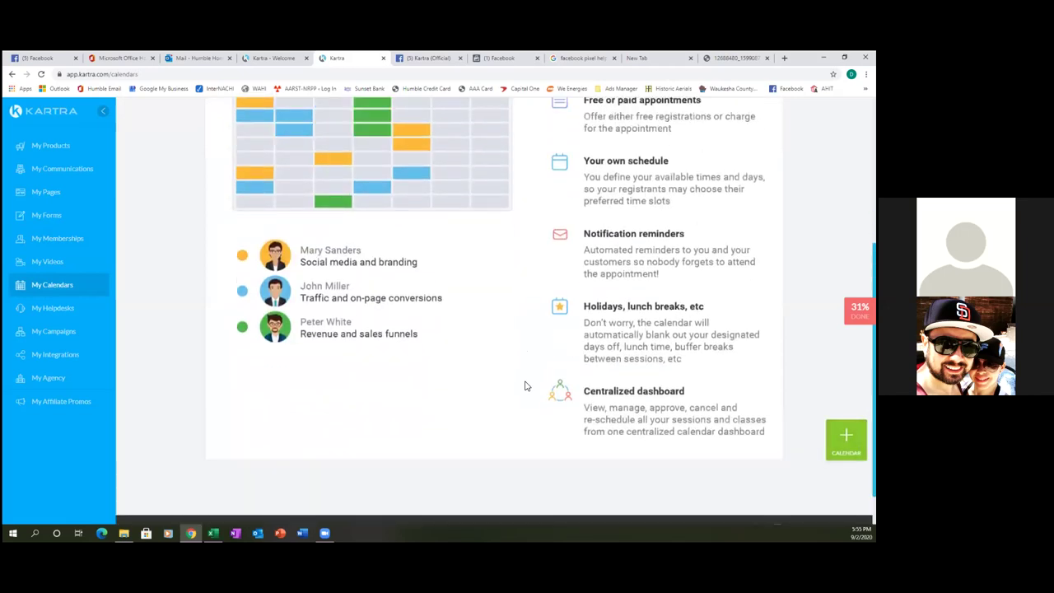
pyautogui.scroll(1, 525, 385)
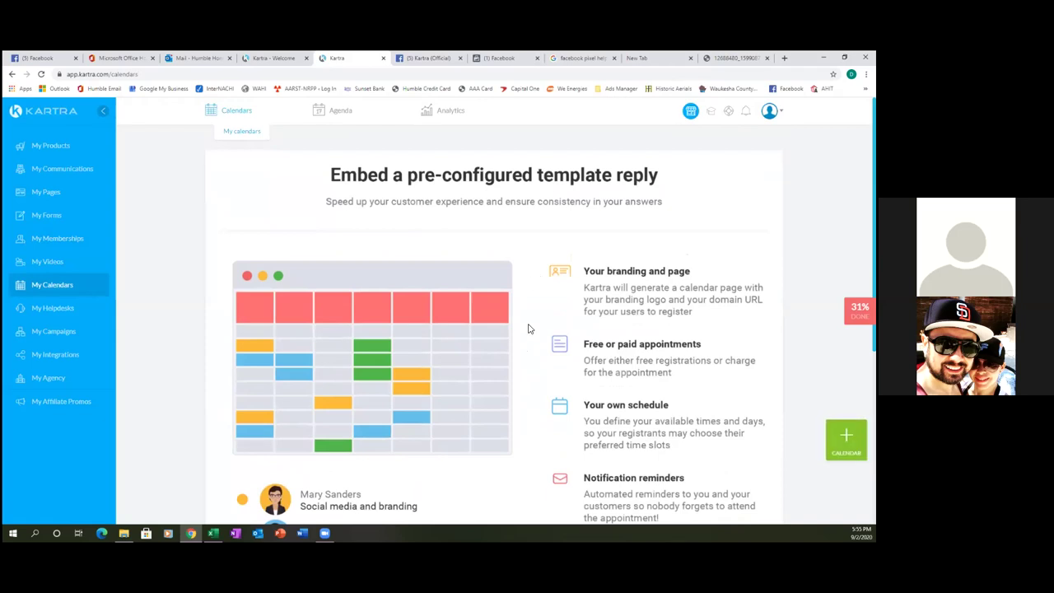
# Start a new calendar, review the recurrent class and gym models, and choose the consultant model for it.
pyautogui.click(846, 439)
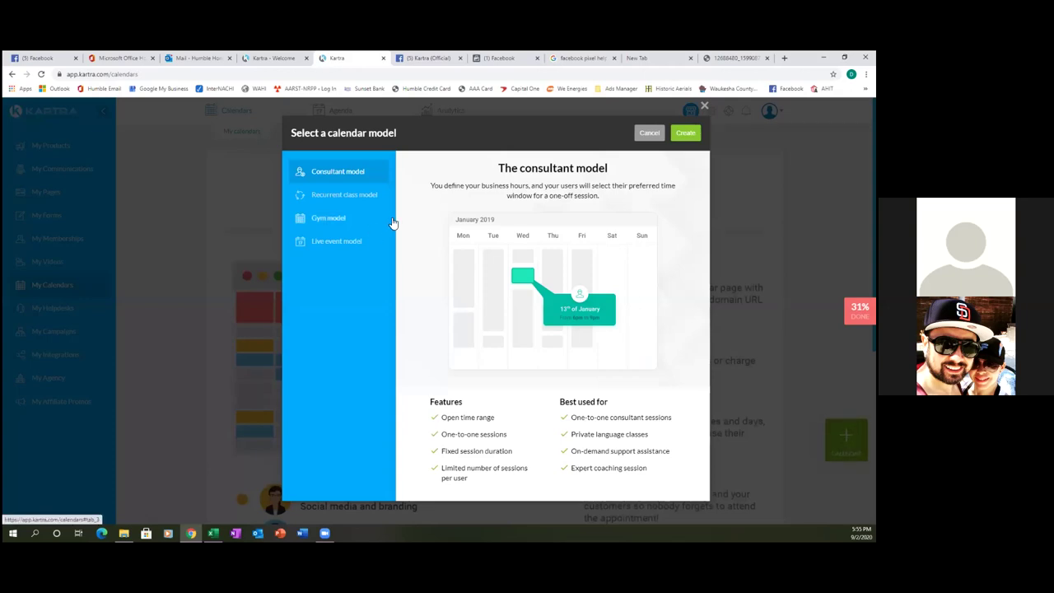
pyautogui.click(356, 196)
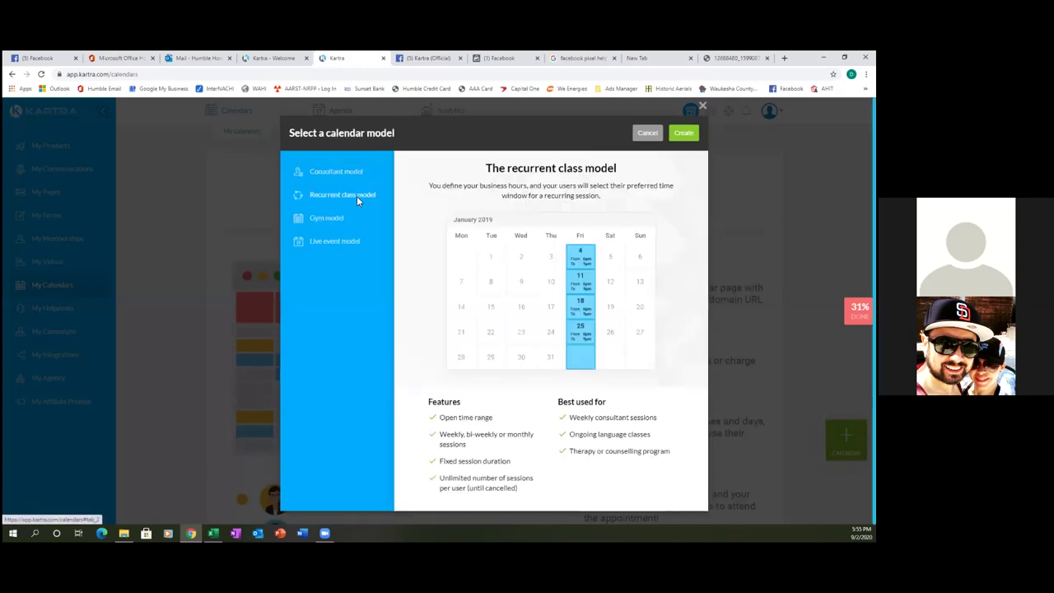
pyautogui.click(334, 219)
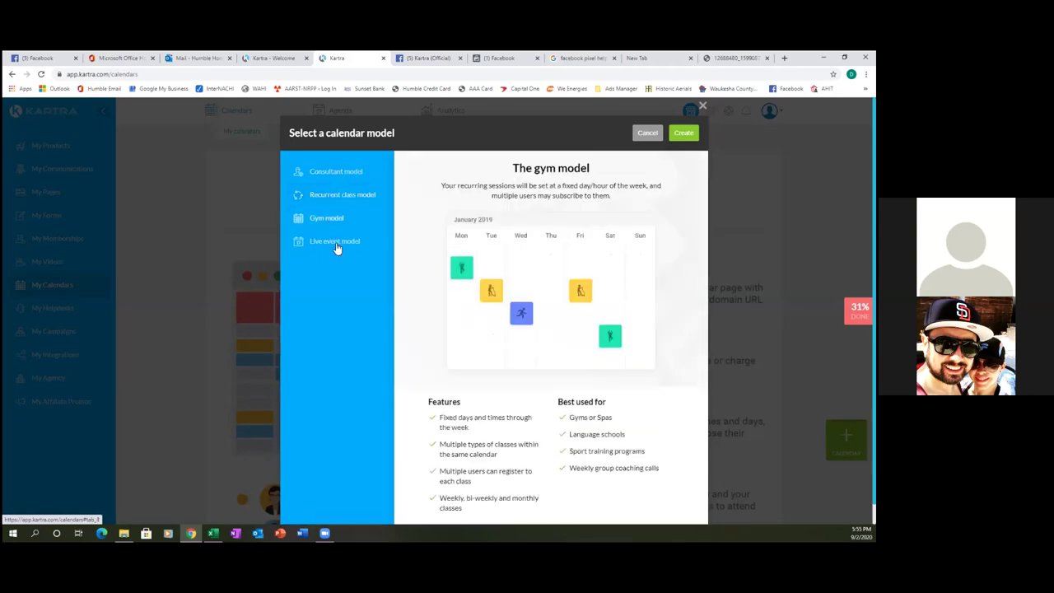
pyautogui.click(336, 170)
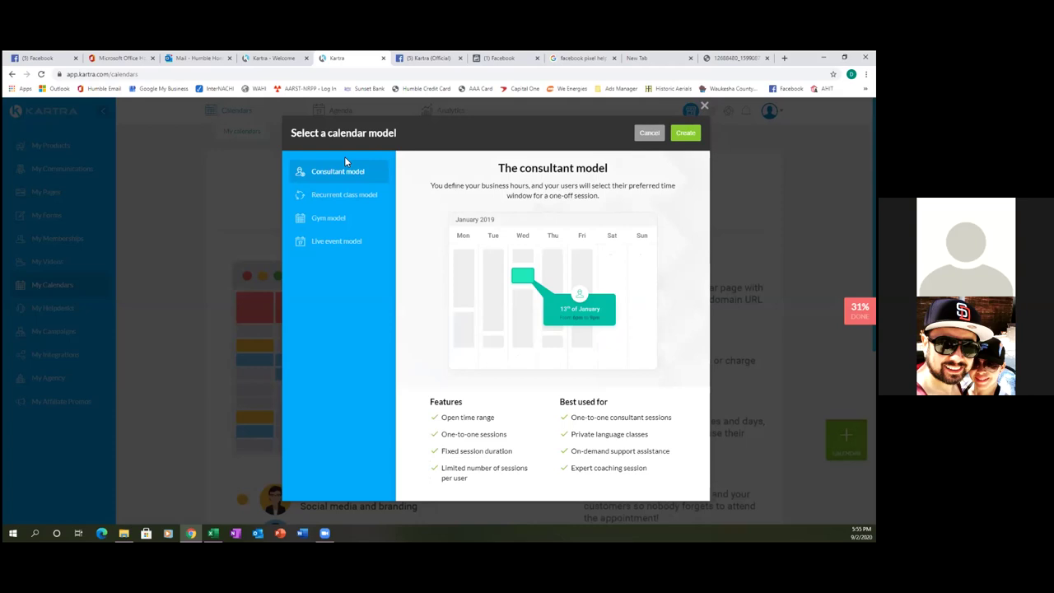
pyautogui.click(674, 133)
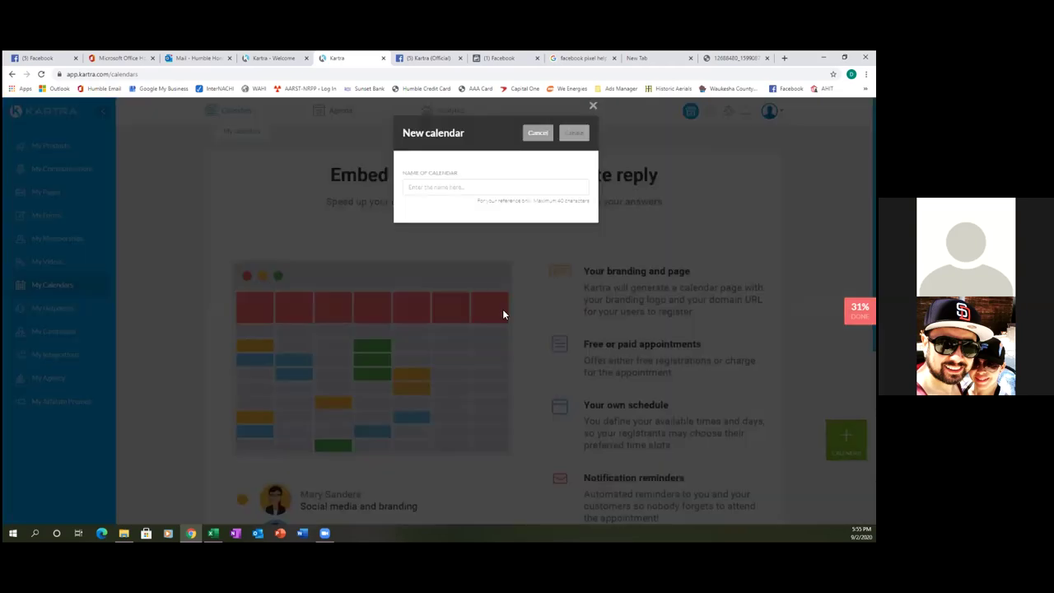
# Name the new calendar "My Calendar" and create it.
pyautogui.click(523, 193)
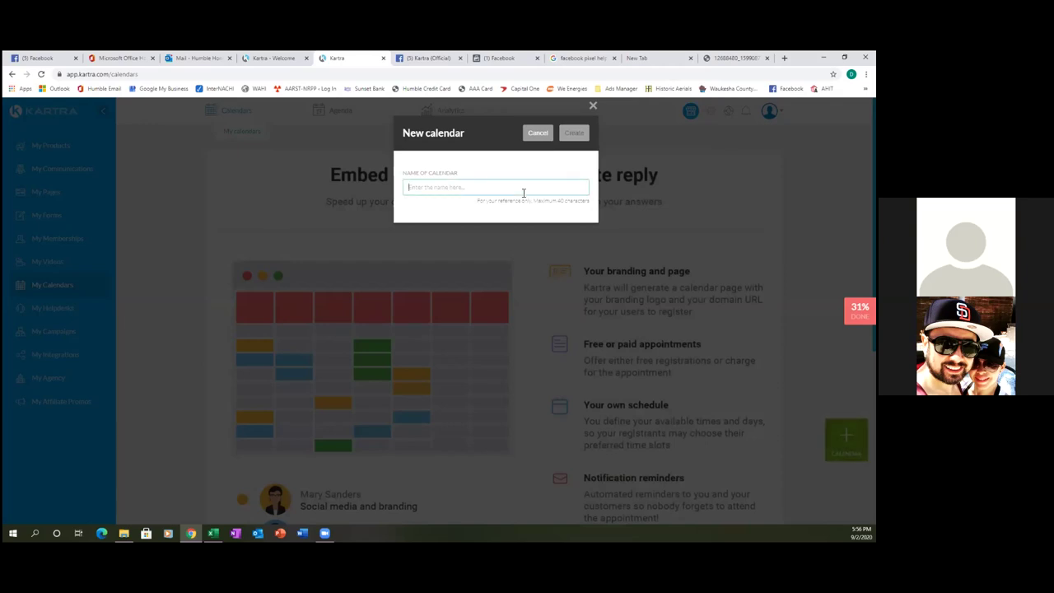
pyautogui.write('My Calendar')
pyautogui.click(572, 134)
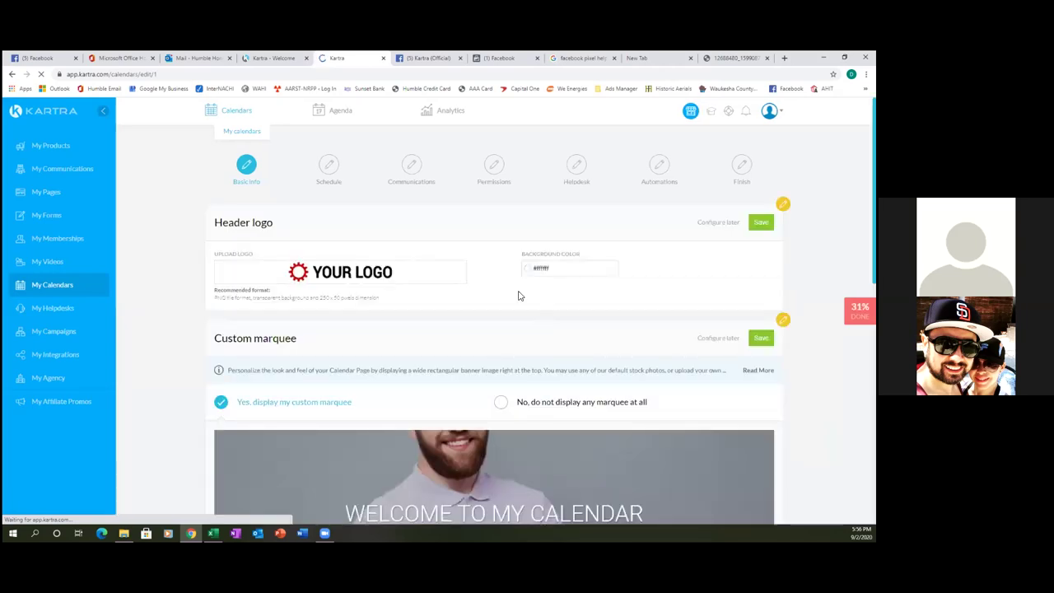
# Review the new calendar's basic info settings for header logo, custom marquee and time zone.
pyautogui.scroll(-5, 507, 295)
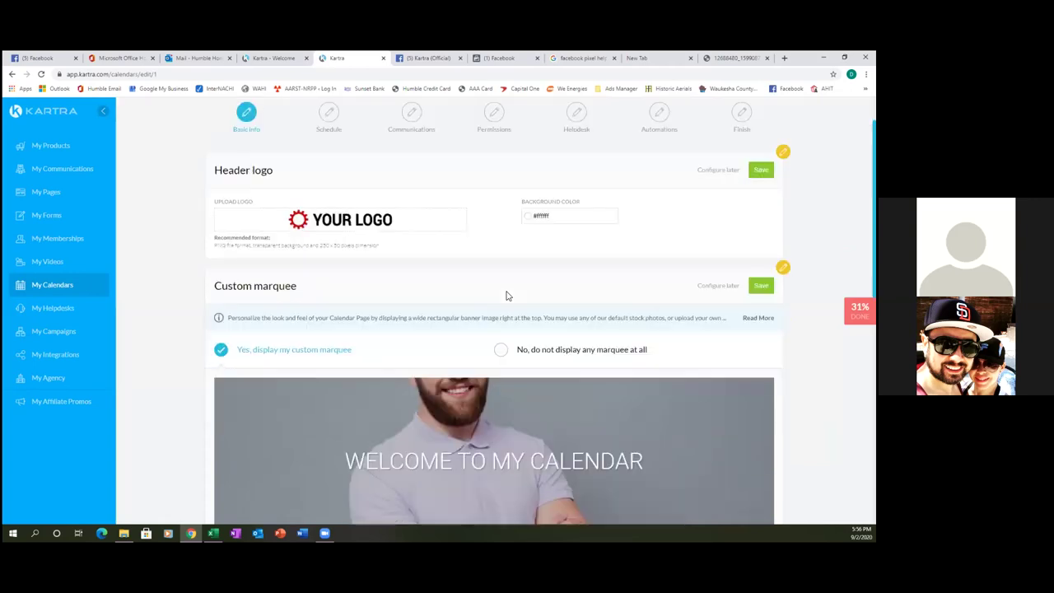
pyautogui.scroll(-2, 508, 295)
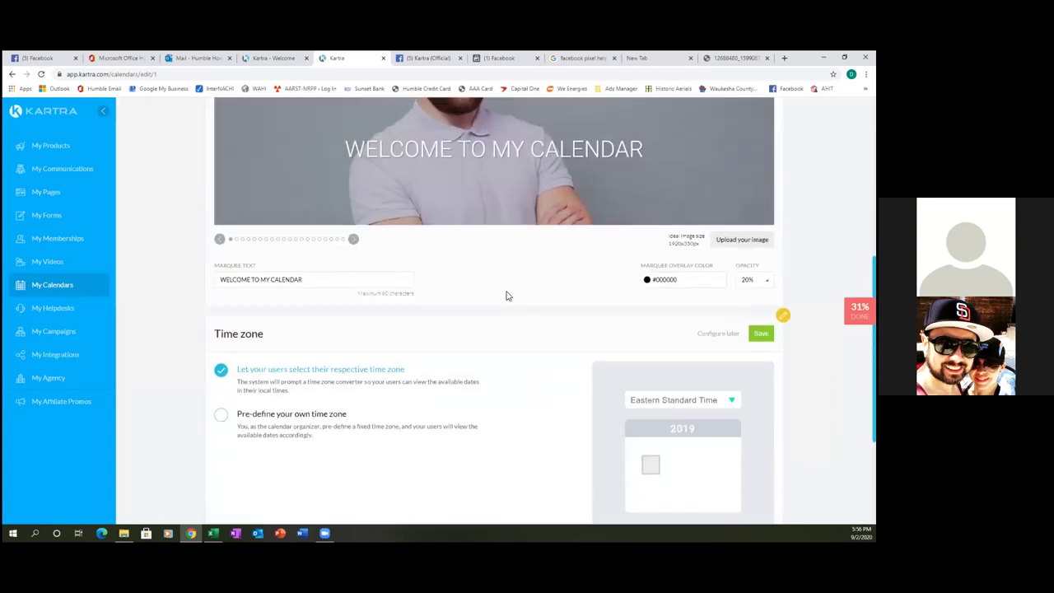
pyautogui.scroll(5, 507, 296)
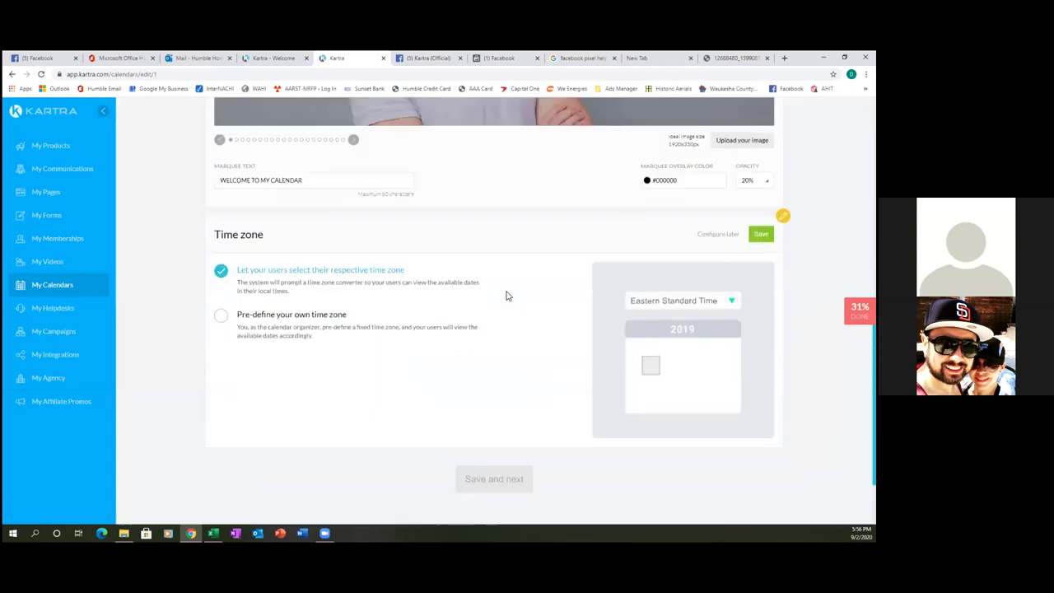
pyautogui.scroll(2, 507, 295)
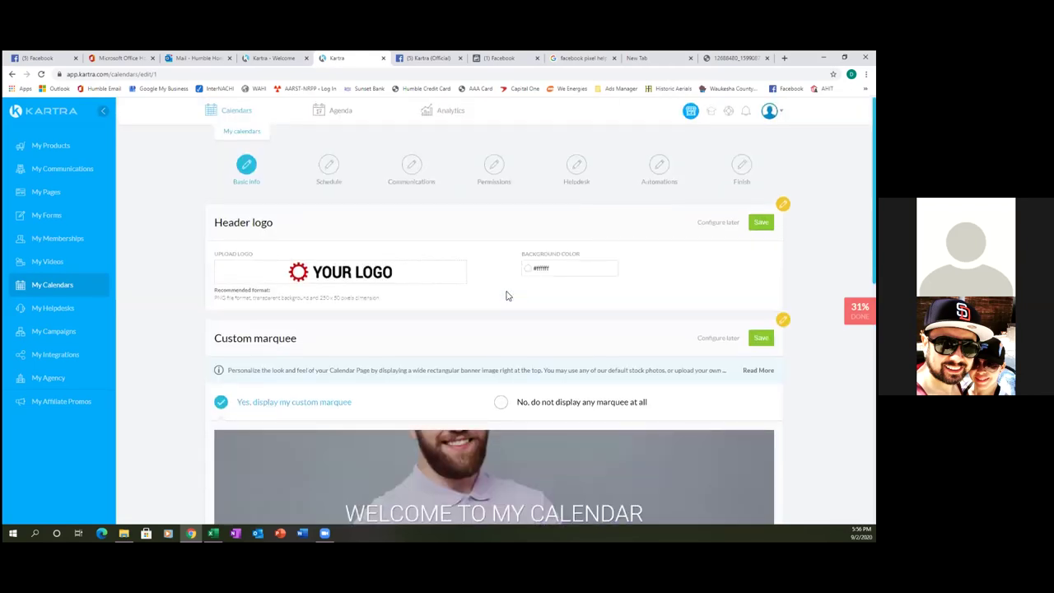